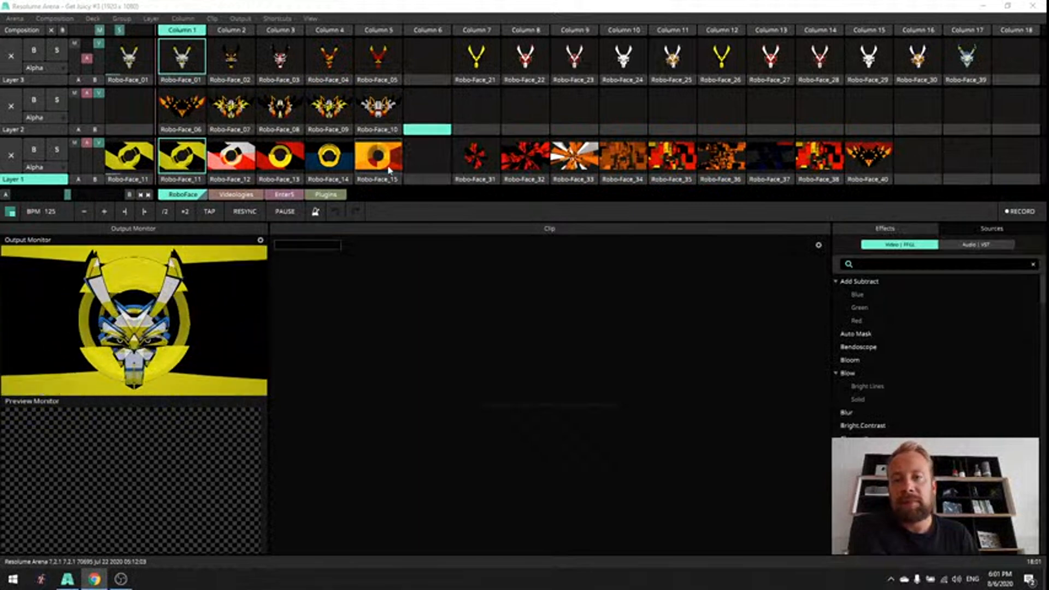
- Clear the Layer 1 background and preview the Layer 3 face clips Robo-Face_02 through Robo-Face_05 one after another
{"action": "left_click", "coordinate": [439, 162]}
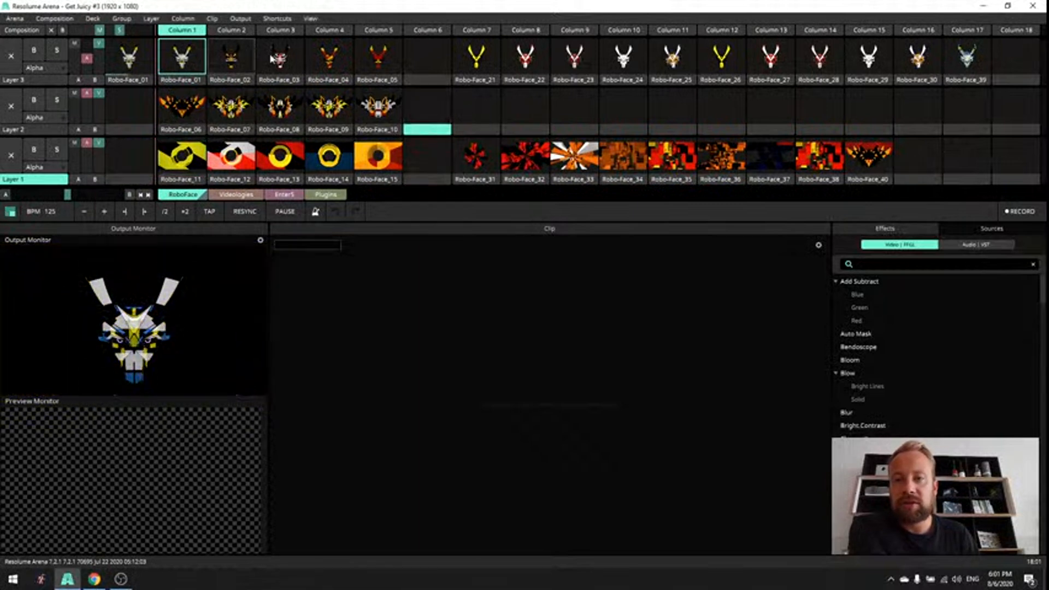
{"action": "left_click", "coordinate": [231, 56]}
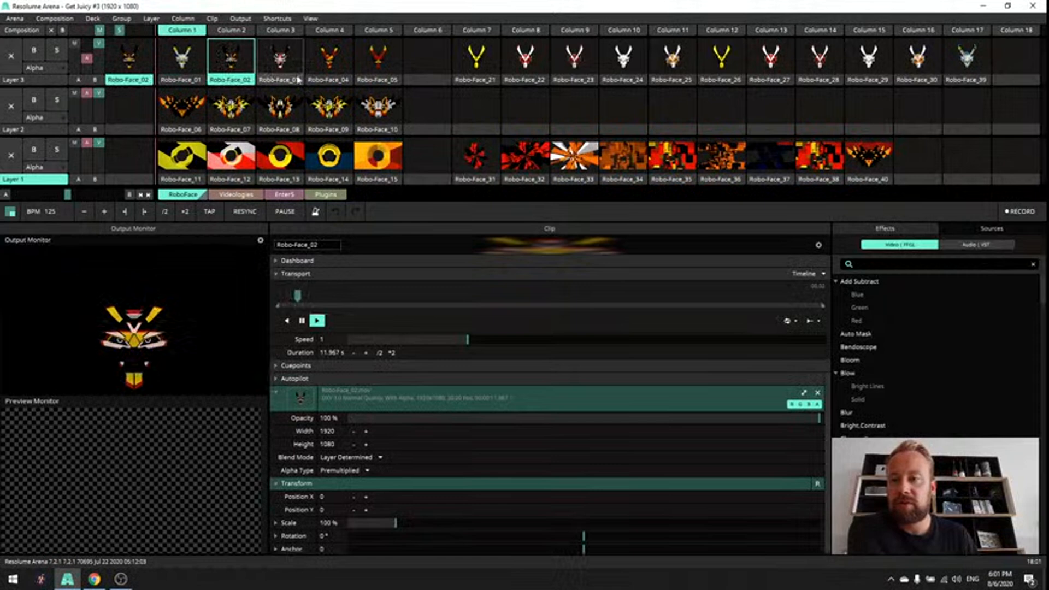
{"action": "left_click", "coordinate": [279, 56]}
{"action": "left_click", "coordinate": [329, 55]}
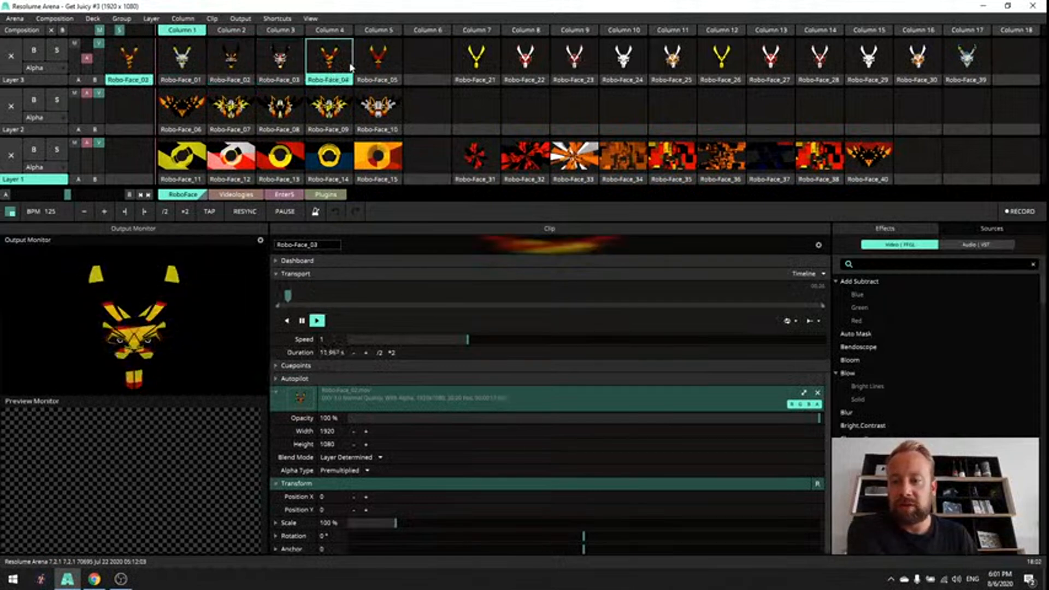
{"action": "left_click", "coordinate": [381, 69]}
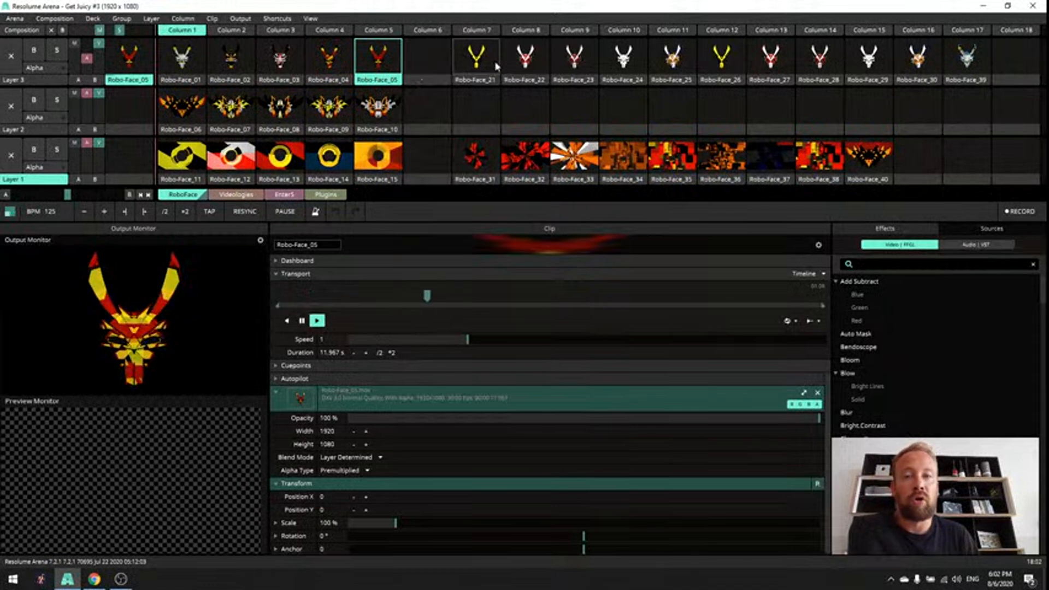
- Play the Layer 3 clips Robo-Face_21 through Robo-Face_25 in turn and enlarge the output monitor for a bigger preview
{"action": "left_click", "coordinate": [479, 62]}
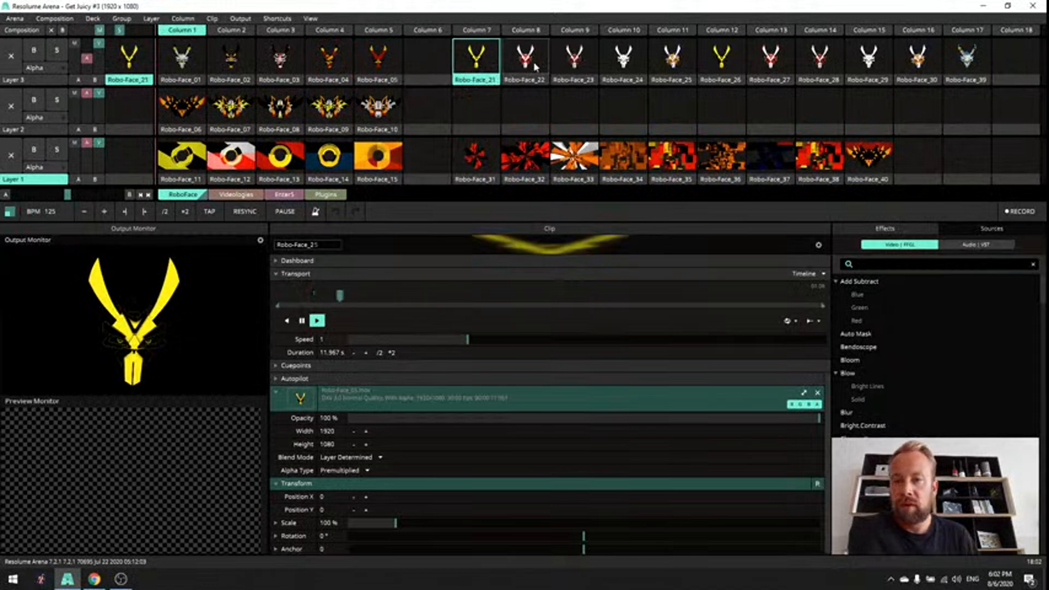
{"action": "left_click_drag", "start_coordinate": [533, 65], "coordinate": [576, 65]}
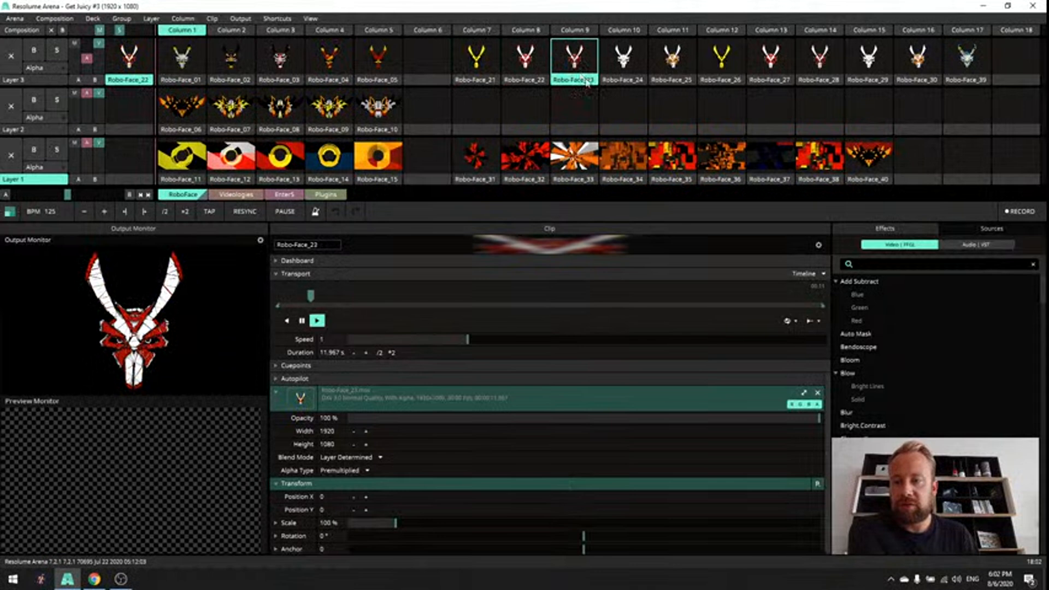
{"action": "left_click", "coordinate": [622, 68]}
{"action": "left_click", "coordinate": [678, 79]}
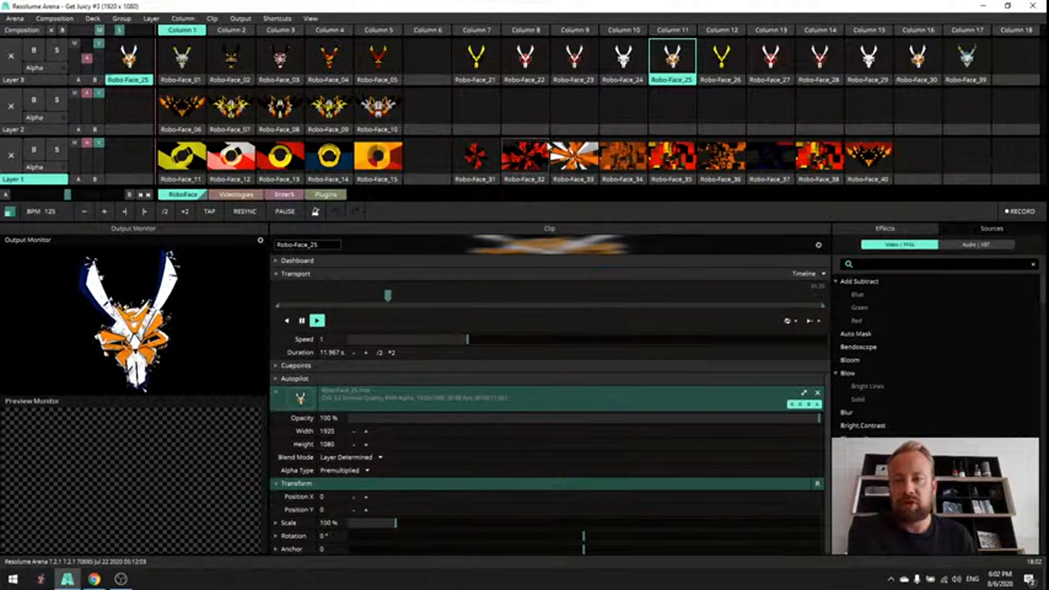
{"action": "left_click_drag", "start_coordinate": [269, 332], "coordinate": [453, 332]}
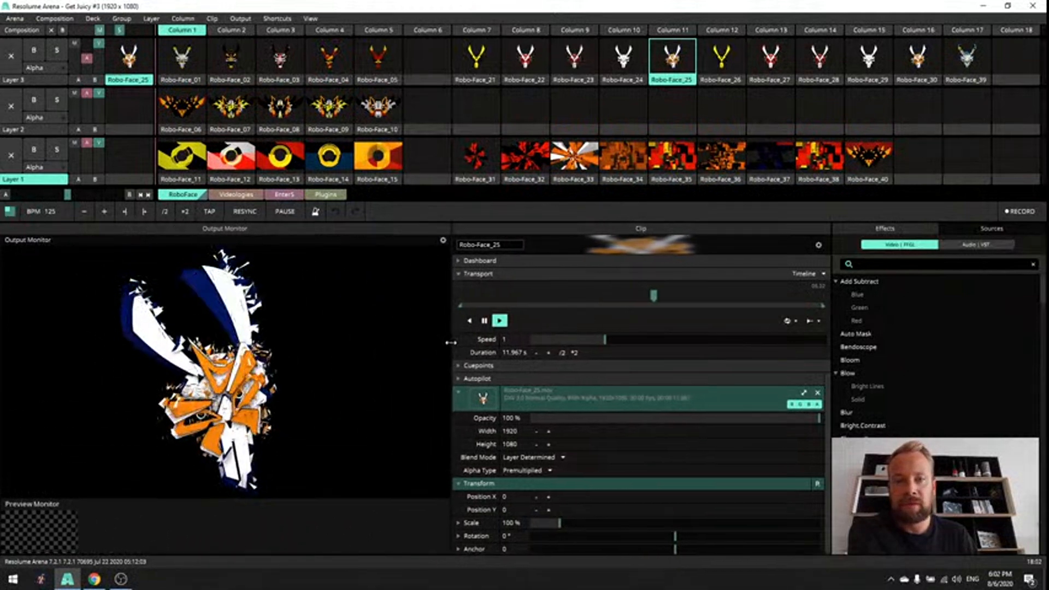
- Play Robo-Face_26 and Robo-Face_27 on Layer 3, and set Robo-Face_27's playback speed to 6.2
{"action": "left_click", "coordinate": [721, 60]}
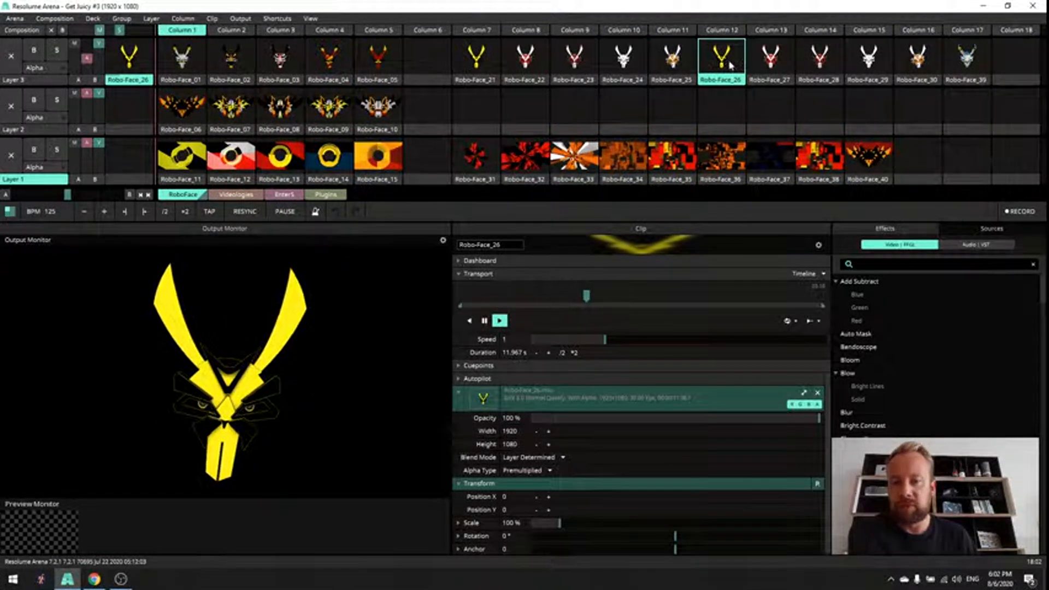
{"action": "left_click", "coordinate": [780, 67]}
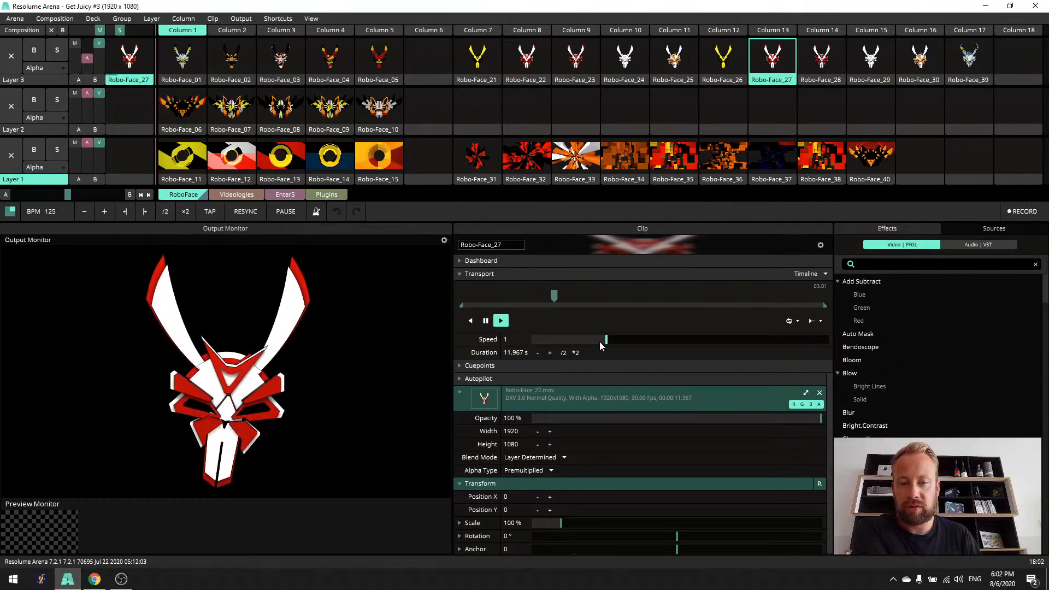
{"action": "left_click_drag", "start_coordinate": [599, 343], "coordinate": [694, 346]}
{"action": "mouse_move", "coordinate": [763, 347]}
{"action": "left_mouse_down"}
{"action": "mouse_move", "coordinate": [775, 347]}
{"action": "mouse_move", "coordinate": [754, 350]}
{"action": "left_mouse_up"}
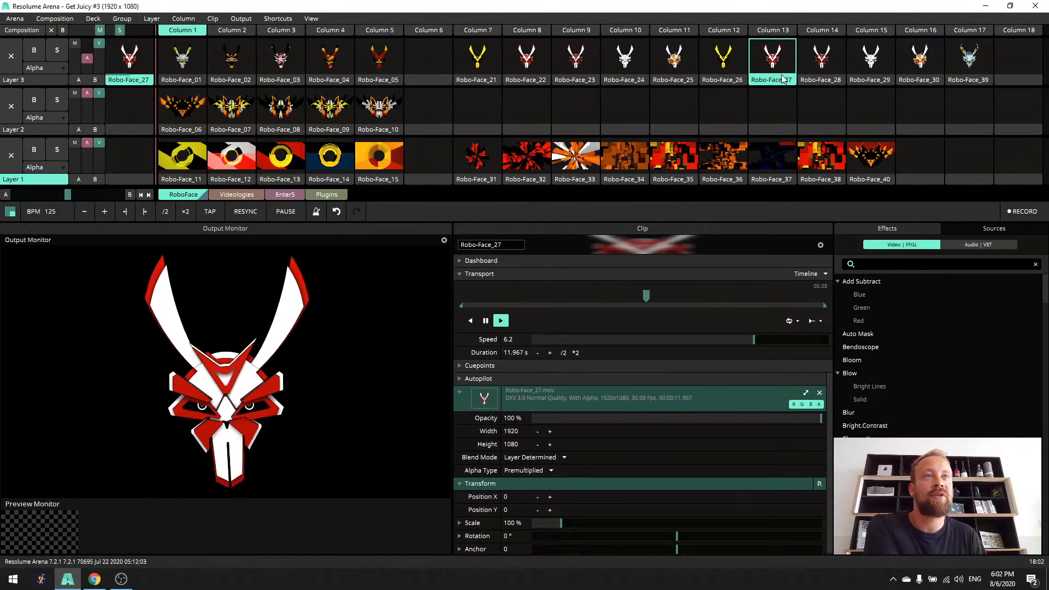
- Preview the remaining Layer 3 face clips Robo-Face_28, Robo-Face_29, Robo-Face_30 and Robo-Face_39 in turn
{"action": "left_click", "coordinate": [821, 61]}
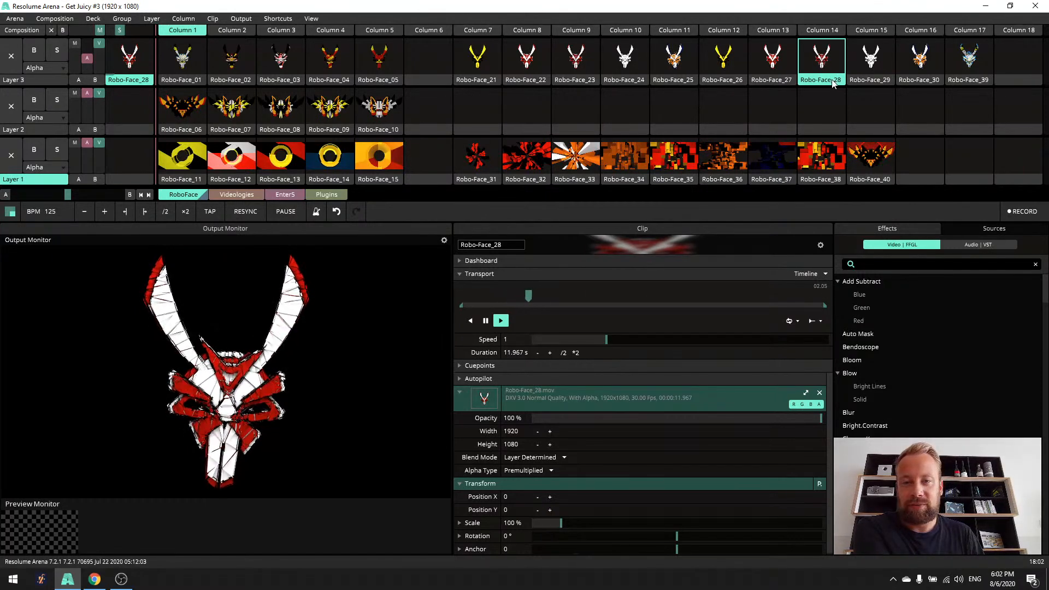
{"action": "left_click", "coordinate": [875, 65]}
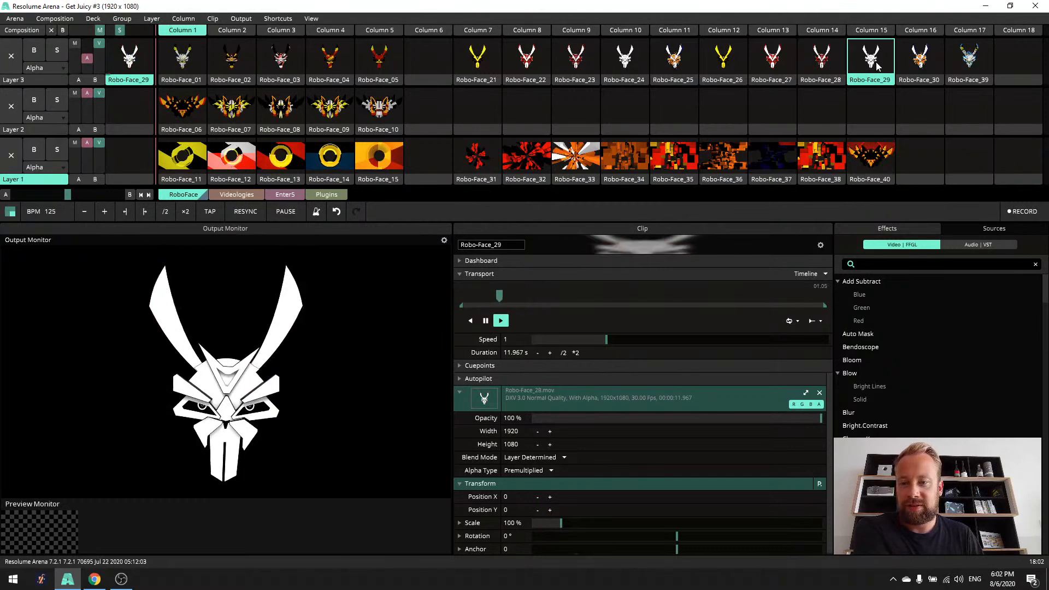
{"action": "left_click", "coordinate": [915, 65]}
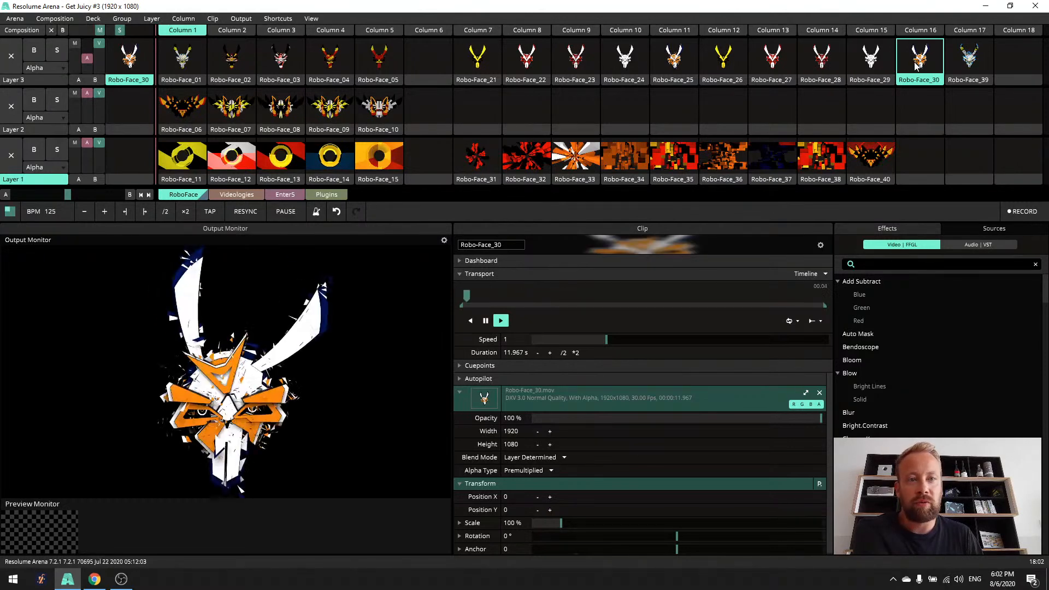
{"action": "left_click", "coordinate": [971, 65]}
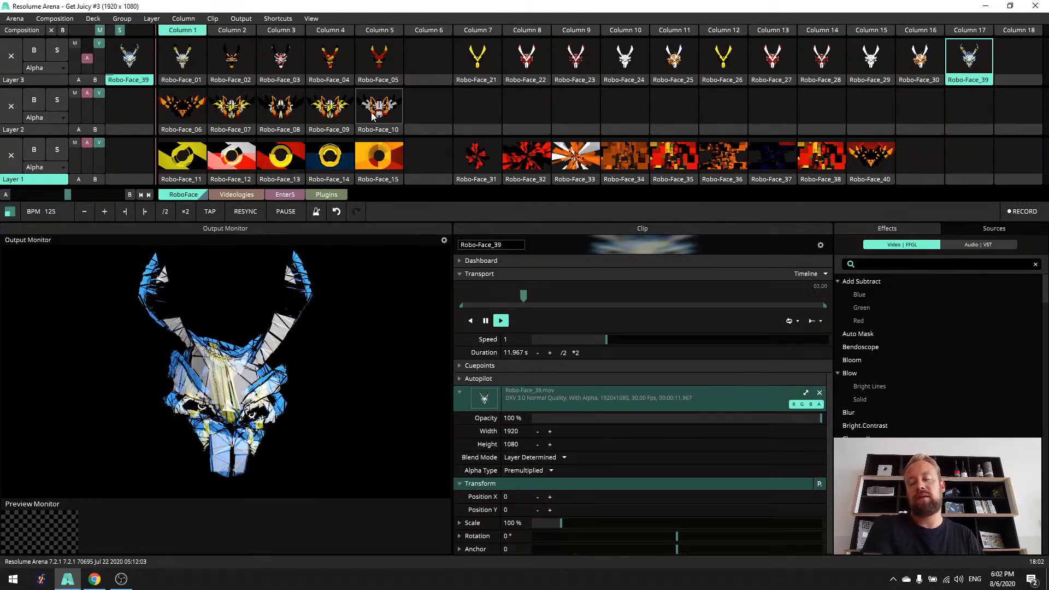
- Play the yellow Robo-Face_21 on Layer 3 and preview the Layer 2 clips Robo-Face_06 through Robo-Face_10 behind it
{"action": "left_click", "coordinate": [497, 65]}
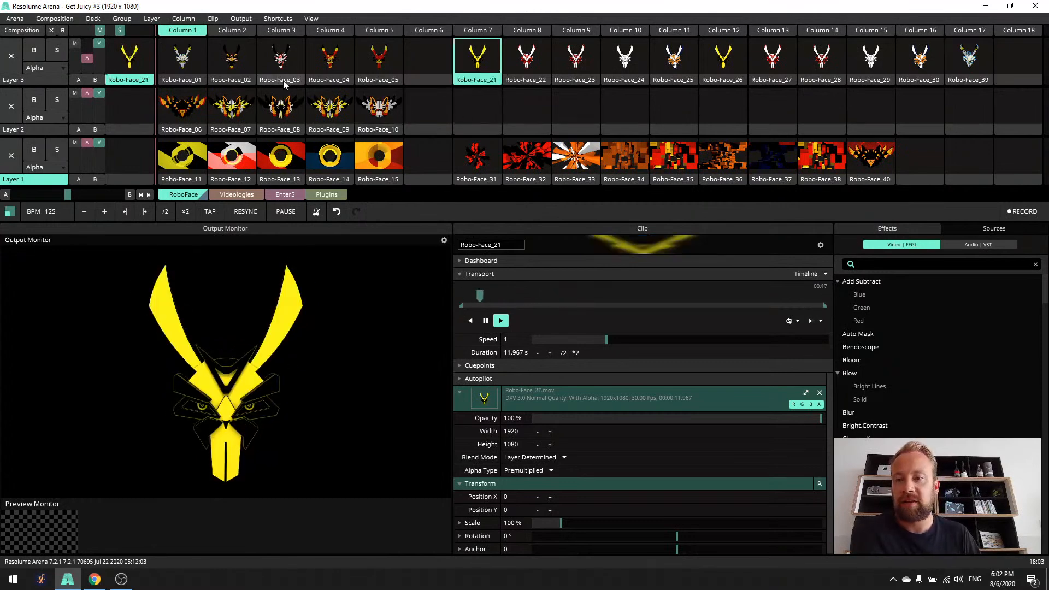
{"action": "left_click", "coordinate": [181, 113]}
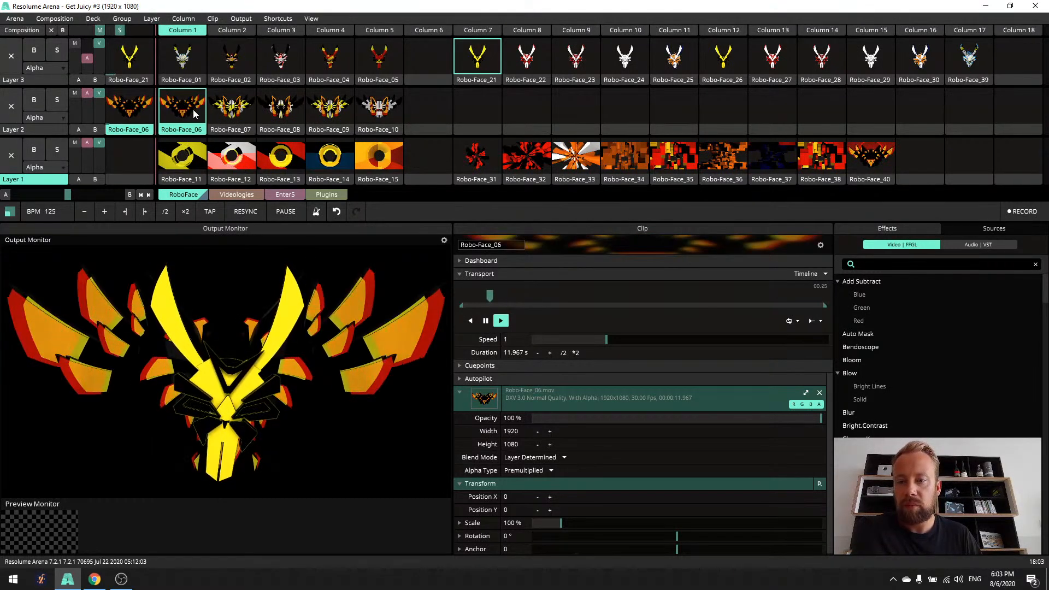
{"action": "left_click", "coordinate": [227, 114]}
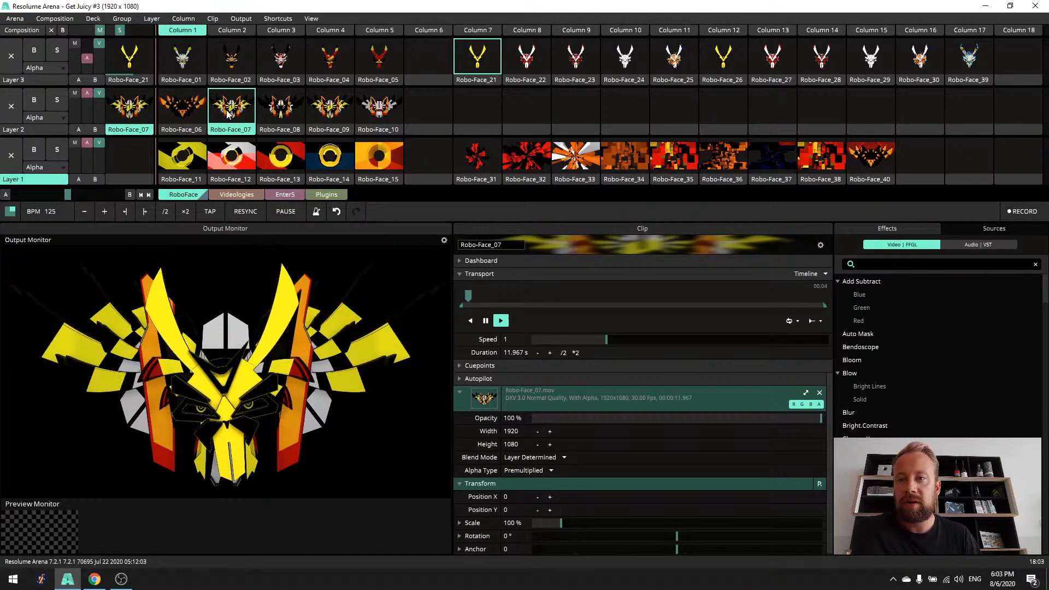
{"action": "left_click", "coordinate": [281, 113]}
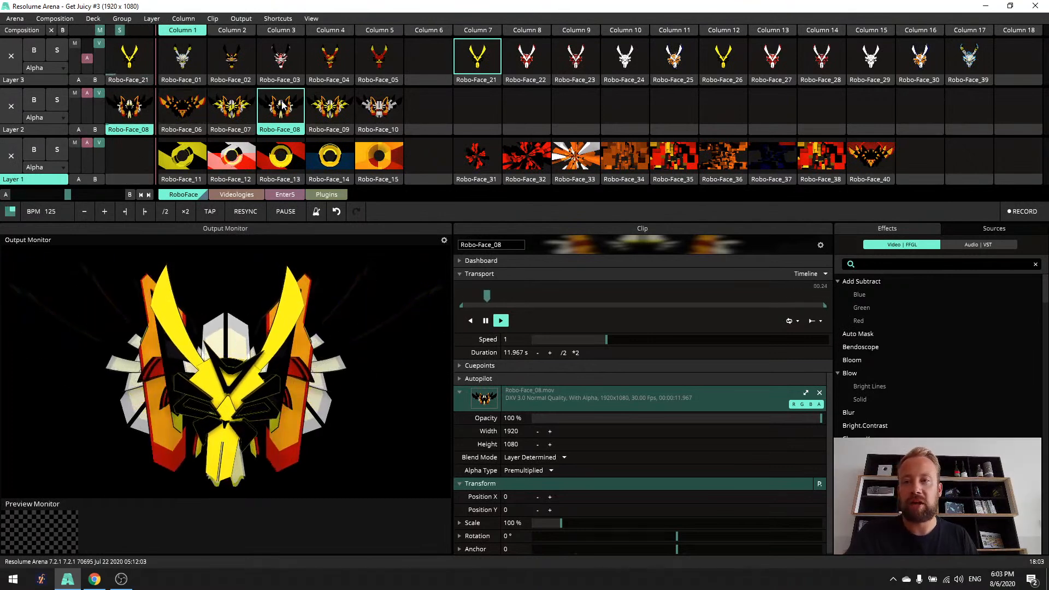
{"action": "left_click", "coordinate": [327, 108]}
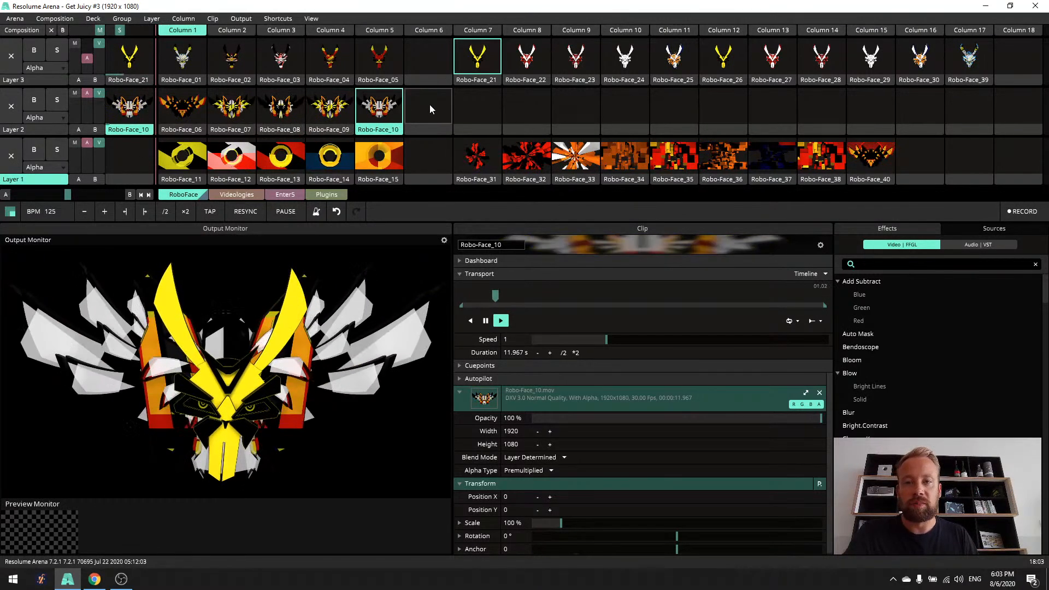
- Clear Layer 2 and preview Robo-Face_05 over the Layer 1 backgrounds from Robo-Face_15 back to Robo-Face_11
{"action": "left_click", "coordinate": [429, 105]}
{"action": "left_click", "coordinate": [380, 57]}
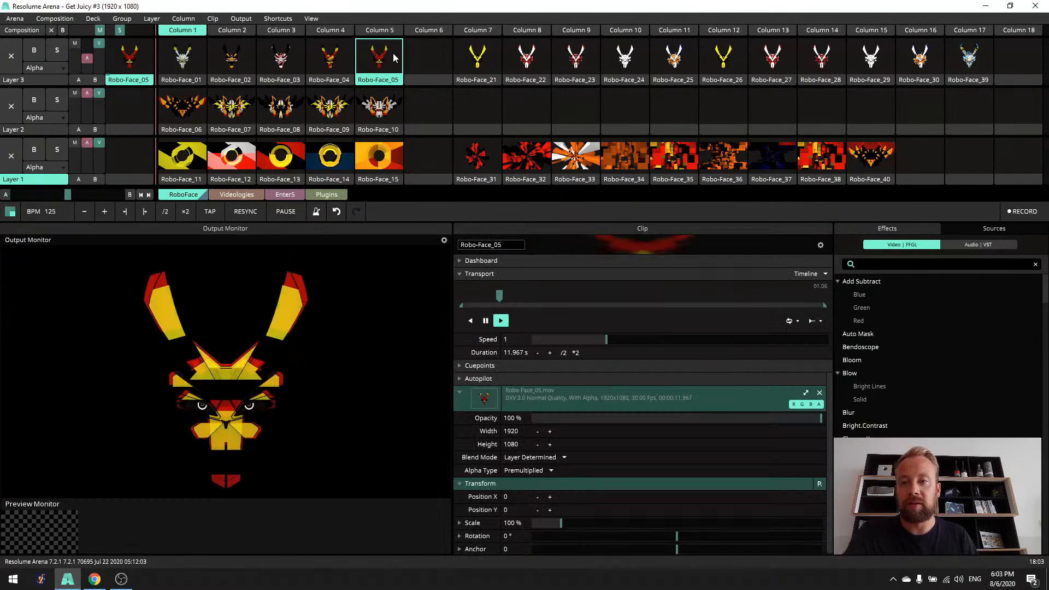
{"action": "left_click", "coordinate": [392, 164]}
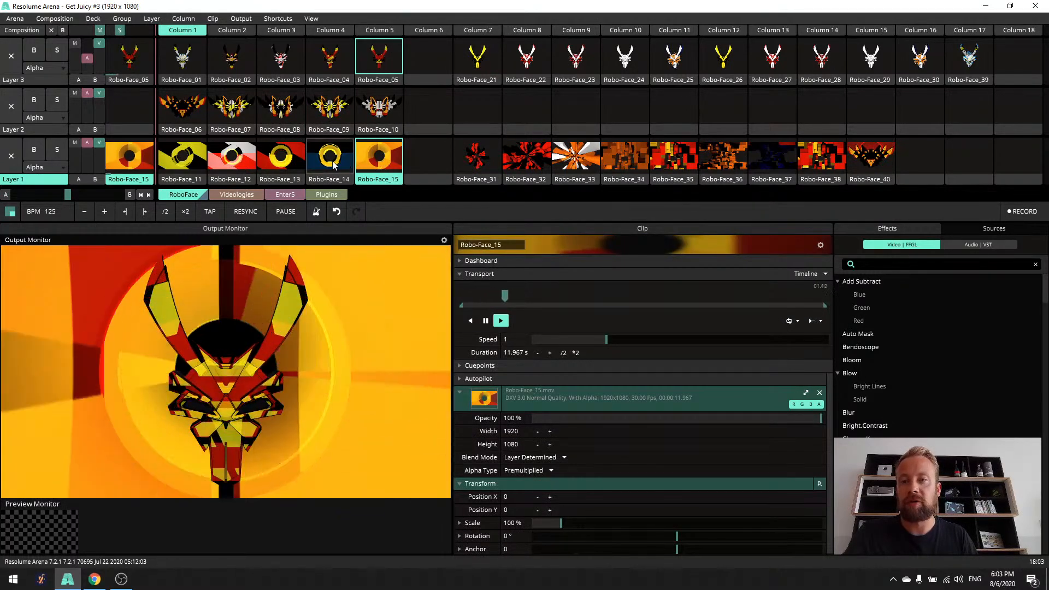
{"action": "left_click", "coordinate": [323, 165]}
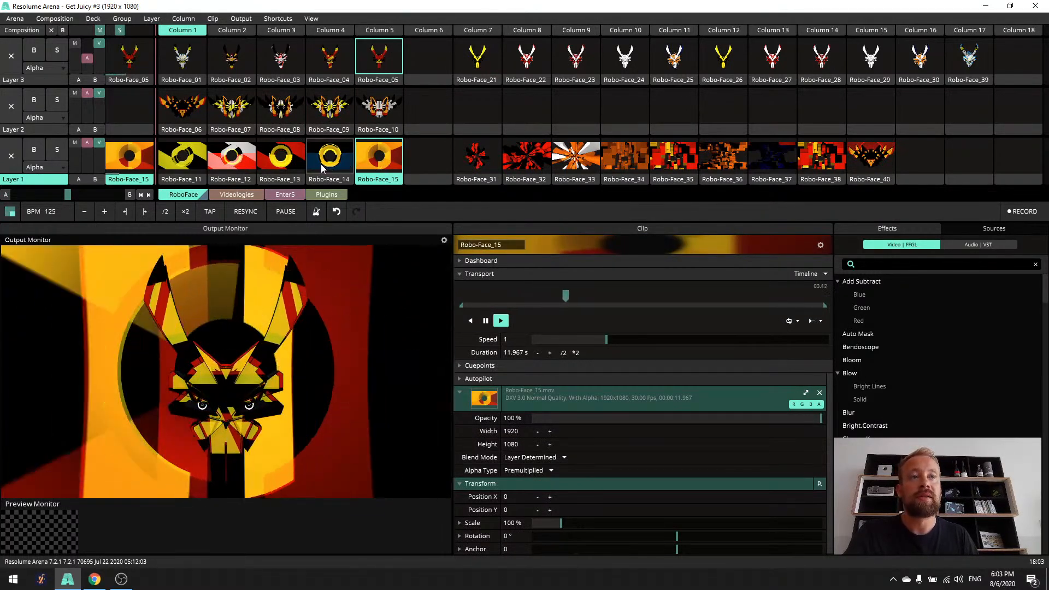
{"action": "left_click", "coordinate": [281, 165]}
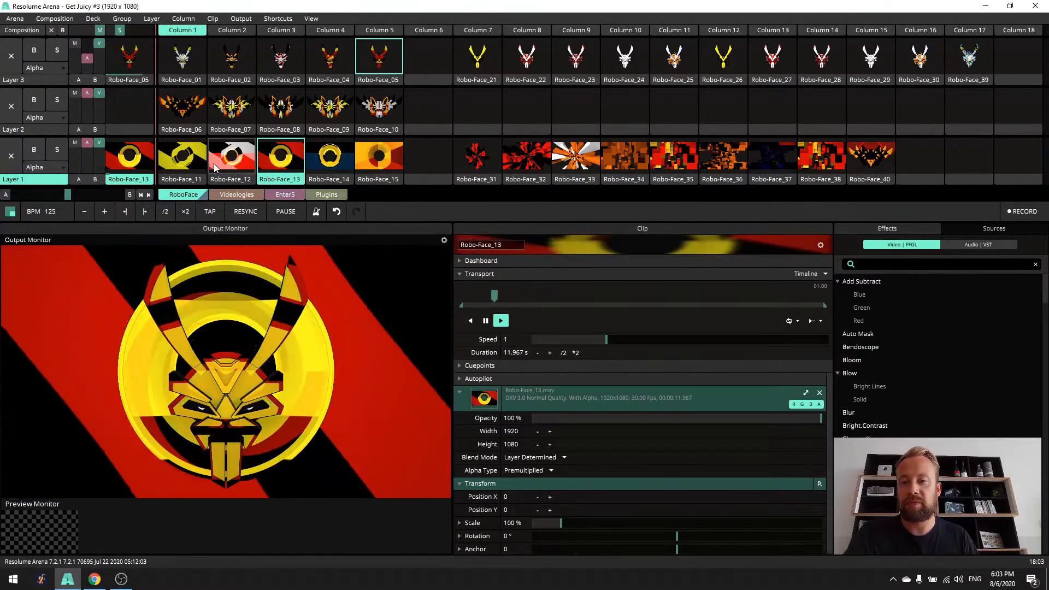
{"action": "left_click", "coordinate": [214, 167]}
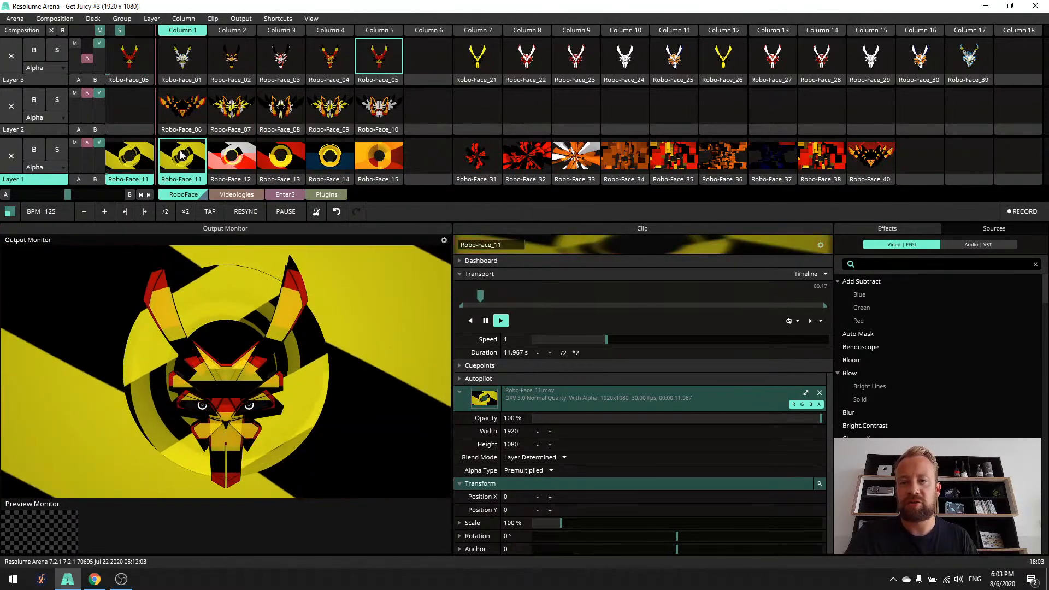
- Combine Robo-Face_03 with background Robo-Face_31, and replace them with Robo-Face_22 over background Robo-Face_32
{"action": "left_click", "coordinate": [296, 53]}
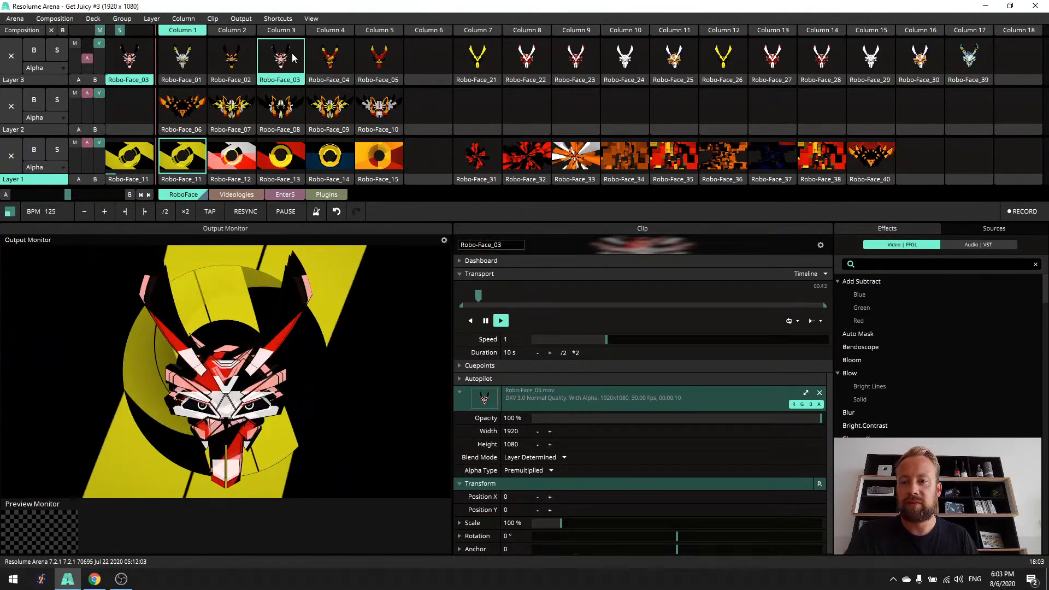
{"action": "left_click", "coordinate": [477, 164]}
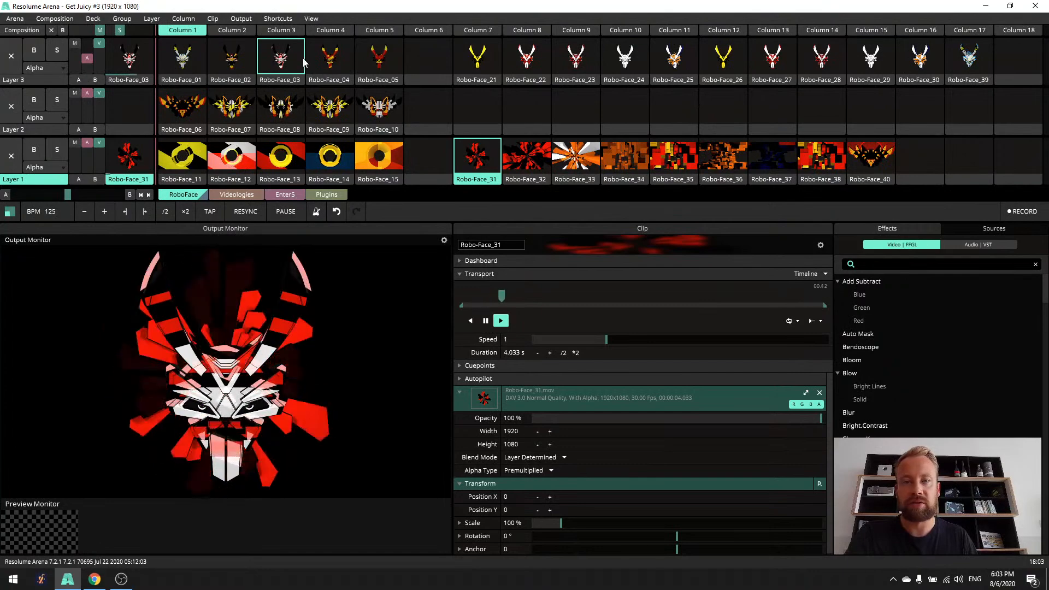
{"action": "left_click", "coordinate": [536, 59]}
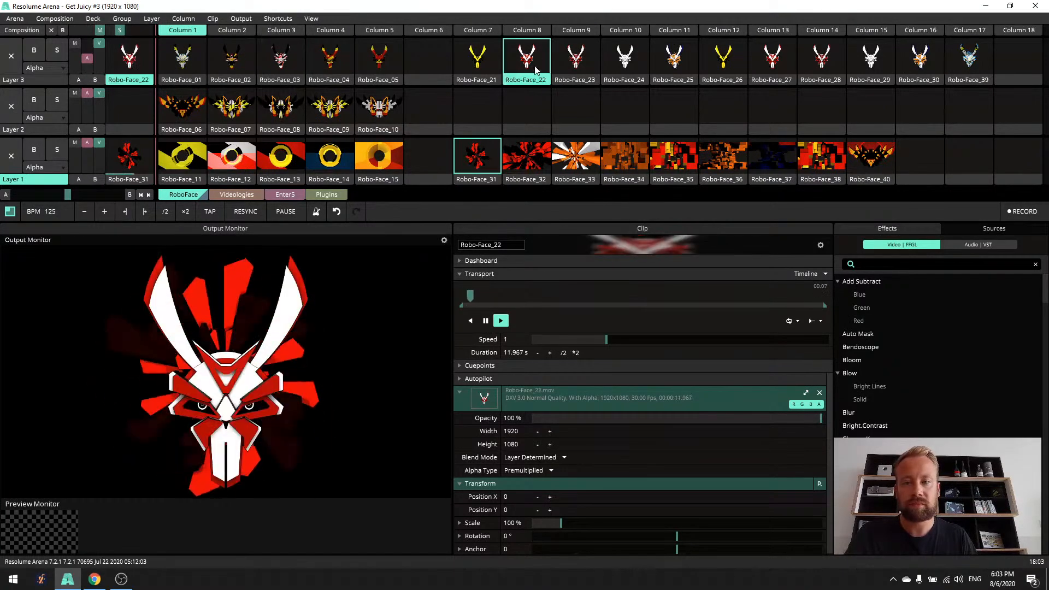
{"action": "left_click", "coordinate": [528, 154]}
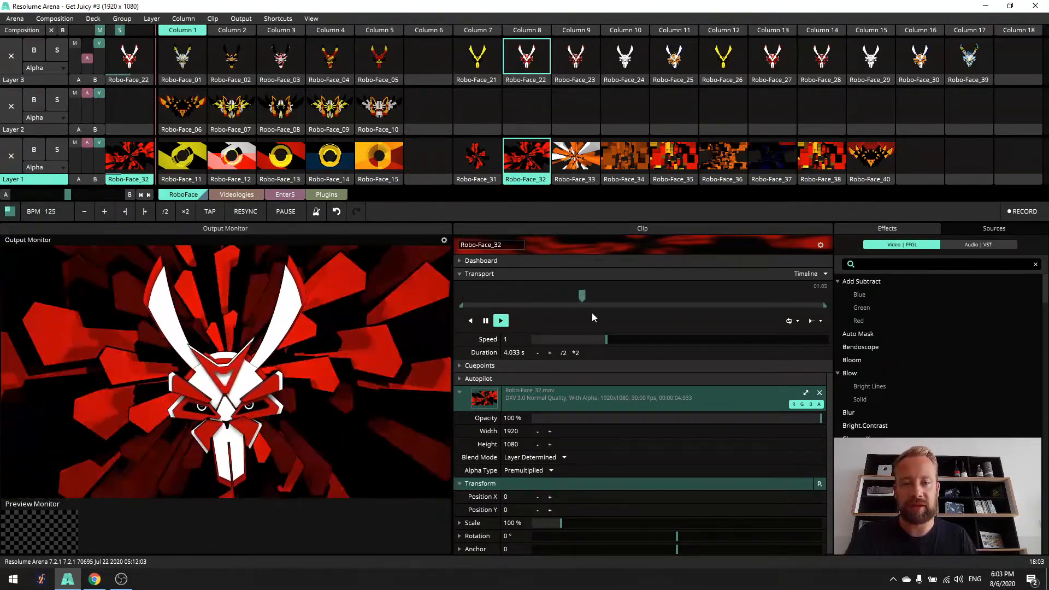
- Try a faster playback speed of 3.58 on the Robo-Face_32 background clip and reset it
{"action": "left_click_drag", "start_coordinate": [605, 340], "coordinate": [628, 341]}
{"action": "left_click_drag", "start_coordinate": [727, 349], "coordinate": [690, 349]}
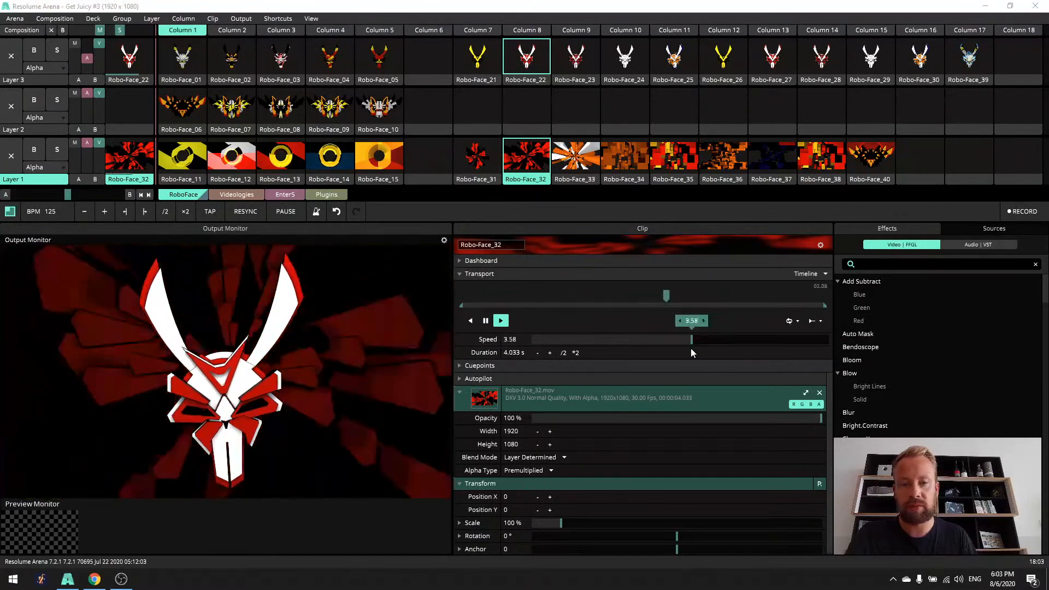
{"action": "right_click", "coordinate": [690, 345]}
- Set the playback speed of the Layer 3 clip Robo-Face_22 to 6.96
{"action": "left_click", "coordinate": [531, 80]}
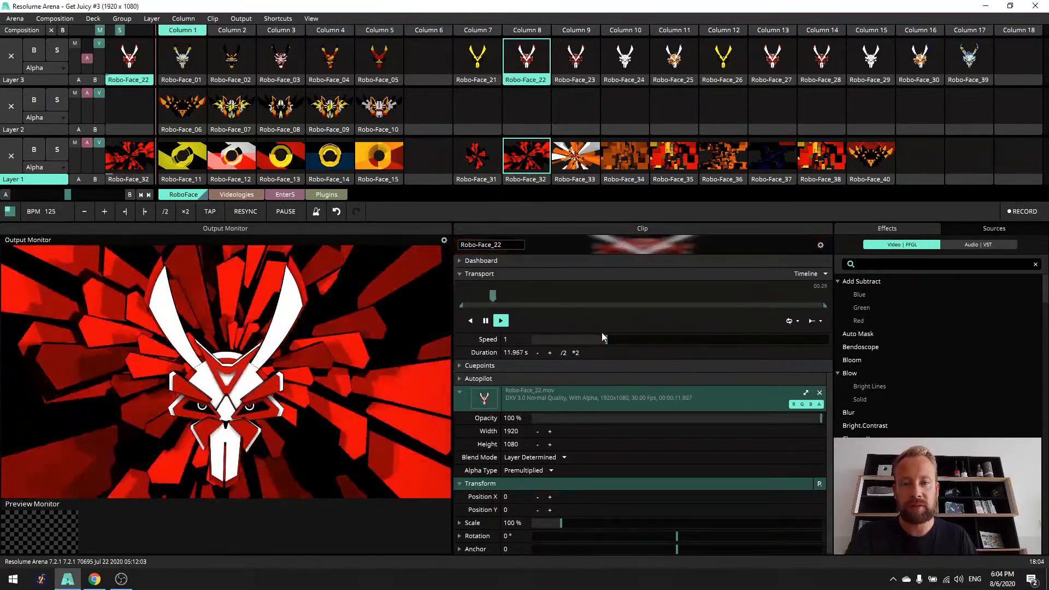
{"action": "left_click_drag", "start_coordinate": [603, 339], "coordinate": [716, 348]}
{"action": "left_click_drag", "start_coordinate": [819, 349], "coordinate": [834, 350]}
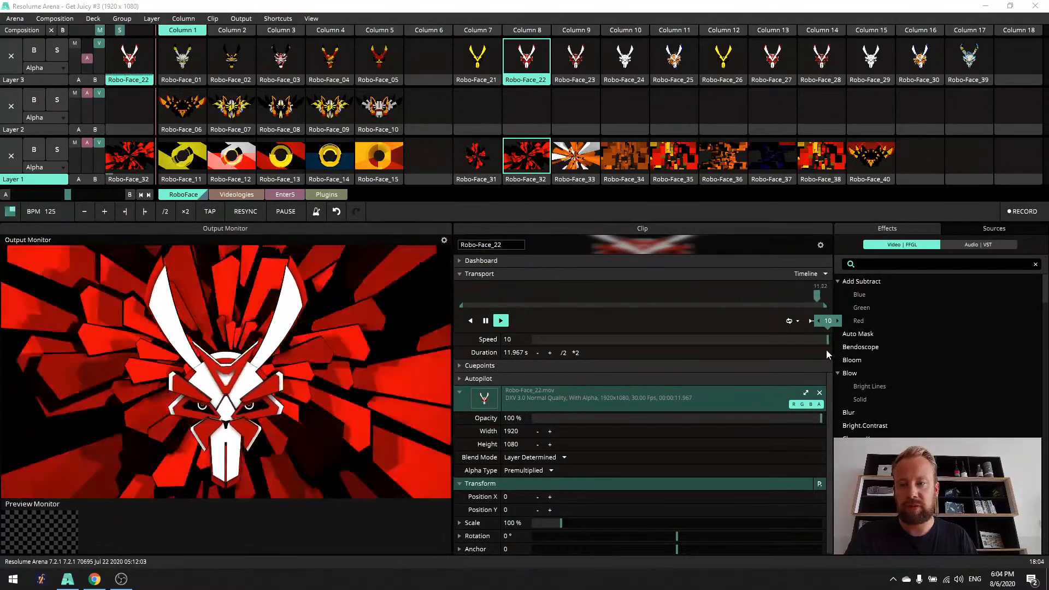
{"action": "left_click_drag", "start_coordinate": [804, 342], "coordinate": [769, 344]}
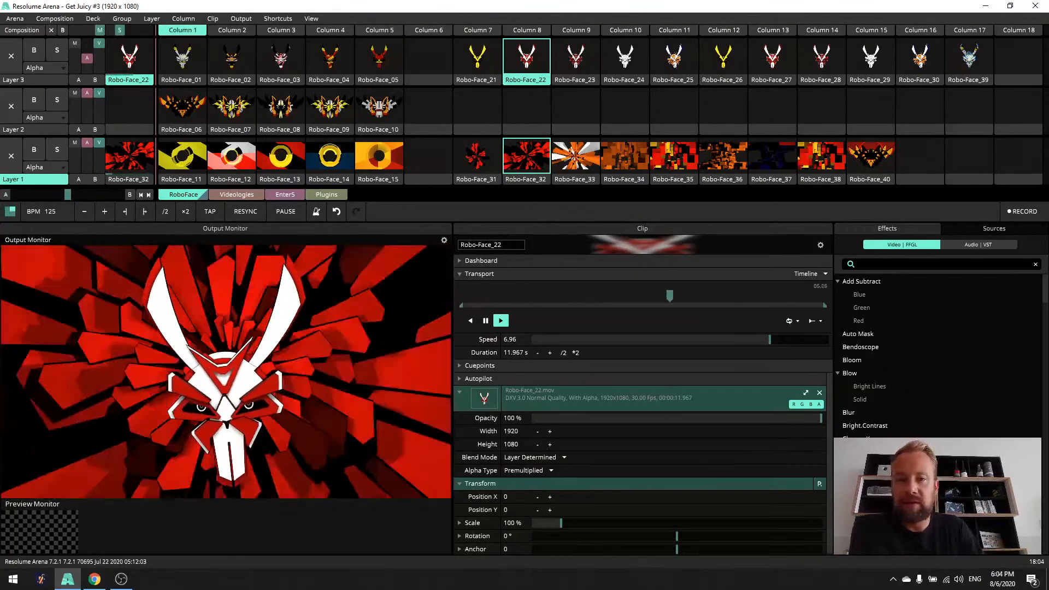
- Preview backgrounds Robo-Face_33 and Robo-Face_34 on Layer 1, and combine Robo-Face_34 with faces Robo-Face_03 and Robo-Face_04
{"action": "left_click", "coordinate": [581, 167]}
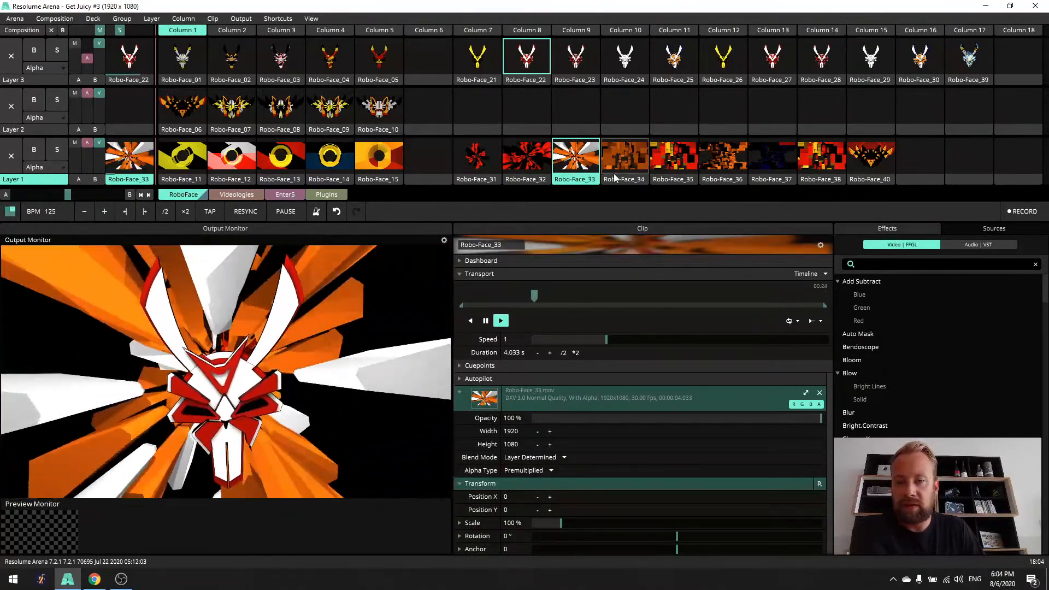
{"action": "left_click", "coordinate": [634, 164]}
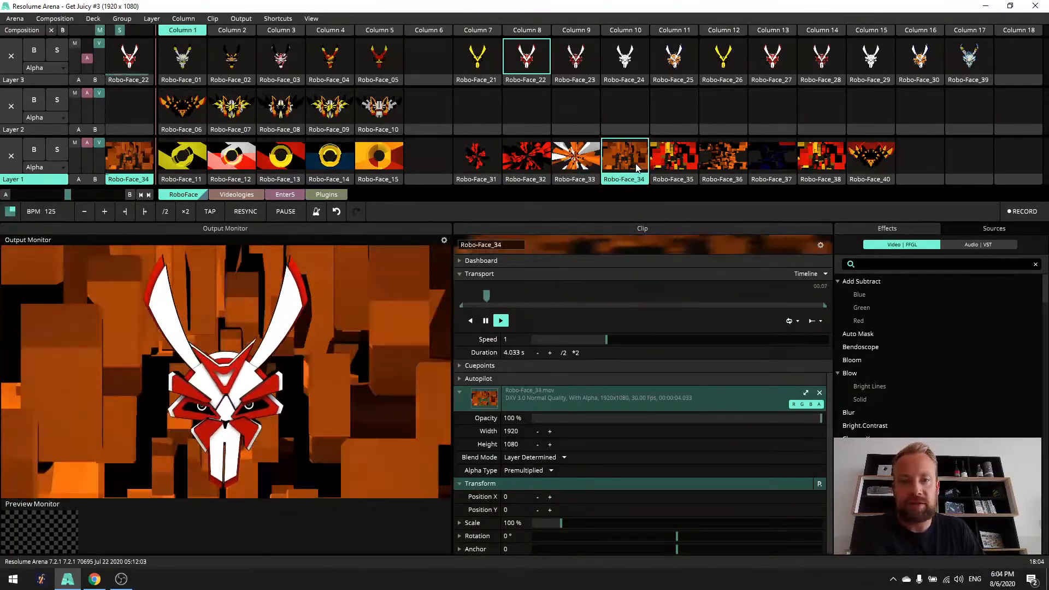
{"action": "left_click", "coordinate": [294, 60]}
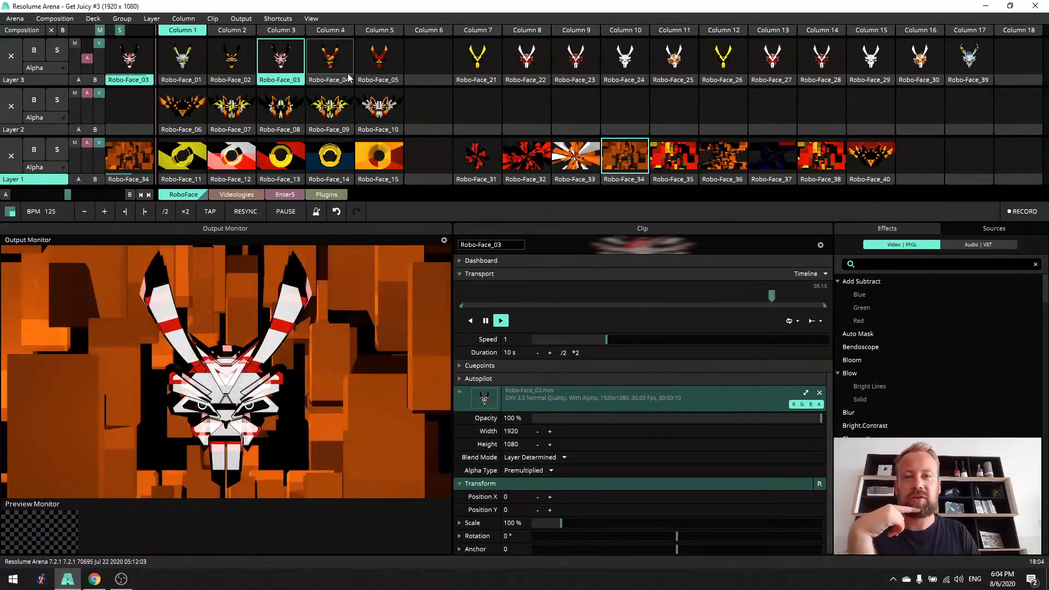
{"action": "left_click", "coordinate": [332, 63]}
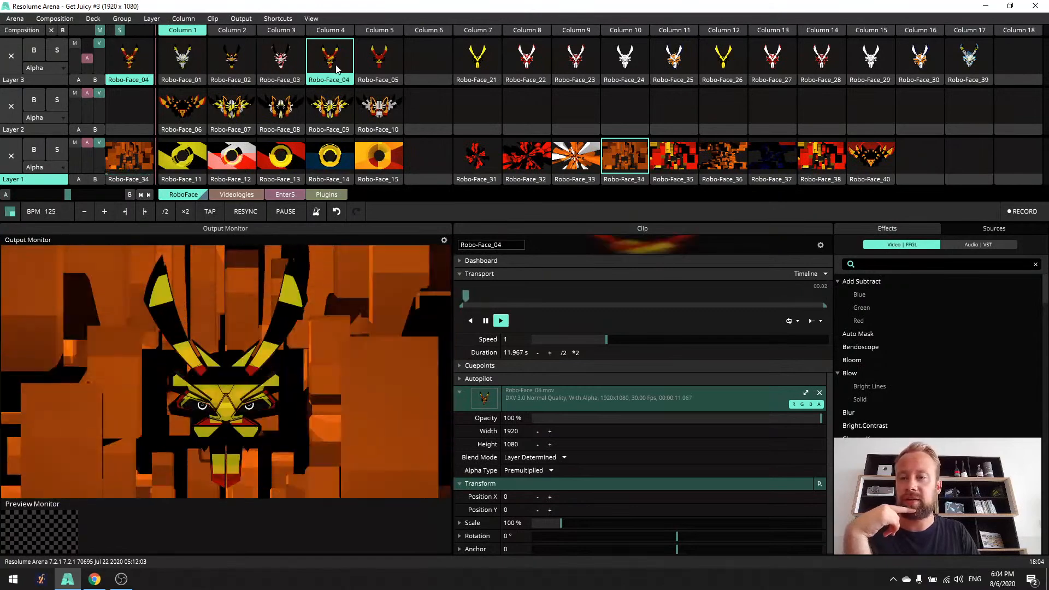
- Preview backgrounds Robo-Face_35 to Robo-Face_37, switching to face Robo-Face_03 with wings Robo-Face_08 over Robo-Face_36
{"action": "left_click", "coordinate": [675, 161]}
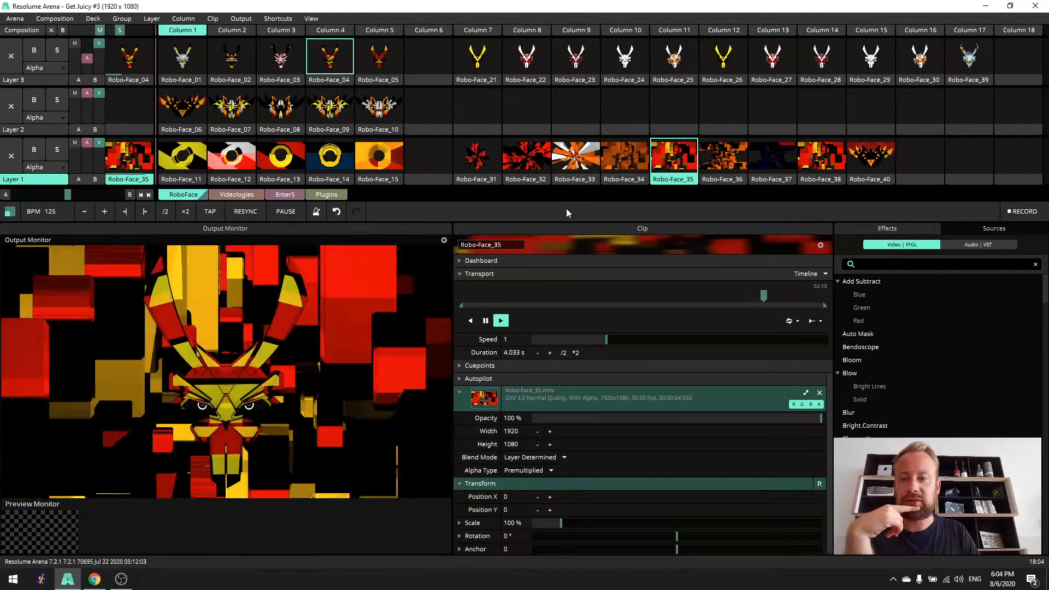
{"action": "left_click", "coordinate": [726, 165]}
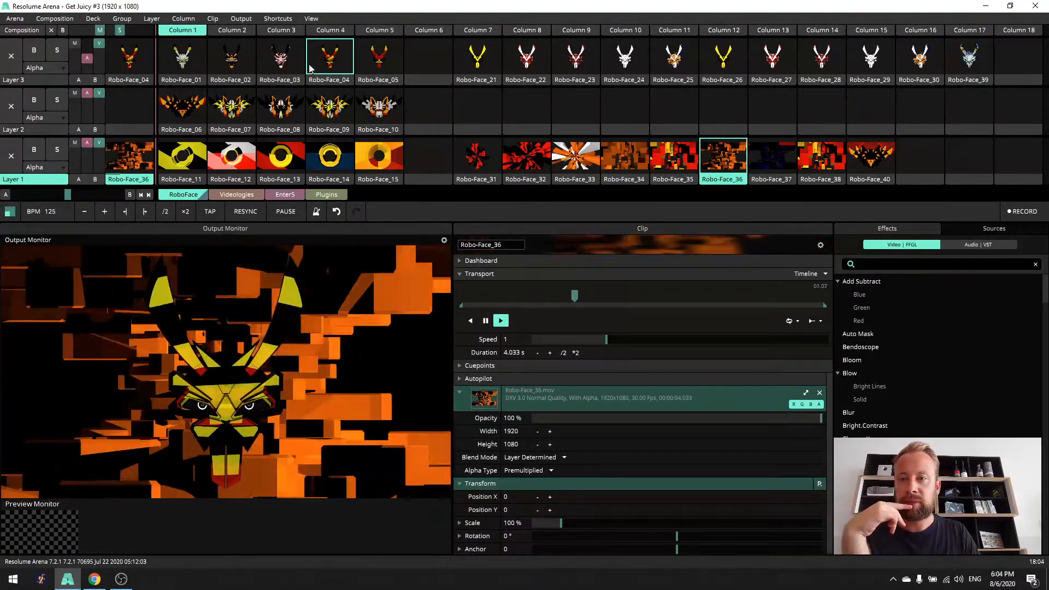
{"action": "left_click", "coordinate": [281, 57]}
{"action": "left_click", "coordinate": [281, 107]}
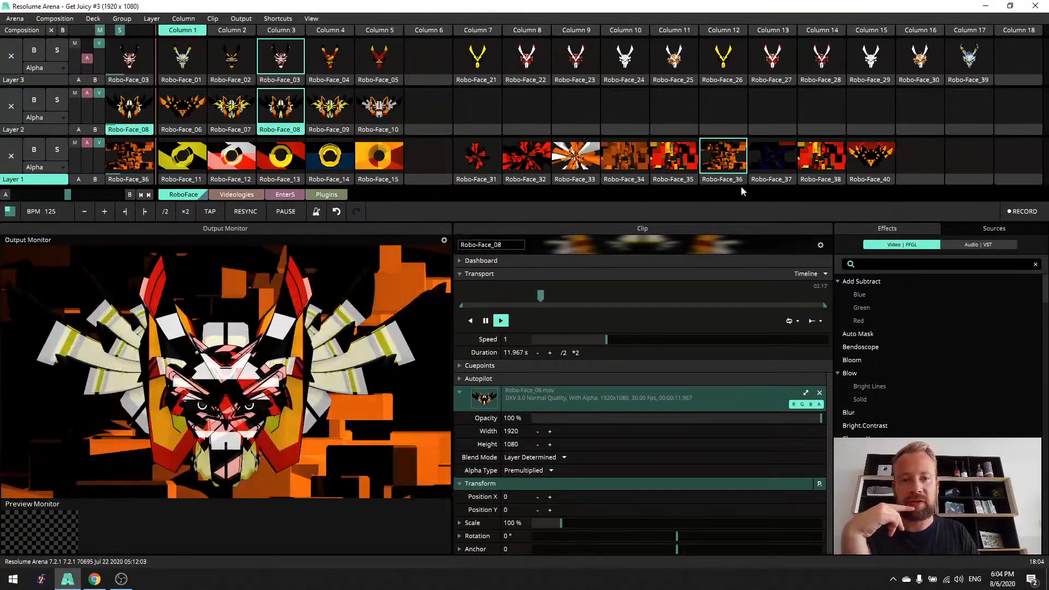
{"action": "left_click", "coordinate": [779, 160]}
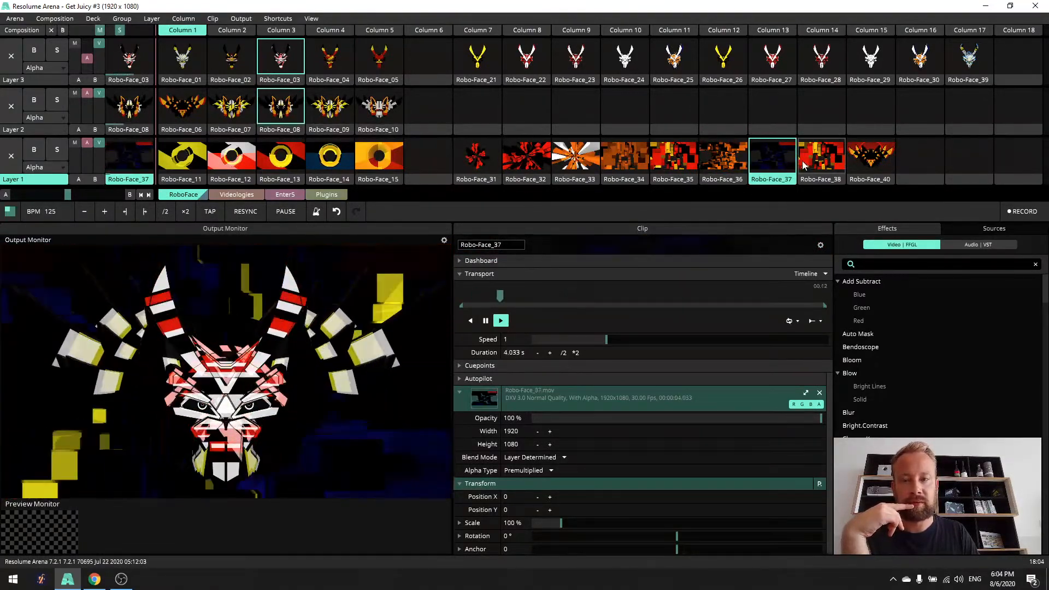
- Clear Layer 3 to preview backgrounds Robo-Face_38 and Robo-Face_40 behind the wings, and launch all the Column 4 clips together
{"action": "left_click", "coordinate": [422, 70]}
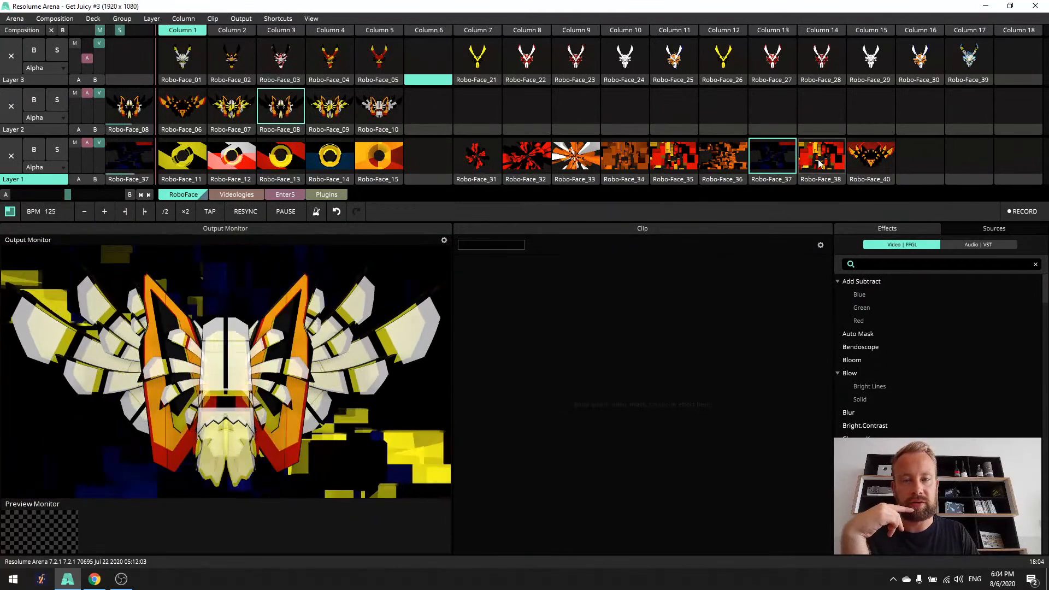
{"action": "left_click", "coordinate": [818, 163]}
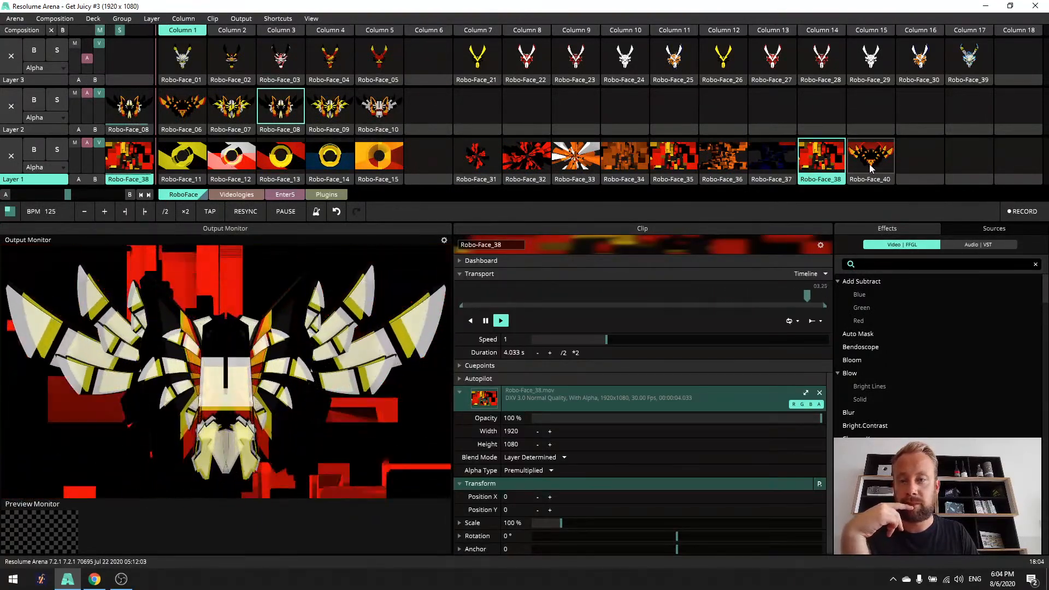
{"action": "left_click", "coordinate": [871, 168]}
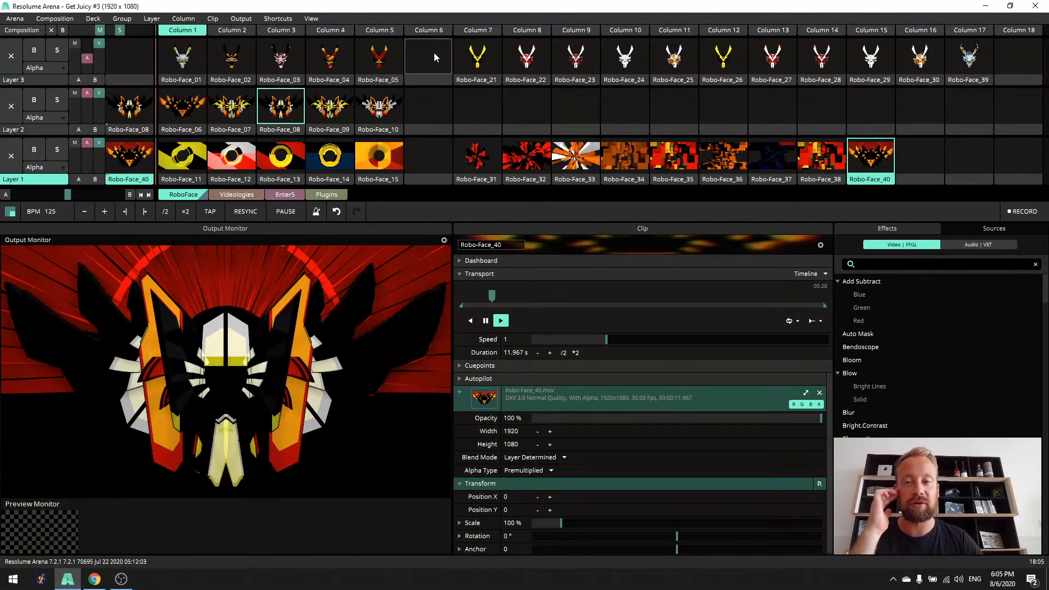
{"action": "left_click", "coordinate": [335, 30]}
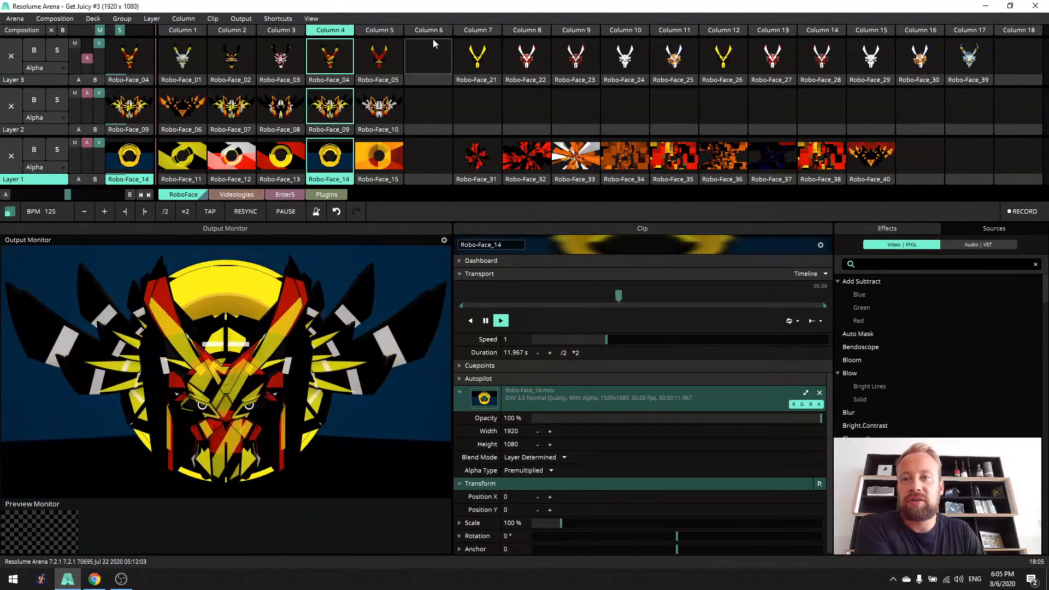
- Open the Videologies deck and clear all three layers by launching the empty Column 15
{"action": "left_click", "coordinate": [245, 195]}
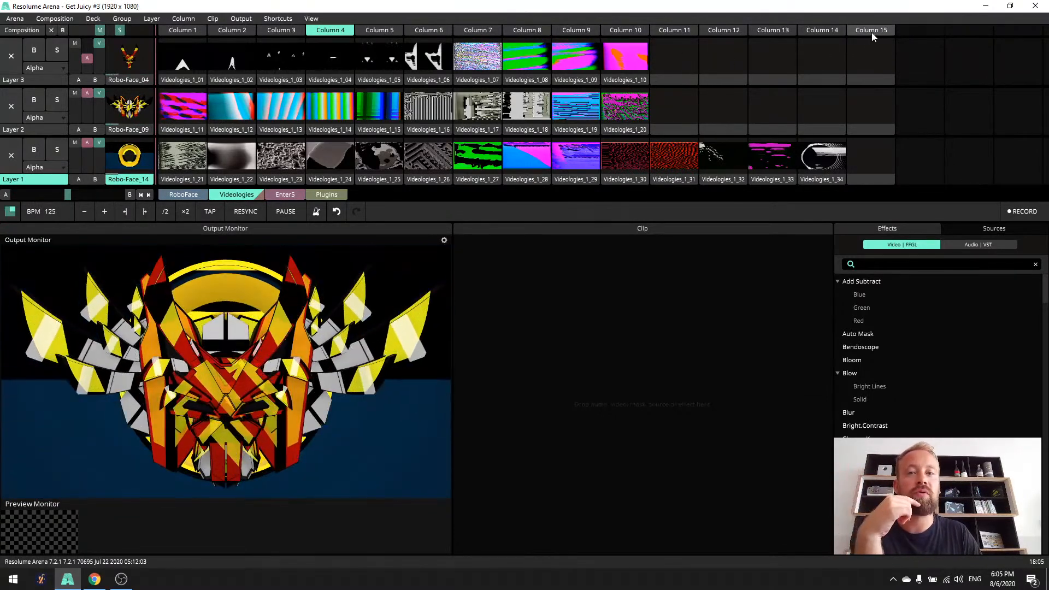
{"action": "left_click", "coordinate": [871, 32]}
- Preview the Layer 3 clips Videologies_1_01, Videologies_1_08, Videologies_1_09 and Videologies_1_10
{"action": "left_click", "coordinate": [186, 63]}
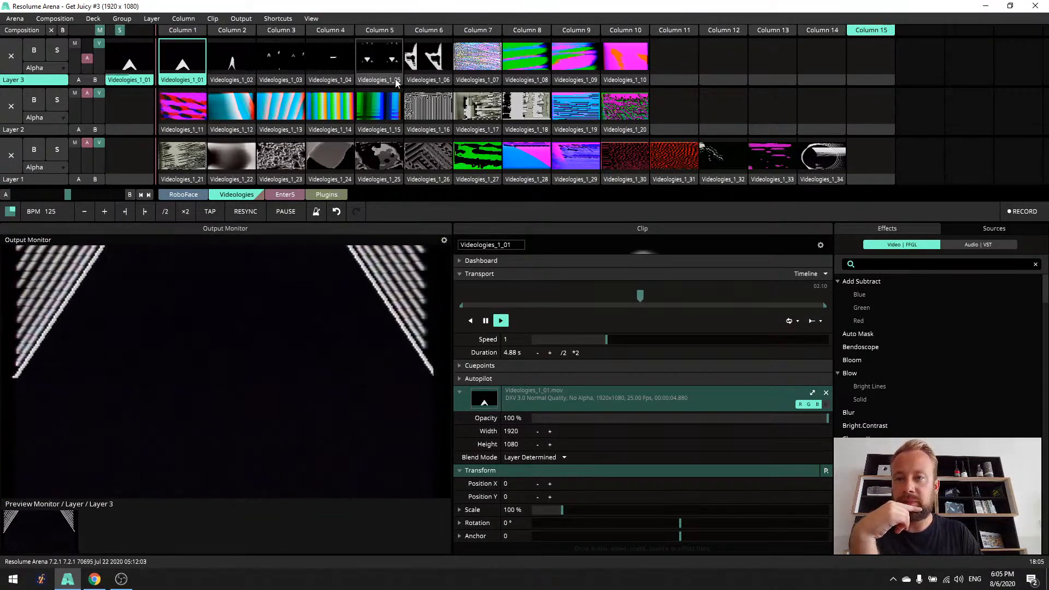
{"action": "left_click", "coordinate": [533, 65]}
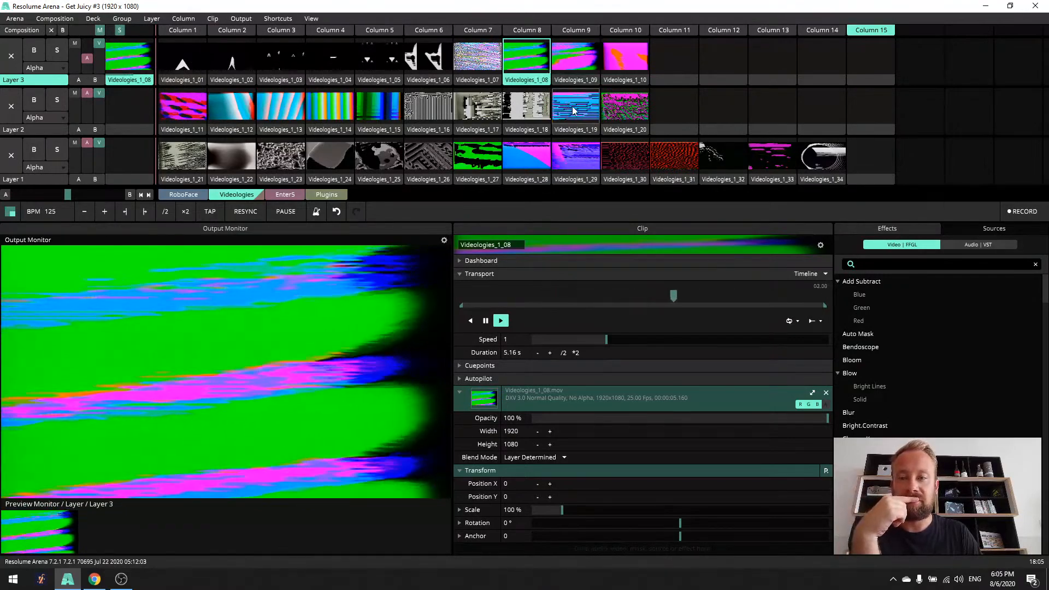
{"action": "left_click", "coordinate": [582, 61]}
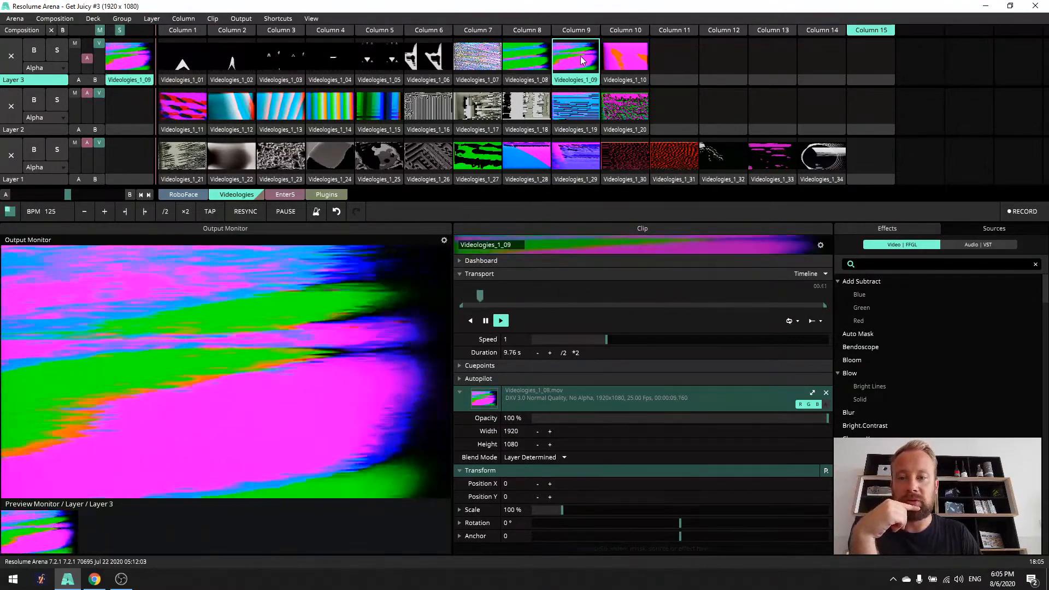
{"action": "left_click", "coordinate": [630, 68]}
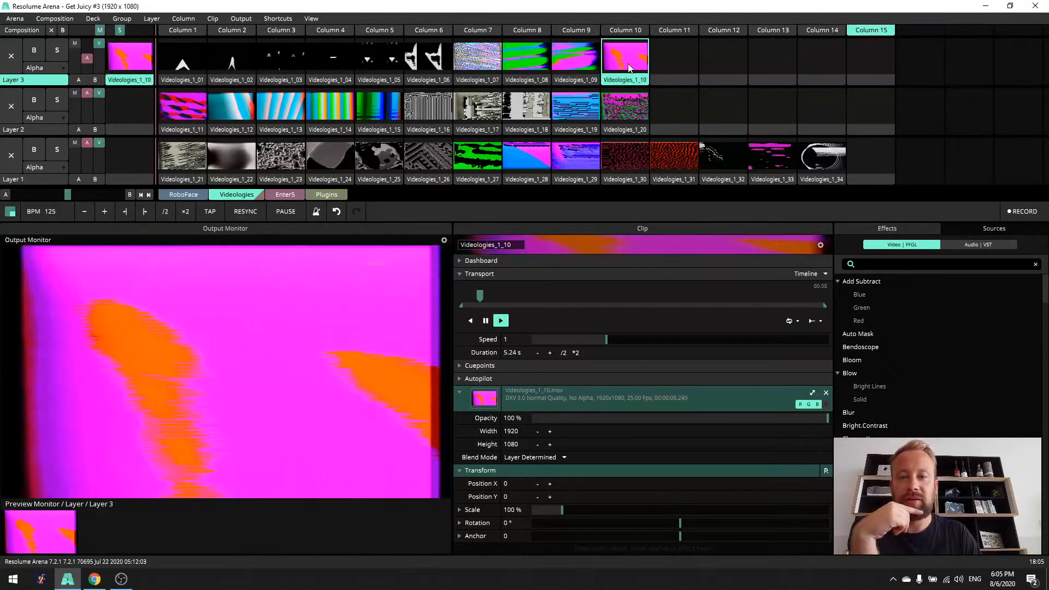
- Preview the Layer 3 clips from Videologies_1_07 back to Videologies_1_04, one after another
{"action": "left_click", "coordinate": [484, 66]}
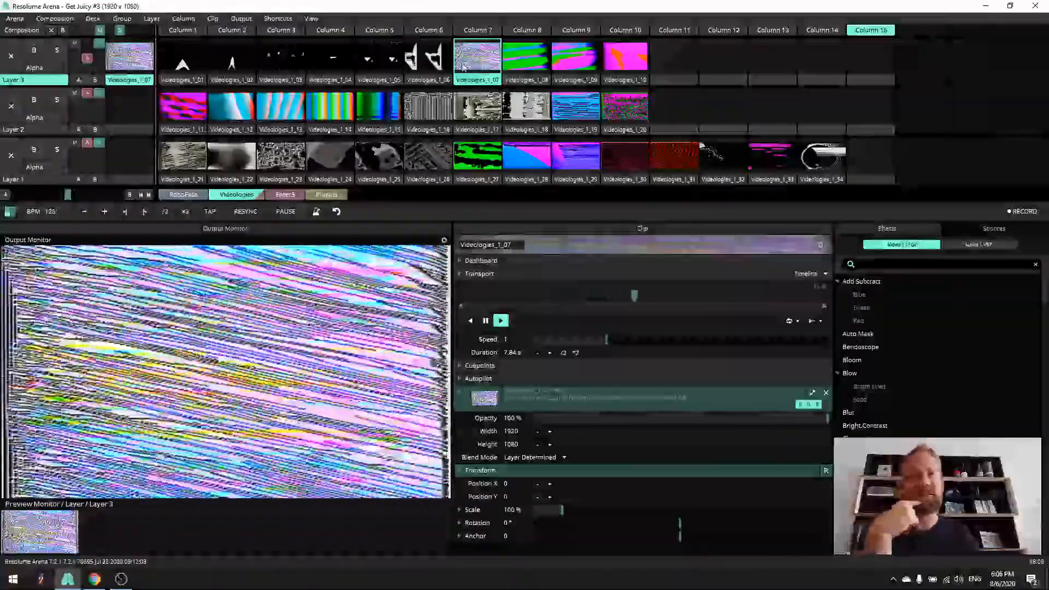
{"action": "left_click", "coordinate": [428, 57]}
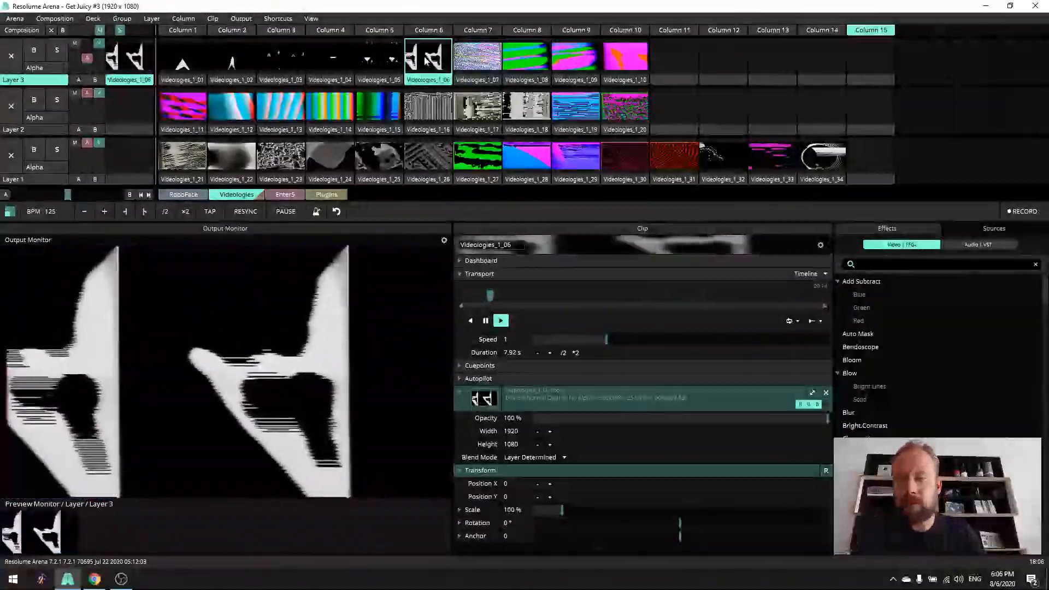
{"action": "left_click", "coordinate": [376, 64]}
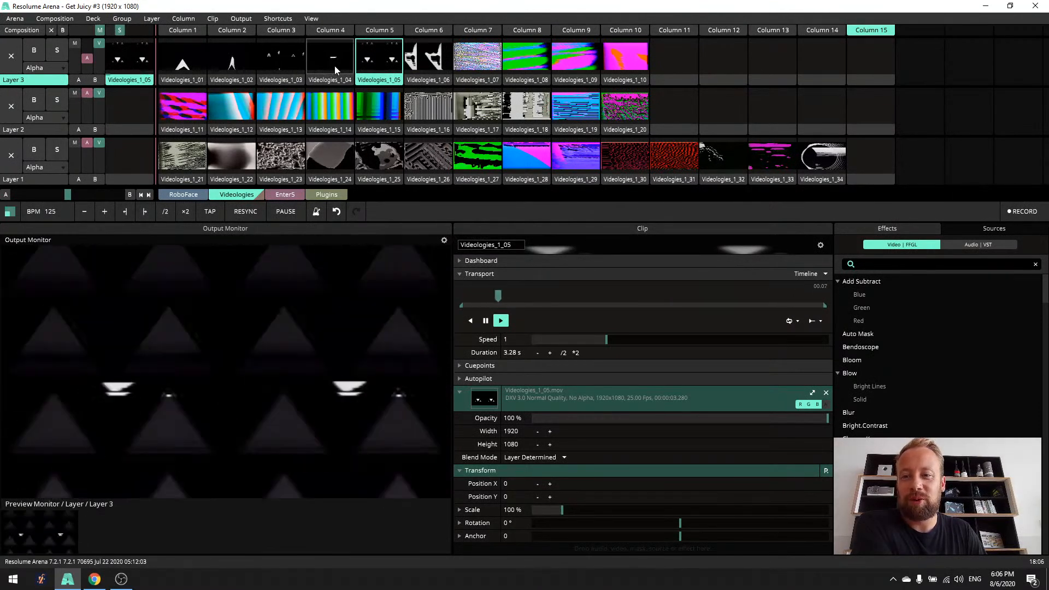
{"action": "left_click", "coordinate": [334, 65]}
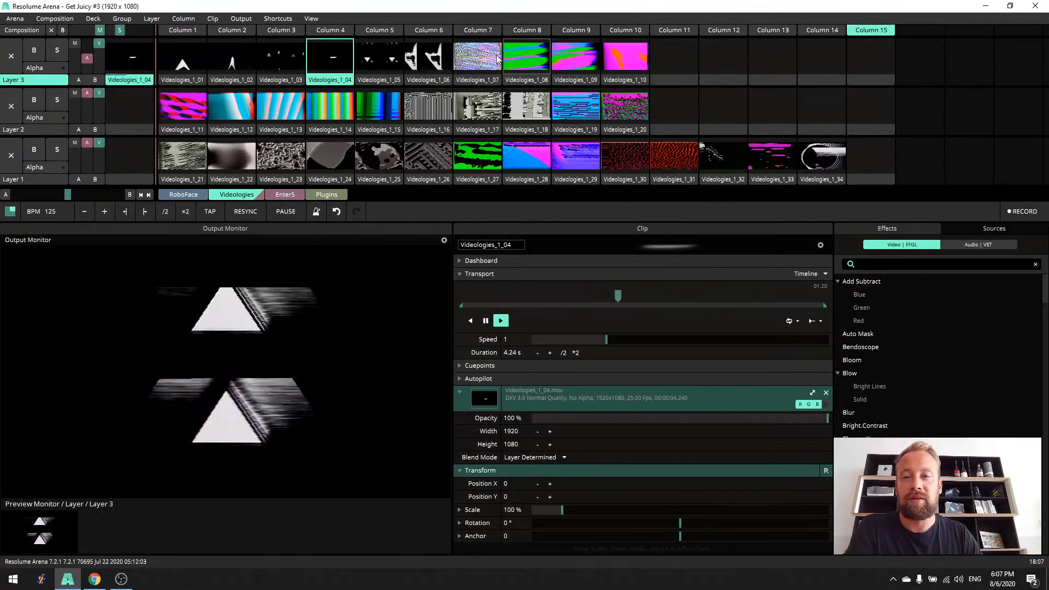
- Preview Videologies_1_05, Videologies_1_06 and Videologies_1_03 on Layer 3, and clear that layer with an empty slot
{"action": "left_click", "coordinate": [389, 67]}
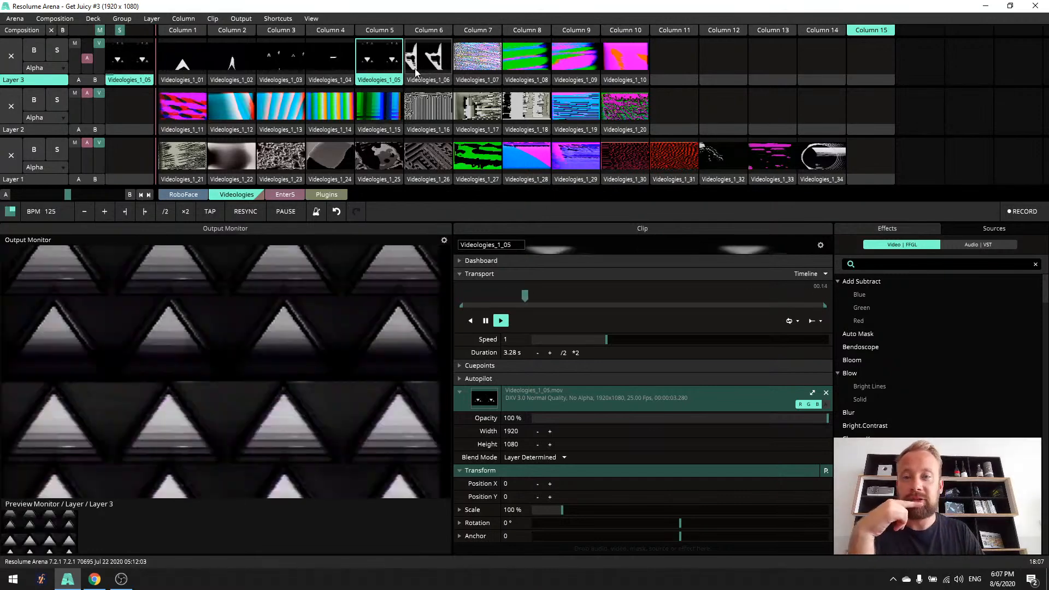
{"action": "left_click", "coordinate": [405, 70]}
{"action": "left_click", "coordinate": [300, 79]}
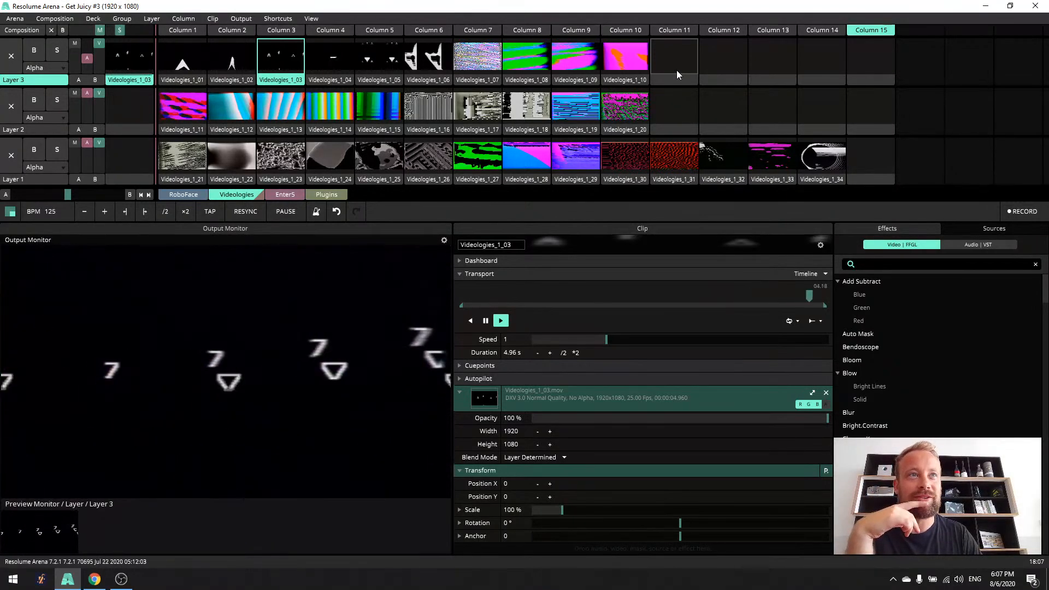
{"action": "left_click", "coordinate": [679, 63]}
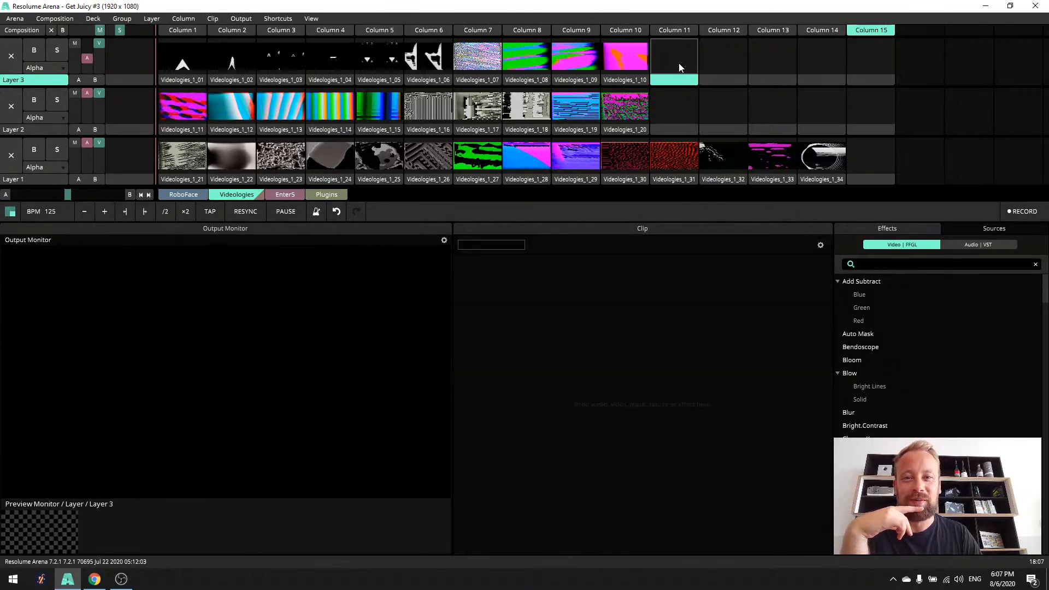
- Preview the colourful Layer 2 clips from Videologies_1_11 to Videologies_1_15 in order
{"action": "left_click", "coordinate": [191, 112]}
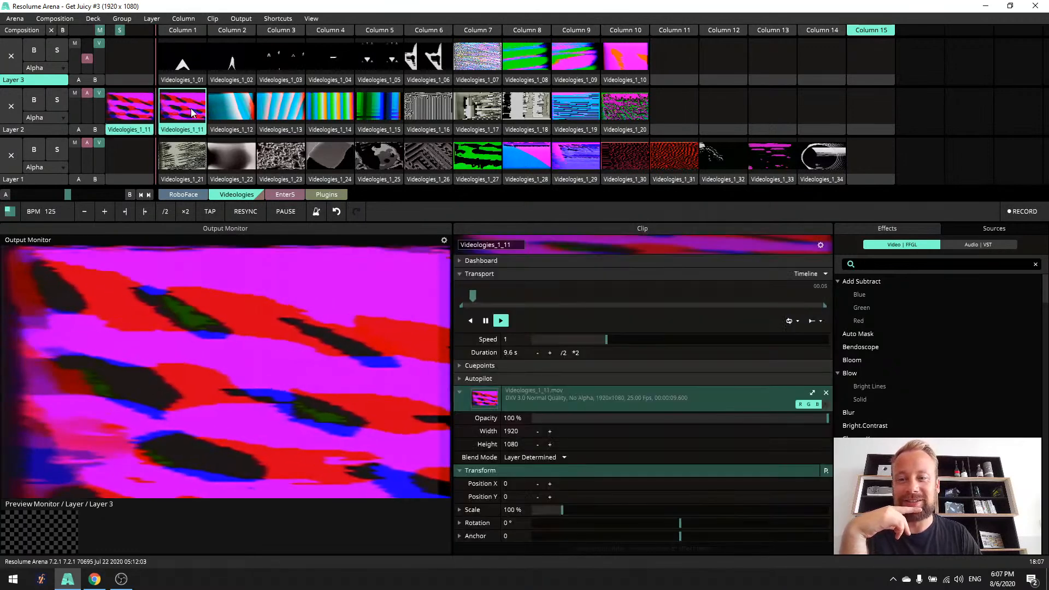
{"action": "left_click", "coordinate": [236, 113]}
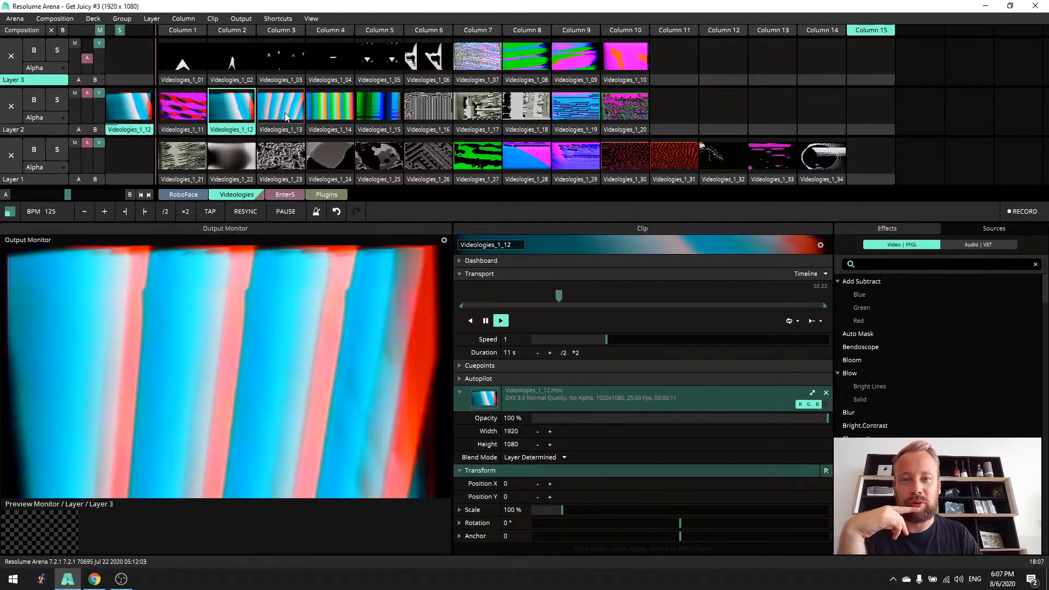
{"action": "left_click", "coordinate": [293, 113]}
{"action": "left_click", "coordinate": [338, 115]}
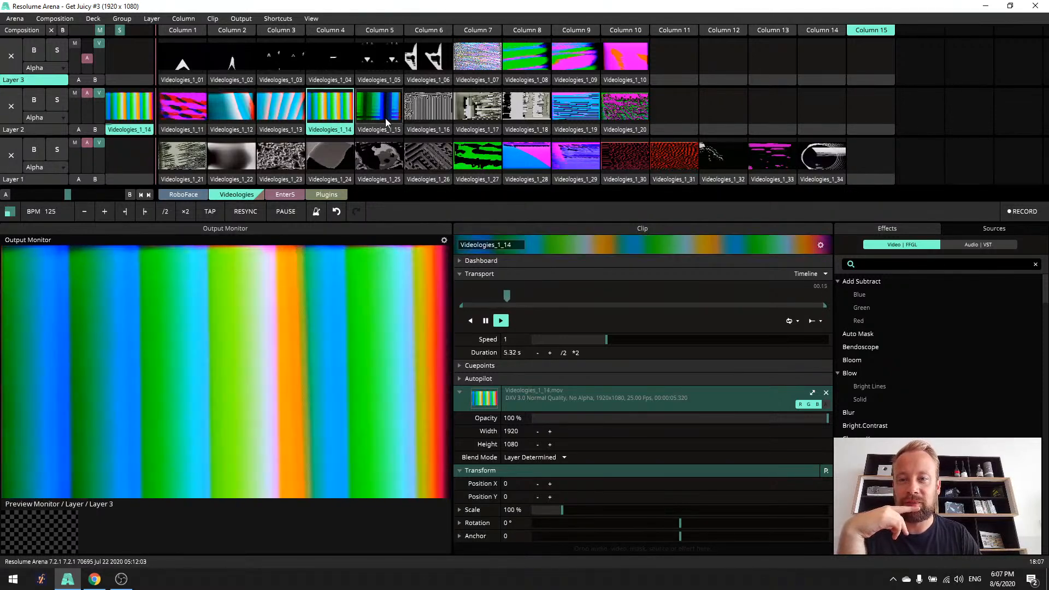
{"action": "left_click", "coordinate": [389, 116]}
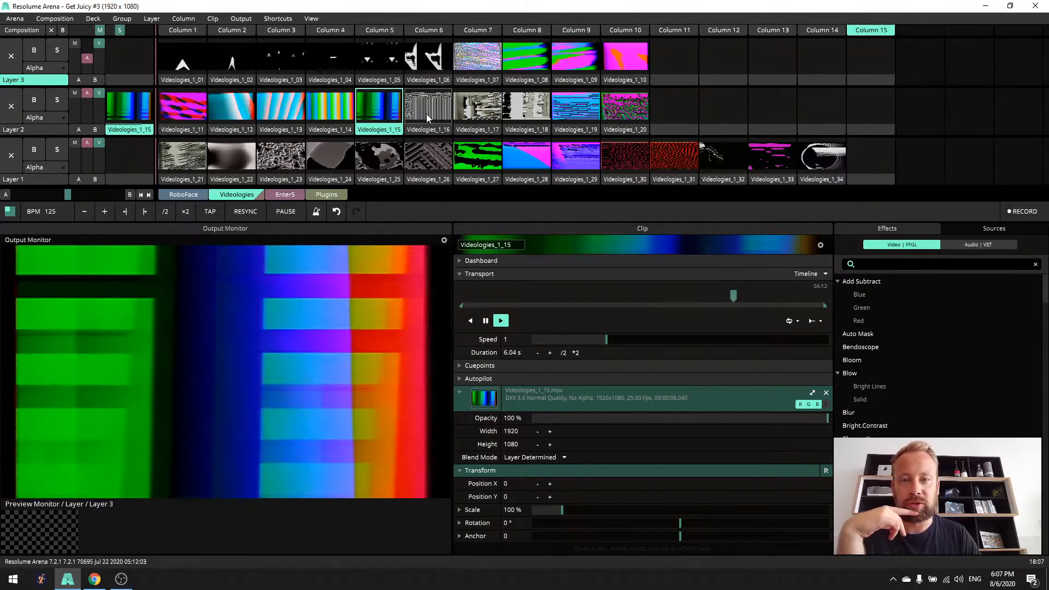
- Preview the remaining Layer 2 clips from Videologies_1_16 to Videologies_1_20 in order
{"action": "left_click", "coordinate": [429, 117]}
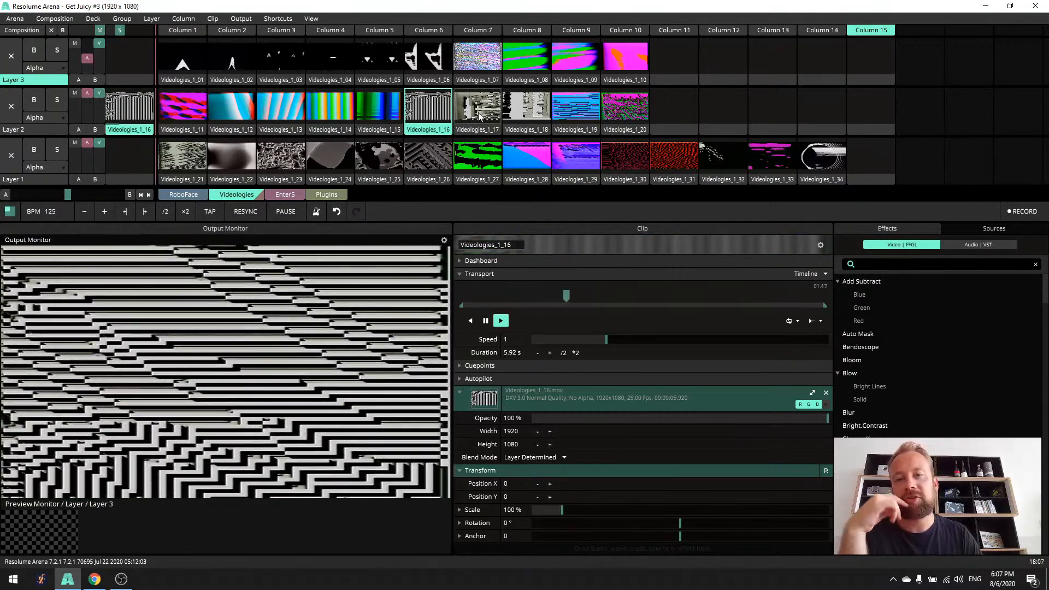
{"action": "left_click", "coordinate": [478, 113]}
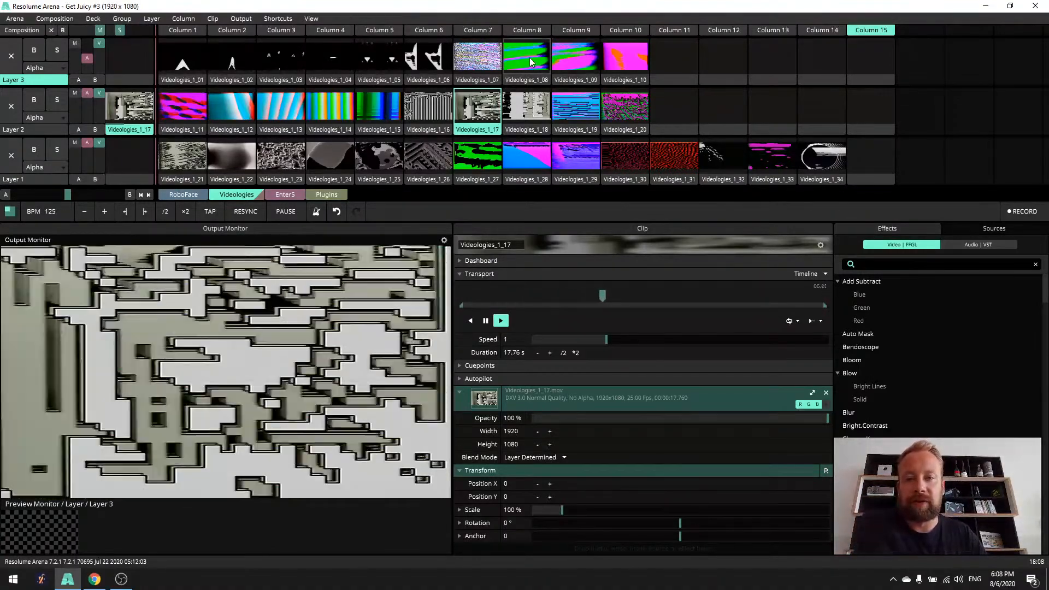
{"action": "left_click", "coordinate": [526, 108]}
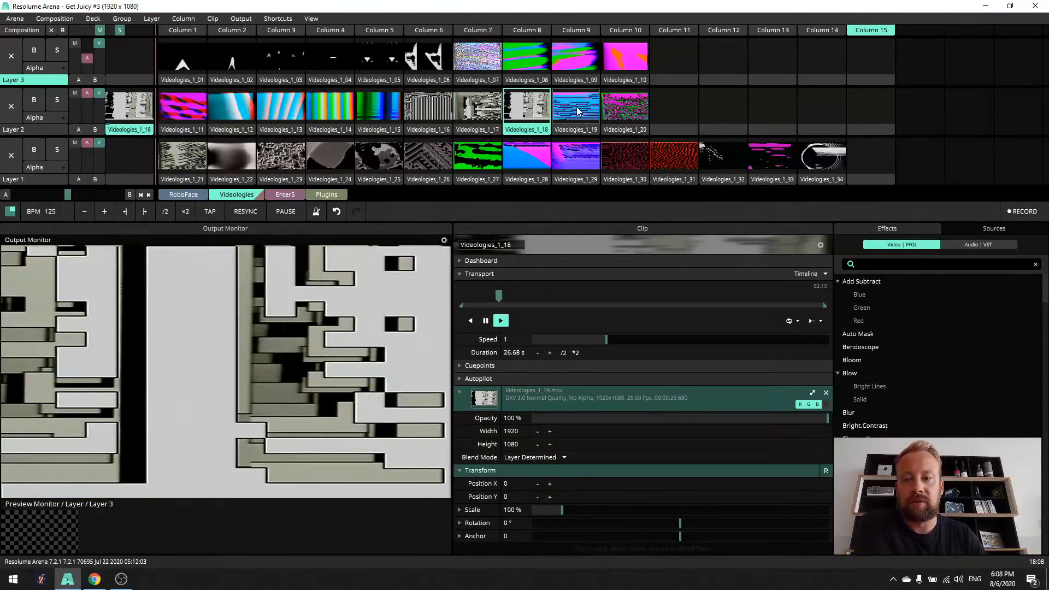
{"action": "left_click", "coordinate": [582, 110]}
{"action": "left_click", "coordinate": [636, 115]}
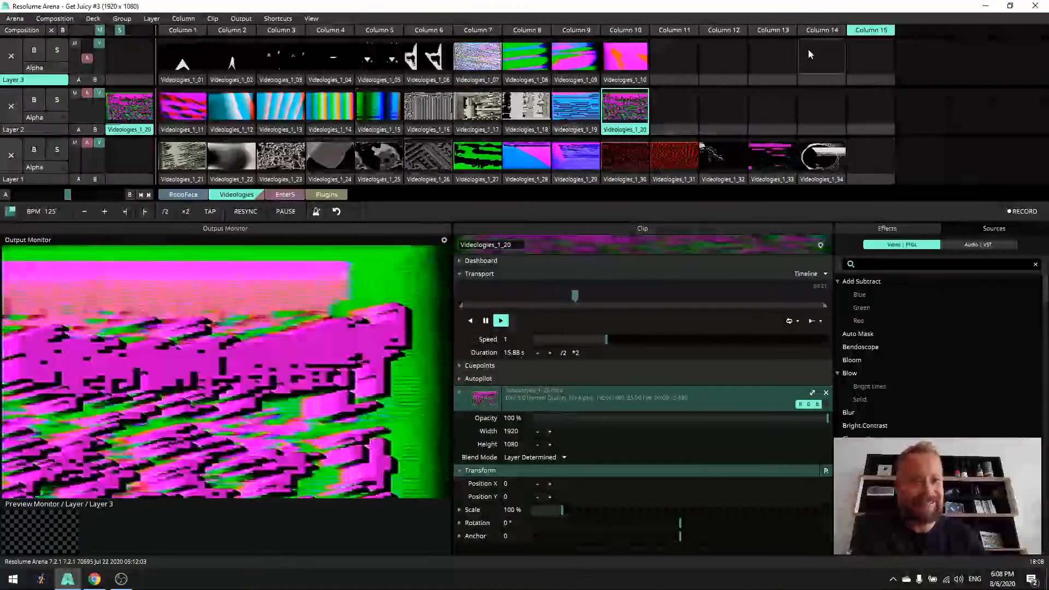
- Play Videologies_1_34 on Layer 1, clear Layer 2 to view it alone, and relaunch Videologies_1_20 above it
{"action": "left_click", "coordinate": [823, 154]}
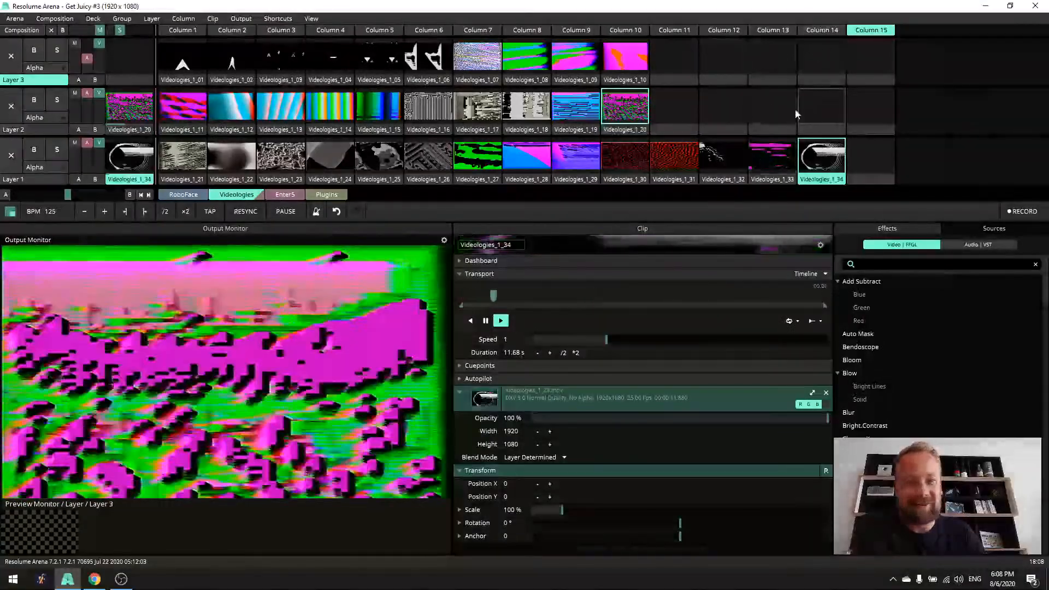
{"action": "left_click", "coordinate": [786, 117]}
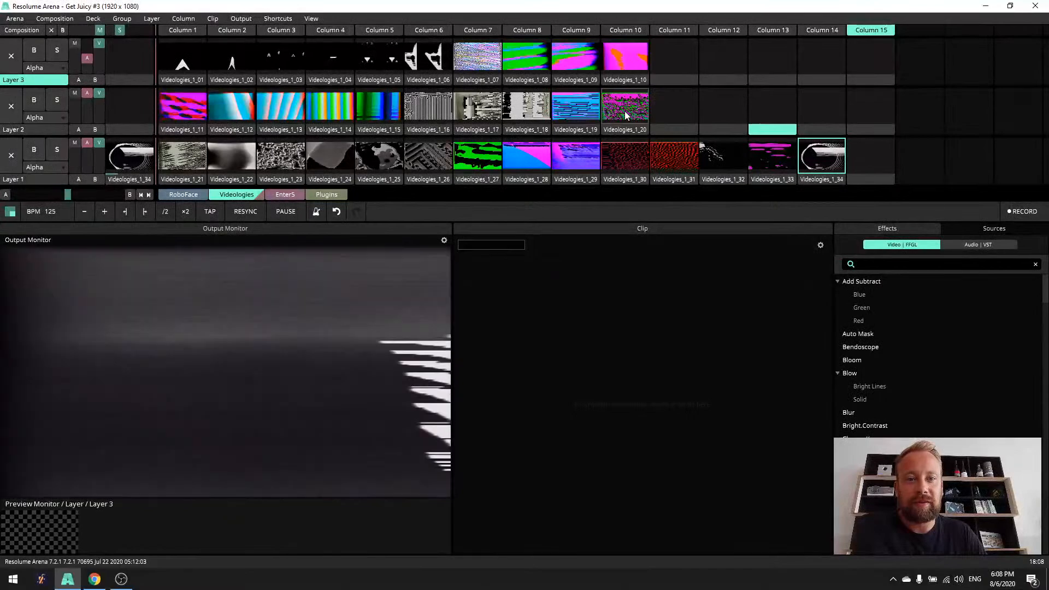
{"action": "left_click", "coordinate": [625, 110]}
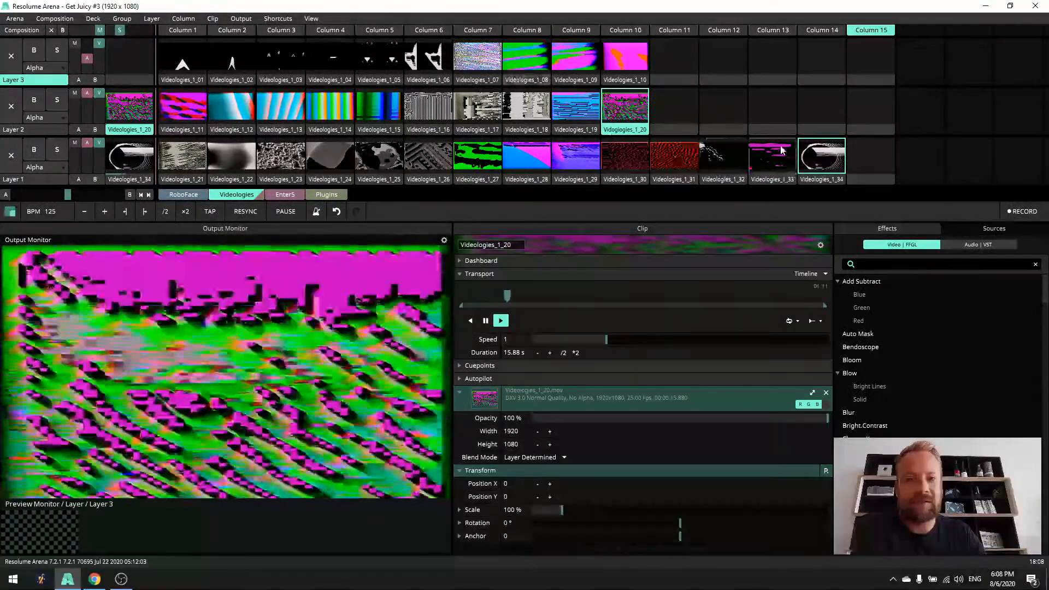
- Clear Layer 2 with an empty slot and preview Videologies_1_34, Videologies_1_33 and Videologies_1_32 on Layer 1
{"action": "left_click", "coordinate": [829, 154]}
{"action": "left_click", "coordinate": [821, 112]}
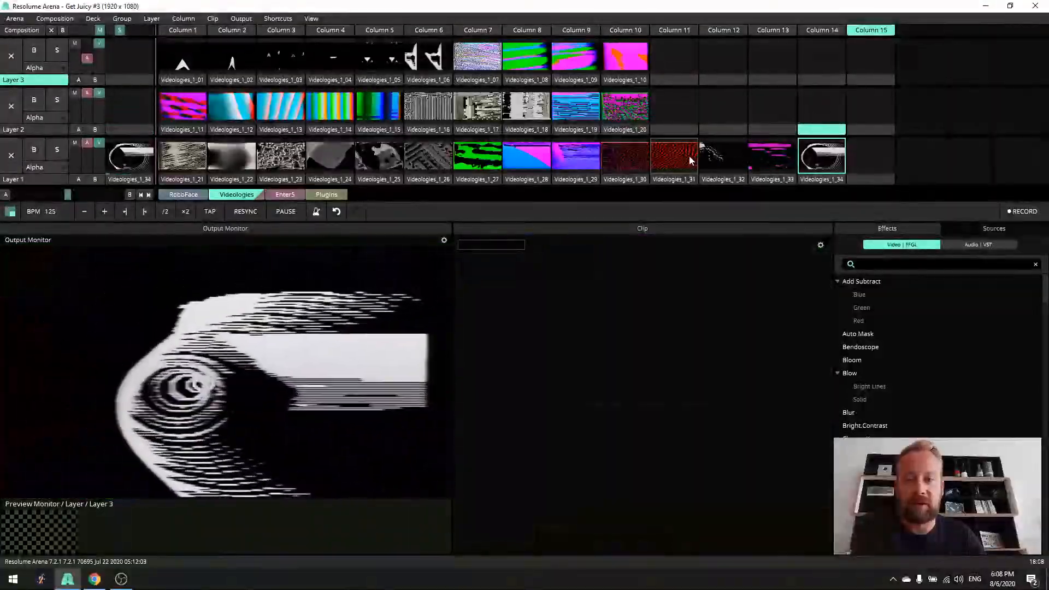
{"action": "left_click", "coordinate": [770, 158]}
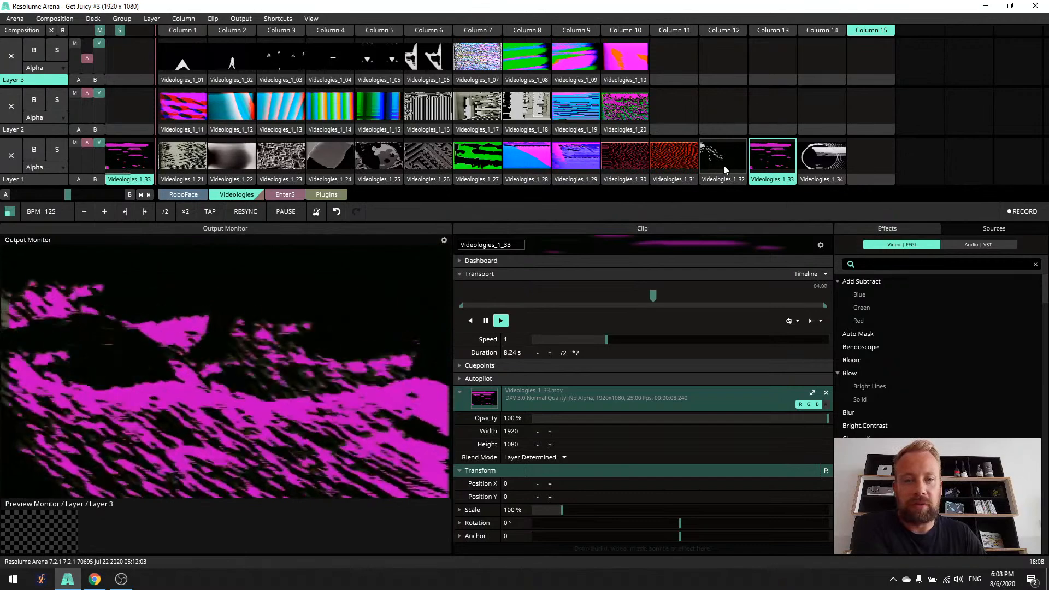
{"action": "left_click", "coordinate": [726, 164]}
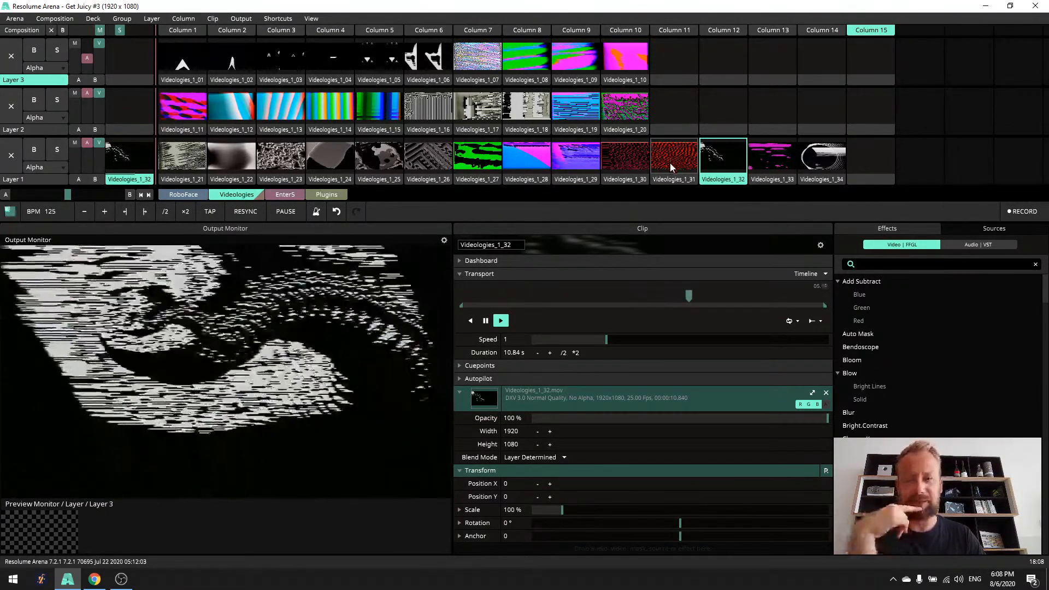
- Preview the Layer 1 clips from Videologies_1_31 back to Videologies_1_27 in descending order
{"action": "left_click", "coordinate": [670, 162]}
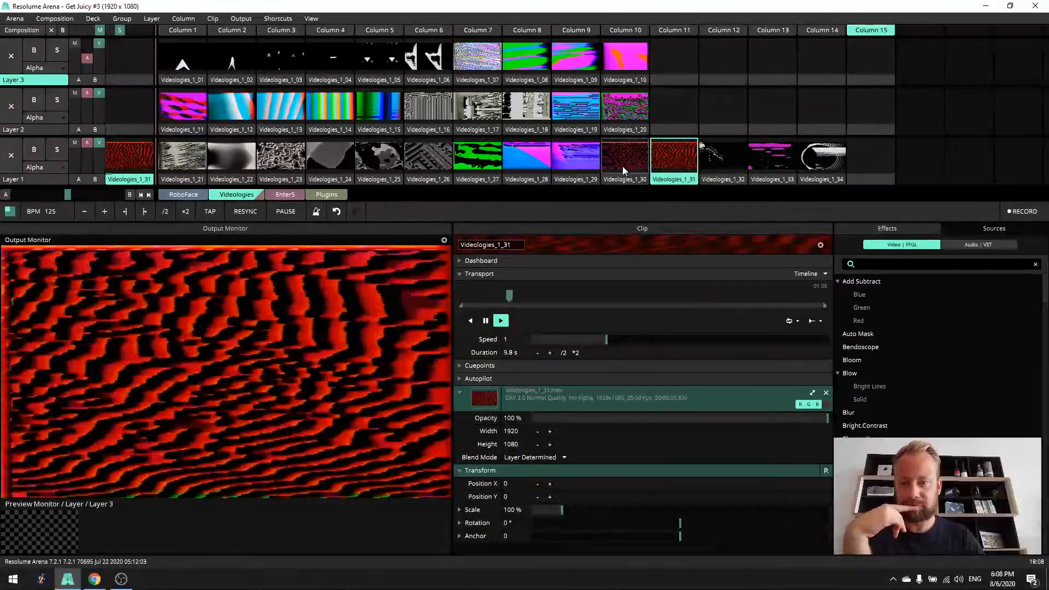
{"action": "left_click", "coordinate": [618, 165]}
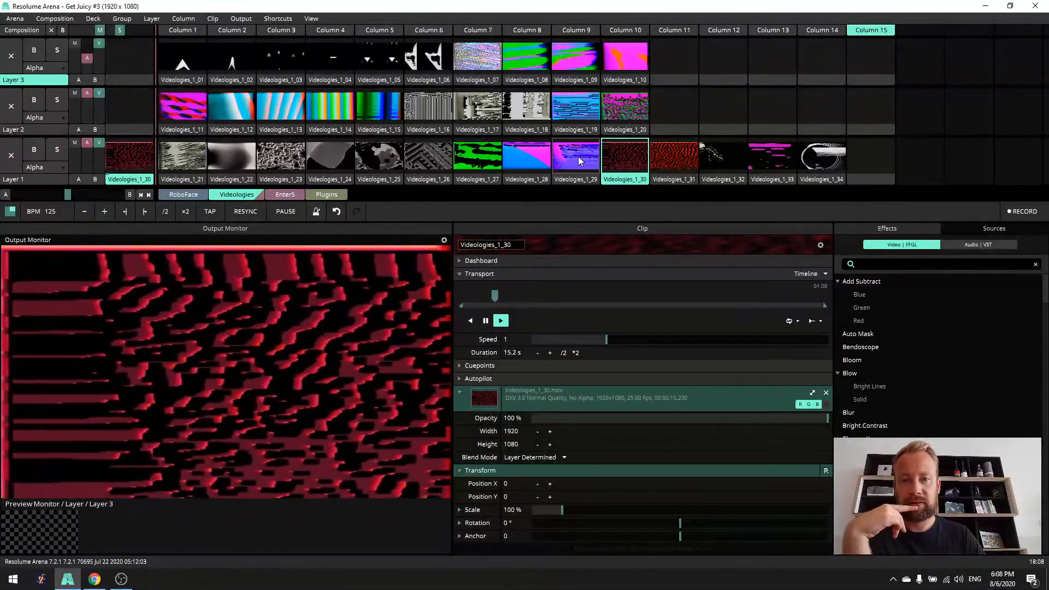
{"action": "left_click", "coordinate": [578, 156]}
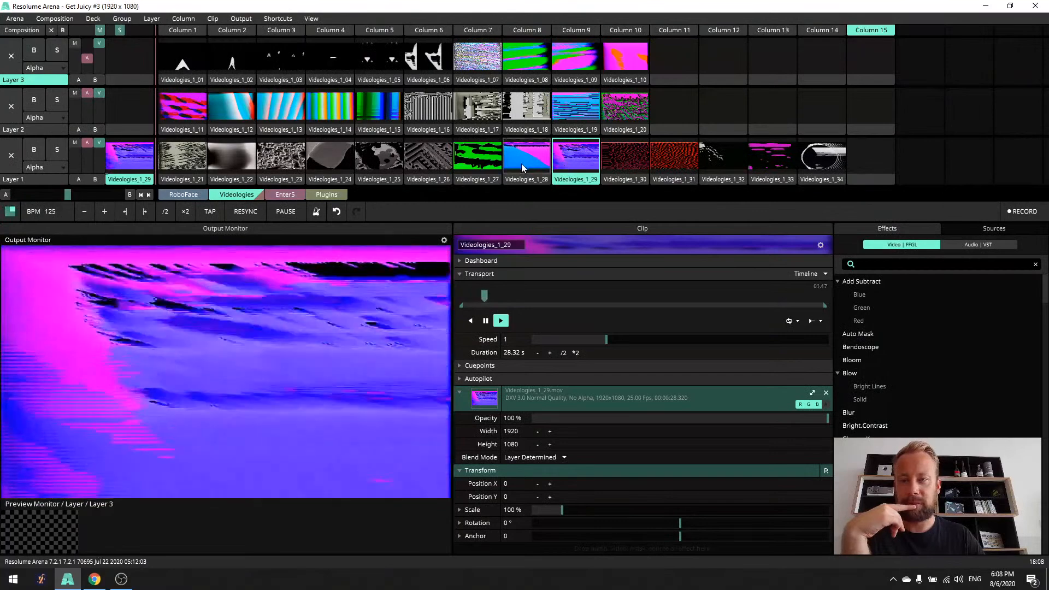
{"action": "left_click", "coordinate": [521, 163]}
{"action": "left_click", "coordinate": [482, 163]}
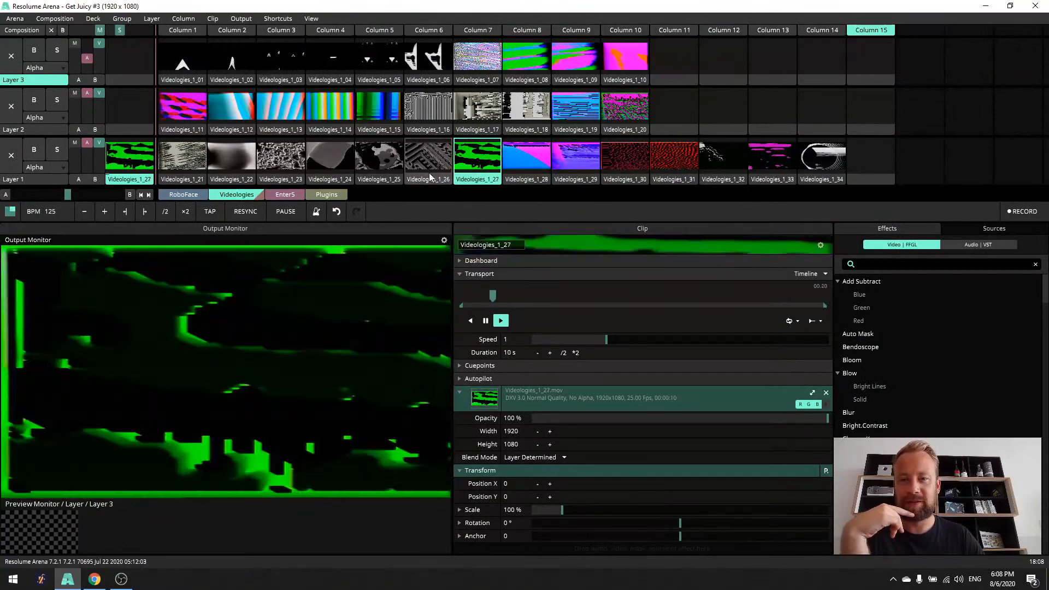
- Preview the greyscale Layer 1 clips from Videologies_1_26 back to Videologies_1_21 in descending order
{"action": "left_click", "coordinate": [423, 162]}
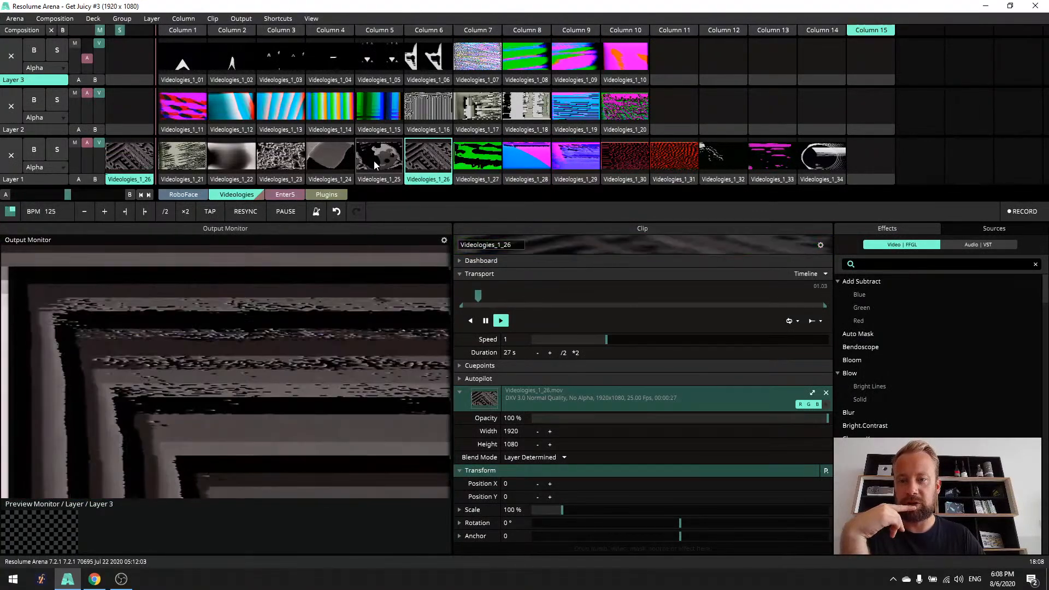
{"action": "left_click", "coordinate": [376, 161]}
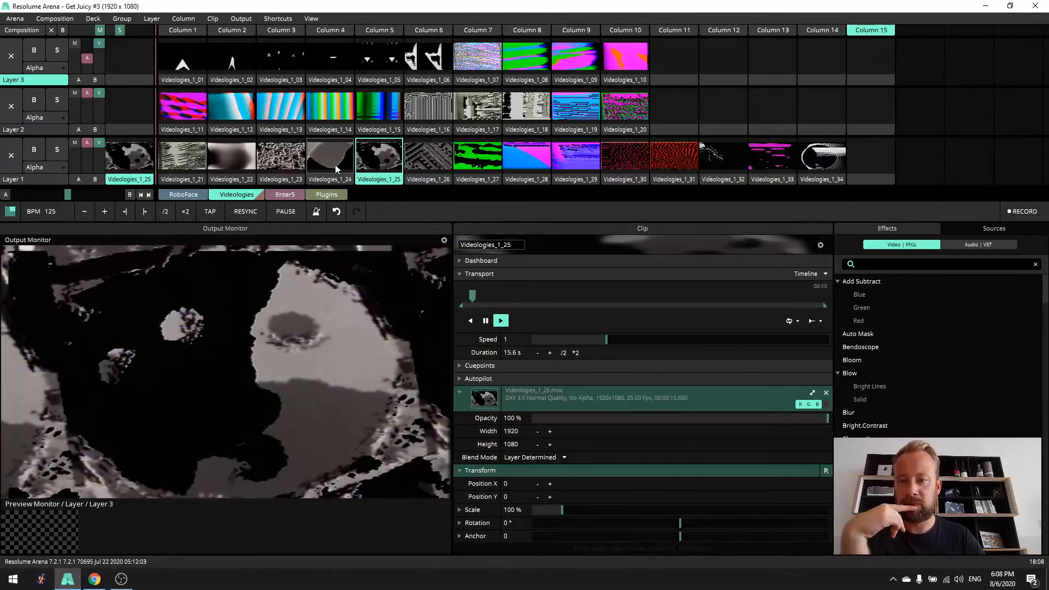
{"action": "left_click", "coordinate": [322, 163]}
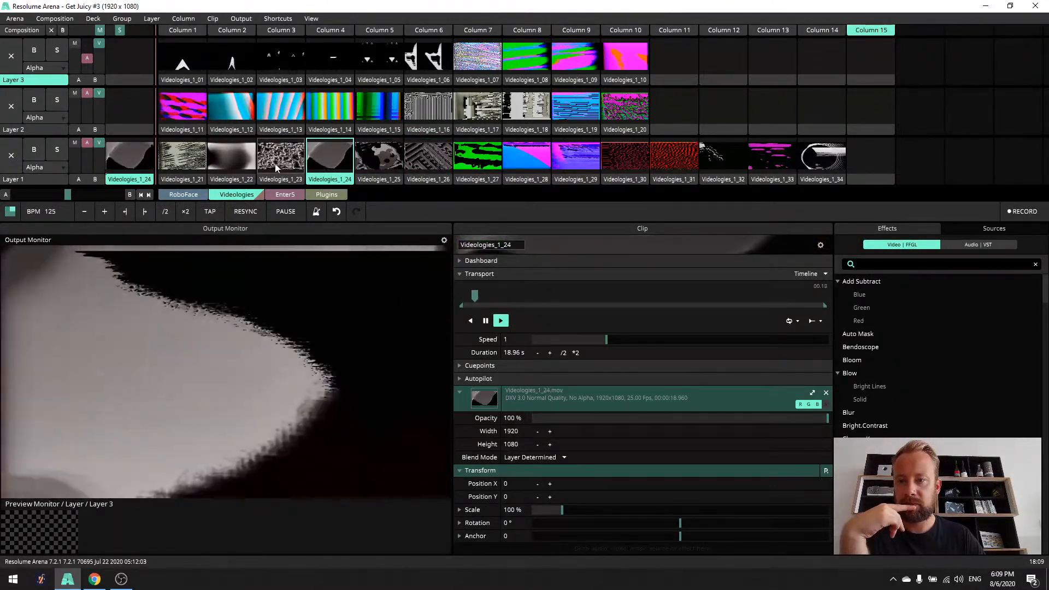
{"action": "left_click", "coordinate": [268, 163]}
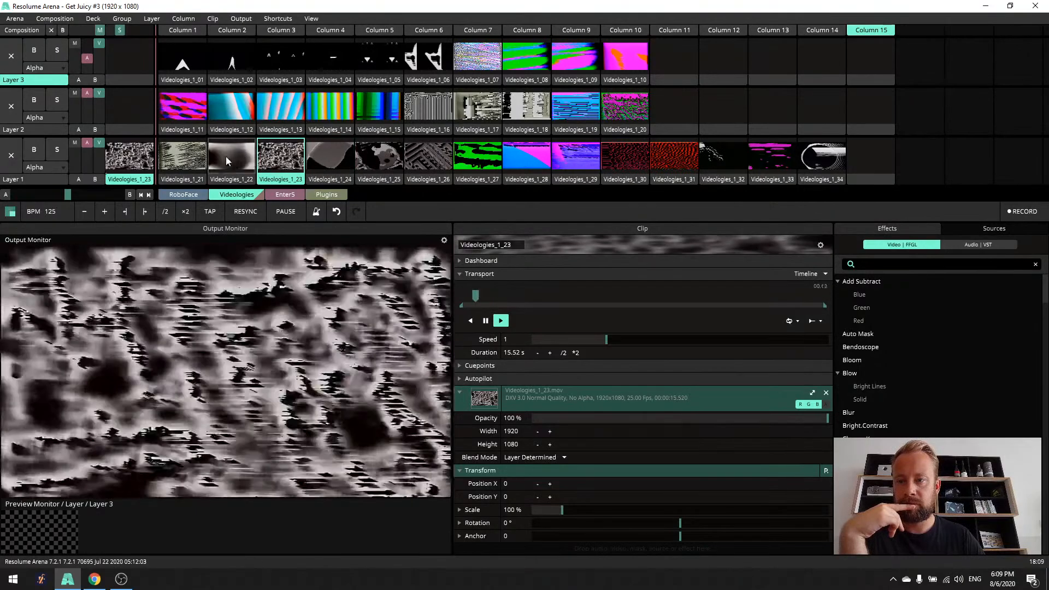
{"action": "left_click", "coordinate": [222, 155]}
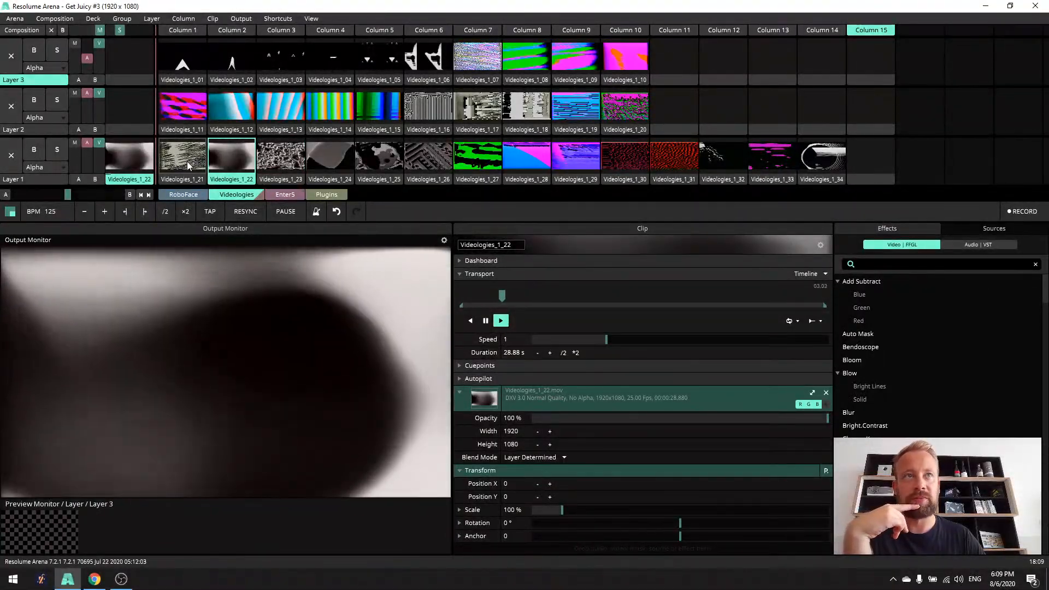
{"action": "left_click", "coordinate": [187, 161]}
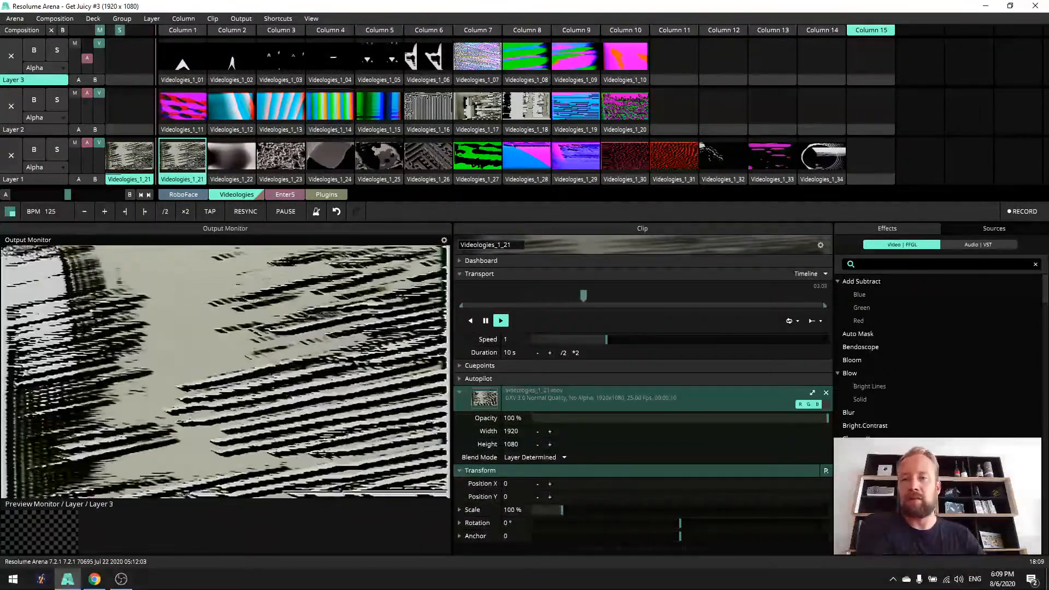
- Play Videologies_1_16 on Layer 2 and try its blend mode as Luma Key, then as Luma Key I
{"action": "left_click", "coordinate": [420, 104]}
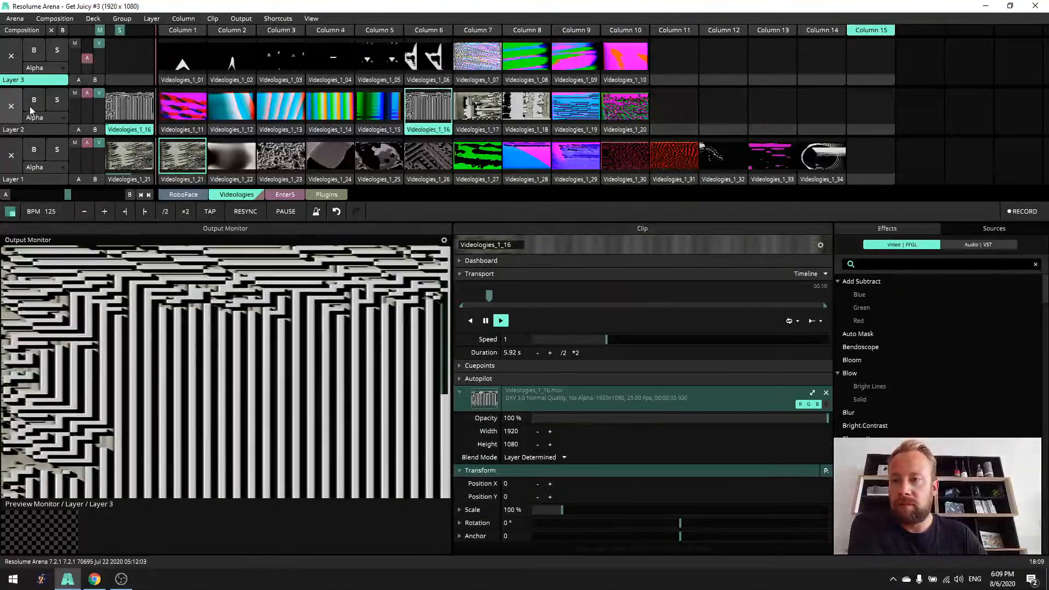
{"action": "left_click", "coordinate": [63, 118]}
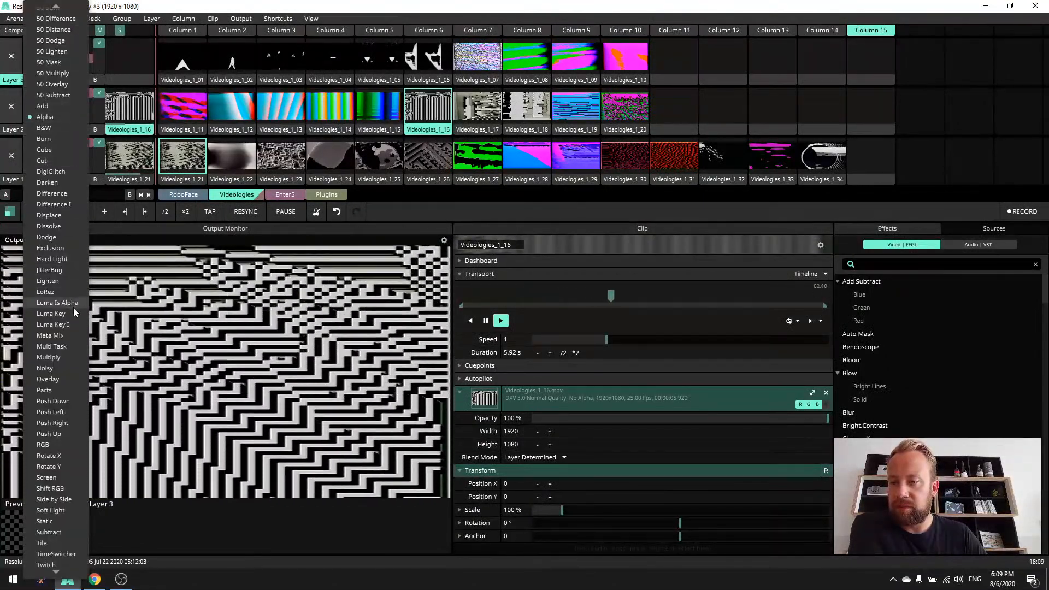
{"action": "left_click", "coordinate": [60, 313]}
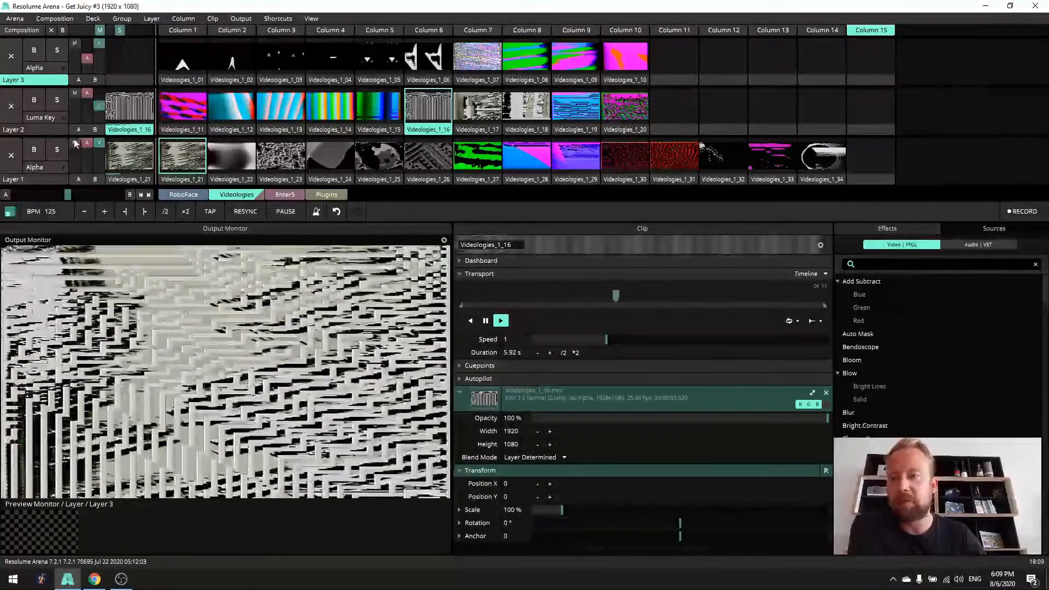
{"action": "left_click", "coordinate": [58, 118]}
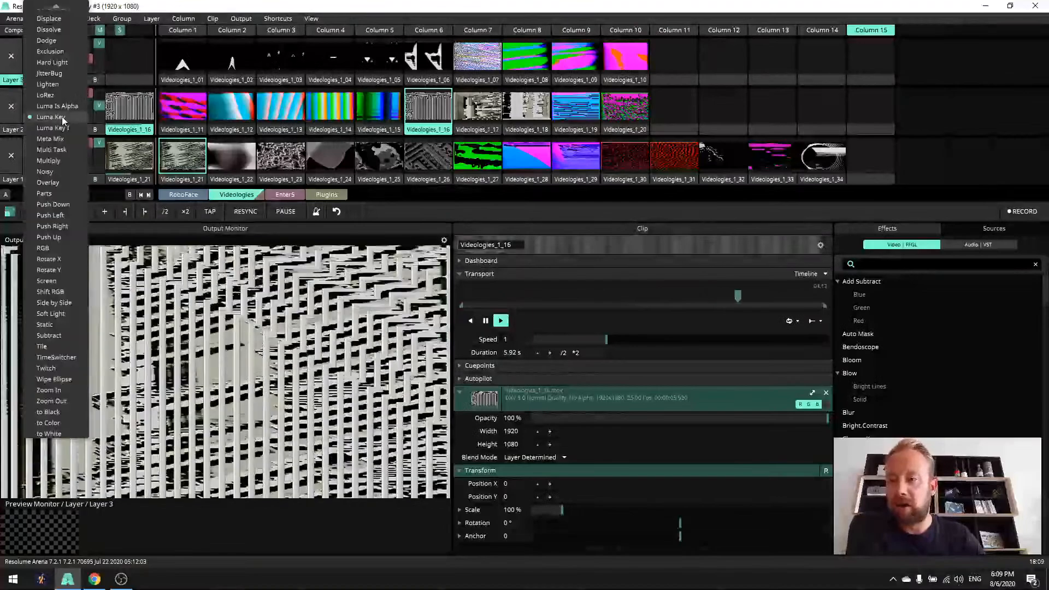
{"action": "left_click", "coordinate": [77, 127]}
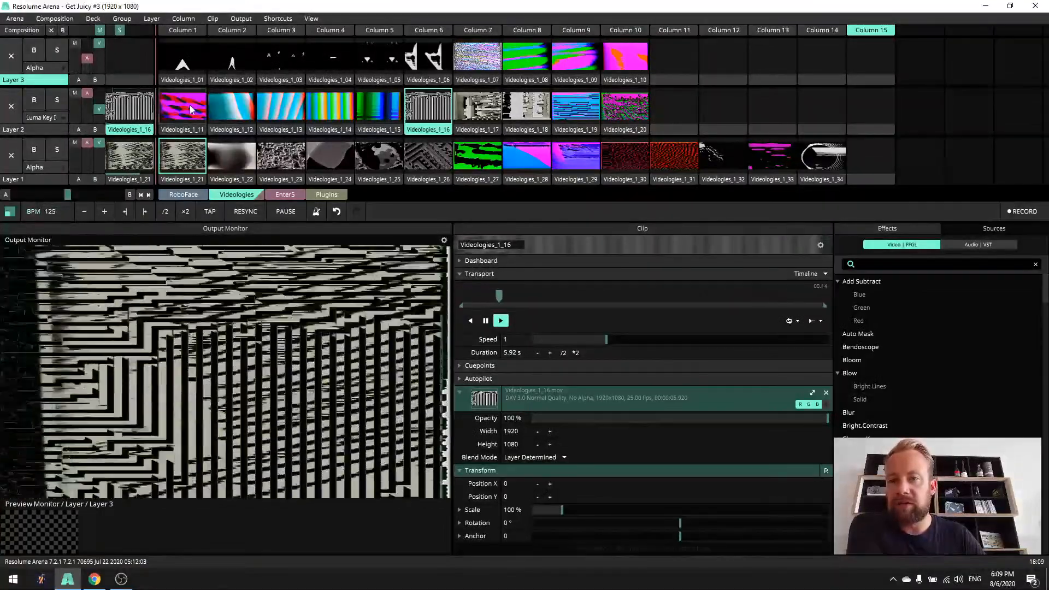
- Try Videologies_1_13, Videologies_1_12 and Videologies_1_20 on Layer 2 over the Layer 1 clip, varying Layer 2's opacity
{"action": "left_click", "coordinate": [280, 106]}
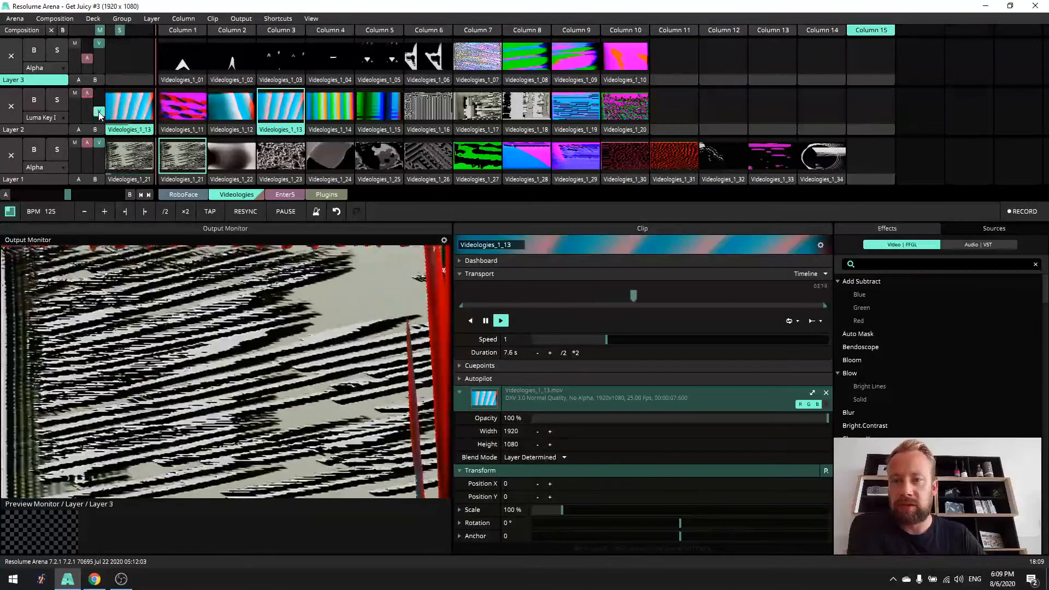
{"action": "left_click", "coordinate": [217, 109]}
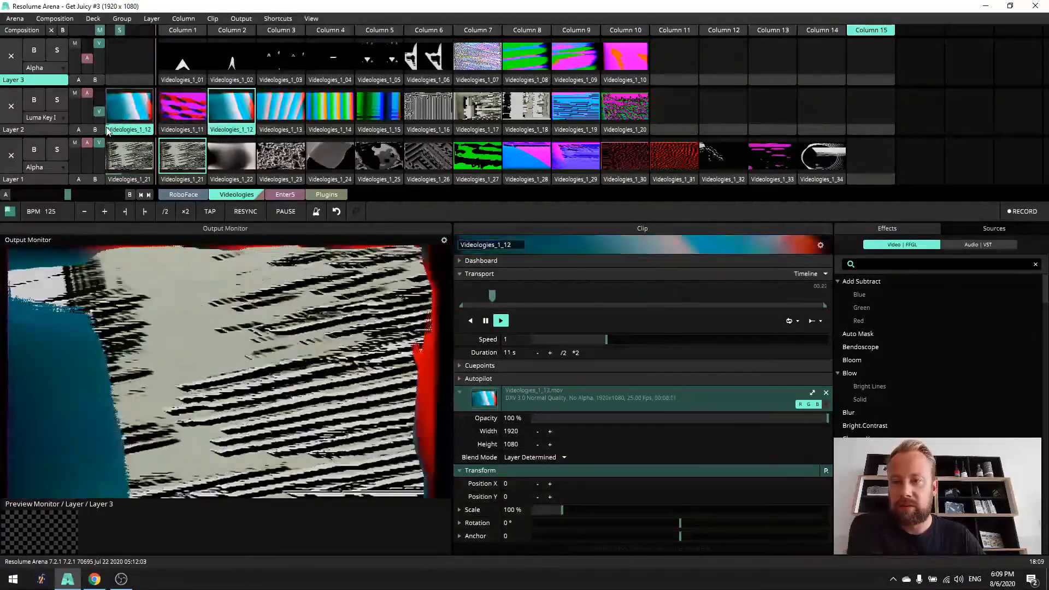
{"action": "left_click_drag", "start_coordinate": [100, 112], "coordinate": [107, 119]}
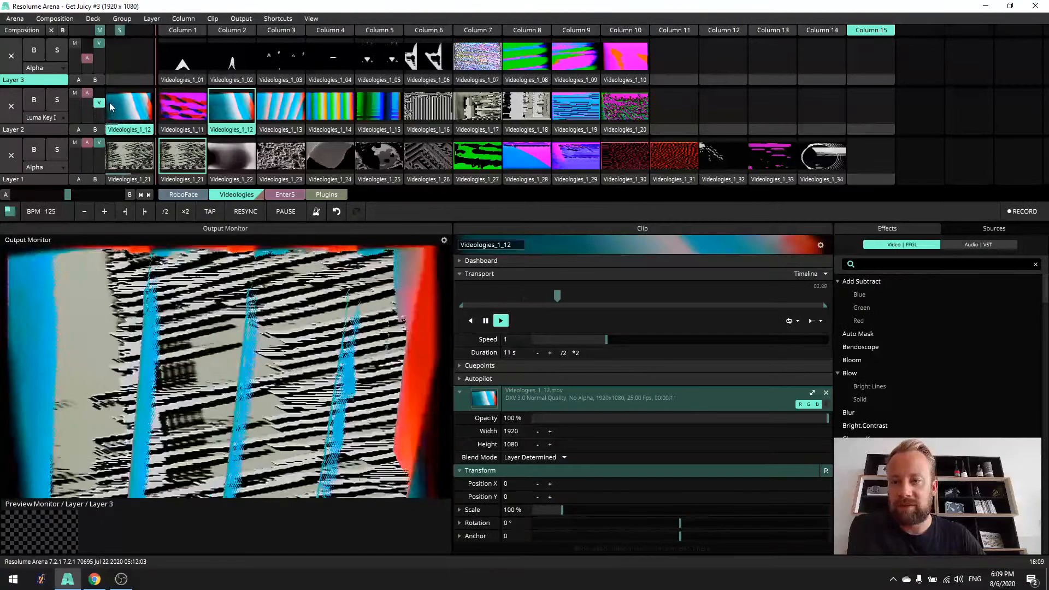
{"action": "left_click", "coordinate": [625, 107]}
{"action": "left_click_drag", "start_coordinate": [104, 107], "coordinate": [111, 116]}
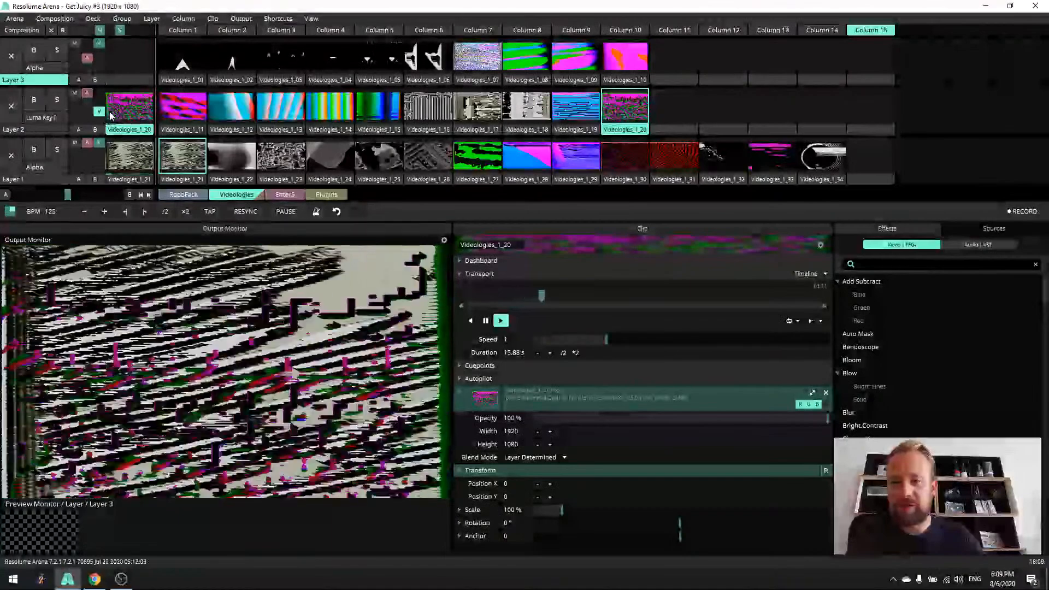
- Combine Videologies_1_27 on Layer 1 with Videologies_1_15 on Layer 2 and adjust Layer 2's opacity
{"action": "left_click", "coordinate": [473, 164]}
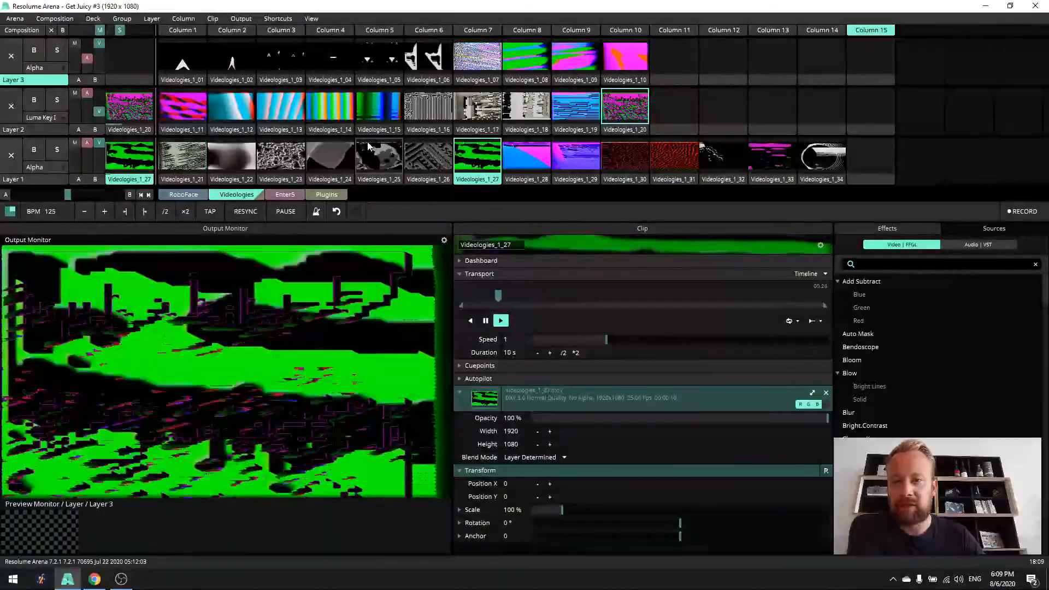
{"action": "left_click", "coordinate": [378, 108]}
{"action": "left_click_drag", "start_coordinate": [99, 111], "coordinate": [99, 107]}
- Set Layer 2's blend mode to Luma Key and play Videologies_1_14 on that layer
{"action": "left_click", "coordinate": [57, 117]}
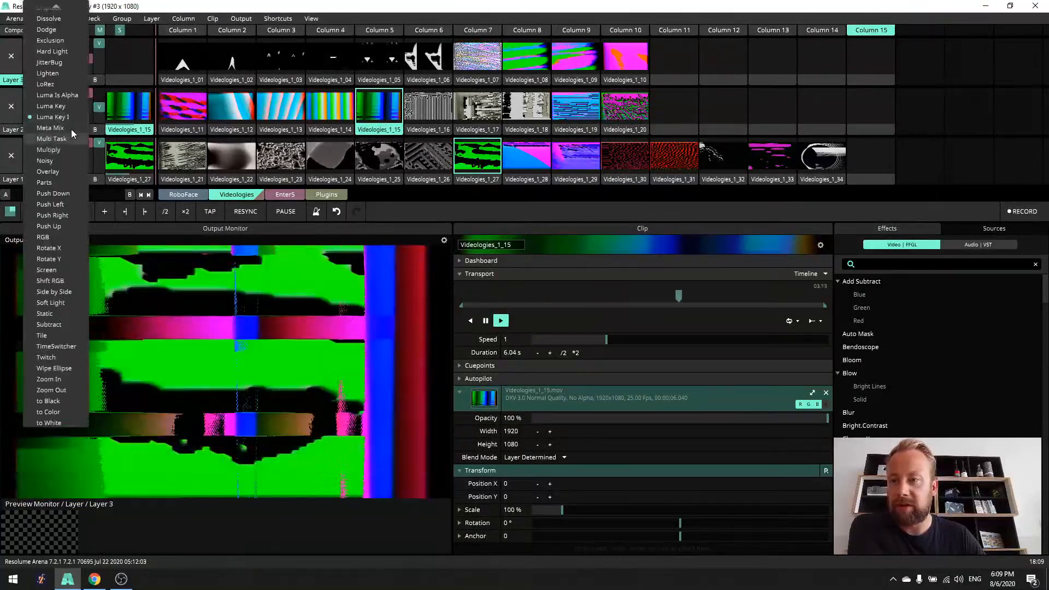
{"action": "left_click", "coordinate": [82, 155]}
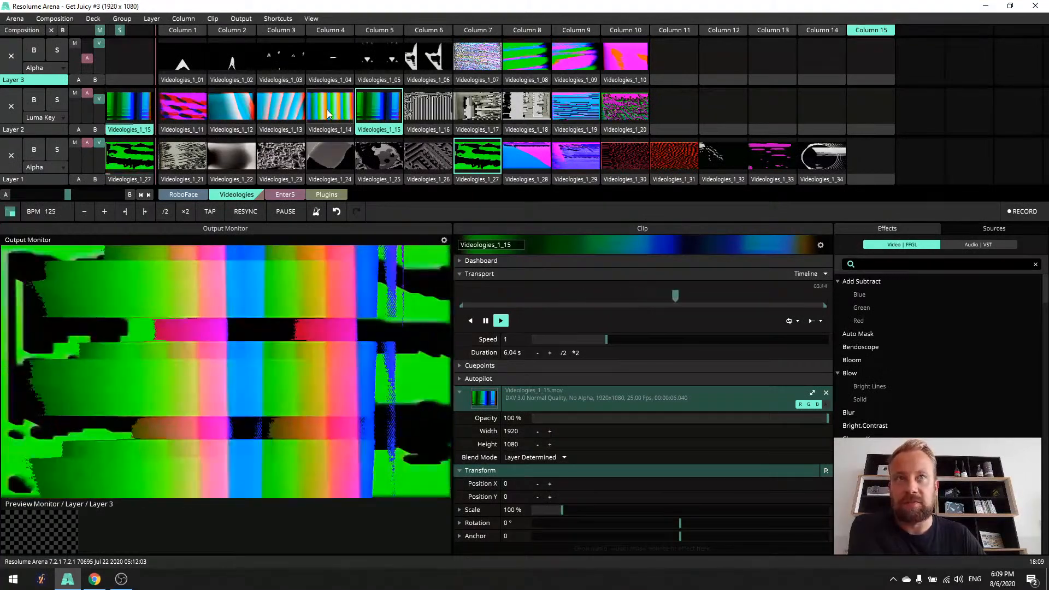
{"action": "left_click", "coordinate": [327, 110]}
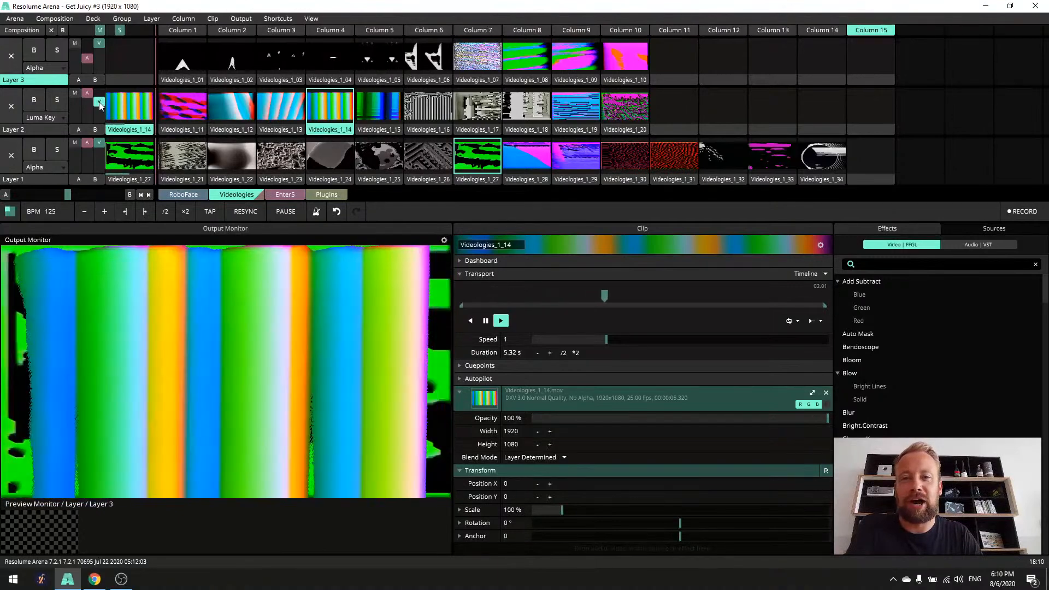
- Preview Videologies_1_06 and Videologies_1_07 on Layer 3, and set Layer 2's blend mode back to Alpha
{"action": "left_click", "coordinate": [428, 56]}
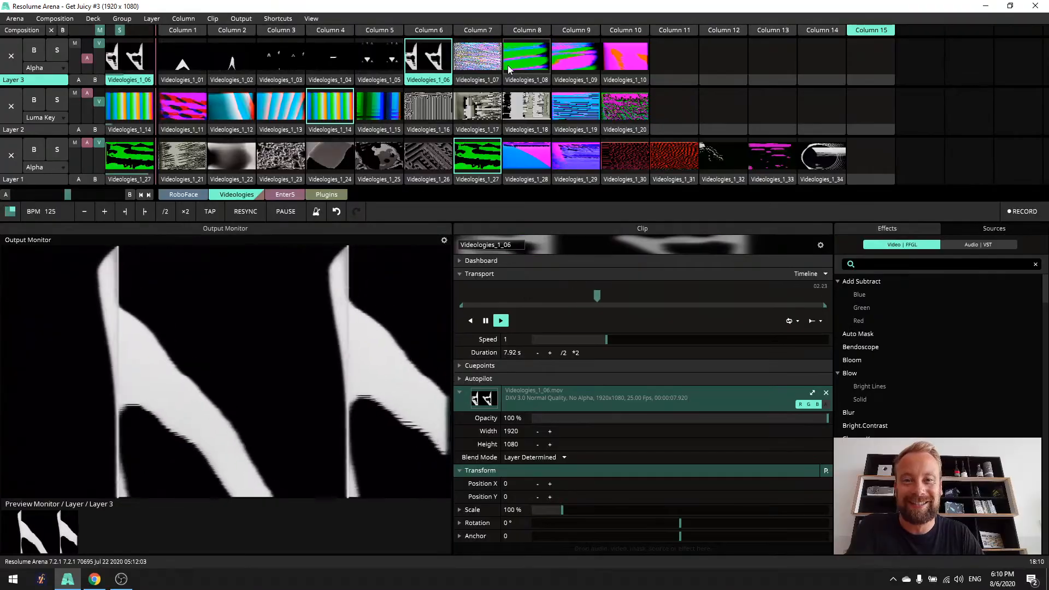
{"action": "left_click", "coordinate": [484, 69]}
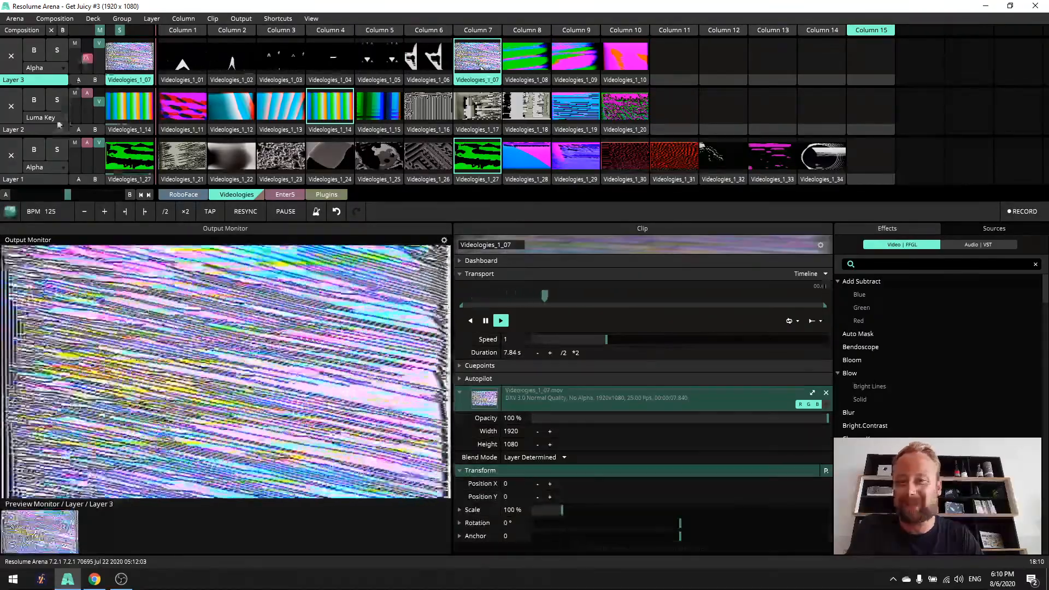
{"action": "left_click", "coordinate": [57, 119]}
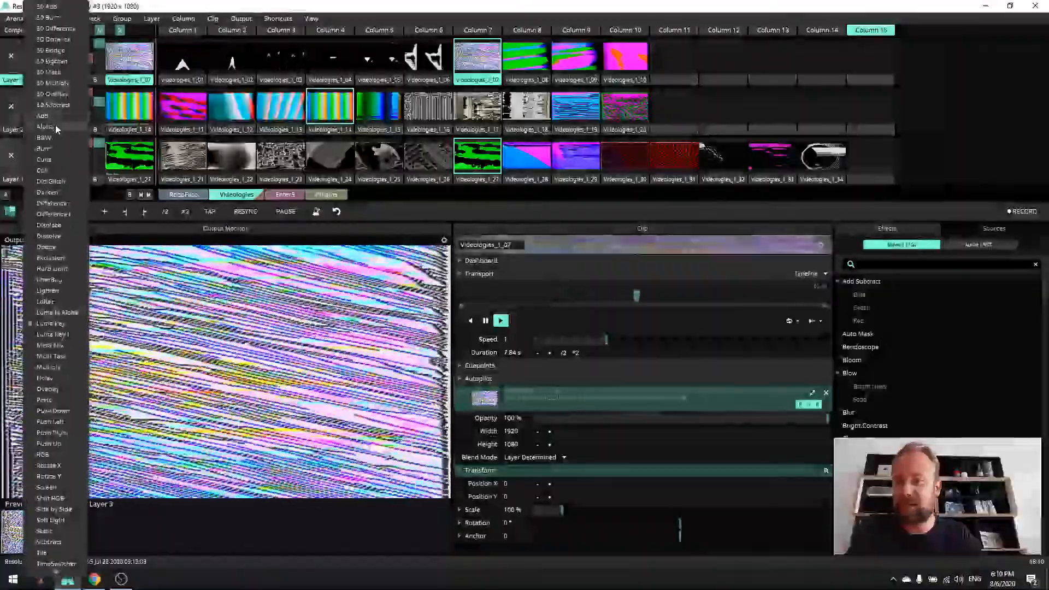
{"action": "left_click", "coordinate": [54, 125]}
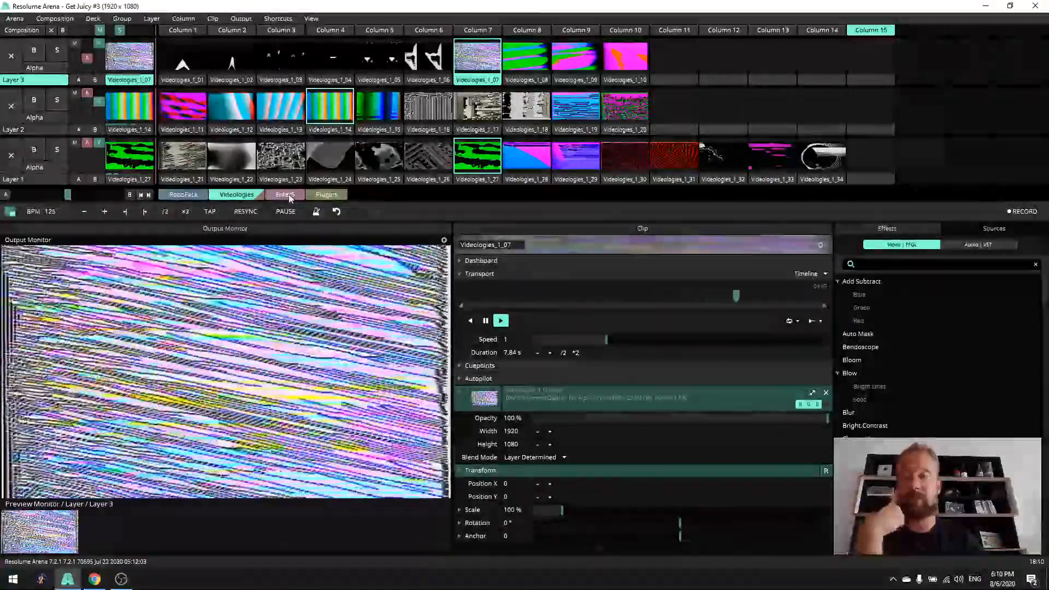
- Look over the clips in the Enter5 deck and return to the Videologies deck
{"action": "left_click", "coordinate": [289, 197]}
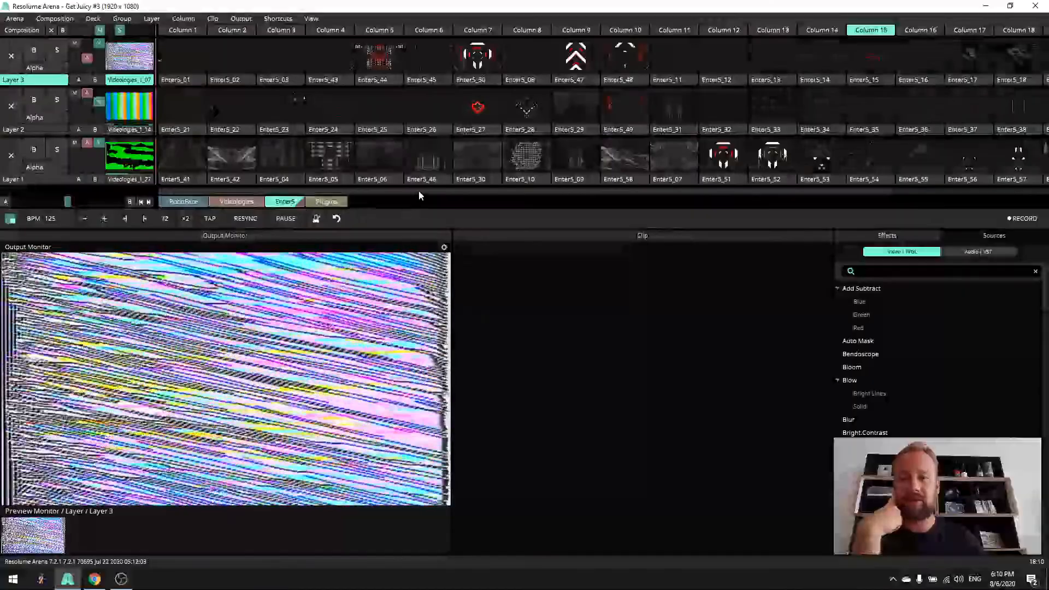
{"action": "mouse_move", "coordinate": [416, 192]}
{"action": "left_mouse_down"}
{"action": "mouse_move", "coordinate": [441, 191]}
{"action": "mouse_move", "coordinate": [398, 199]}
{"action": "left_mouse_up"}
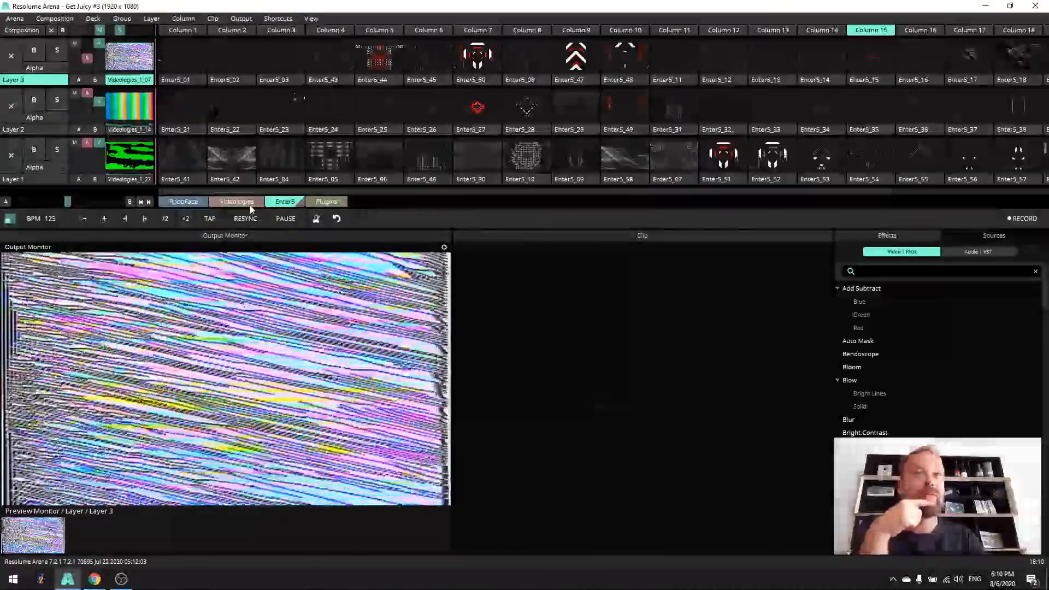
{"action": "left_click", "coordinate": [251, 204]}
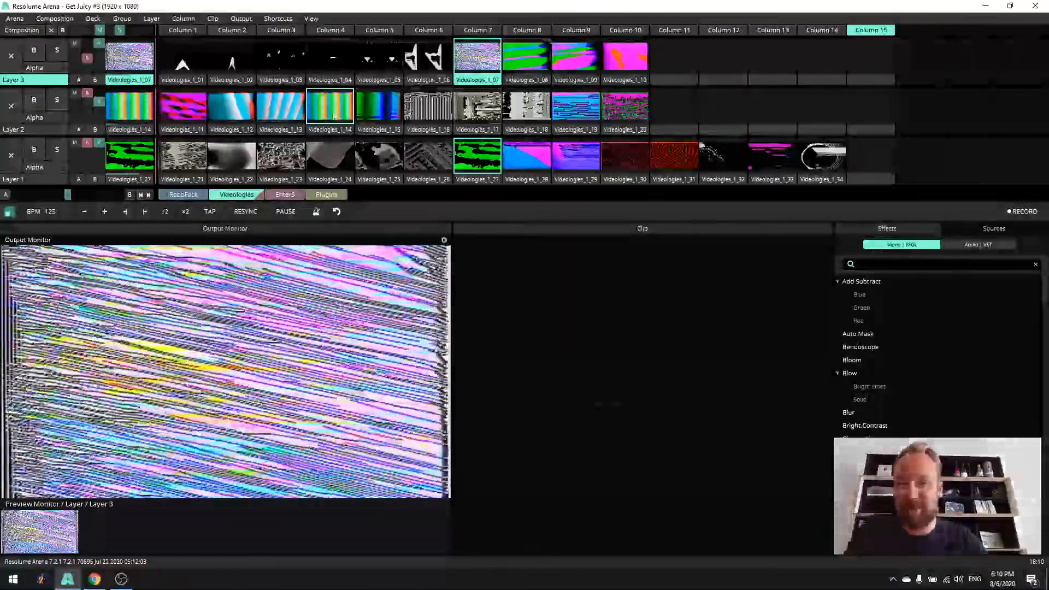
- Clear all layers with the empty Column 15 and play Videologies_1_24 alone on Layer 1
{"action": "left_click", "coordinate": [345, 158]}
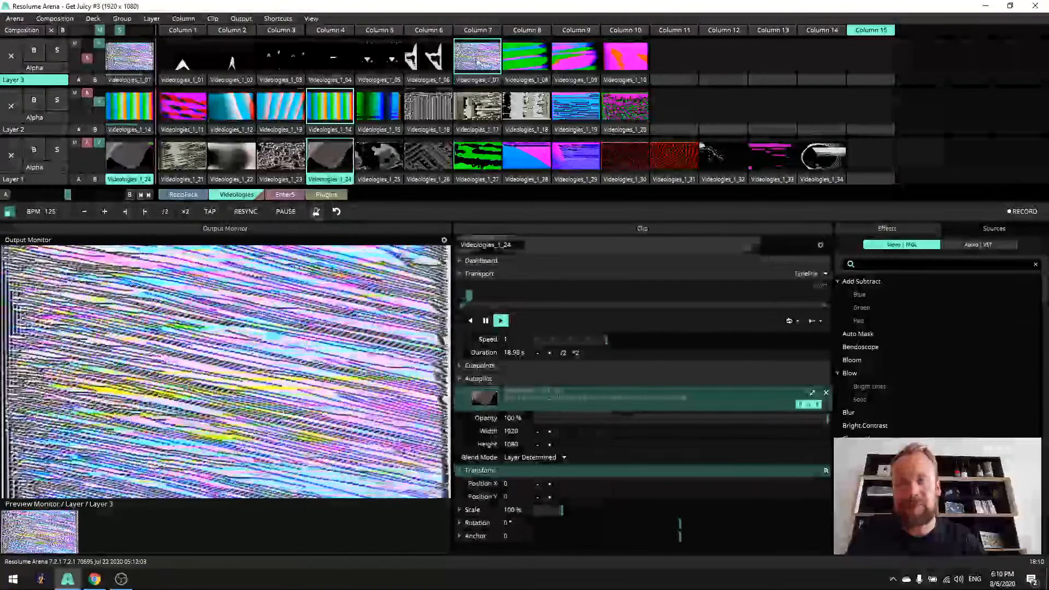
{"action": "left_click", "coordinate": [883, 31]}
{"action": "left_click", "coordinate": [343, 157]}
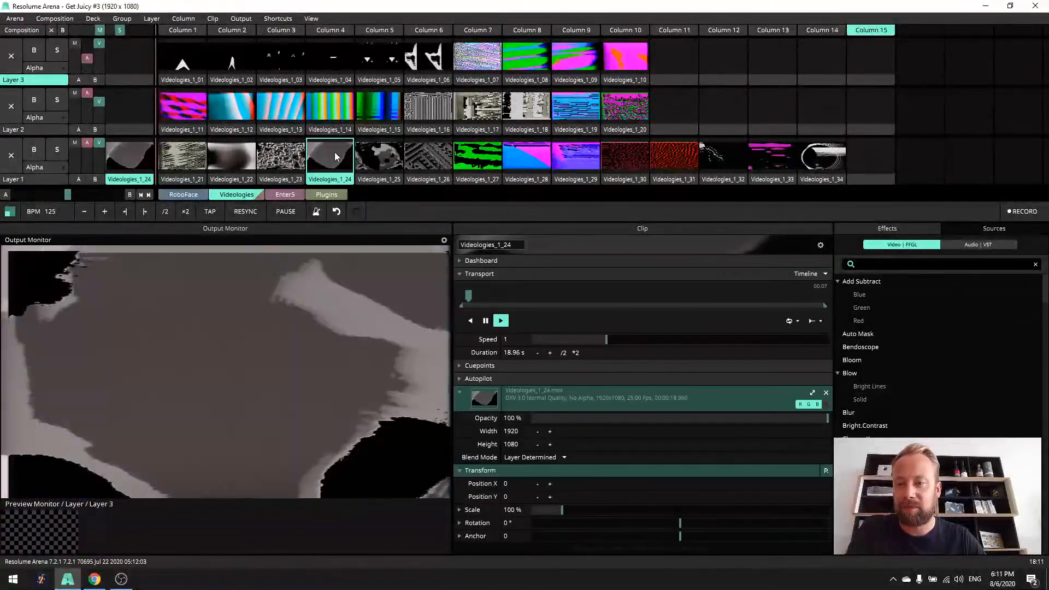
- Find the Delay RGB effect, apply it to the Videologies_1_24 clip, and collapse the clip's Transport, video and Transform sections
{"action": "left_click", "coordinate": [994, 229]}
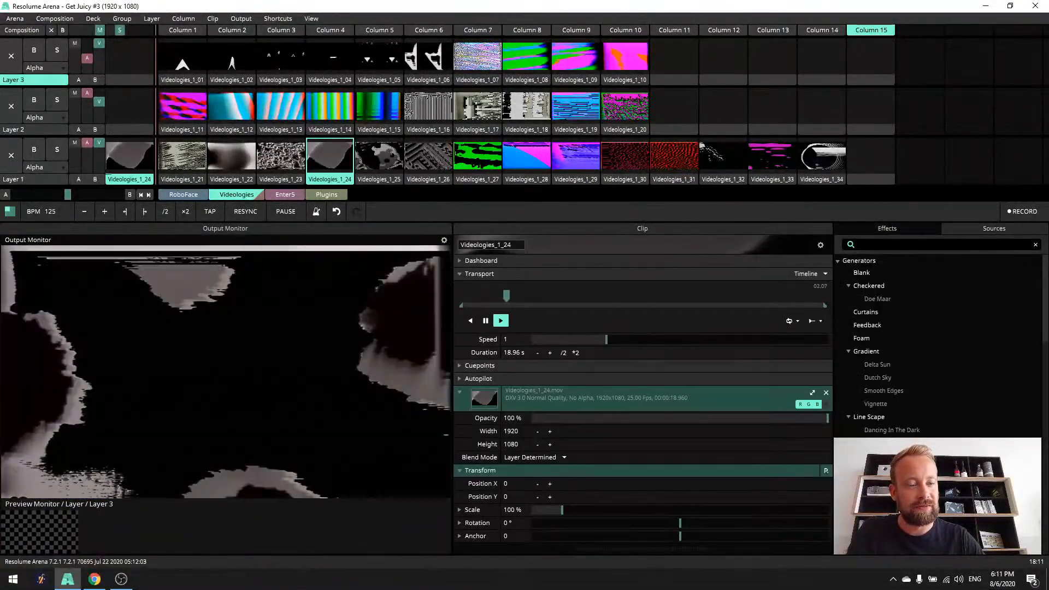
{"action": "left_click", "coordinate": [881, 233]}
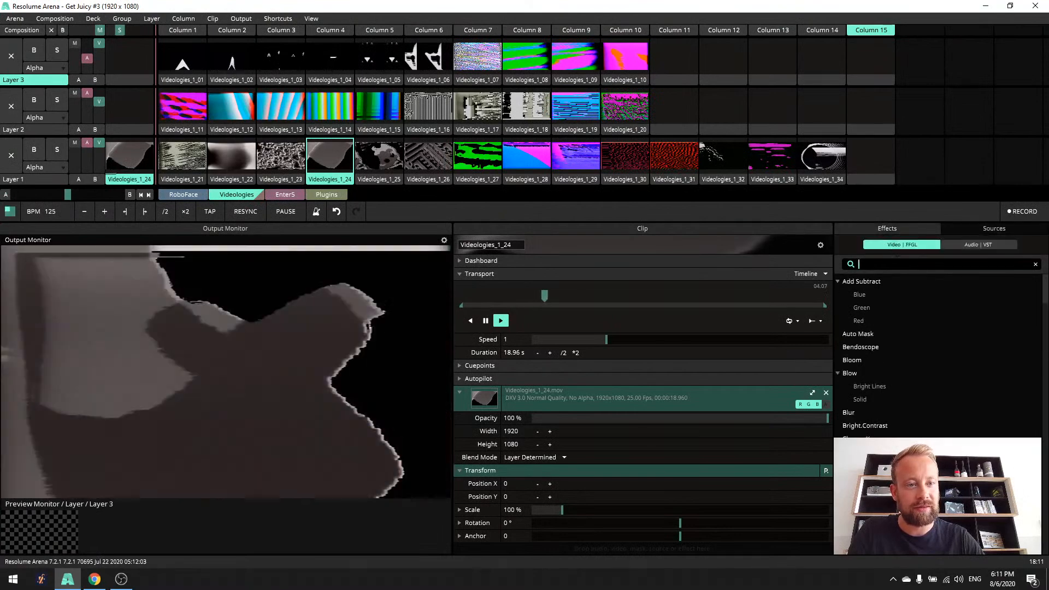
{"action": "type", "text": "rg"}
{"action": "left_click_drag", "start_coordinate": [879, 285], "coordinate": [555, 519]}
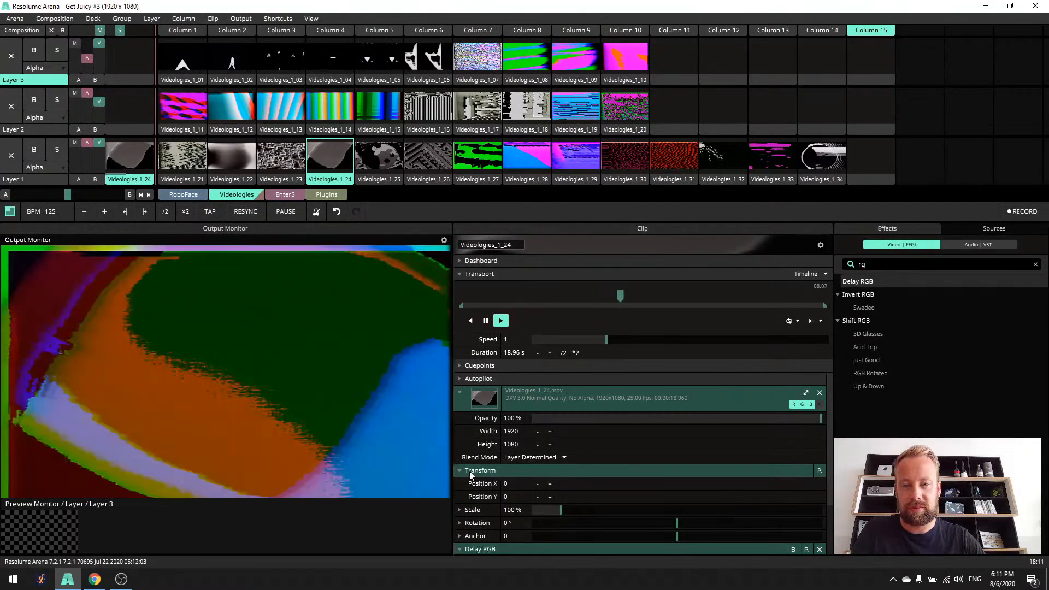
{"action": "left_click", "coordinate": [461, 470]}
{"action": "left_click", "coordinate": [460, 392]}
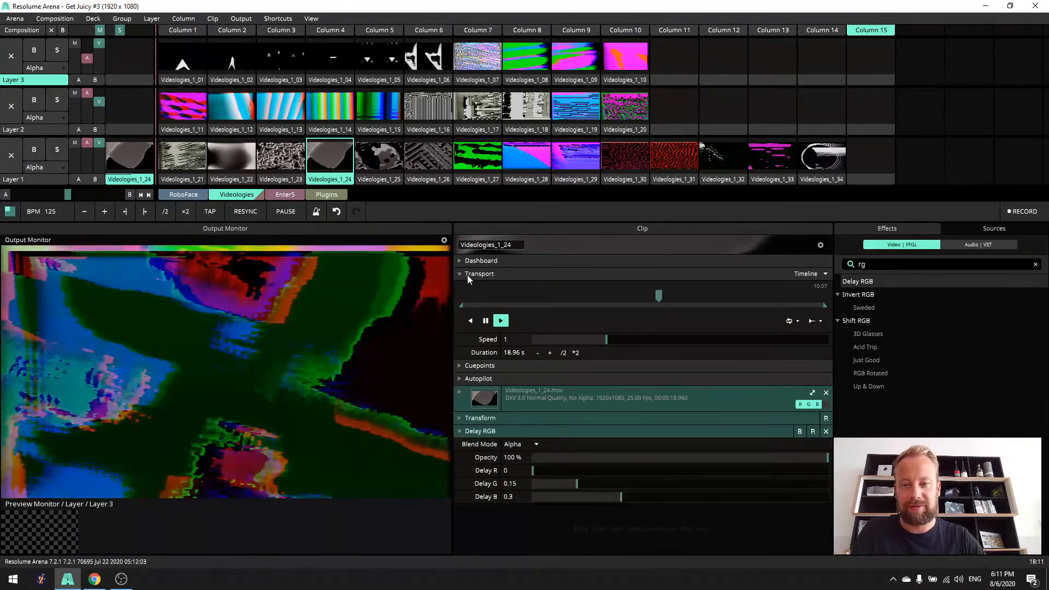
{"action": "left_click", "coordinate": [466, 275]}
- Try Delay RGB with Delay G at 0.03 and Delay B at 0.02, and remove the effect from the clip
{"action": "left_click_drag", "start_coordinate": [567, 409], "coordinate": [540, 411]}
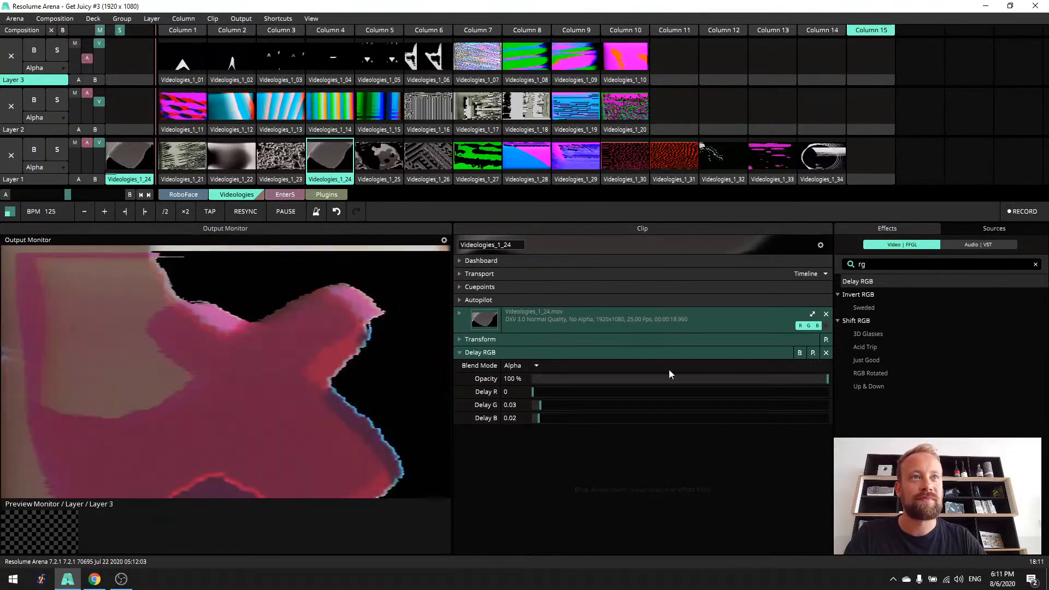
{"action": "left_click", "coordinate": [826, 353]}
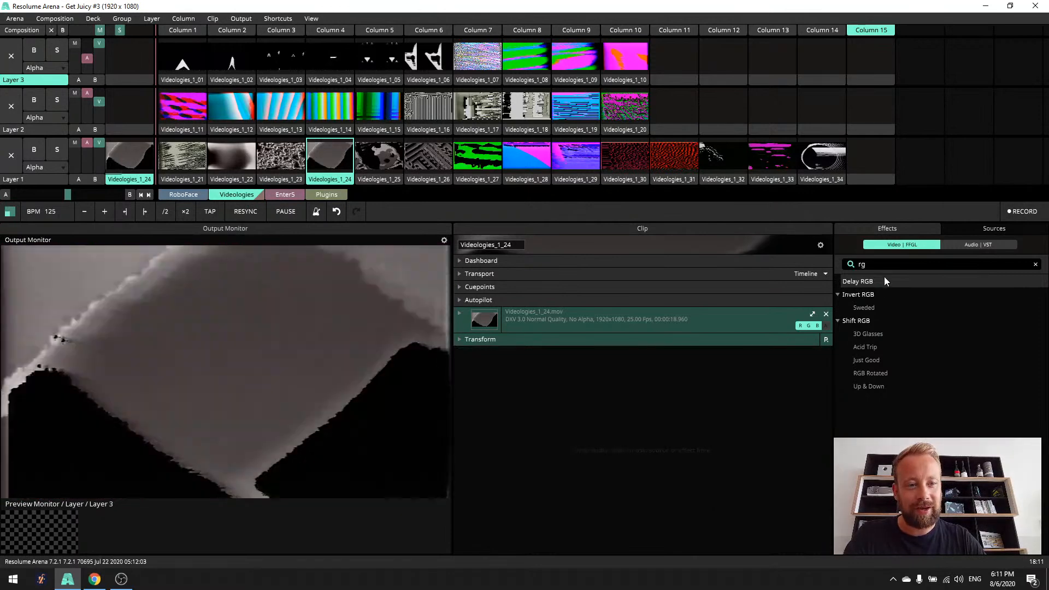
- Search the effects for "edge", apply Edge Detection to Videologies_1_24, and set its Multiplier to 0.87
{"action": "type", "text": "wsg"}
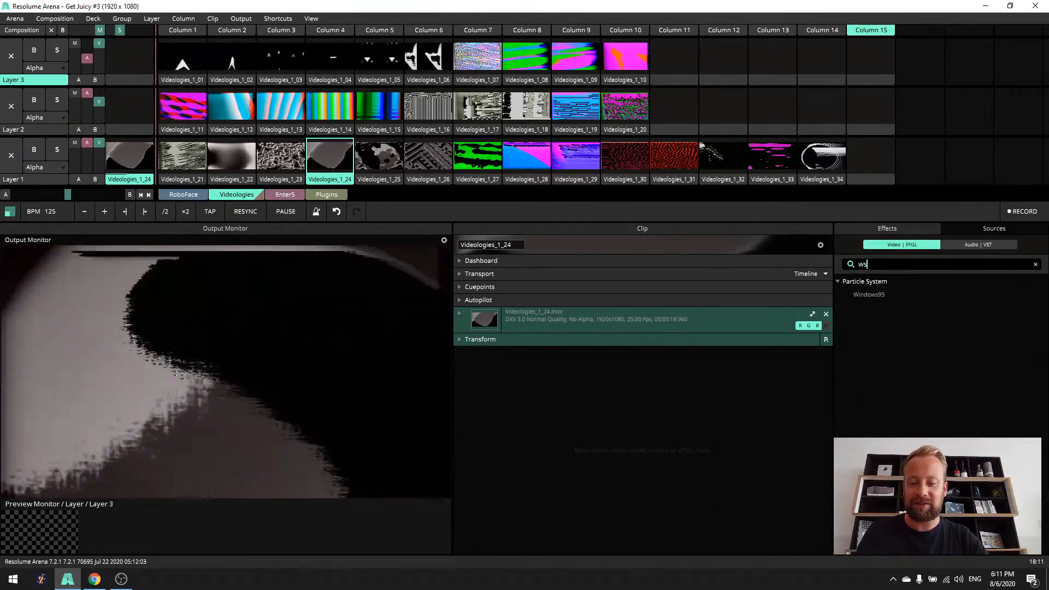
{"action": "key", "text": "BackSpace"}
{"action": "key", "text": "BackSpace"}
{"action": "key", "text": "BackSpace"}
{"action": "type", "text": "edge"}
{"action": "left_click_drag", "start_coordinate": [865, 281], "coordinate": [710, 361]}
{"action": "left_click_drag", "start_coordinate": [591, 404], "coordinate": [534, 411]}
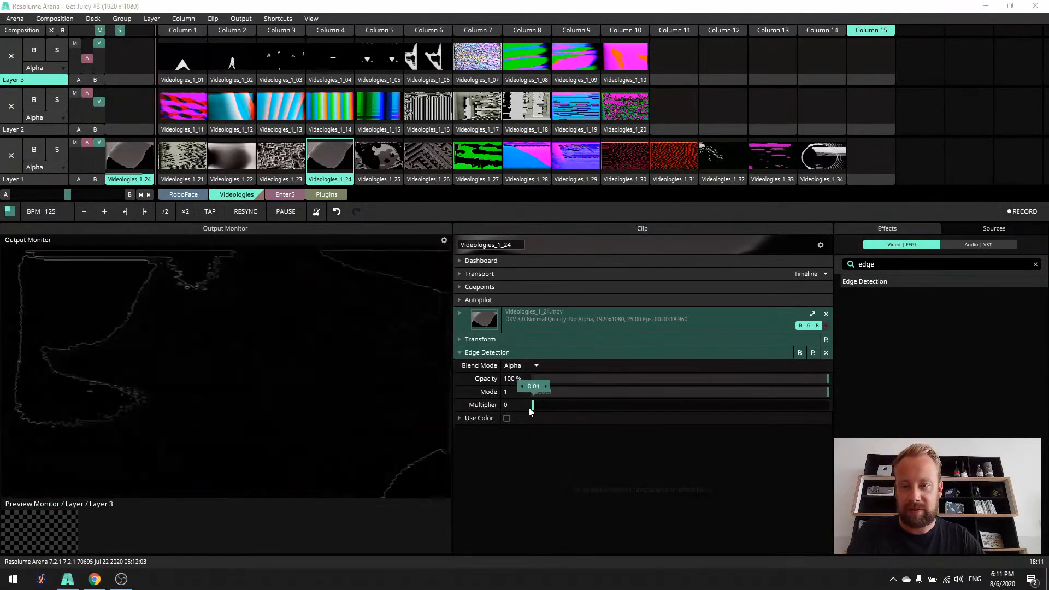
{"action": "left_click_drag", "start_coordinate": [616, 414], "coordinate": [792, 415]}
- Play Videologies_1_13 on Layer 2 with the Luma Key blend mode and raise the layer's video opacity to full
{"action": "left_click", "coordinate": [280, 106]}
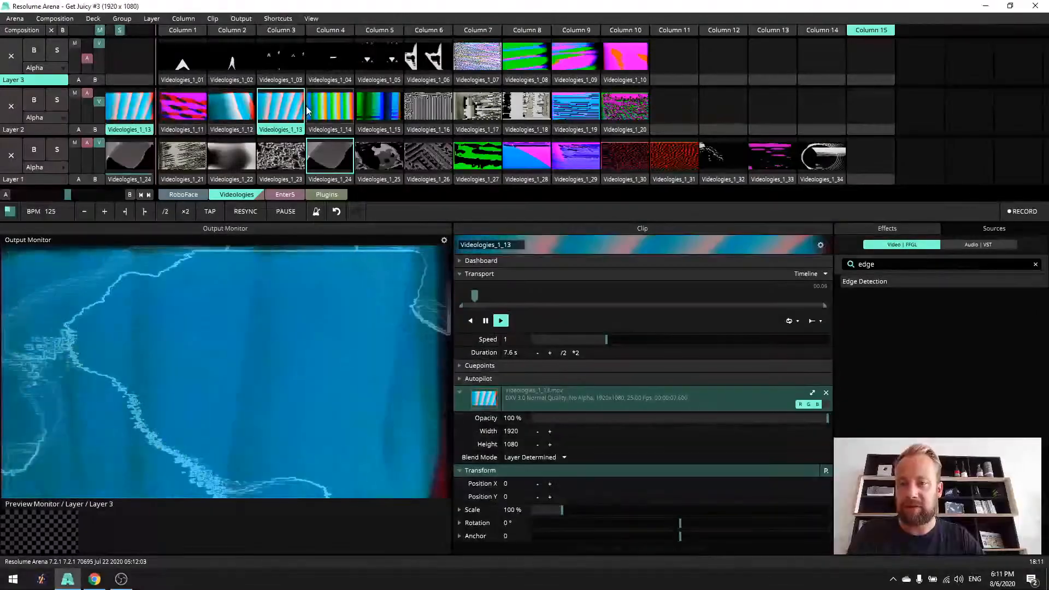
{"action": "left_click", "coordinate": [59, 119]}
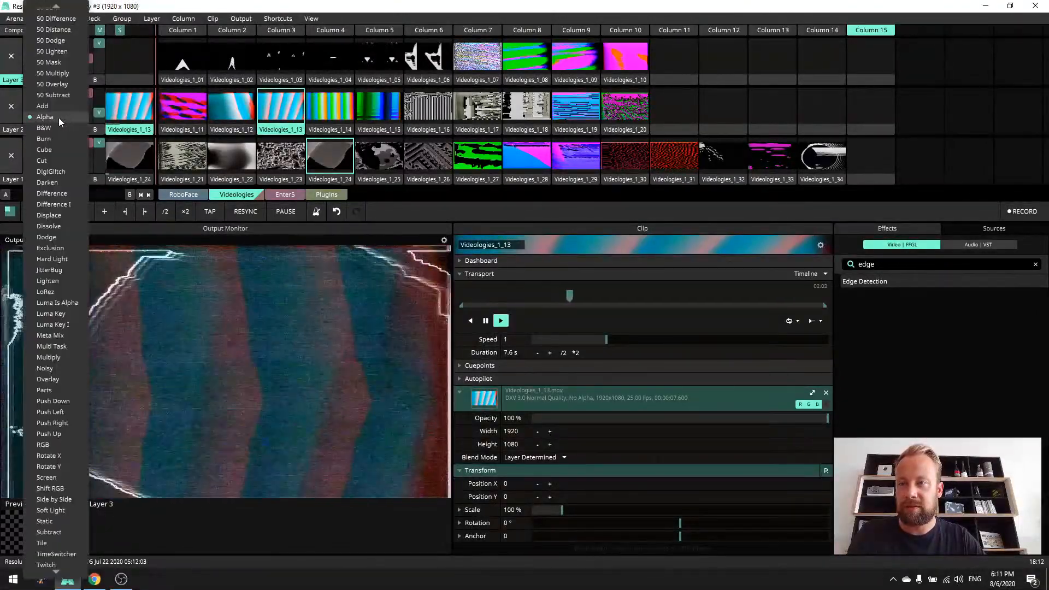
{"action": "left_click", "coordinate": [68, 314]}
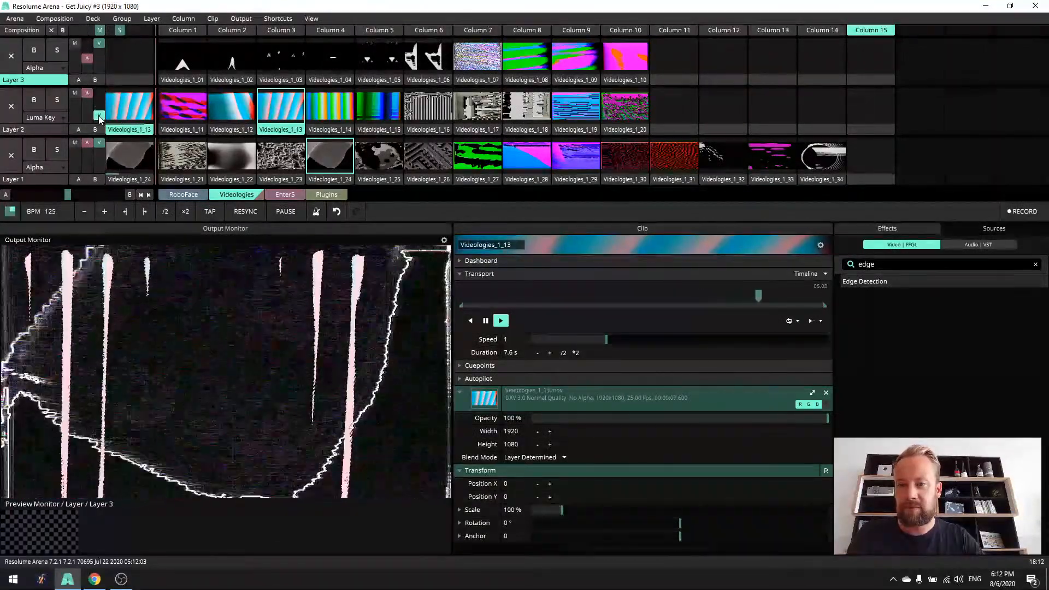
{"action": "left_click_drag", "start_coordinate": [102, 116], "coordinate": [104, 91]}
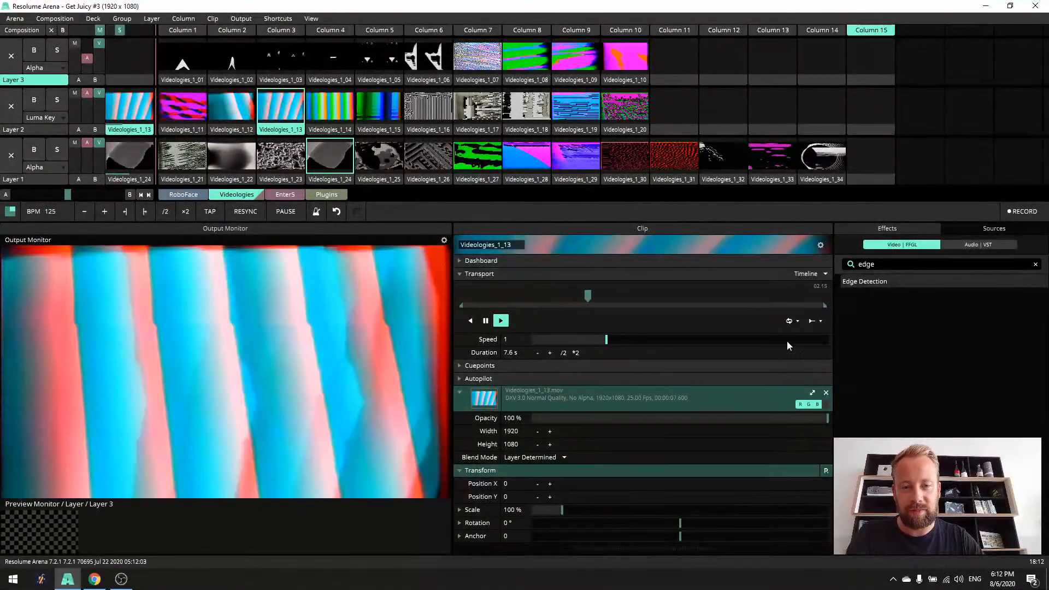
- Set Videologies_1_13 to random playback with Interval 0.19 and Distance 0.55, and partly lower Layer 2's video opacity
{"action": "left_click", "coordinate": [791, 321]}
{"action": "left_click", "coordinate": [840, 360]}
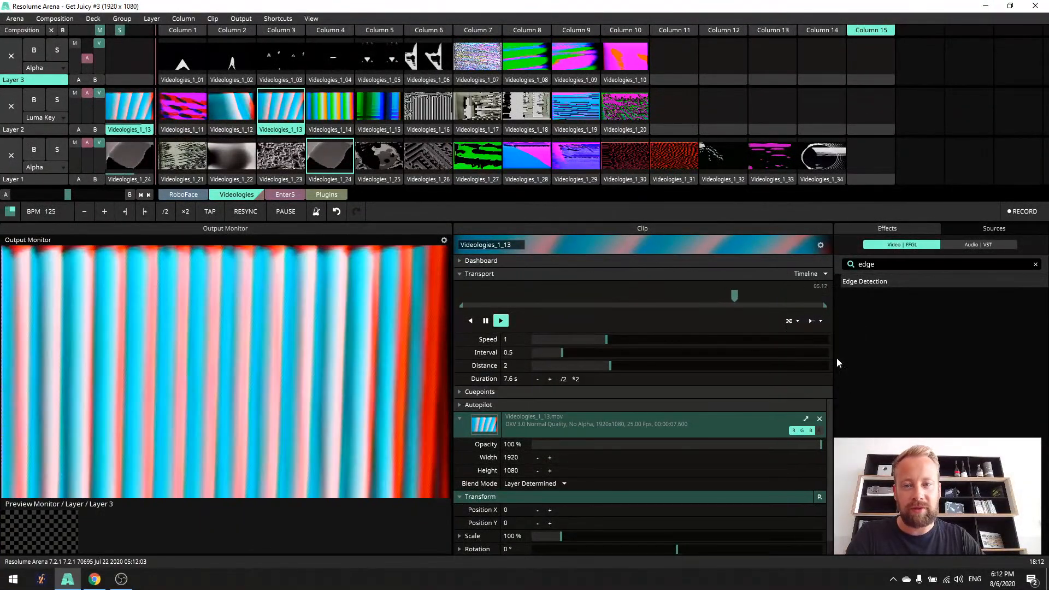
{"action": "mouse_move", "coordinate": [544, 354]}
{"action": "left_mouse_down"}
{"action": "mouse_move", "coordinate": [532, 353]}
{"action": "mouse_move", "coordinate": [544, 352]}
{"action": "left_mouse_up"}
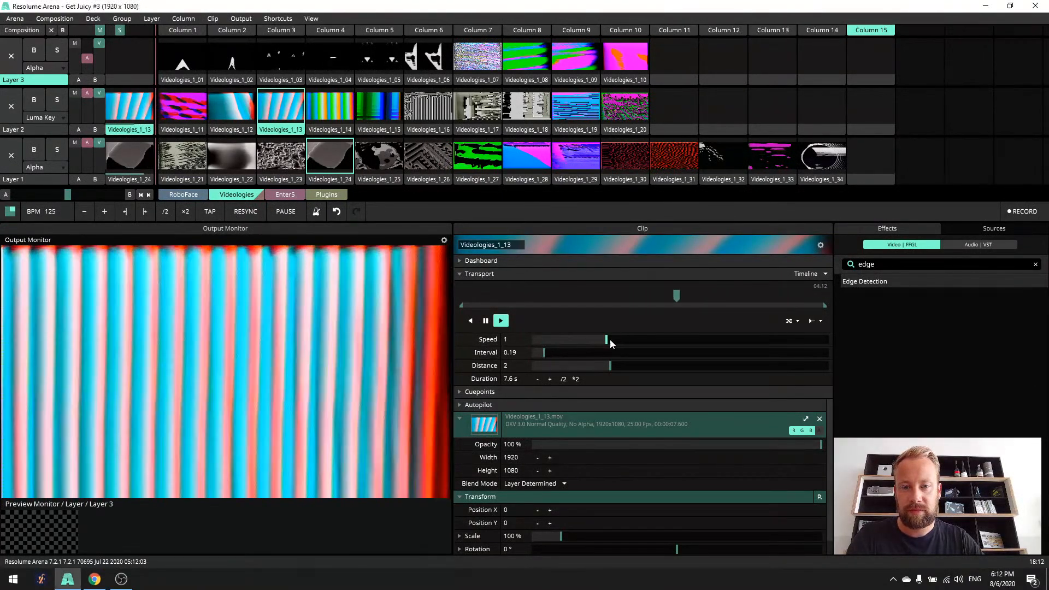
{"action": "left_click_drag", "start_coordinate": [611, 366], "coordinate": [673, 366]}
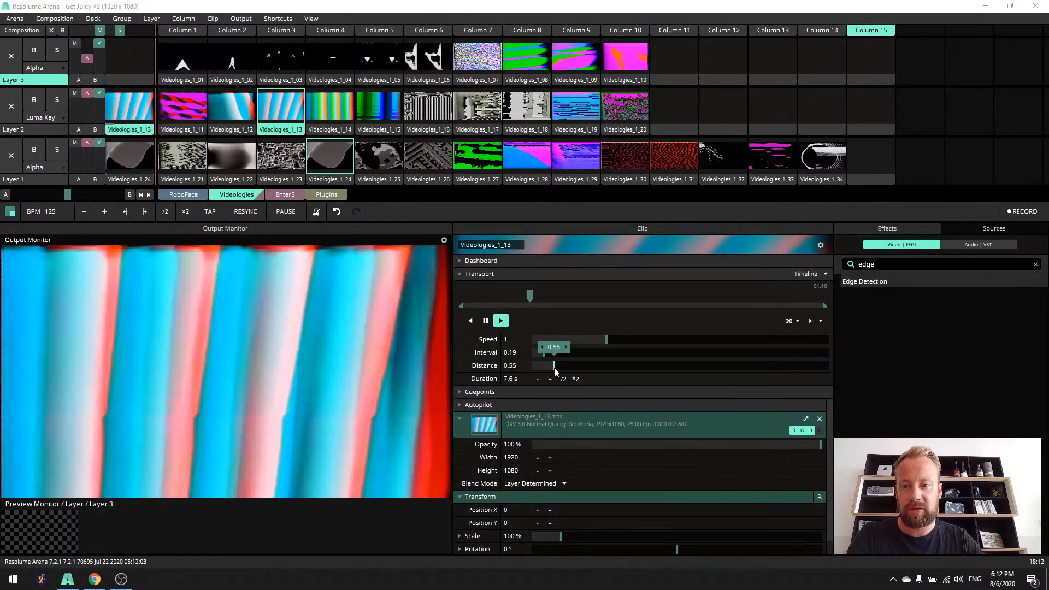
{"action": "left_click_drag", "start_coordinate": [103, 113], "coordinate": [103, 110]}
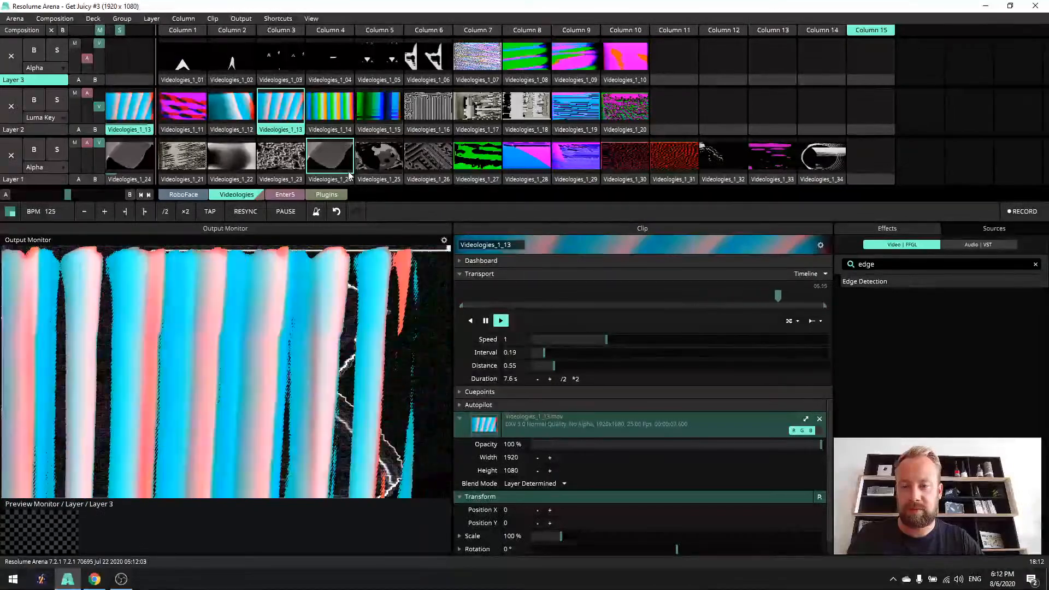
- Select the Videologies_1_24 clip and add the Delay RGB effect after its Edge Detection
{"action": "left_click", "coordinate": [341, 181]}
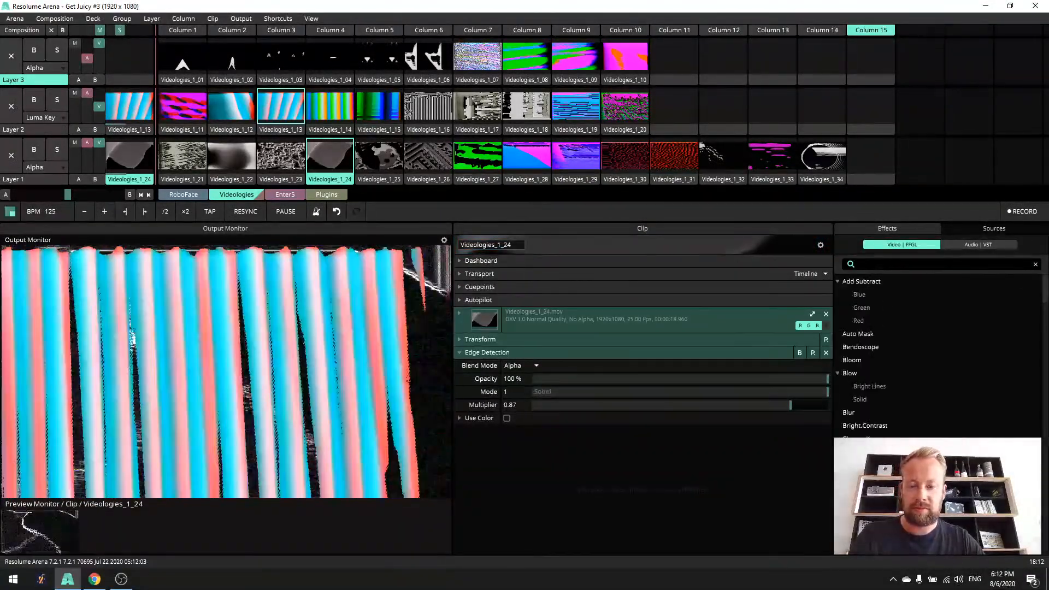
{"action": "left_click_drag", "start_coordinate": [548, 478], "coordinate": [556, 478]}
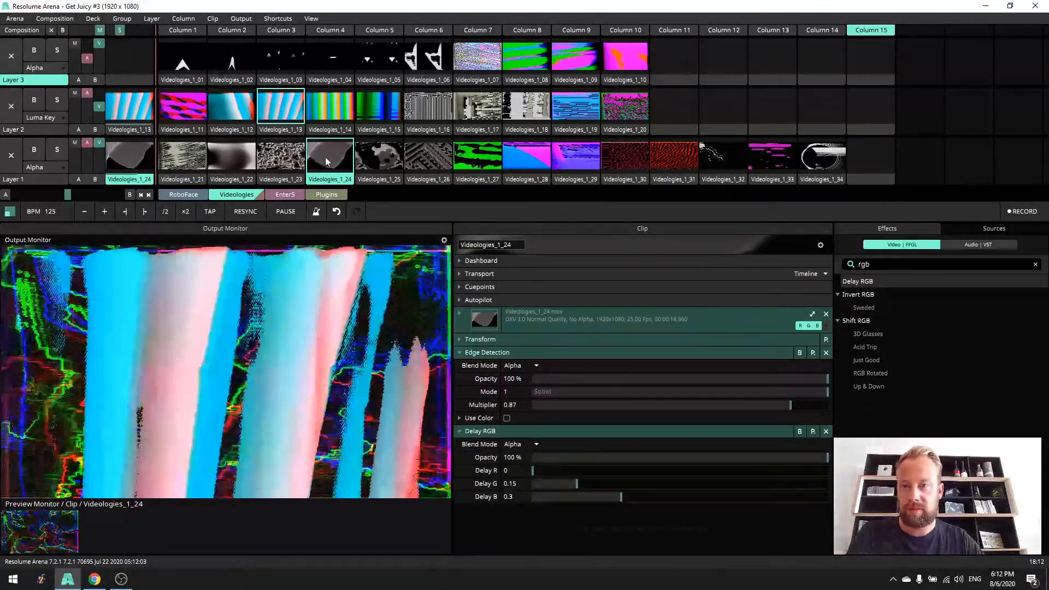
- Swap the Videologies_1_24 and Videologies_1_13 clips between Layers 1 and 2, and play Videologies_1_13 and Videologies_1_26 on Layer 1
{"action": "left_click_drag", "start_coordinate": [287, 129], "coordinate": [289, 131]}
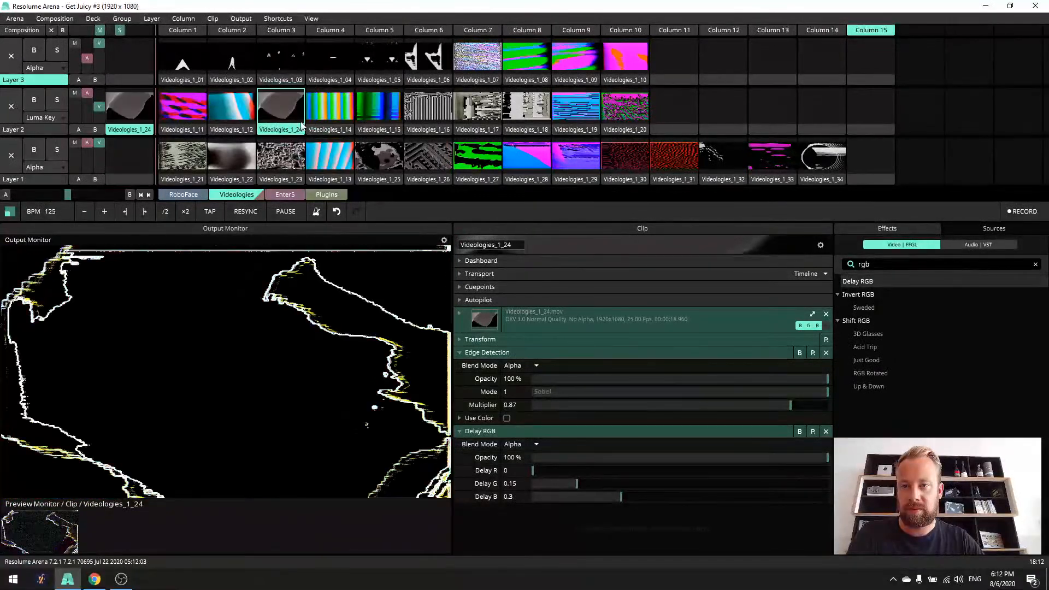
{"action": "left_click", "coordinate": [330, 159]}
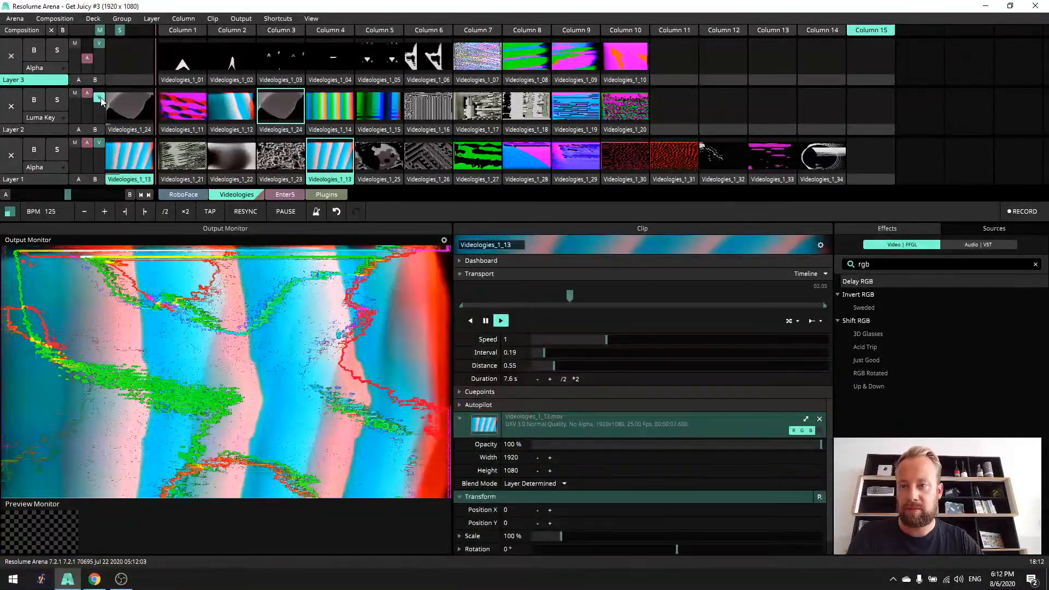
{"action": "left_click", "coordinate": [413, 164]}
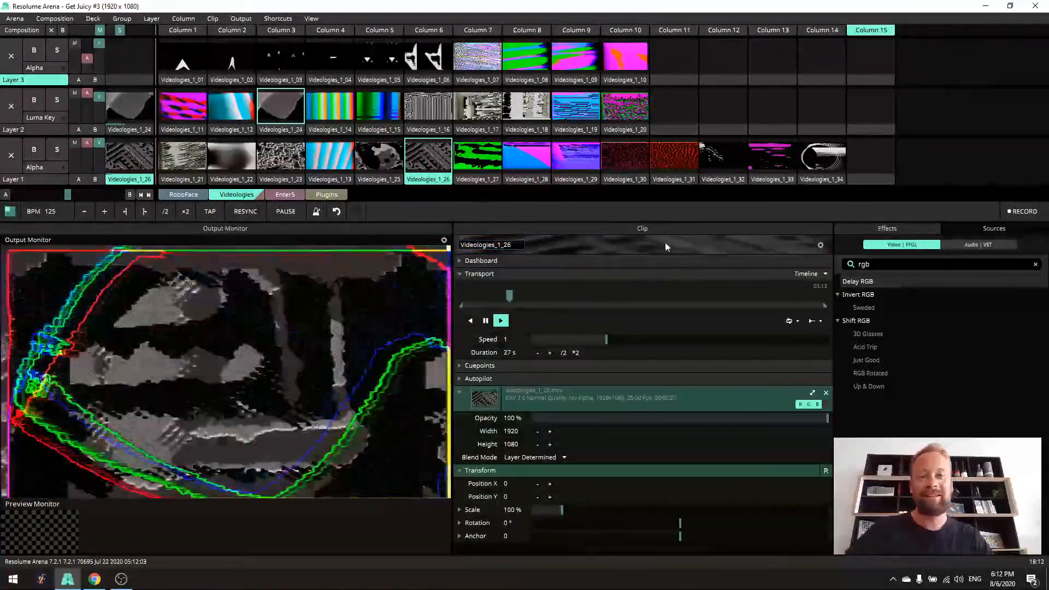
- Search the effects for "dis" and apply Displace to Videologies_1_26 with X factor 0.3 and Y factor 0.34
{"action": "left_click", "coordinate": [460, 394]}
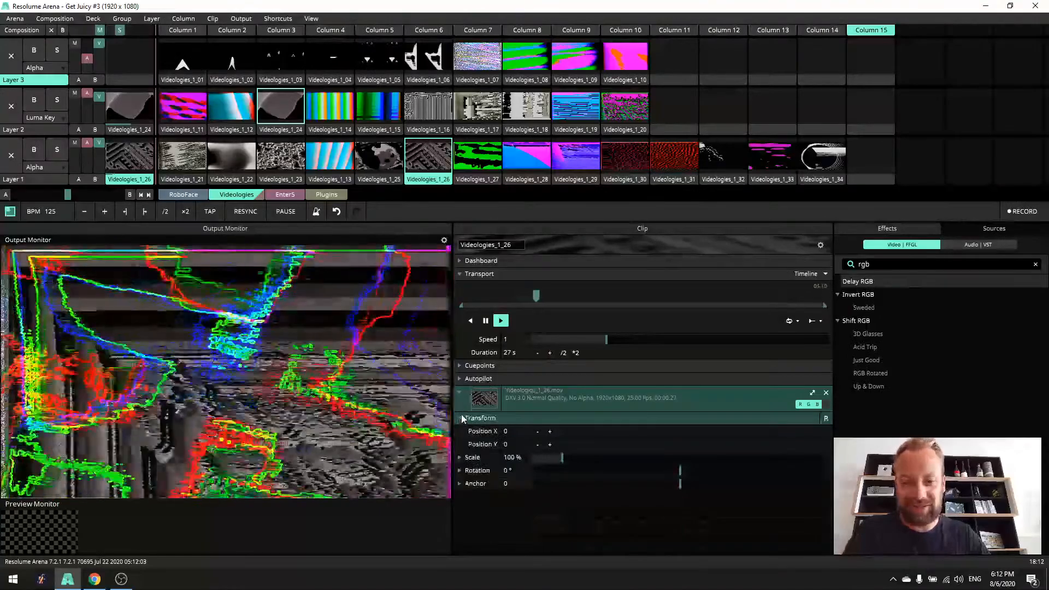
{"action": "left_click", "coordinate": [461, 418]}
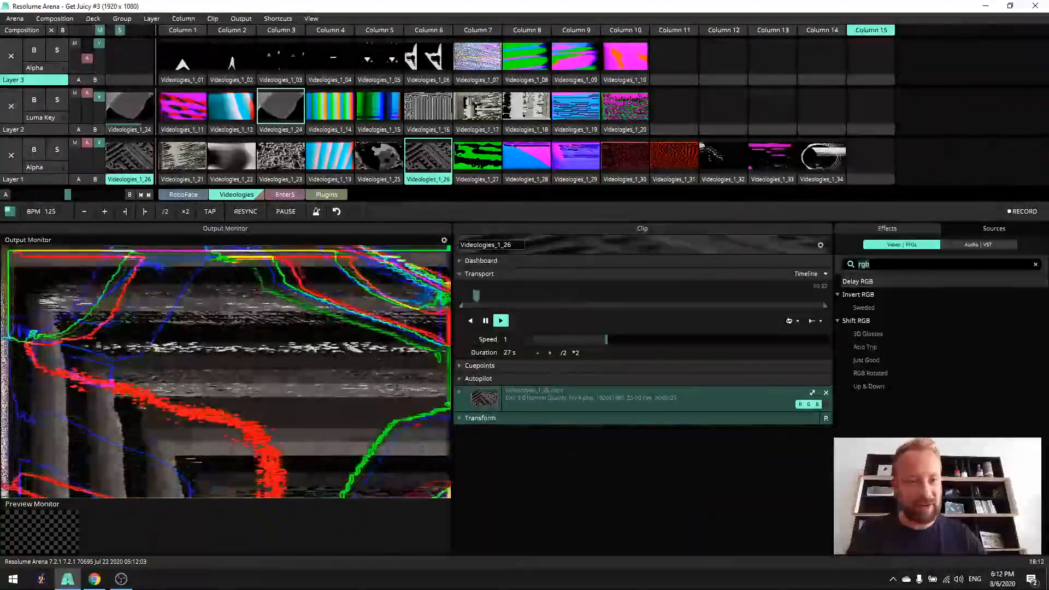
{"action": "type", "text": "dis"}
{"action": "left_click_drag", "start_coordinate": [596, 457], "coordinate": [575, 486]}
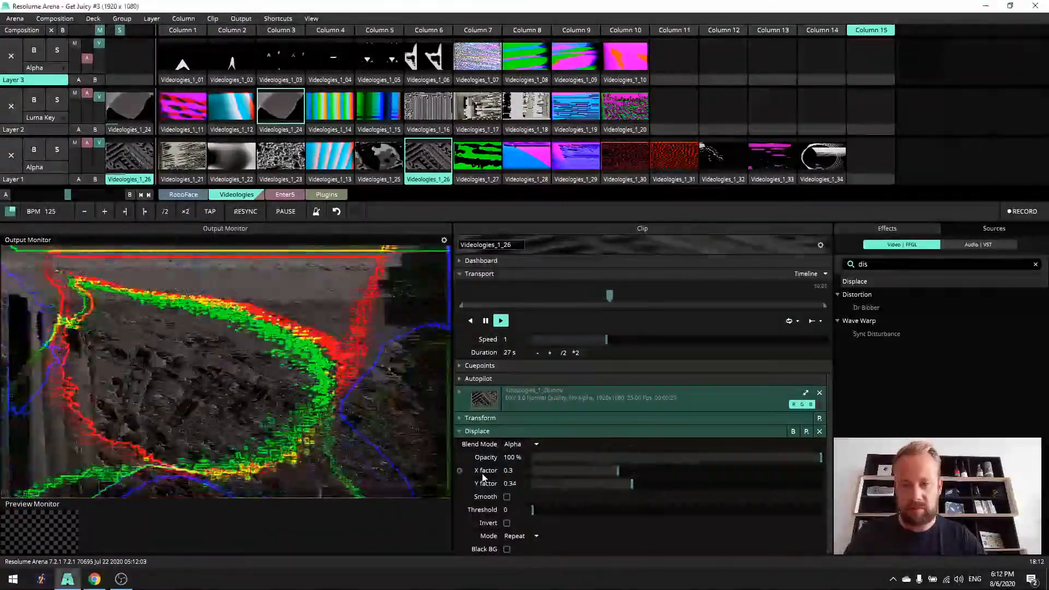
- Animate the Displace effect's X factor and Y factor on a Timeline with random playback
{"action": "left_click", "coordinate": [459, 471]}
{"action": "left_click", "coordinate": [487, 349]}
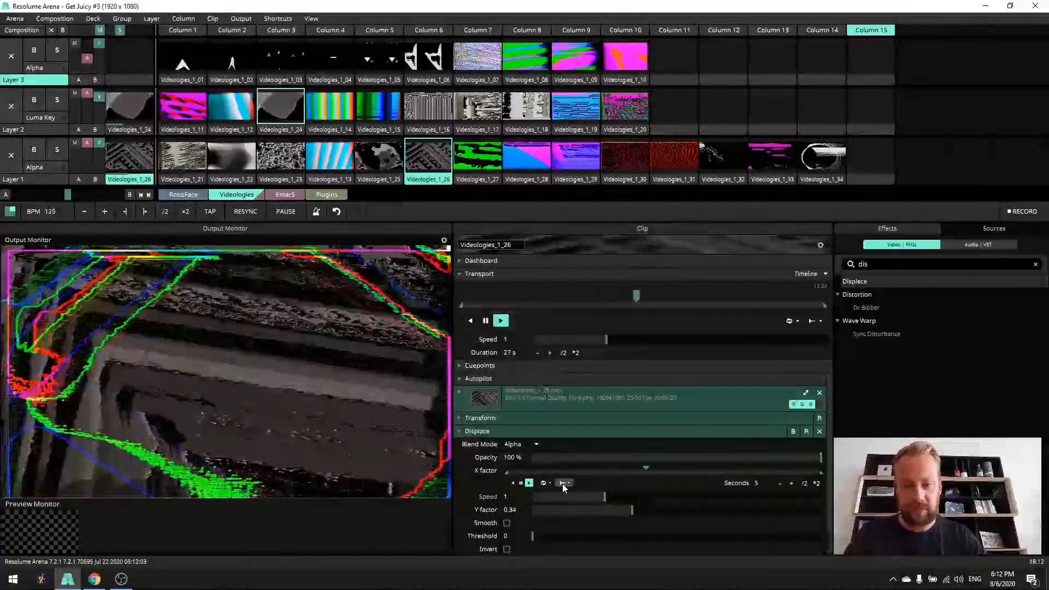
{"action": "left_click", "coordinate": [548, 483]}
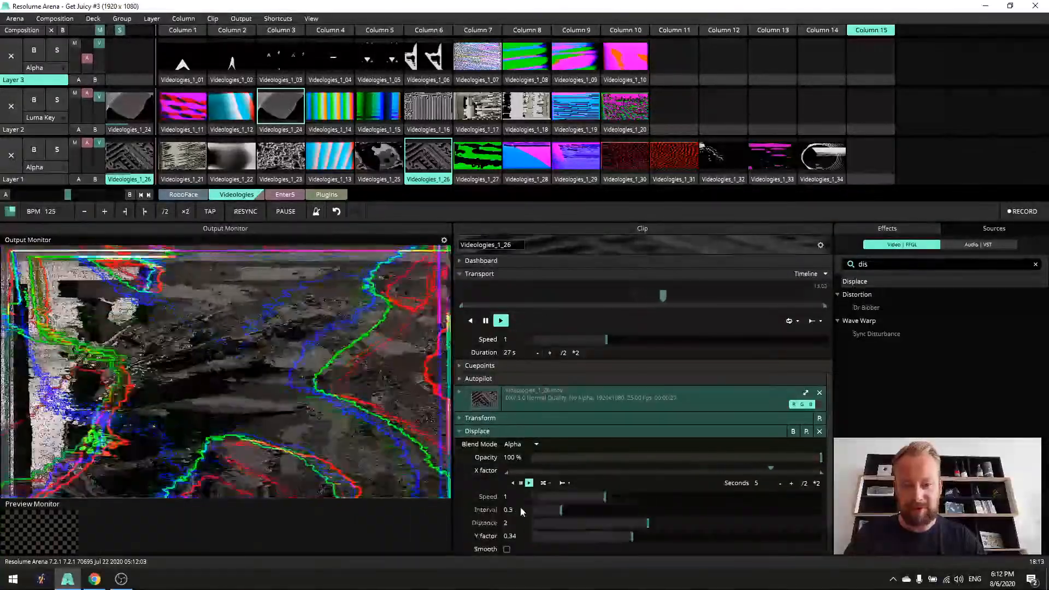
{"action": "scroll", "coordinate": [496, 515], "scroll_direction": "down", "scroll_amount": 2}
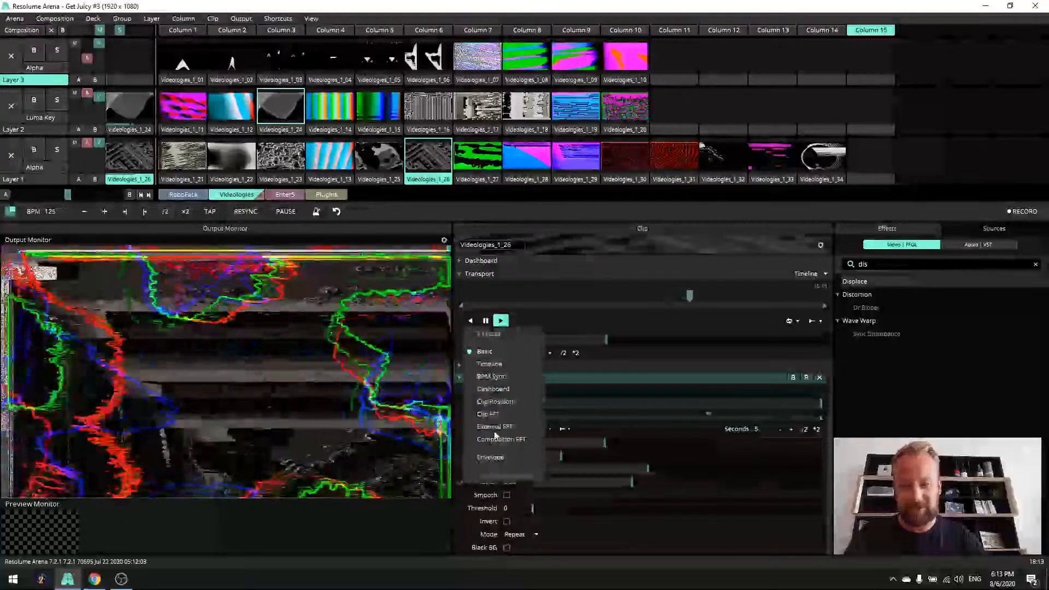
{"action": "left_click", "coordinate": [505, 370]}
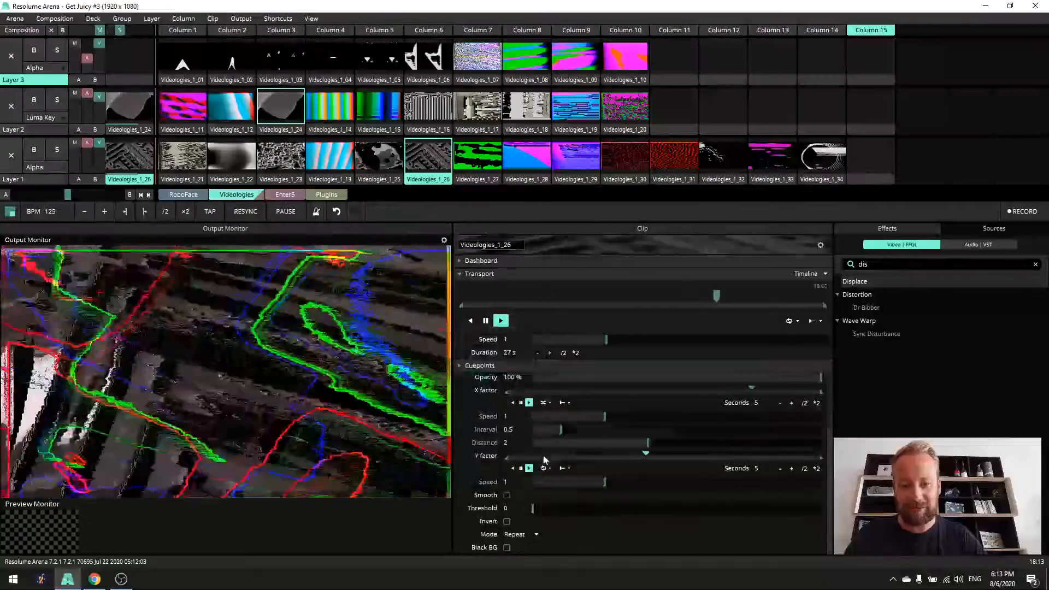
{"action": "left_click", "coordinate": [572, 505]}
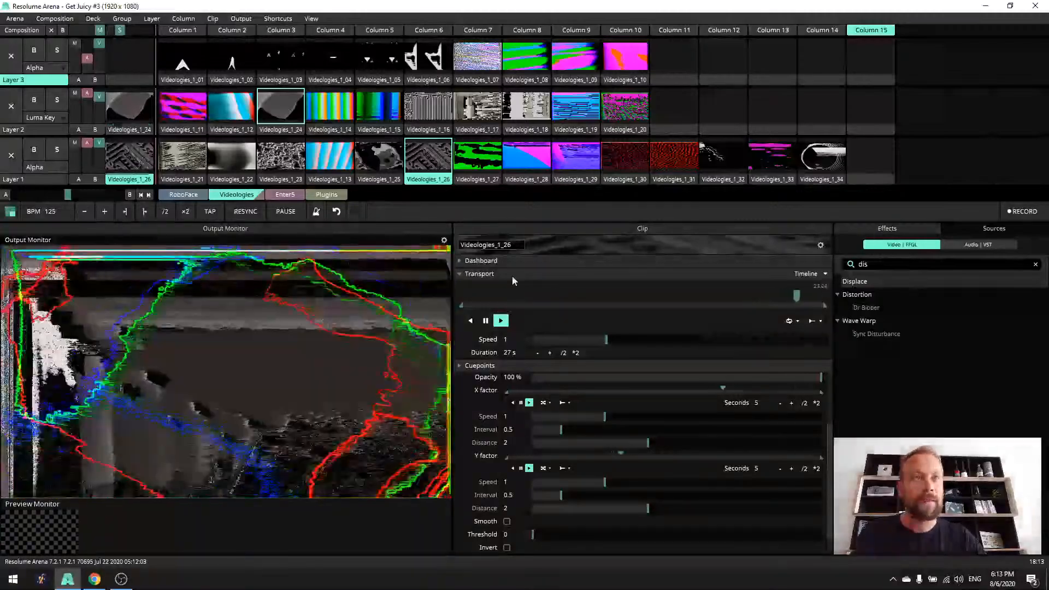
- Collapse the Transport, Cuepoints and Displace sections of the Videologies_1_26 clip
{"action": "left_click", "coordinate": [464, 367]}
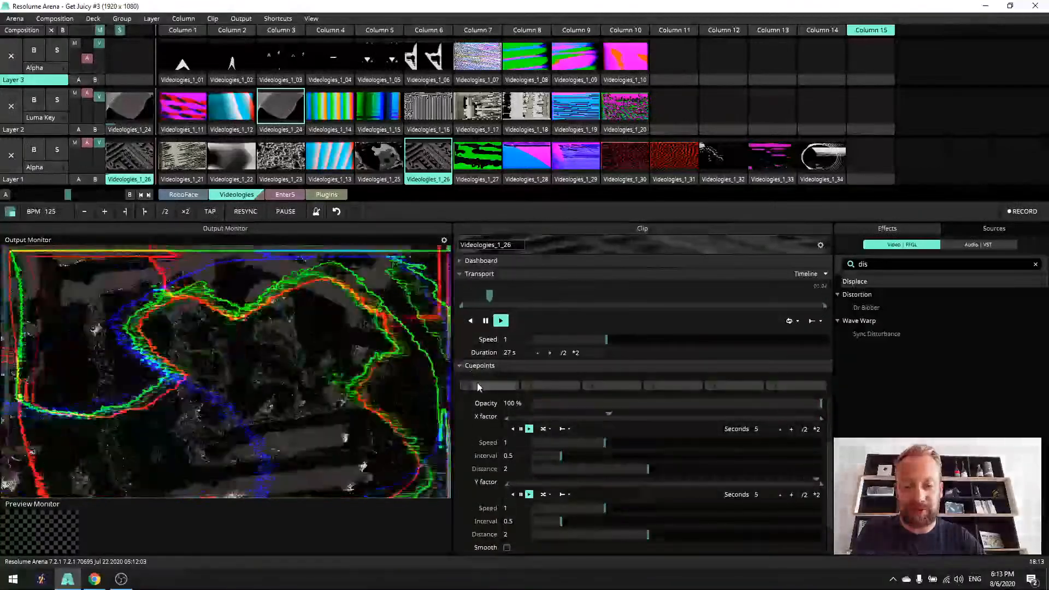
{"action": "left_click", "coordinate": [459, 275]}
{"action": "left_click", "coordinate": [460, 289]}
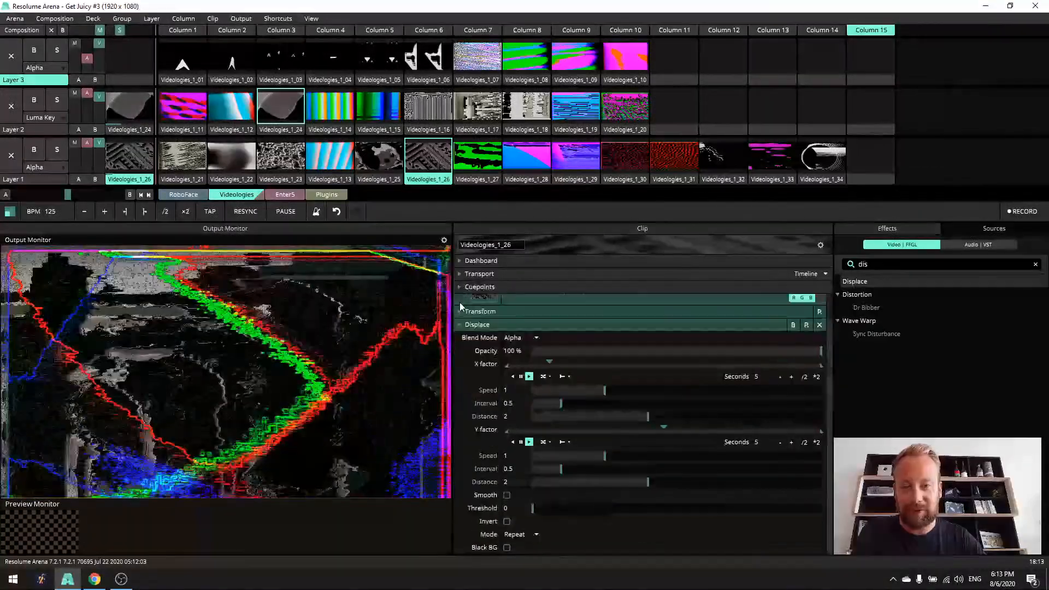
{"action": "left_click", "coordinate": [460, 326]}
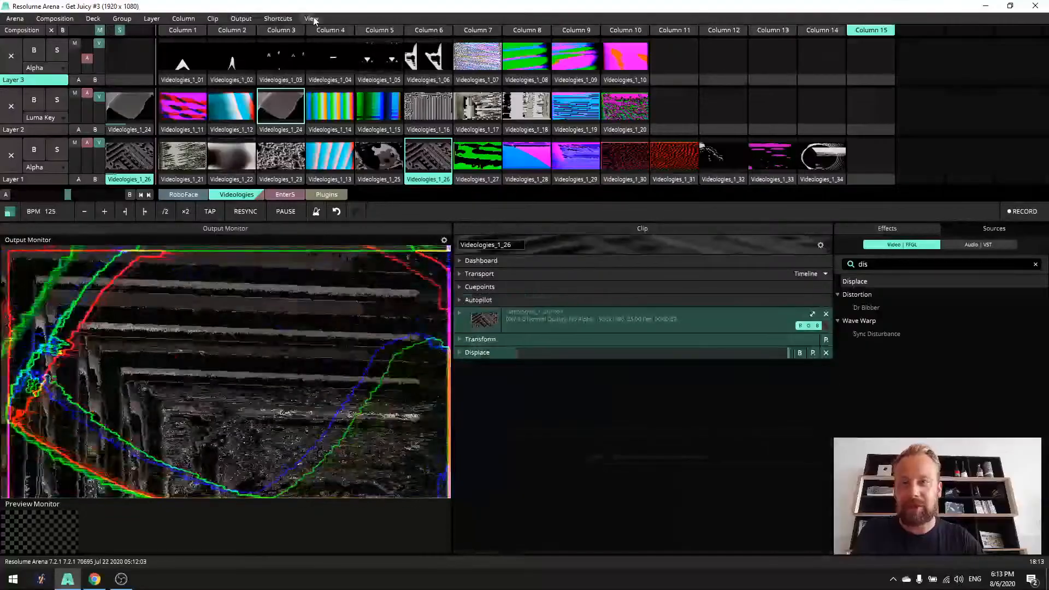
- Show the Composition properties, search the effects for "lor", and apply LoRez to the composition with Pixel Size 0.94
{"action": "left_click", "coordinate": [311, 19]}
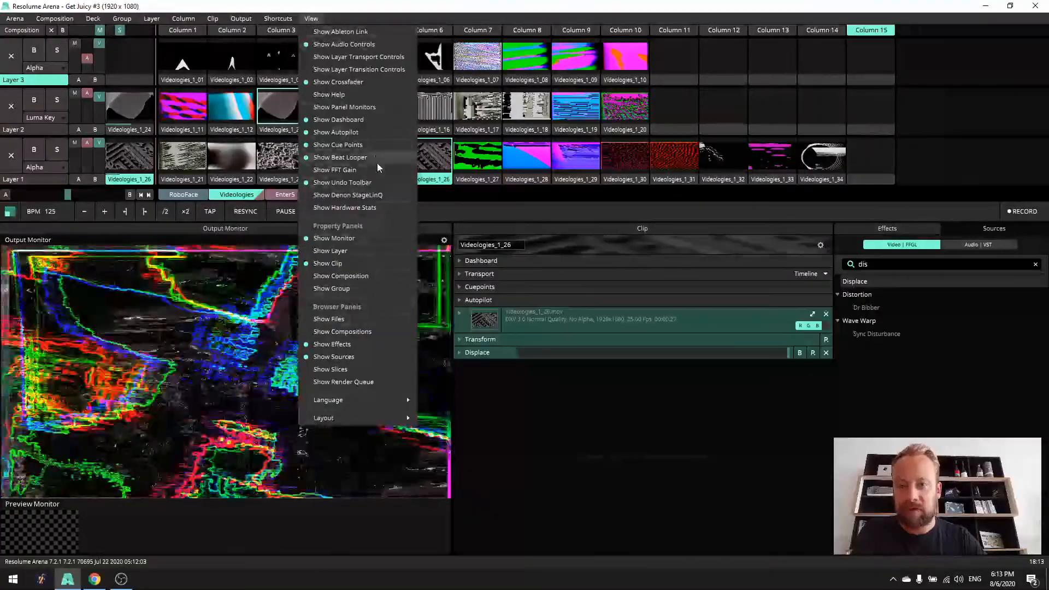
{"action": "left_click", "coordinate": [363, 278]}
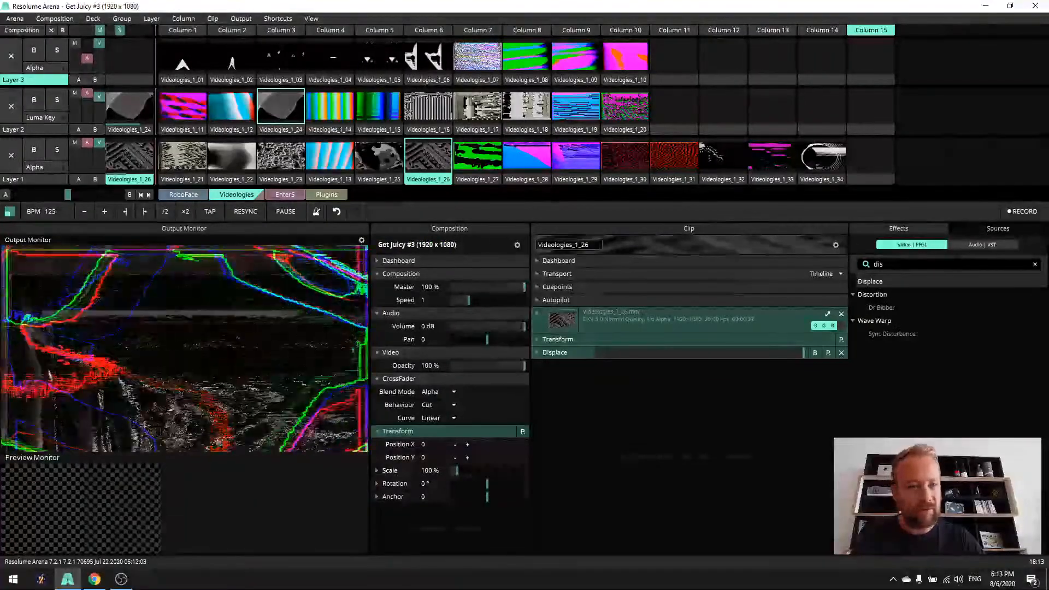
{"action": "key", "text": "ctrl+f"}
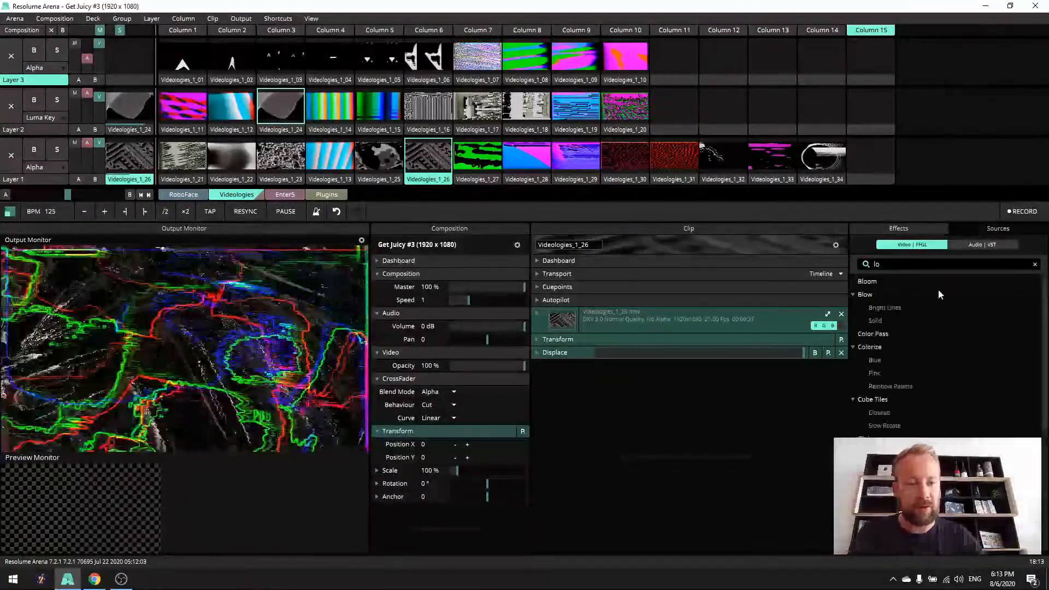
{"action": "type", "text": "lor"}
{"action": "left_click_drag", "start_coordinate": [874, 347], "coordinate": [412, 503]}
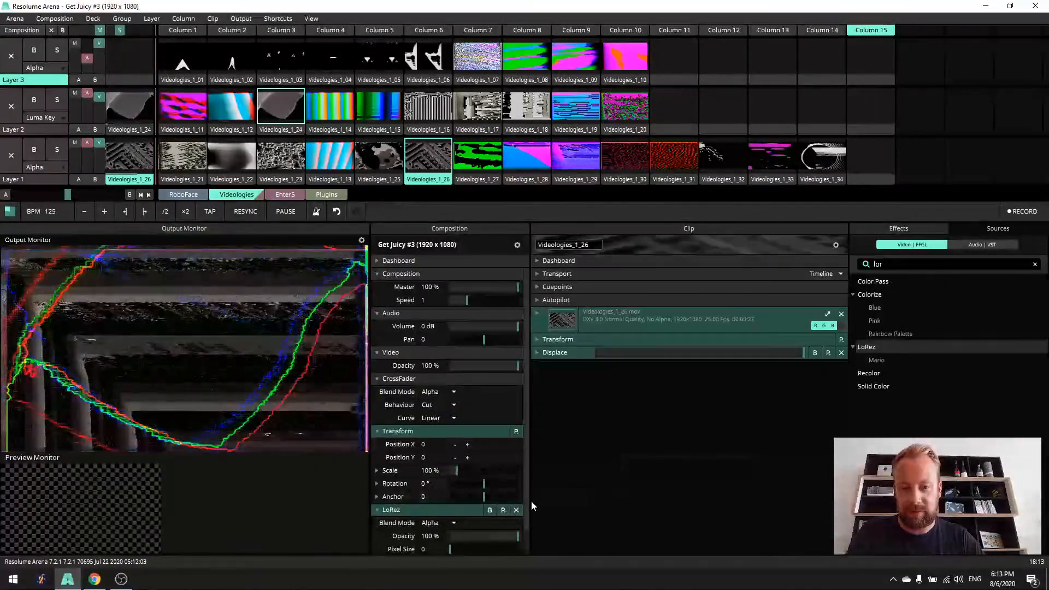
{"action": "scroll", "coordinate": [522, 523], "scroll_direction": "down", "scroll_amount": 2}
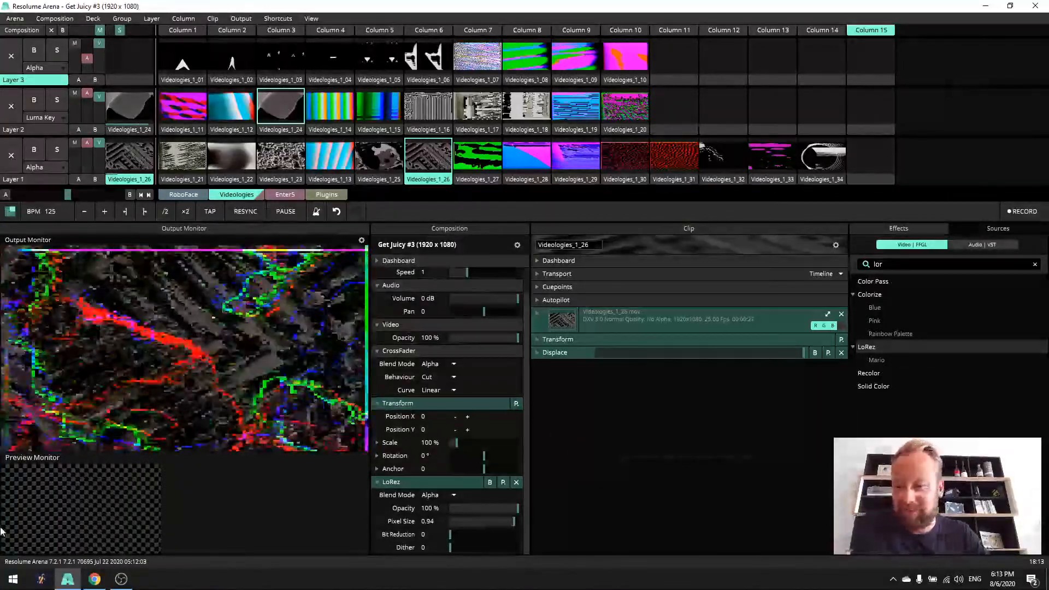
- Load ReturnOfTheAirRaid from the Music folder into Column 15 of Layer 3, and play it while adjusting the layer's audio level
{"action": "left_click", "coordinate": [12, 579]}
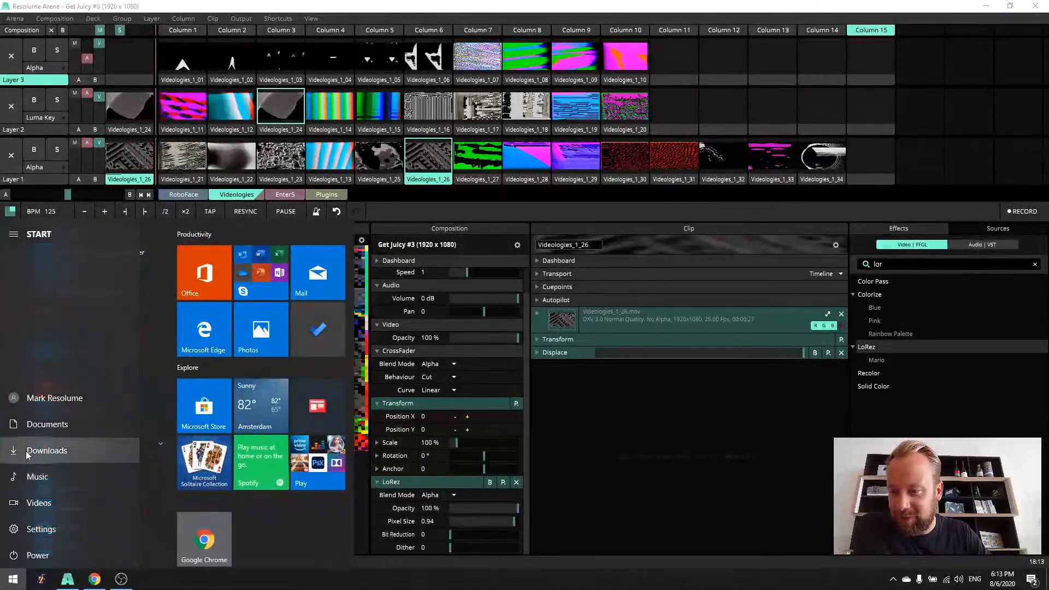
{"action": "left_click", "coordinate": [15, 476]}
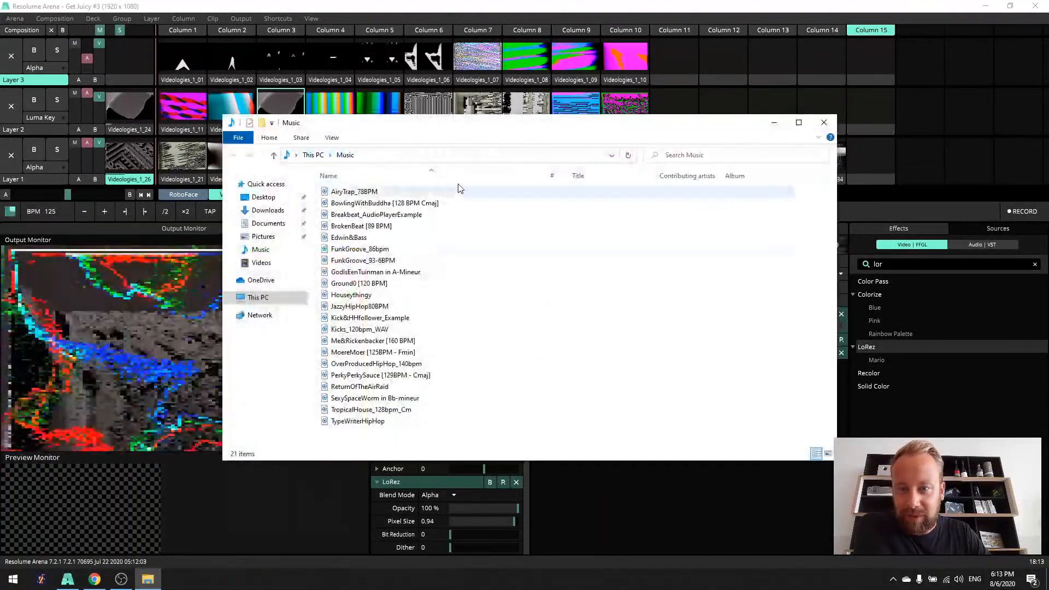
{"action": "left_click_drag", "start_coordinate": [487, 143], "coordinate": [518, 210]}
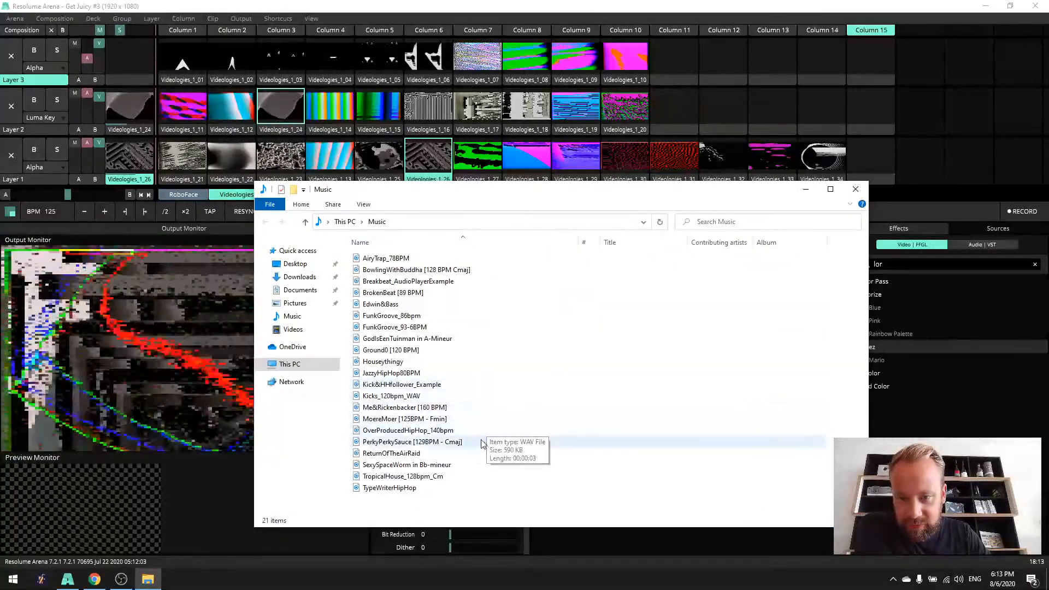
{"action": "left_click", "coordinate": [391, 454]}
{"action": "left_click_drag", "start_coordinate": [391, 454], "coordinate": [871, 60]}
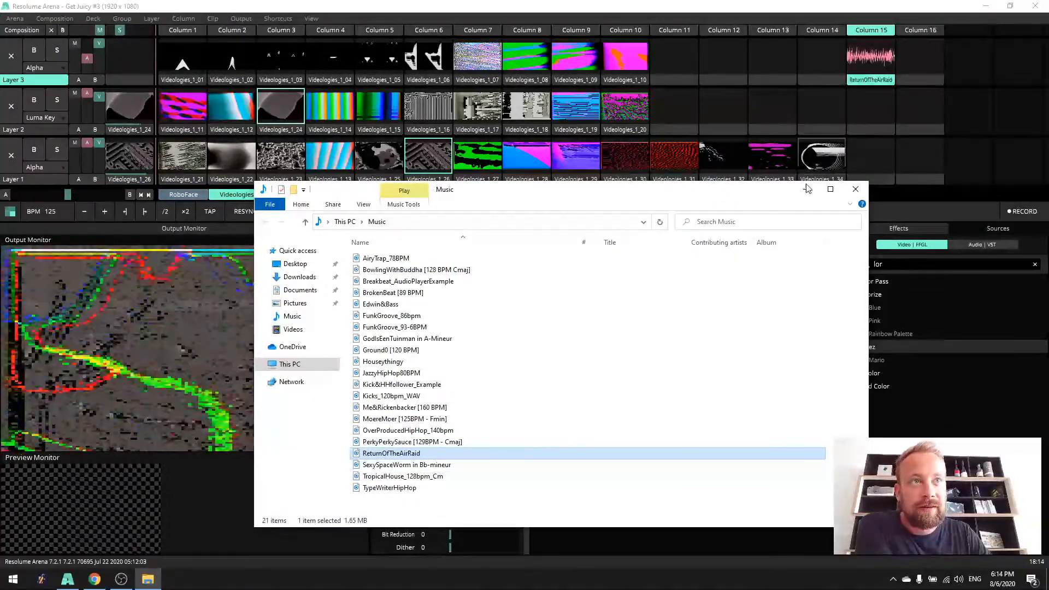
{"action": "left_click", "coordinate": [855, 189]}
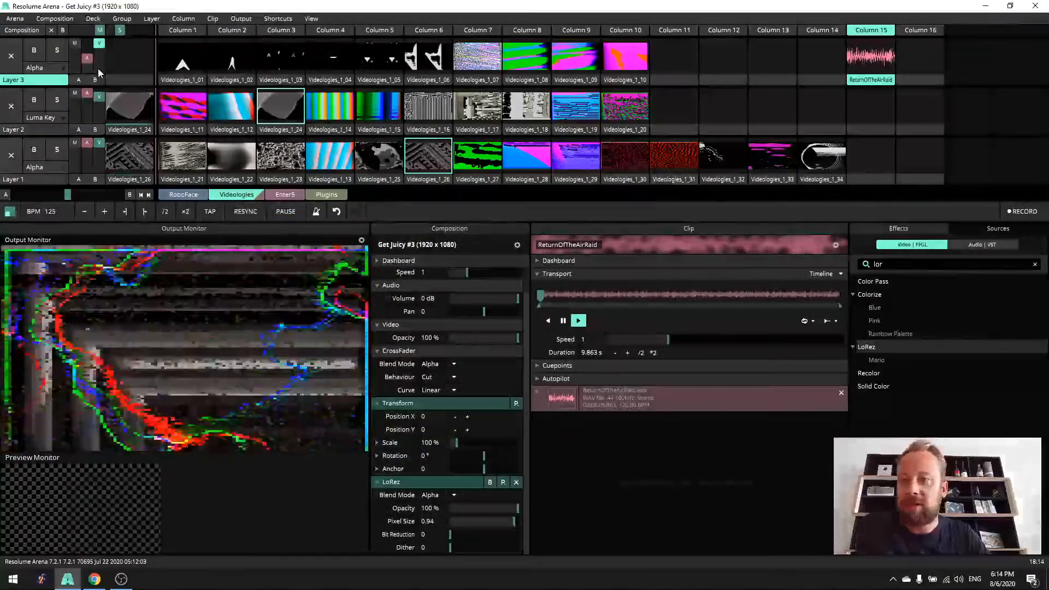
{"action": "left_click", "coordinate": [879, 70]}
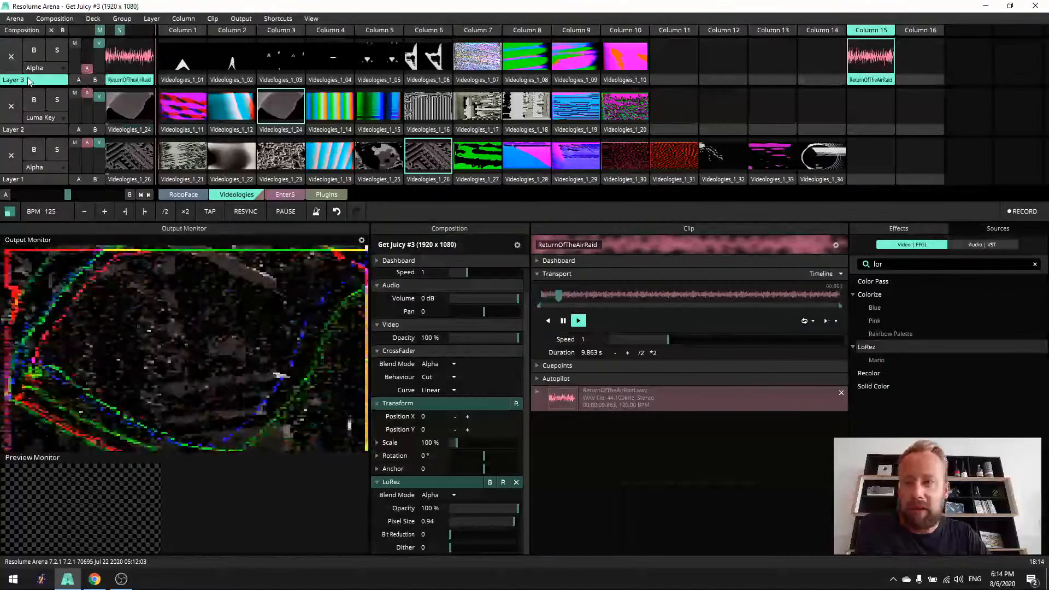
{"action": "left_click_drag", "start_coordinate": [86, 69], "coordinate": [90, 55]}
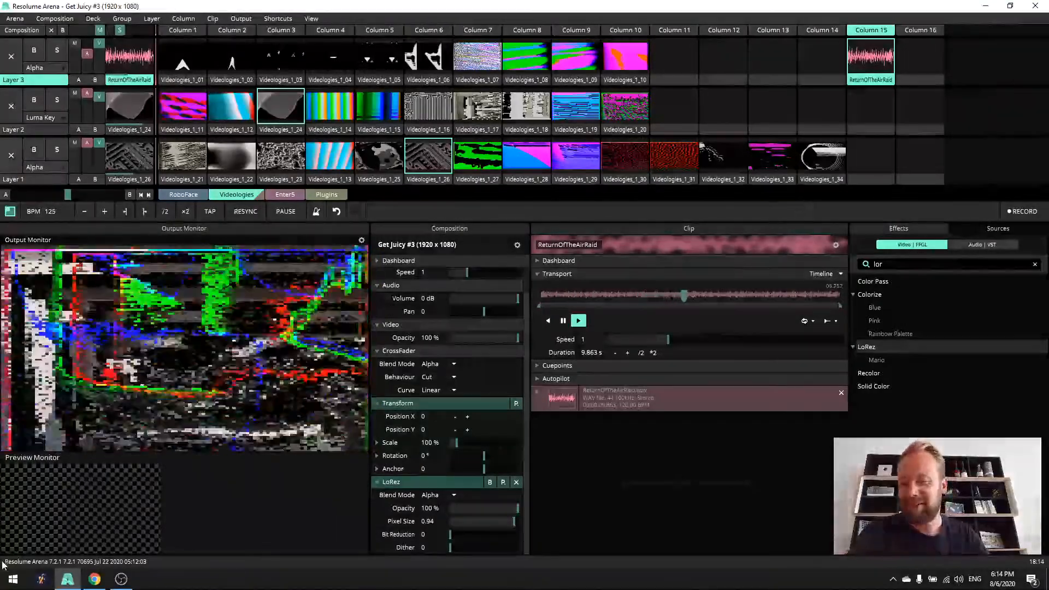
- Load Ground0 [120 BPM] from the Music folder into Column 14 of Layer 3 and play it
{"action": "left_click", "coordinate": [13, 579]}
{"action": "left_click", "coordinate": [21, 480]}
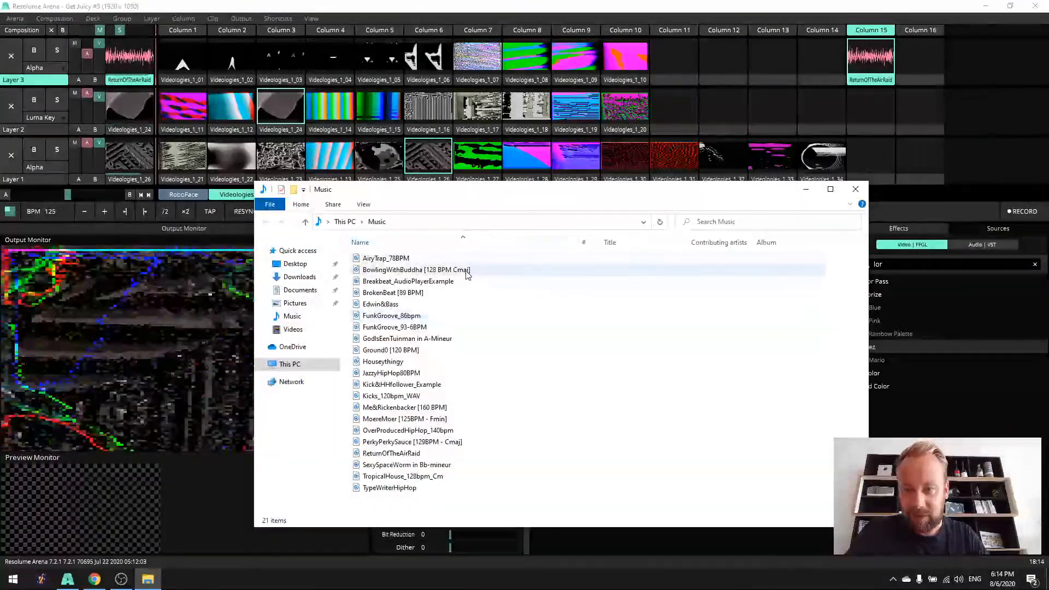
{"action": "left_click_drag", "start_coordinate": [415, 349], "coordinate": [810, 59]}
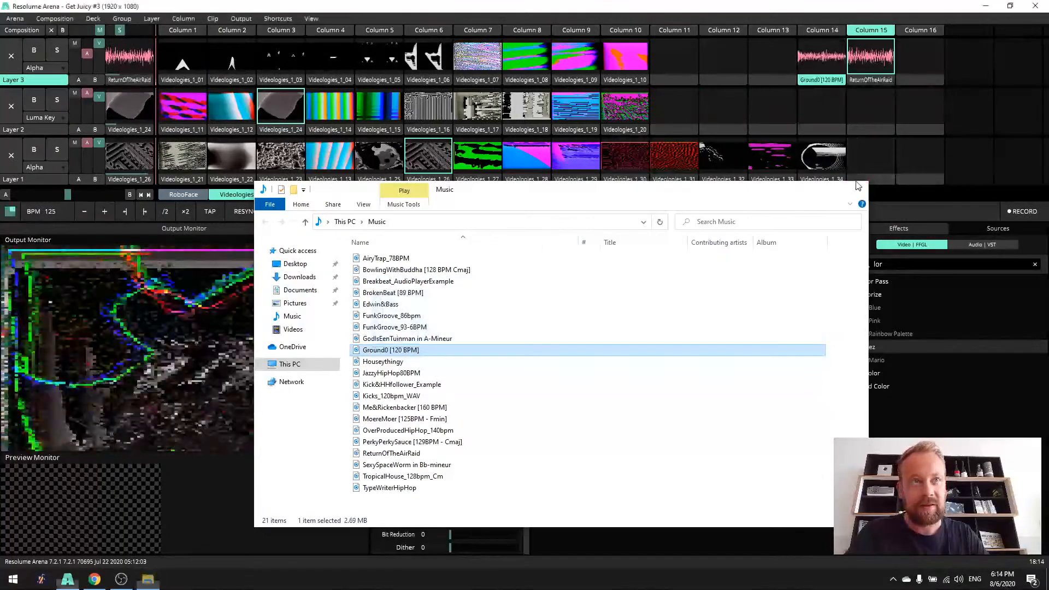
{"action": "left_click", "coordinate": [855, 189]}
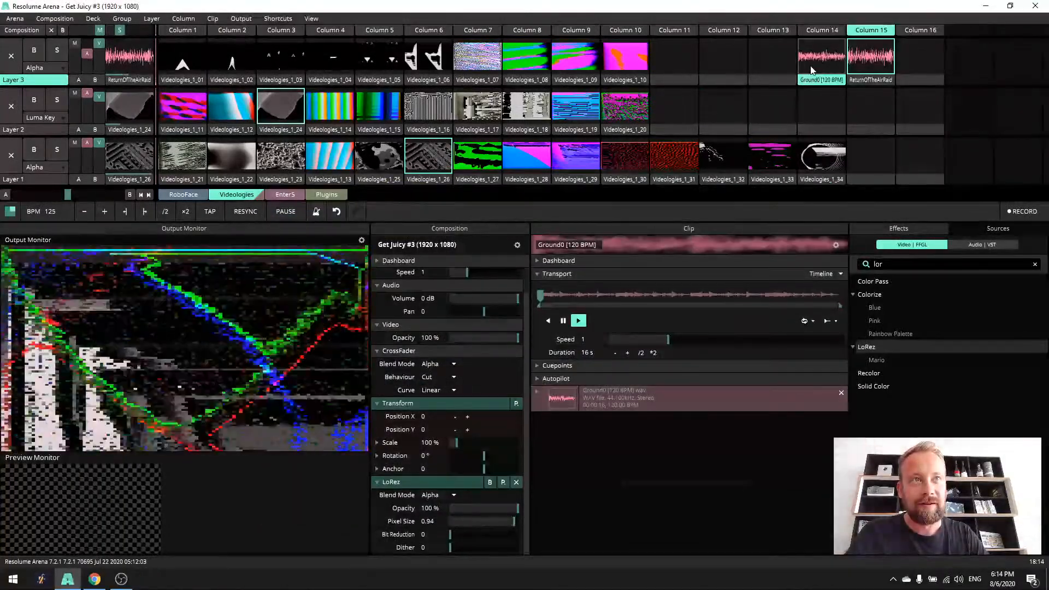
{"action": "left_click", "coordinate": [813, 69]}
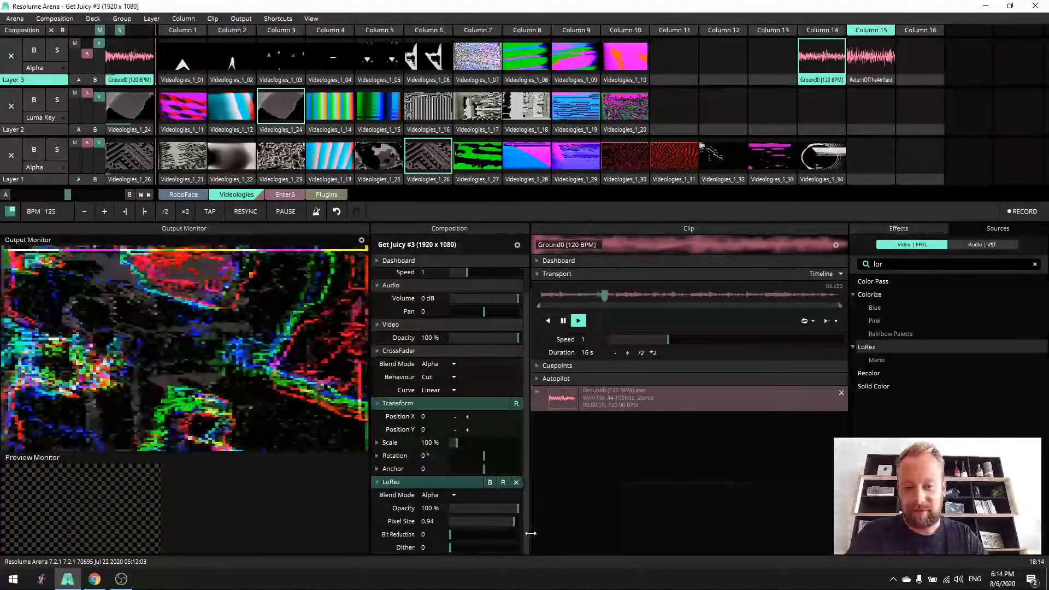
- Drive the composition's LoRez Pixel Size with Composition FFT, adjusting its value range and limiting it to the low frequencies
{"action": "left_click_drag", "start_coordinate": [529, 519], "coordinate": [578, 519]}
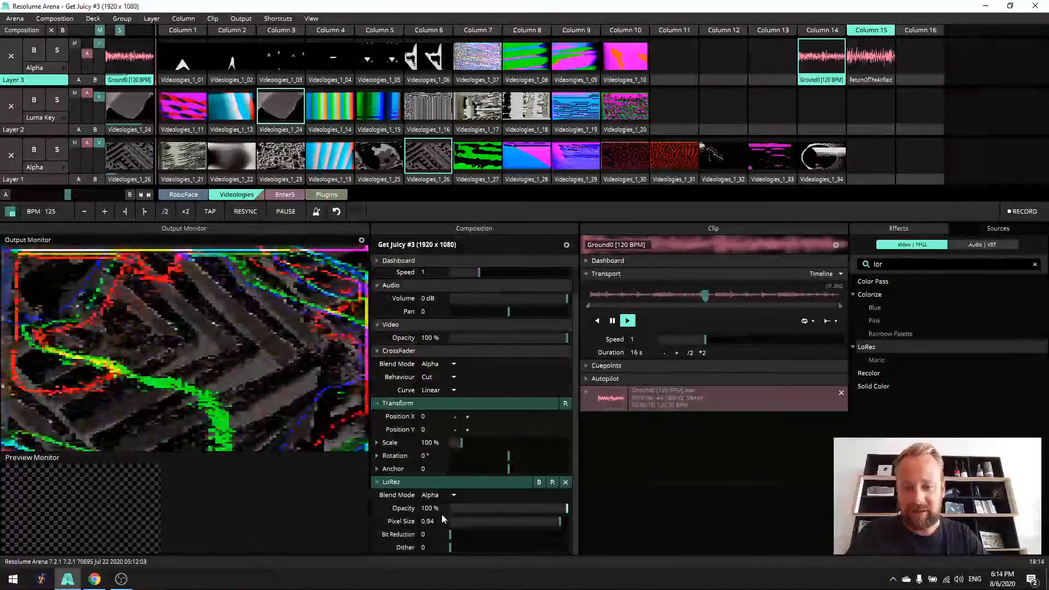
{"action": "left_click", "coordinate": [377, 521]}
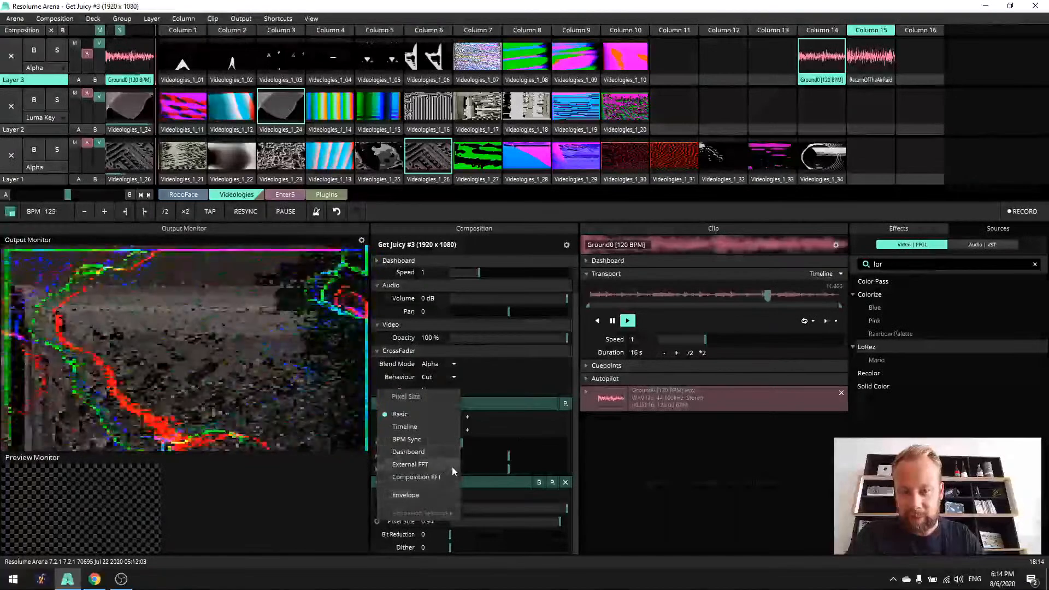
{"action": "left_click", "coordinate": [447, 476]}
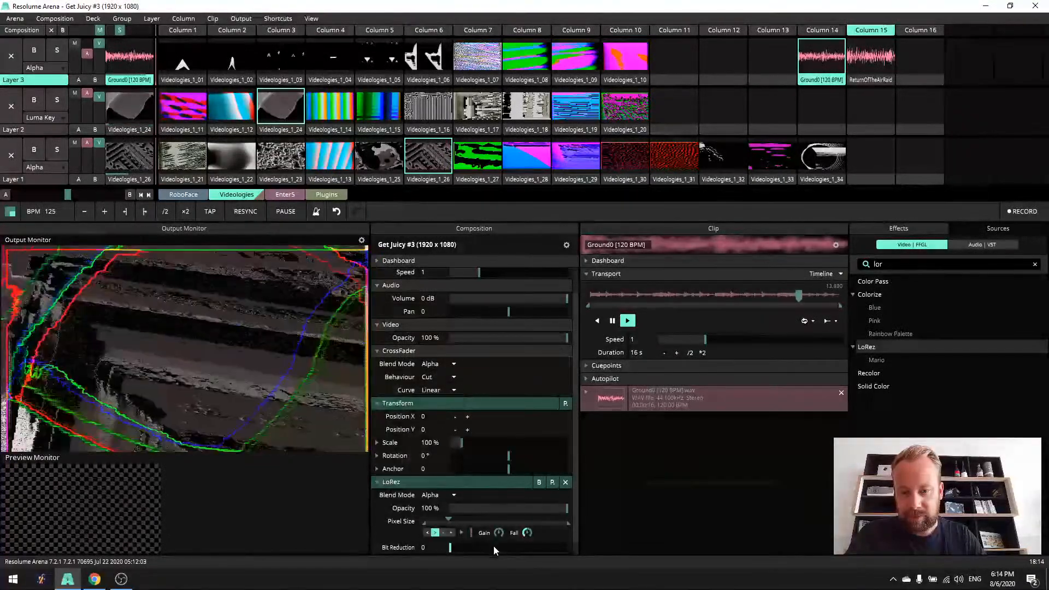
{"action": "left_click", "coordinate": [462, 532]}
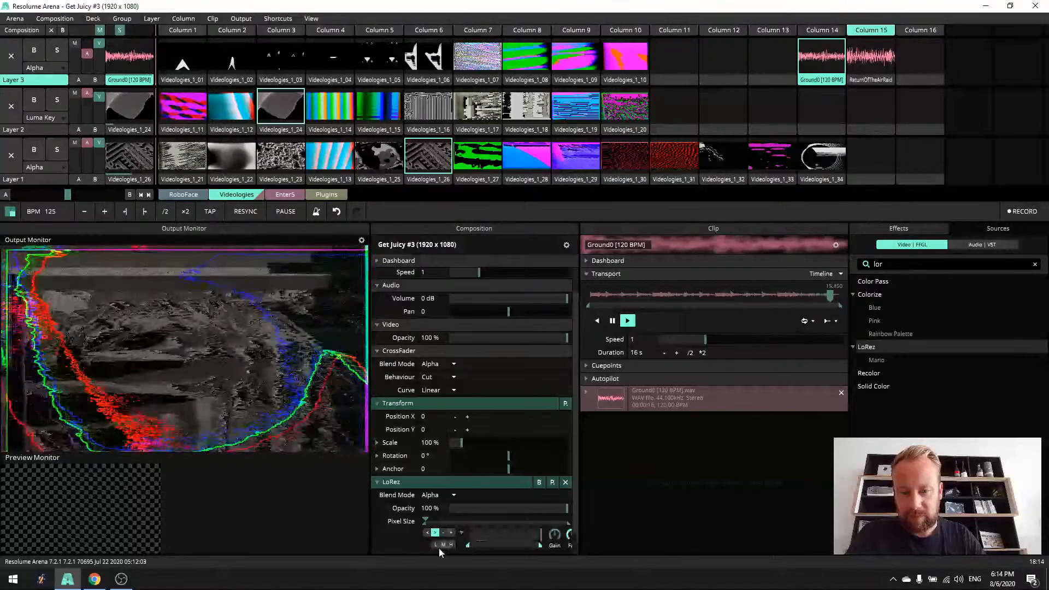
{"action": "left_click_drag", "start_coordinate": [432, 523], "coordinate": [475, 528]}
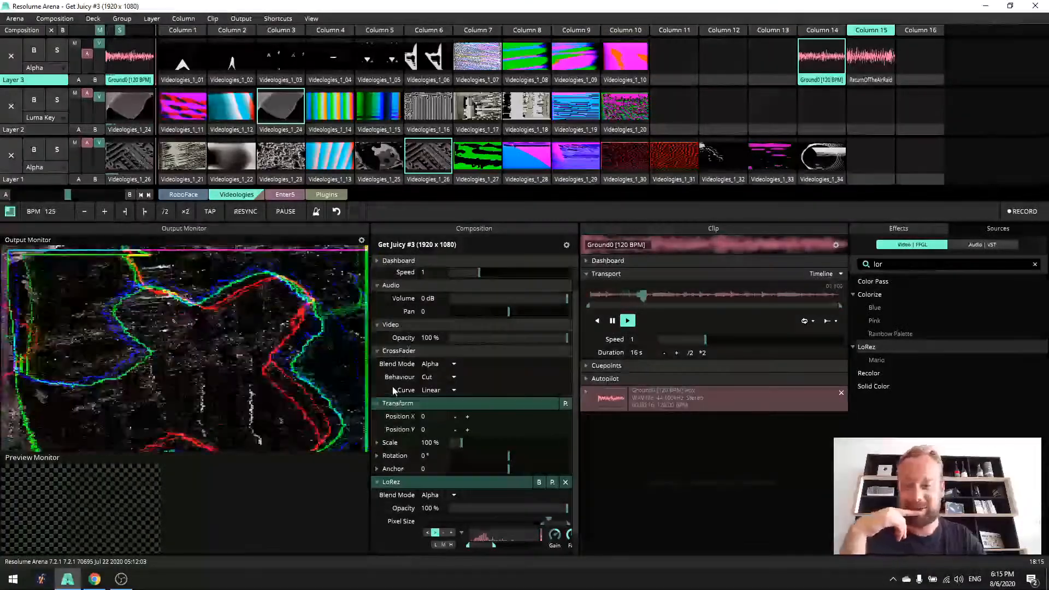
- Collapse the composition's Transform, Composition, Audio, Video, CrossFader and LoRez sections
{"action": "left_click", "coordinate": [391, 404]}
{"action": "left_click", "coordinate": [384, 273]}
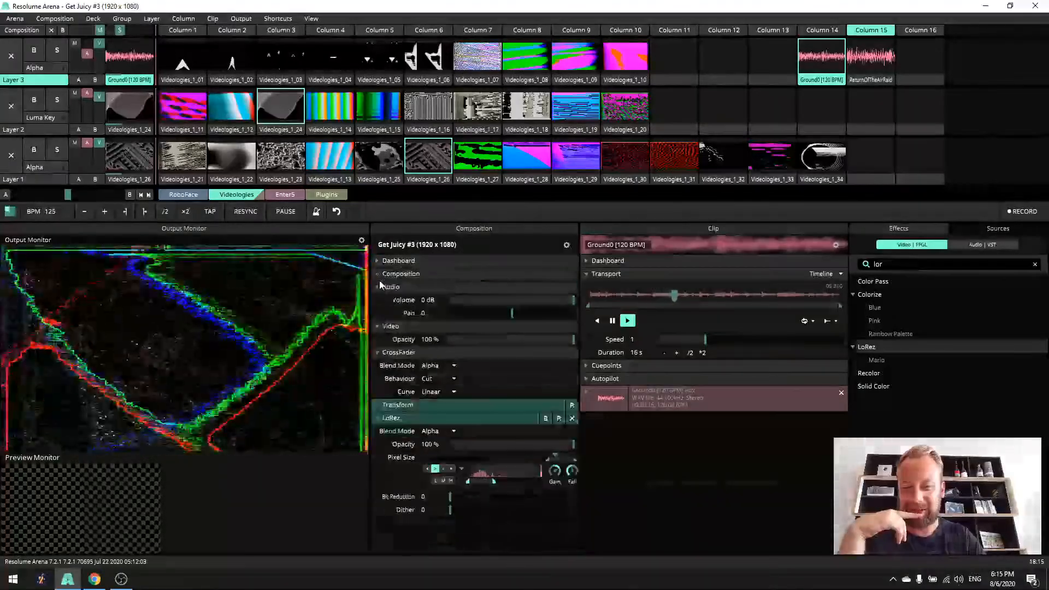
{"action": "left_click", "coordinate": [384, 286]}
{"action": "left_click", "coordinate": [382, 299]}
{"action": "left_click", "coordinate": [379, 313]}
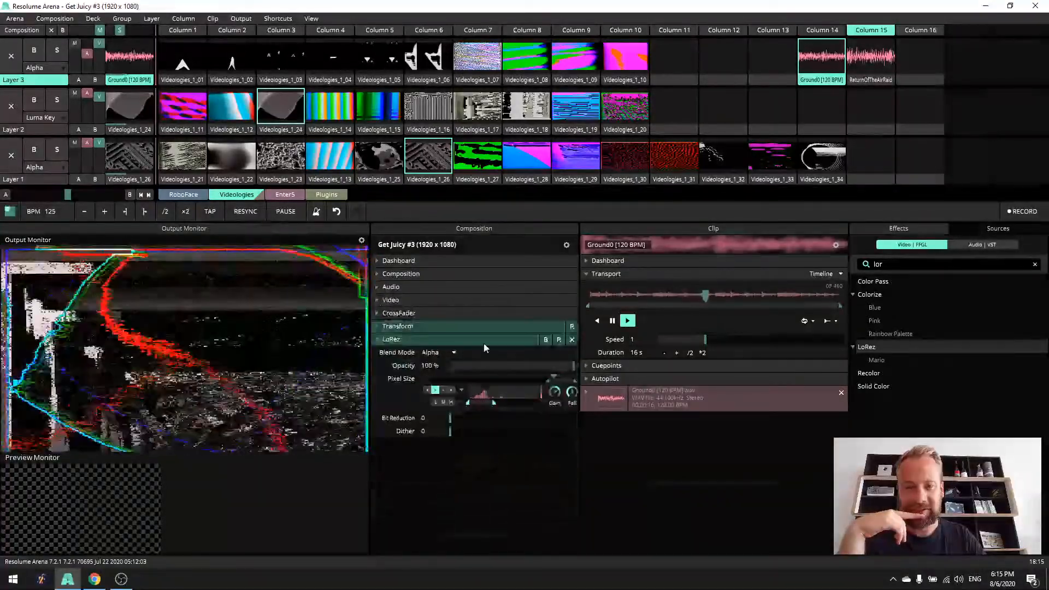
{"action": "left_click", "coordinate": [378, 339]}
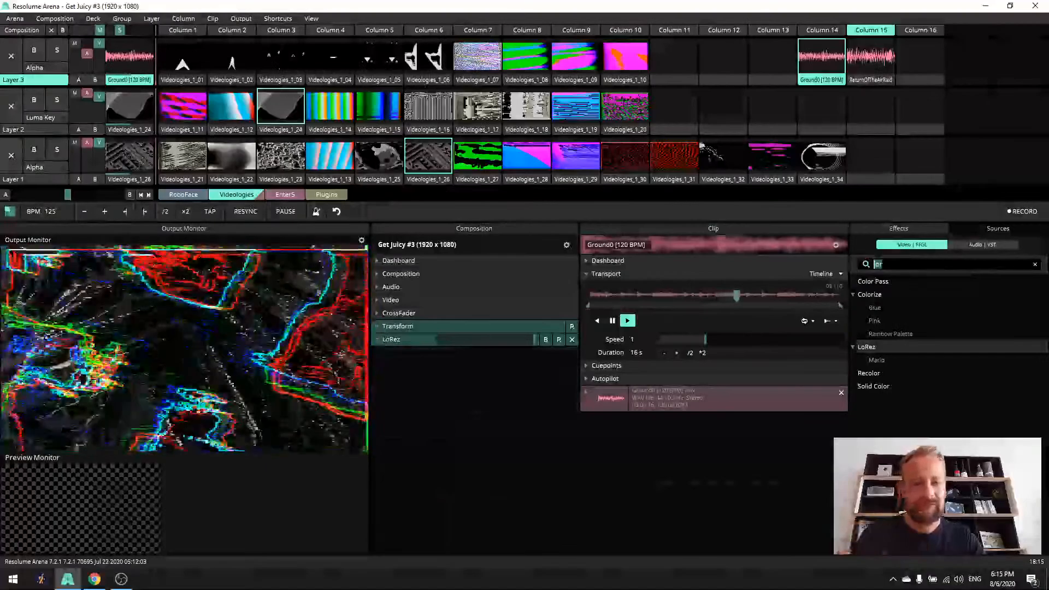
- Search the effects for "sa" and apply Saturation to the composition with its Saturation at 0
{"action": "key", "text": "BackSpace"}
{"action": "key", "text": "BackSpace"}
{"action": "key", "text": "BackSpace"}
{"action": "type", "text": "sa"}
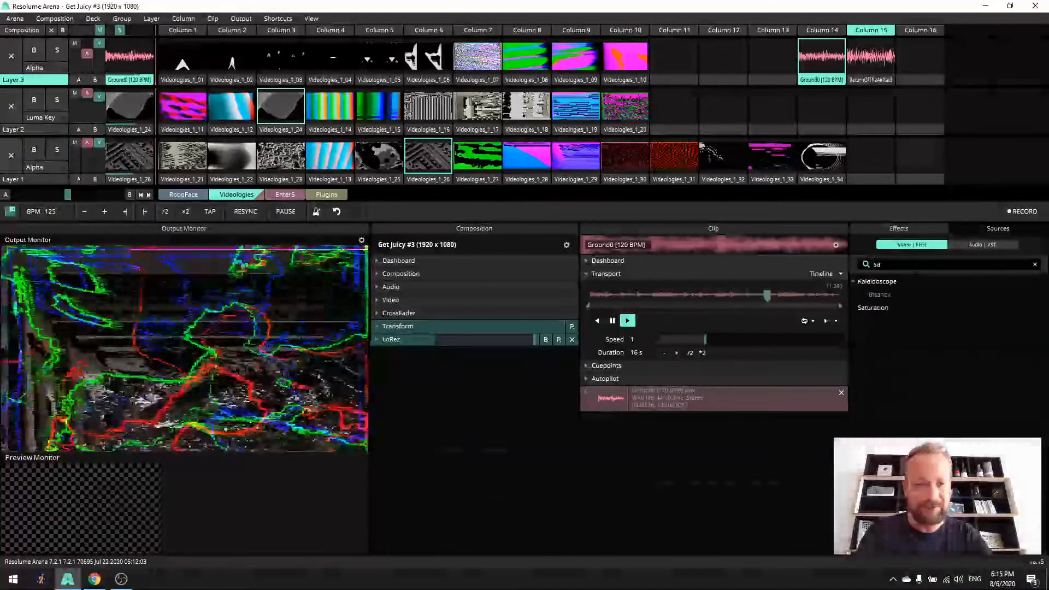
{"action": "left_click_drag", "start_coordinate": [872, 307], "coordinate": [312, 439]}
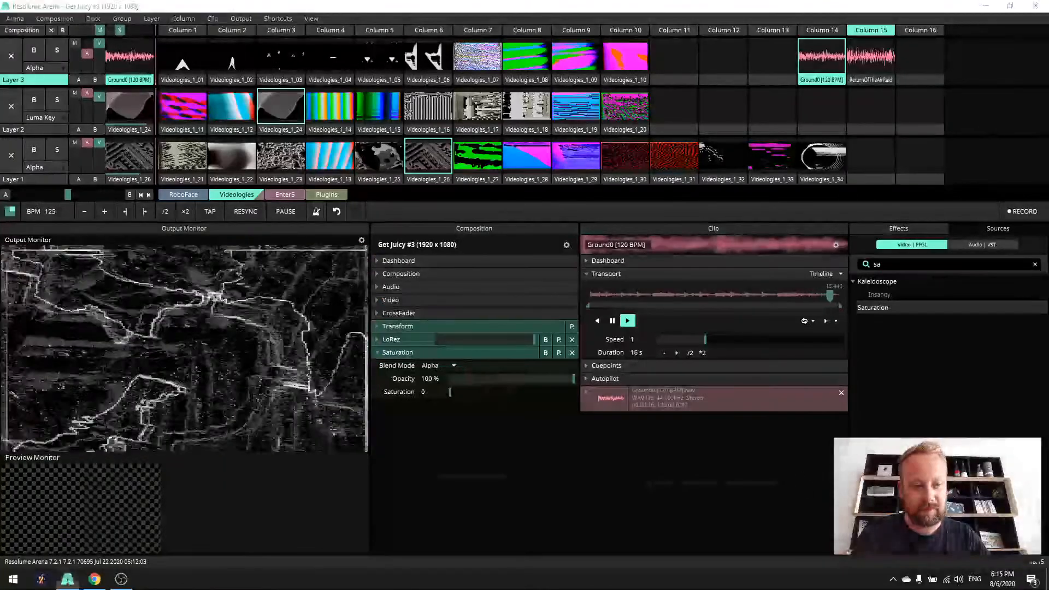
- Search the effects for "con" and apply Bright.Contrast to the composition with Brightness -29.2 % and Contrast 1
{"action": "double_click", "coordinate": [877, 265]}
{"action": "type", "text": "con"}
{"action": "left_click_drag", "start_coordinate": [880, 281], "coordinate": [585, 461]}
{"action": "left_click_drag", "start_coordinate": [517, 449], "coordinate": [495, 447]}
{"action": "left_click_drag", "start_coordinate": [559, 441], "coordinate": [559, 442]}
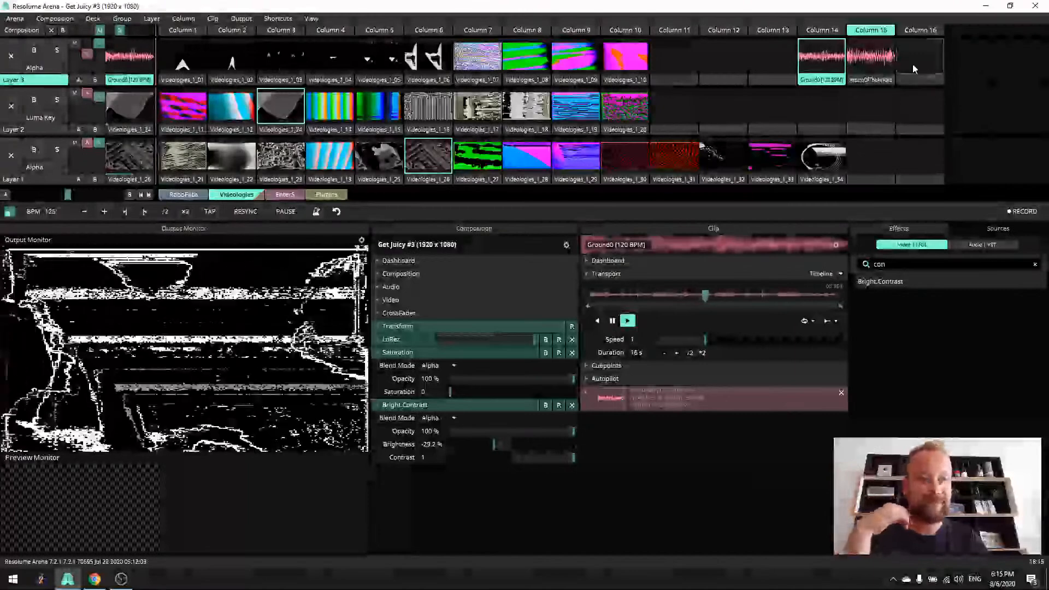
- Stop all playing clips by triggering the empty Column 16, and switch to the Enter5 deck
{"action": "left_click", "coordinate": [920, 30]}
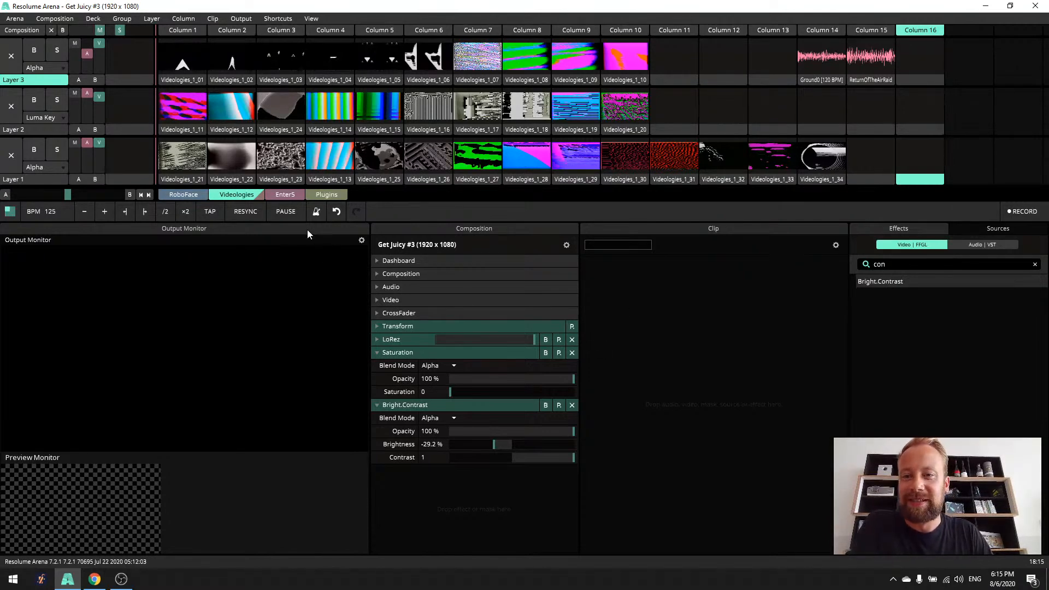
{"action": "left_click", "coordinate": [283, 195]}
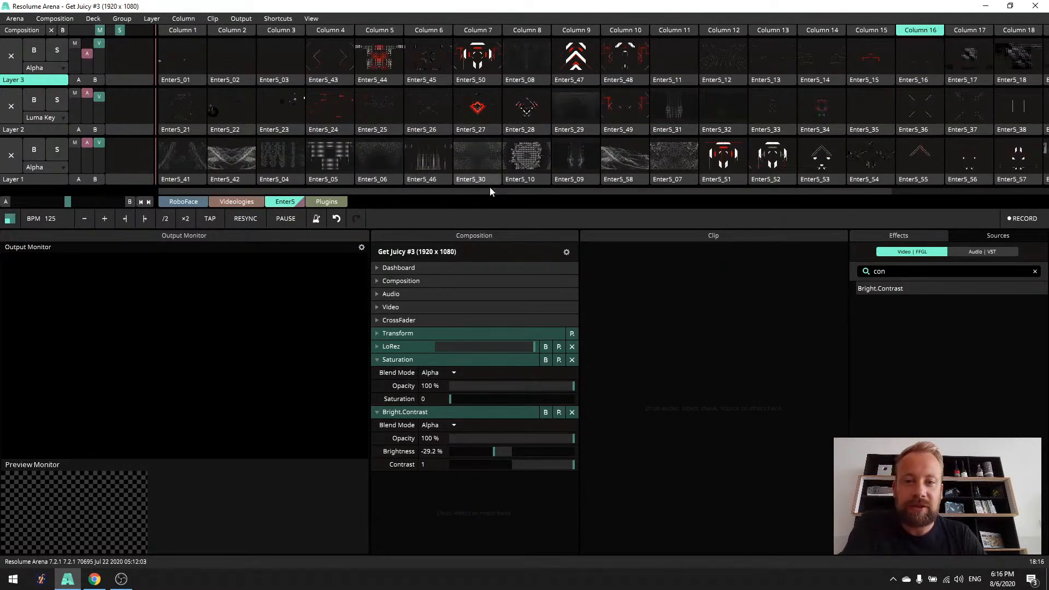
{"action": "left_click_drag", "start_coordinate": [502, 189], "coordinate": [471, 218]}
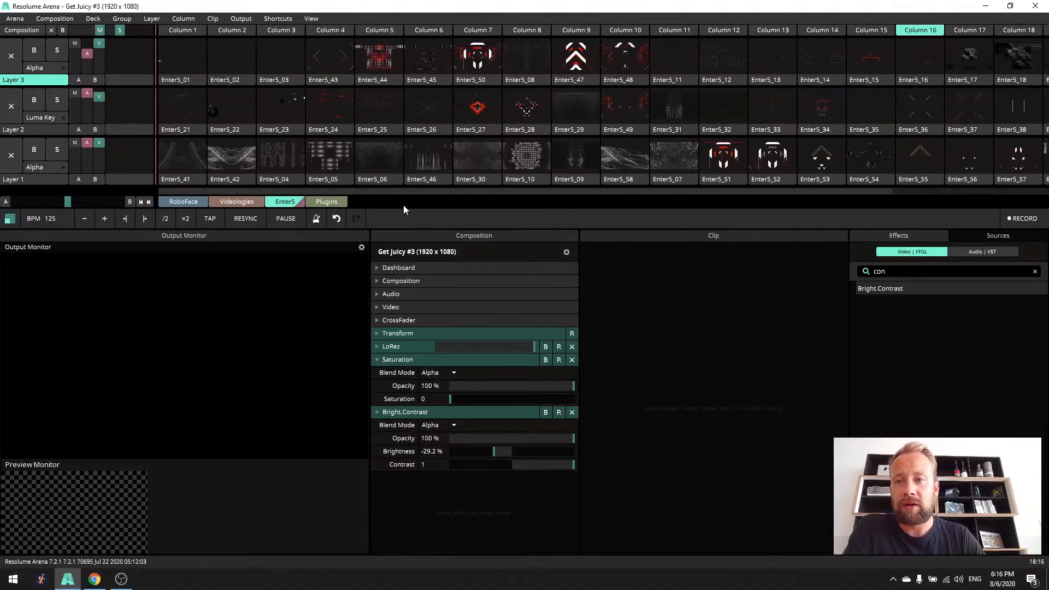
- Play Enter5_01, Enter5_21 and Enter5_41 on Layers 3, 2 and 1, and replace the upper two with Enter5_02 and Enter5_22
{"action": "left_click", "coordinate": [189, 51]}
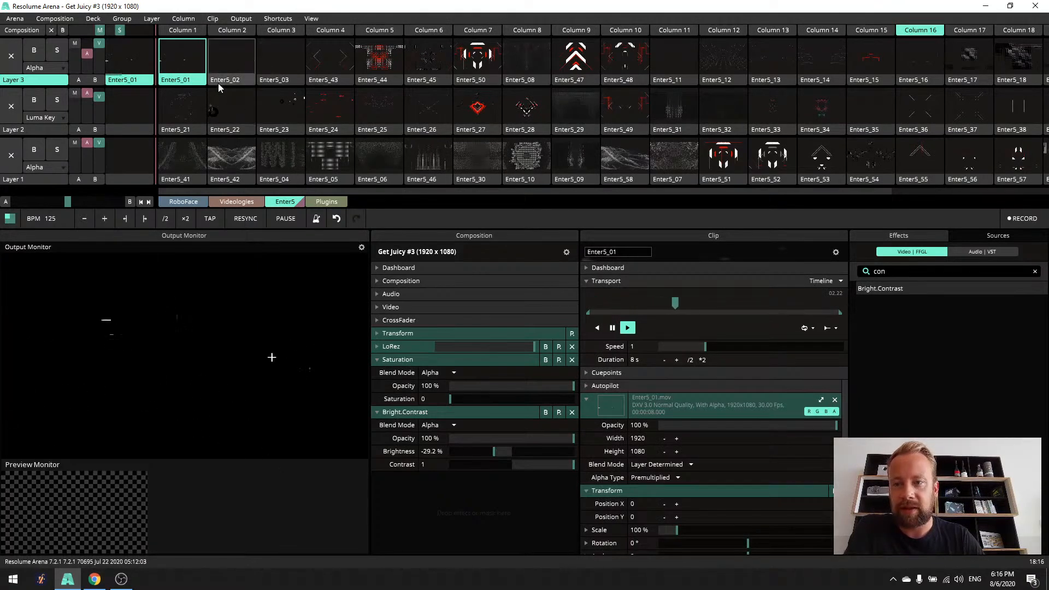
{"action": "left_click", "coordinate": [193, 109]}
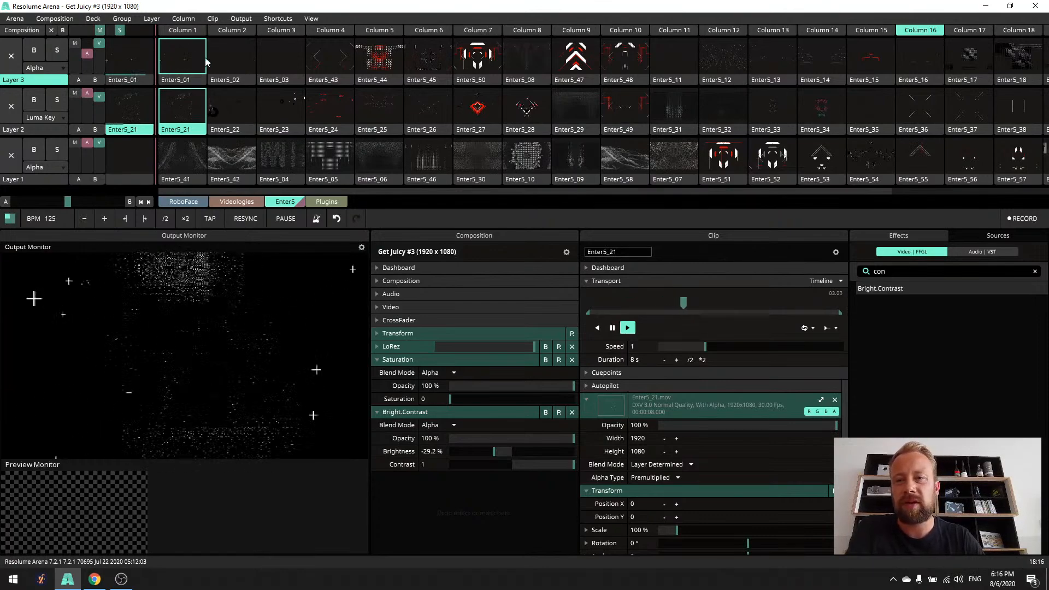
{"action": "left_click", "coordinate": [180, 169]}
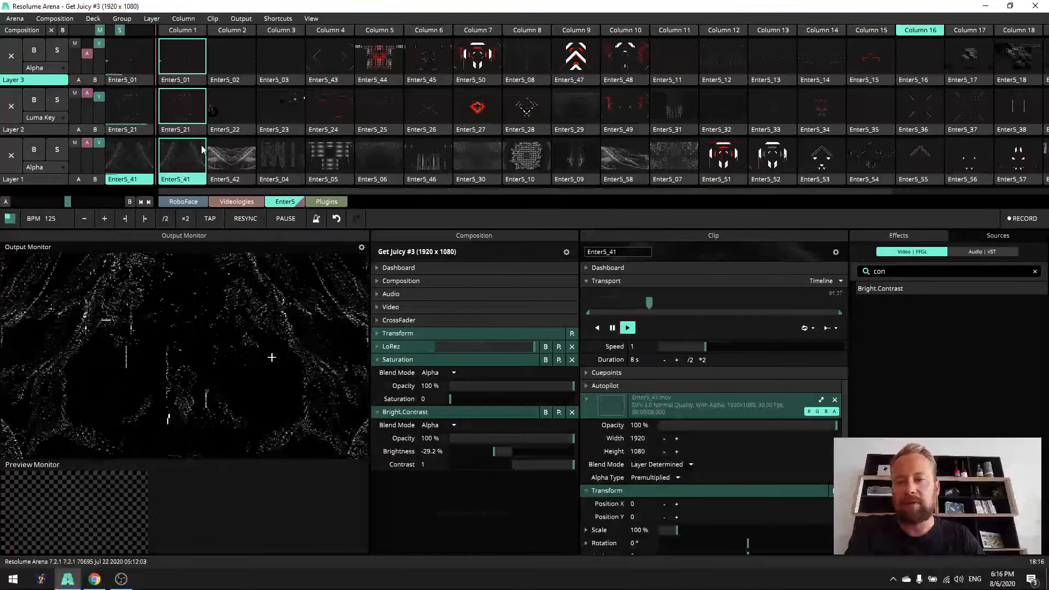
{"action": "left_click", "coordinate": [238, 54]}
{"action": "left_click", "coordinate": [225, 115]}
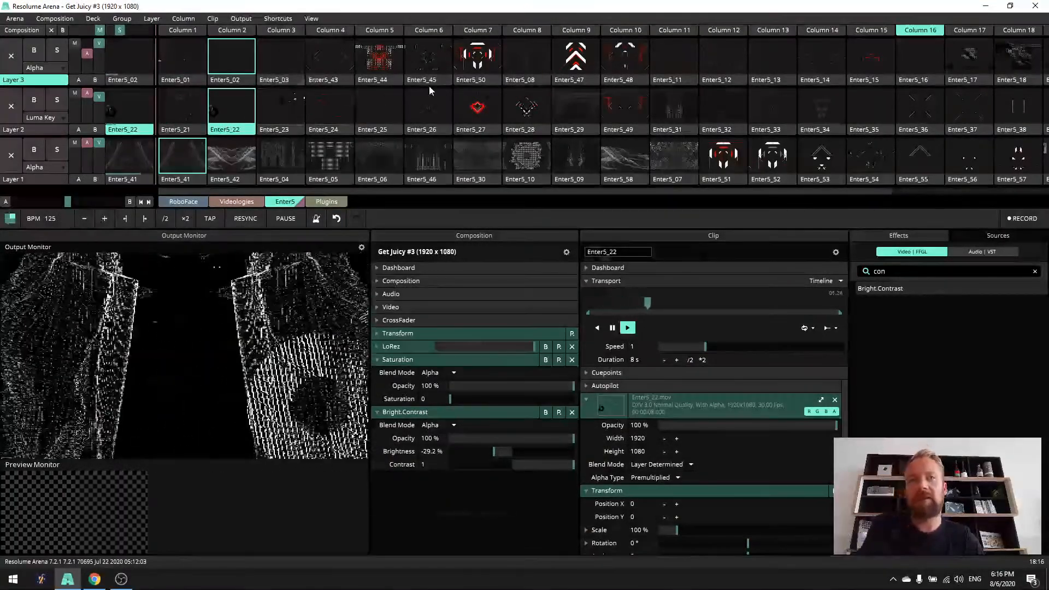
- Play Enter5_24 on Layer 2 and set that layer's blend mode to Alpha
{"action": "left_click", "coordinate": [330, 117]}
{"action": "left_click", "coordinate": [54, 117]}
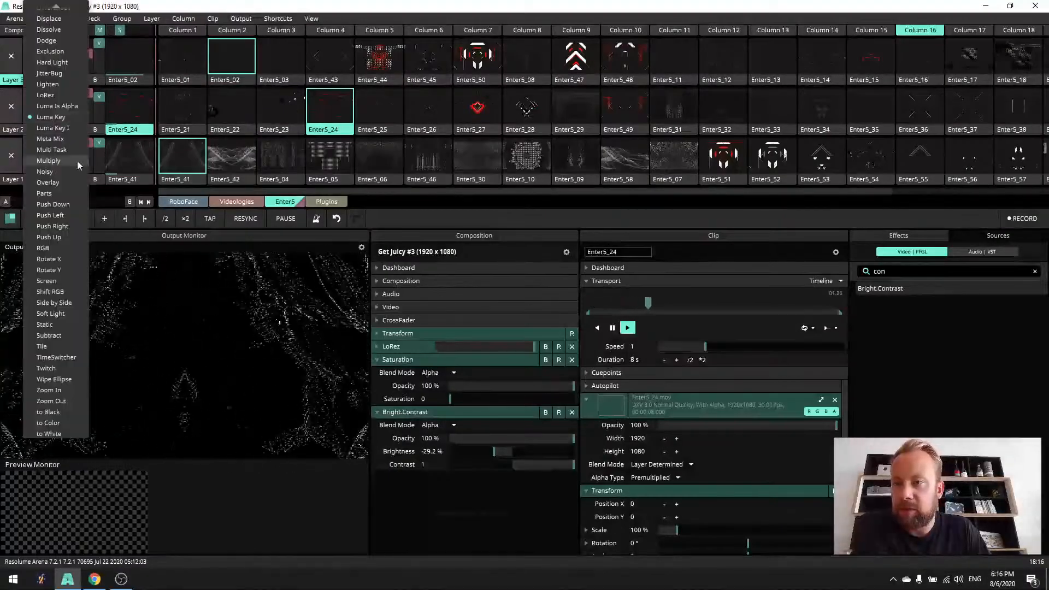
{"action": "left_click", "coordinate": [63, 127]}
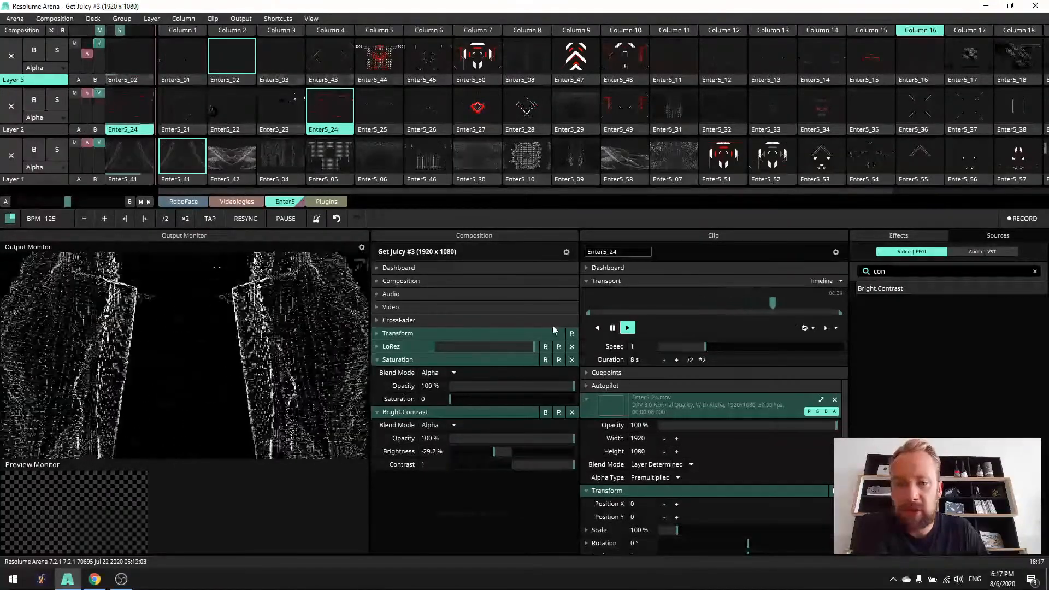
- Remove the LoRez, Saturation and Bright.Contrast effects from the composition
{"action": "left_click", "coordinate": [573, 348]}
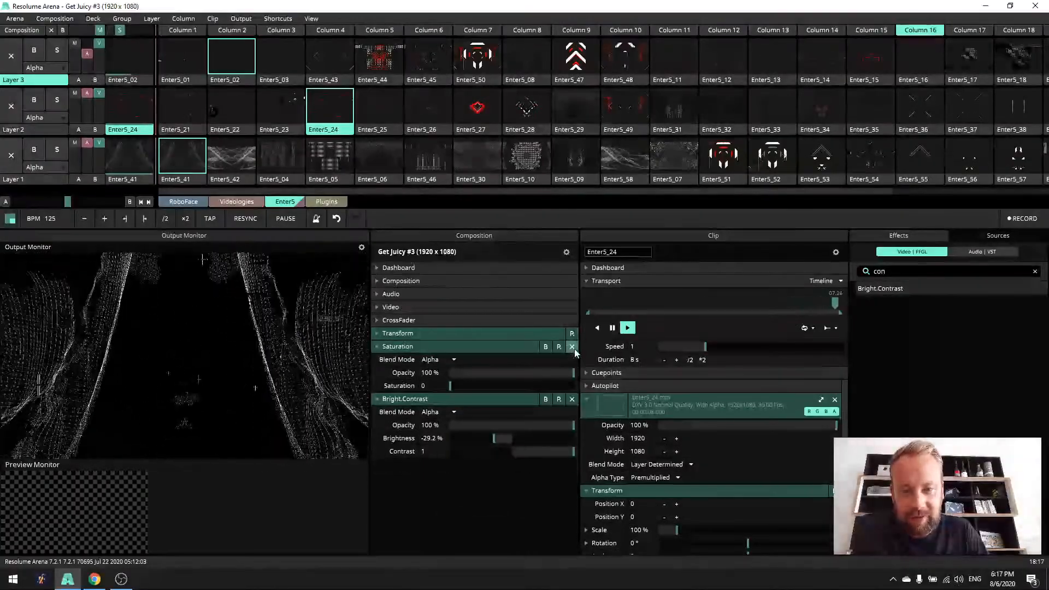
{"action": "left_click", "coordinate": [572, 348]}
{"action": "left_click", "coordinate": [572, 347]}
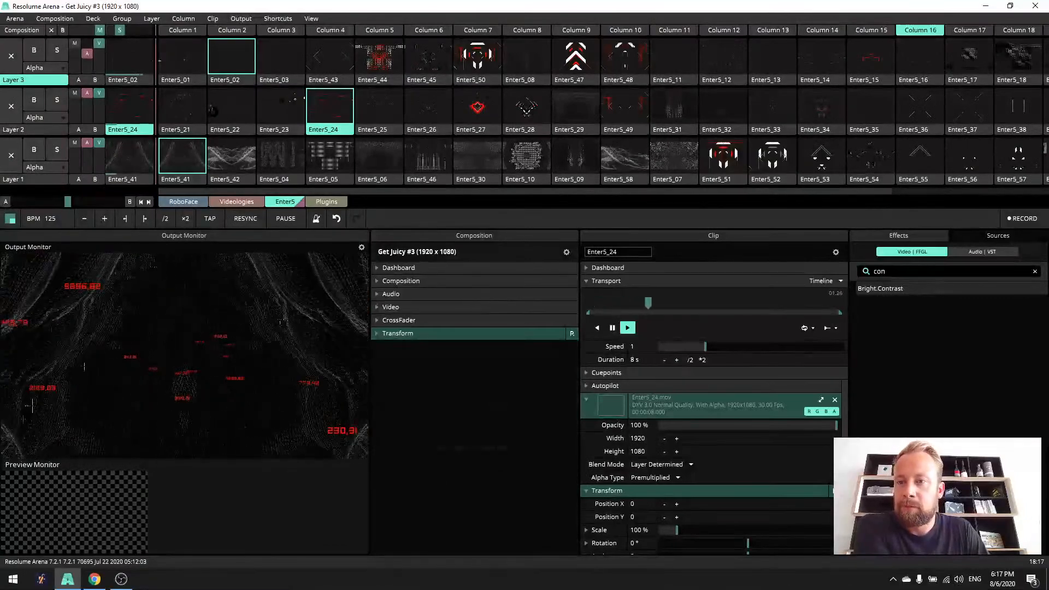
- Hide the Composition panel and widen the Clip panel into the freed space
{"action": "left_click", "coordinate": [193, 45]}
{"action": "right_click", "coordinate": [435, 238]}
{"action": "left_click", "coordinate": [452, 246]}
{"action": "left_click_drag", "start_coordinate": [441, 306], "coordinate": [266, 307]}
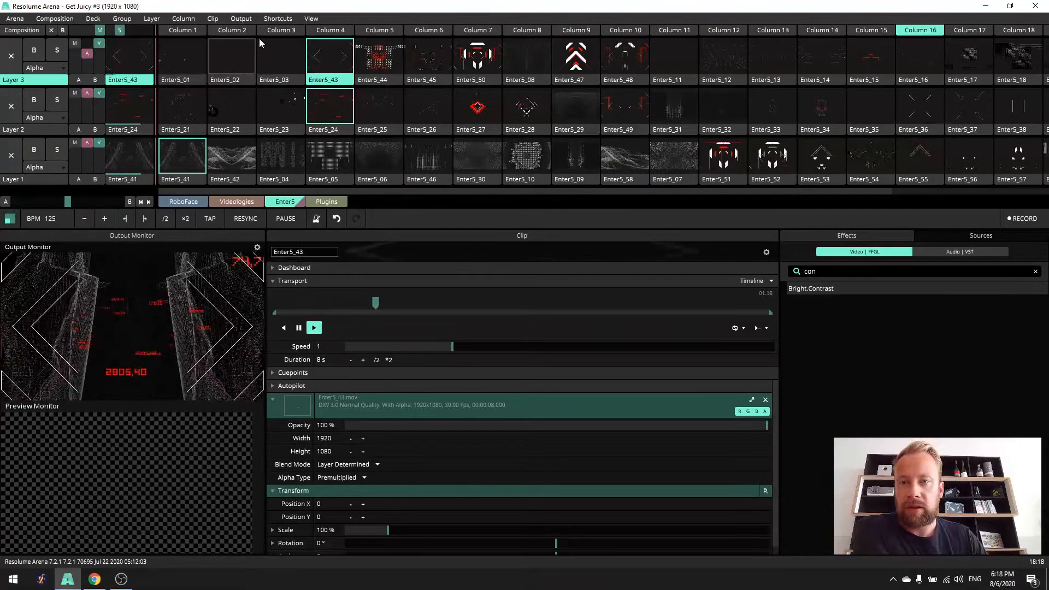
- Play Enter5_44 on Layer 3 and Enter5_25 on Layer 2, with Enter5_05 and finally Enter5_06 on Layer 1
{"action": "left_click", "coordinate": [392, 61]}
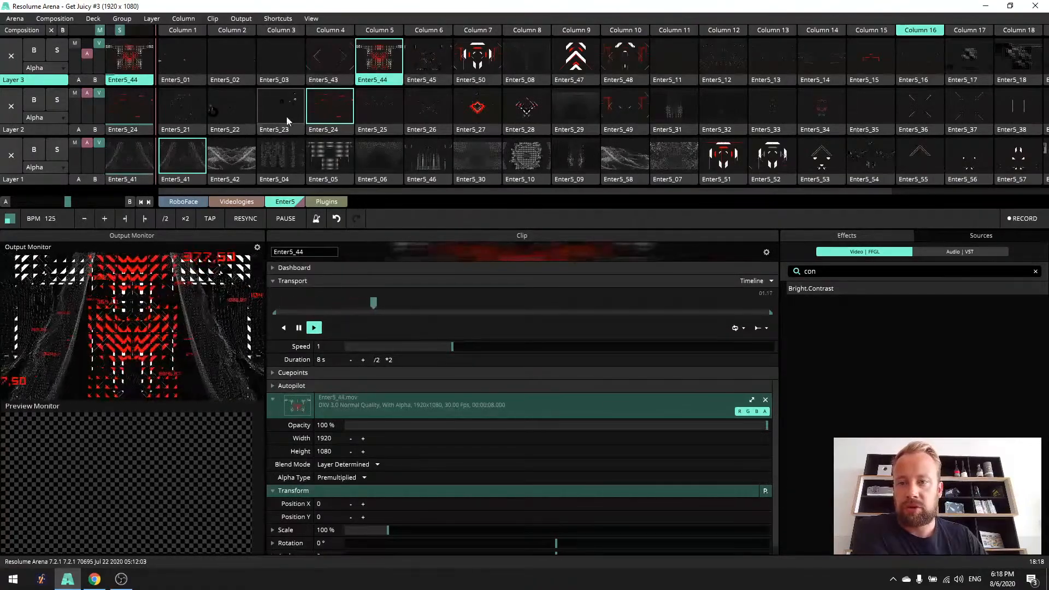
{"action": "left_click", "coordinate": [380, 112]}
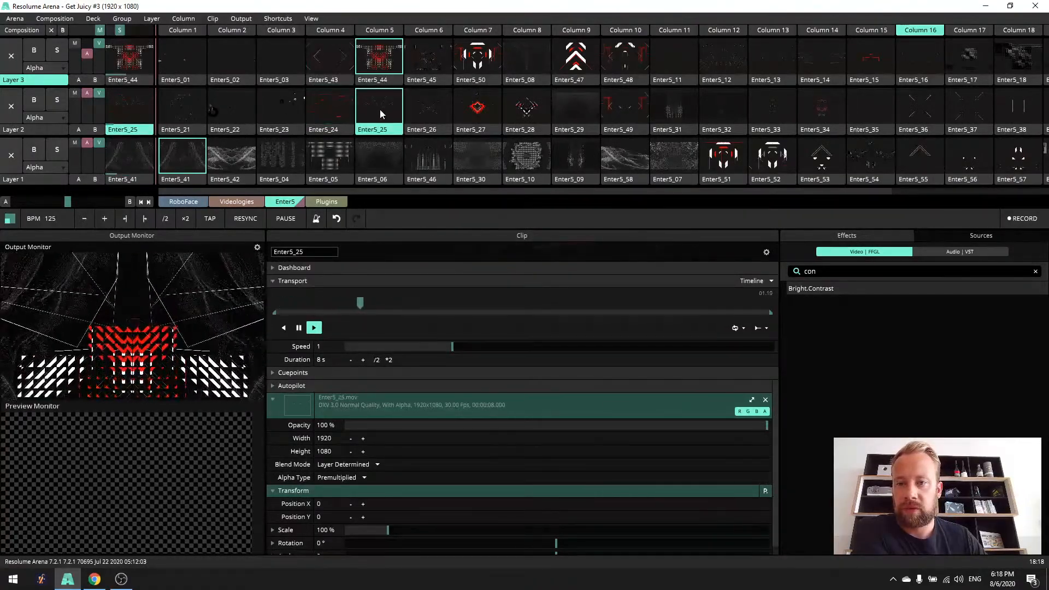
{"action": "left_click", "coordinate": [331, 159]}
{"action": "left_click", "coordinate": [386, 159]}
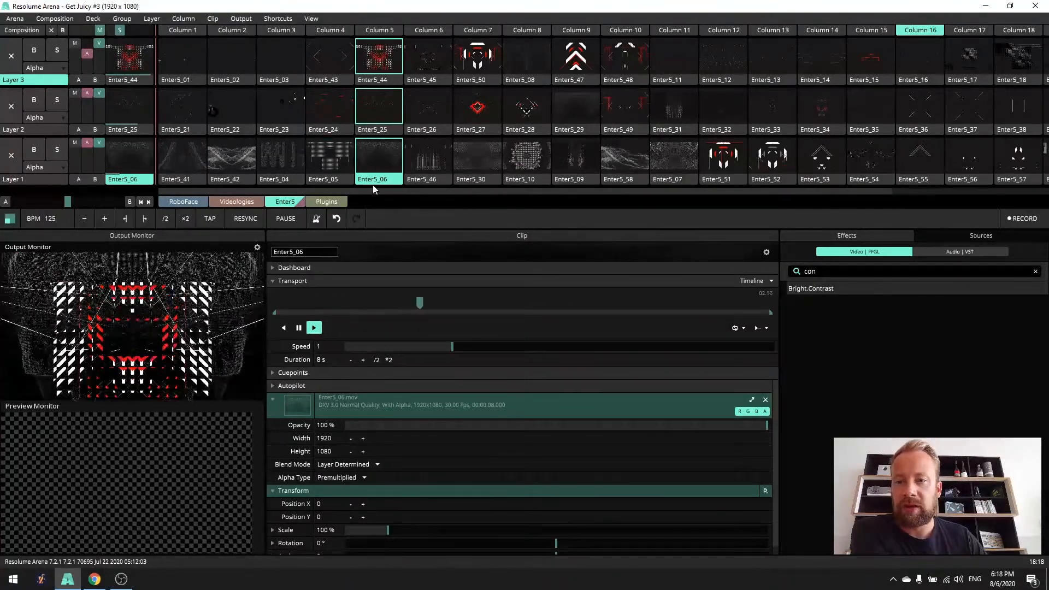
- Preview the Layer 1 clips Enter5_07 and Enter5_58, and clear the playing clips from Layers 2 and 3
{"action": "left_click_drag", "start_coordinate": [341, 191], "coordinate": [367, 198]}
{"action": "left_click", "coordinate": [634, 180]}
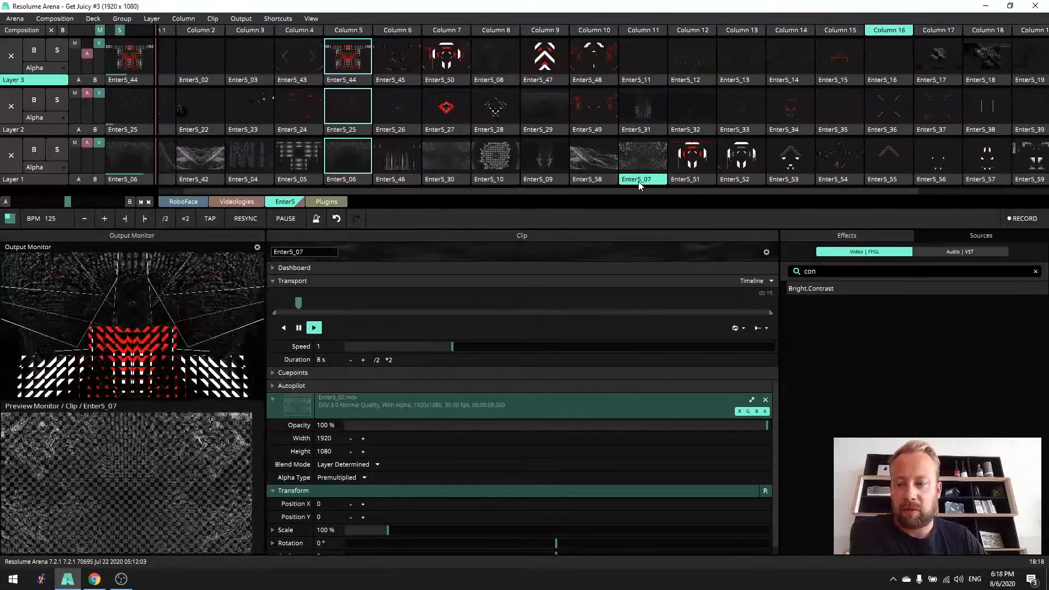
{"action": "left_click", "coordinate": [604, 180]}
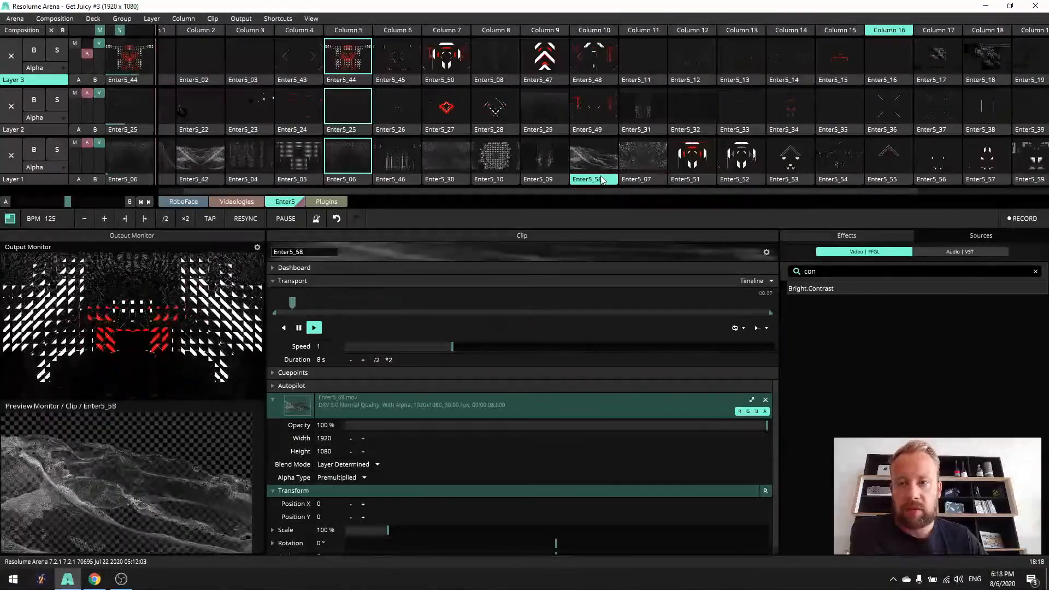
{"action": "left_click", "coordinate": [11, 106]}
{"action": "left_click", "coordinate": [14, 60]}
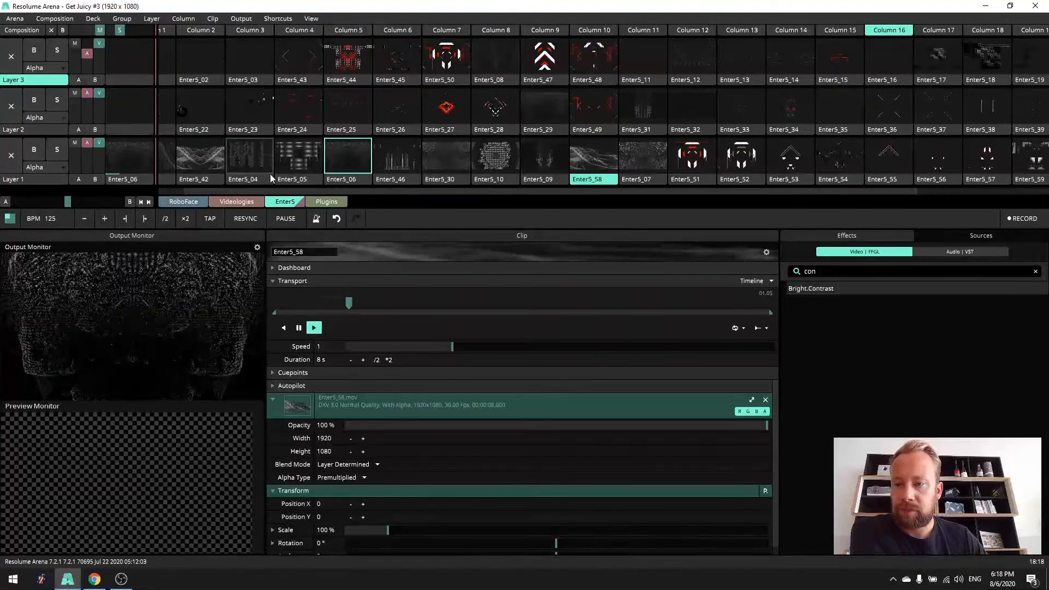
- Play the Layer 1 background clips Enter5_10, Enter5_09, Enter5_30, Enter5_07, Enter5_58 and Enter5_42 one after another
{"action": "left_click", "coordinate": [505, 160]}
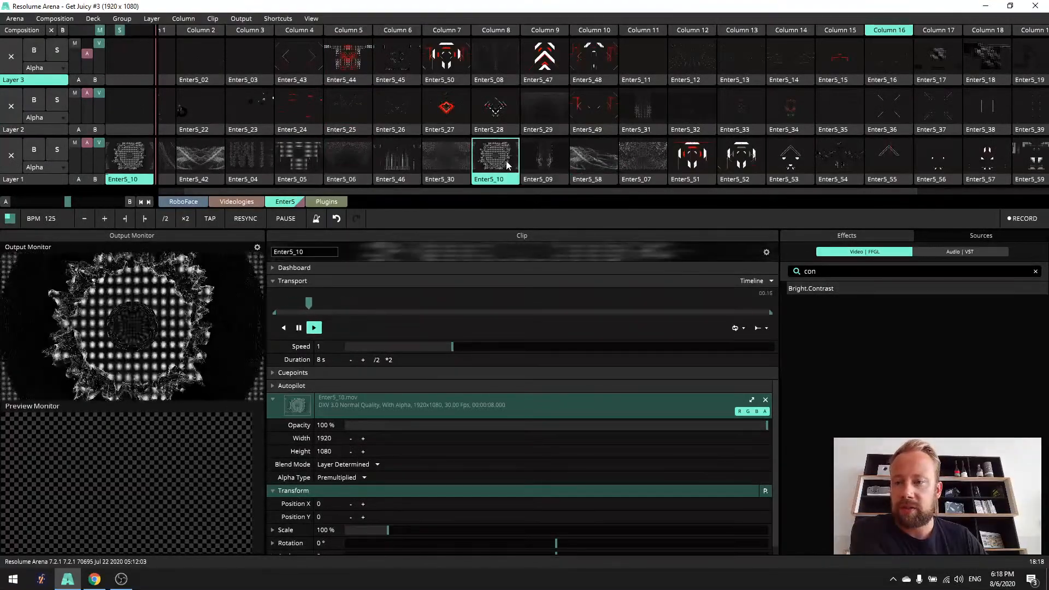
{"action": "left_click", "coordinate": [544, 158]}
{"action": "left_click", "coordinate": [438, 158]}
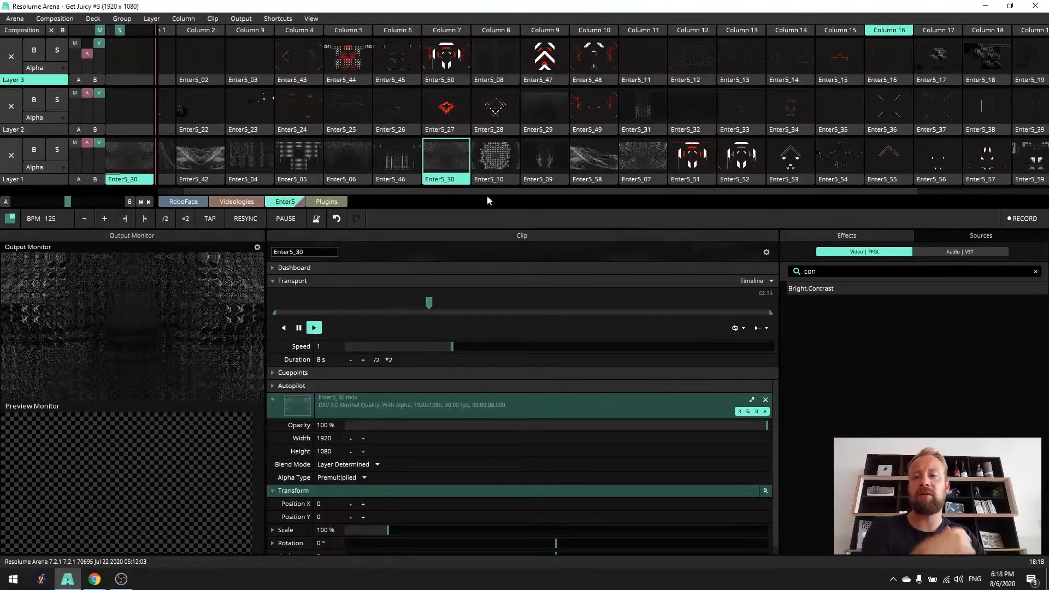
{"action": "left_click", "coordinate": [629, 159]}
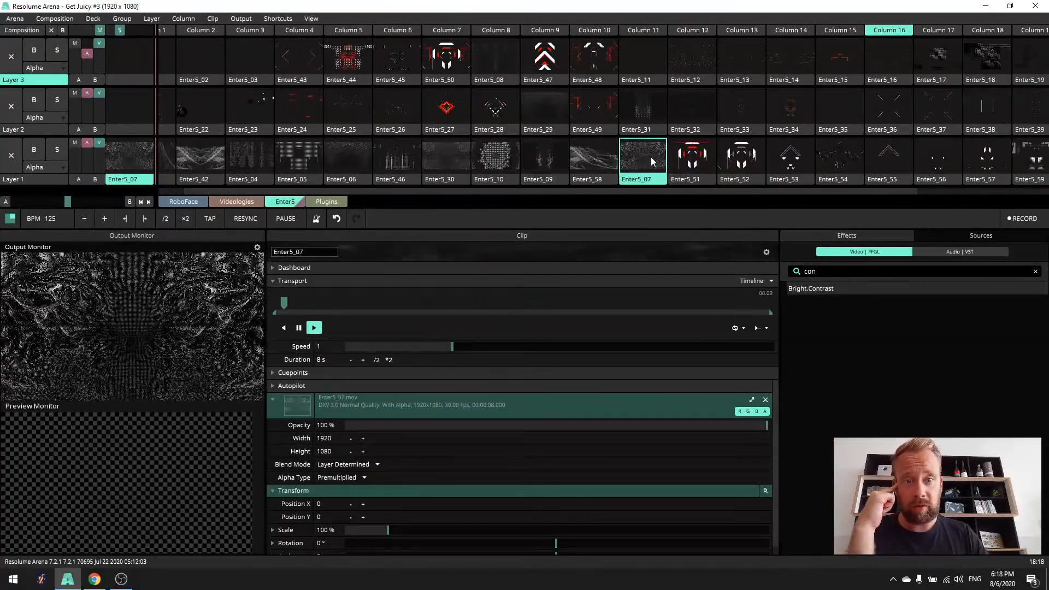
{"action": "left_click", "coordinate": [592, 172]}
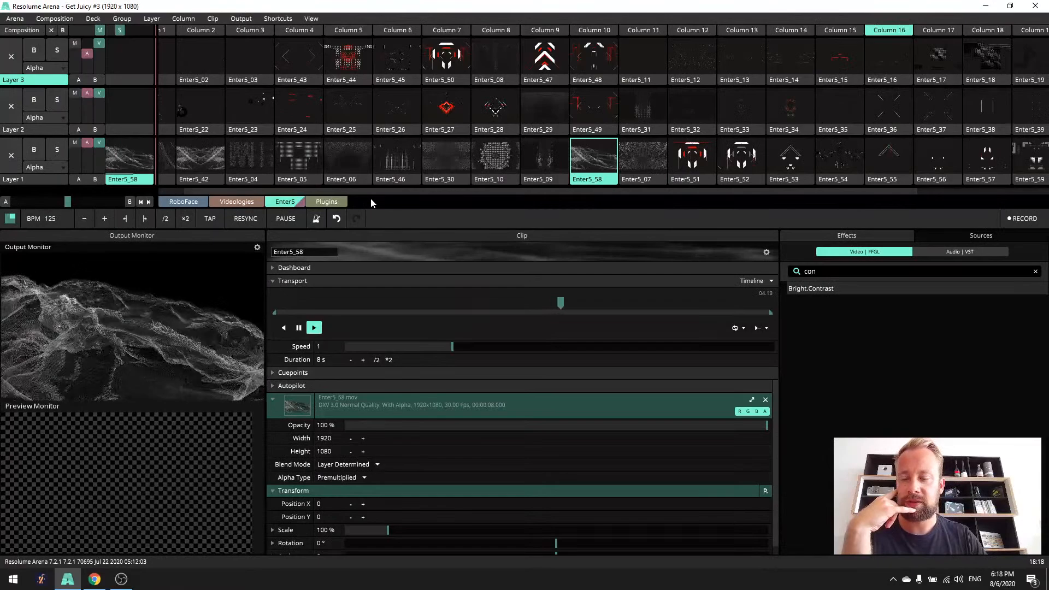
{"action": "left_click", "coordinate": [200, 159]}
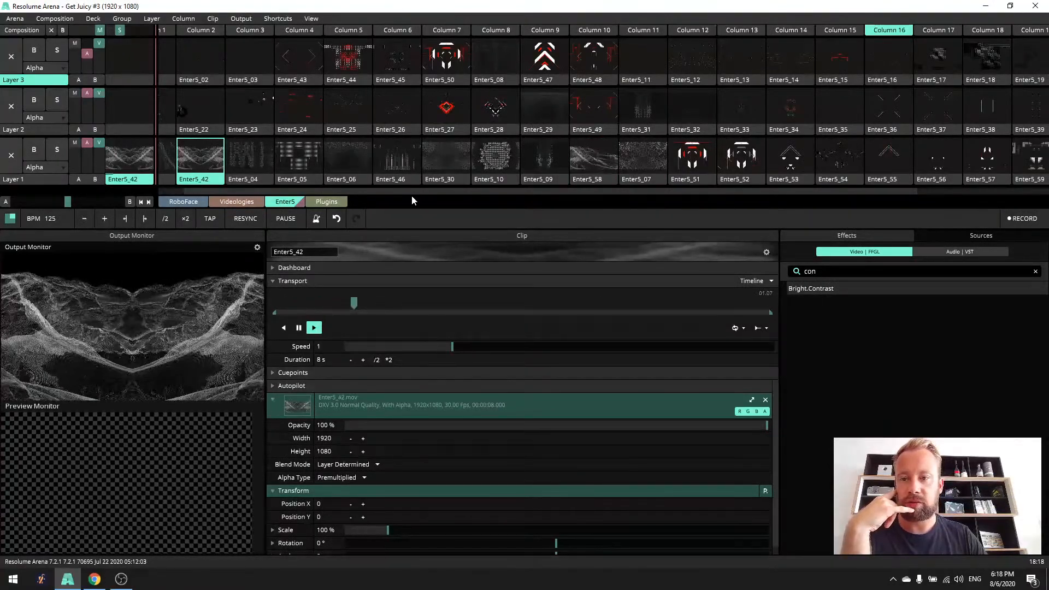
- Play Enter5_58 on Layer 1 and overlay it on Layer 3 with Enter5_17, Enter5_18 and finally Enter5_47
{"action": "left_click_drag", "start_coordinate": [312, 192], "coordinate": [275, 195]}
{"action": "left_click", "coordinate": [169, 151]}
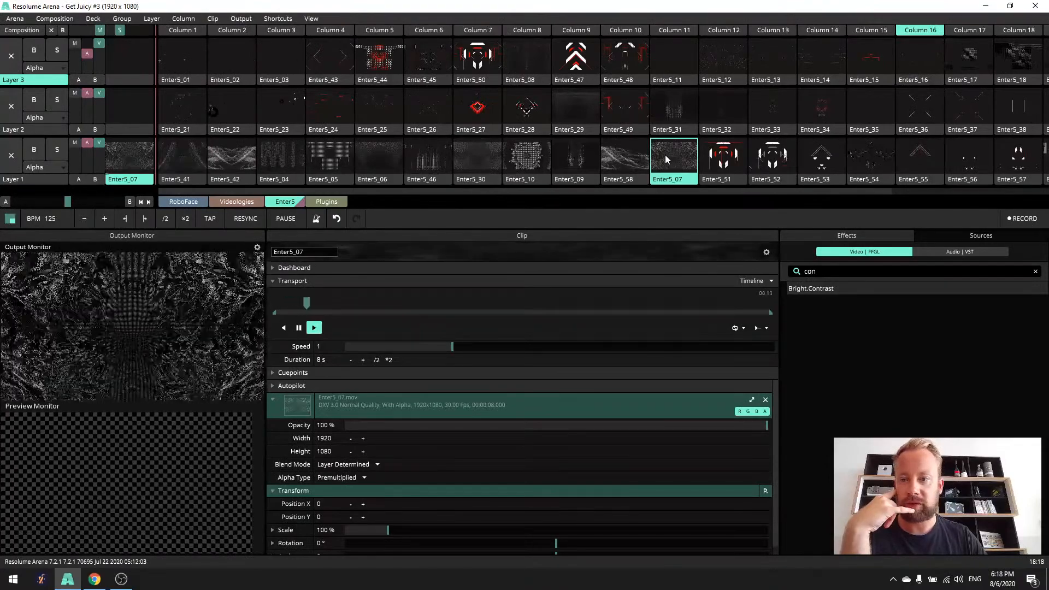
{"action": "left_click", "coordinate": [632, 158]}
{"action": "left_click_drag", "start_coordinate": [543, 193], "coordinate": [716, 191]}
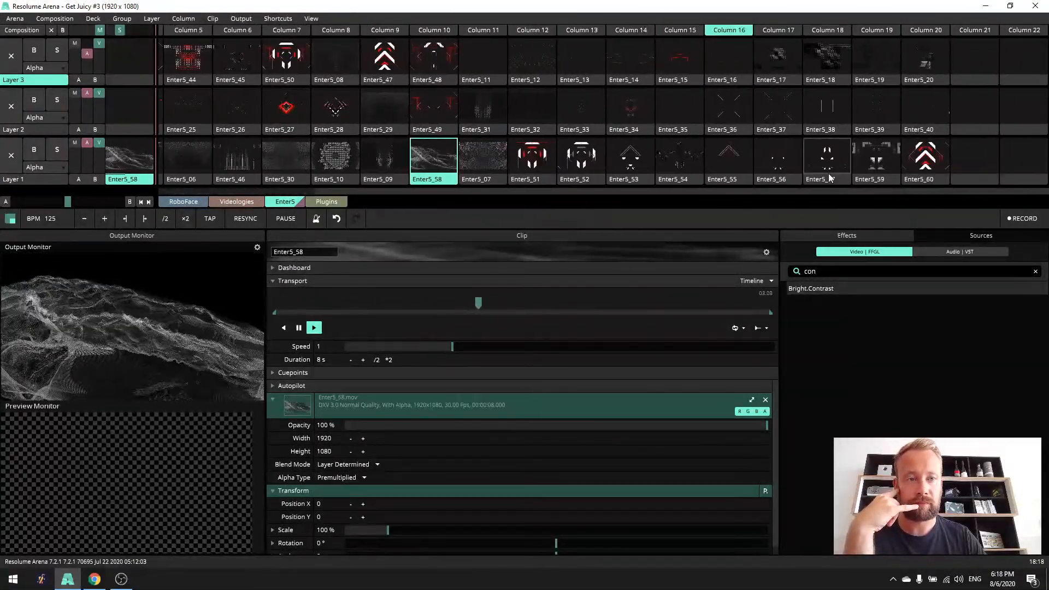
{"action": "left_click", "coordinate": [786, 59]}
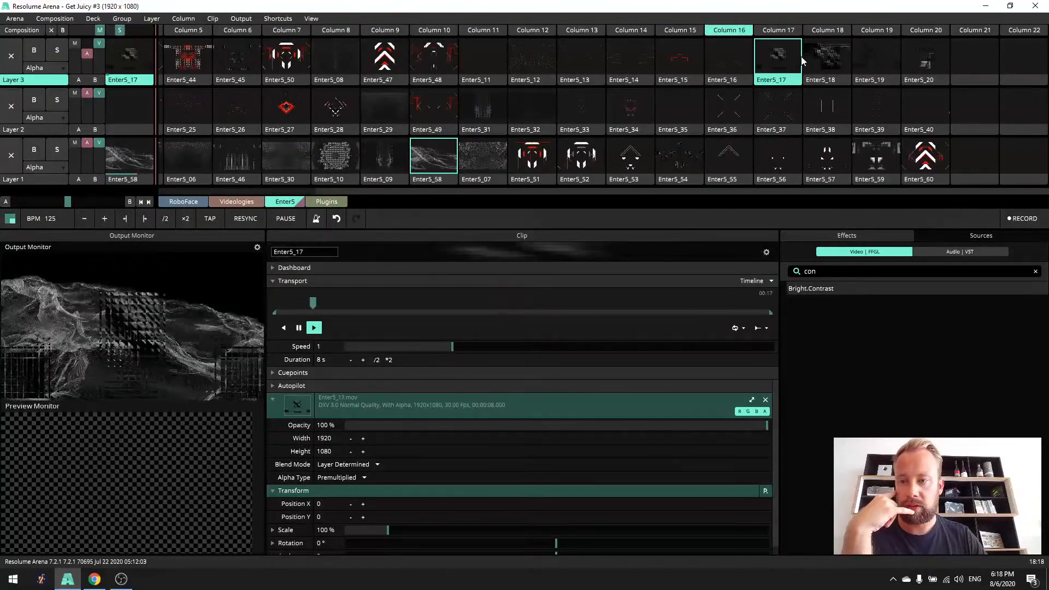
{"action": "left_click", "coordinate": [830, 61]}
{"action": "left_click", "coordinate": [378, 60]}
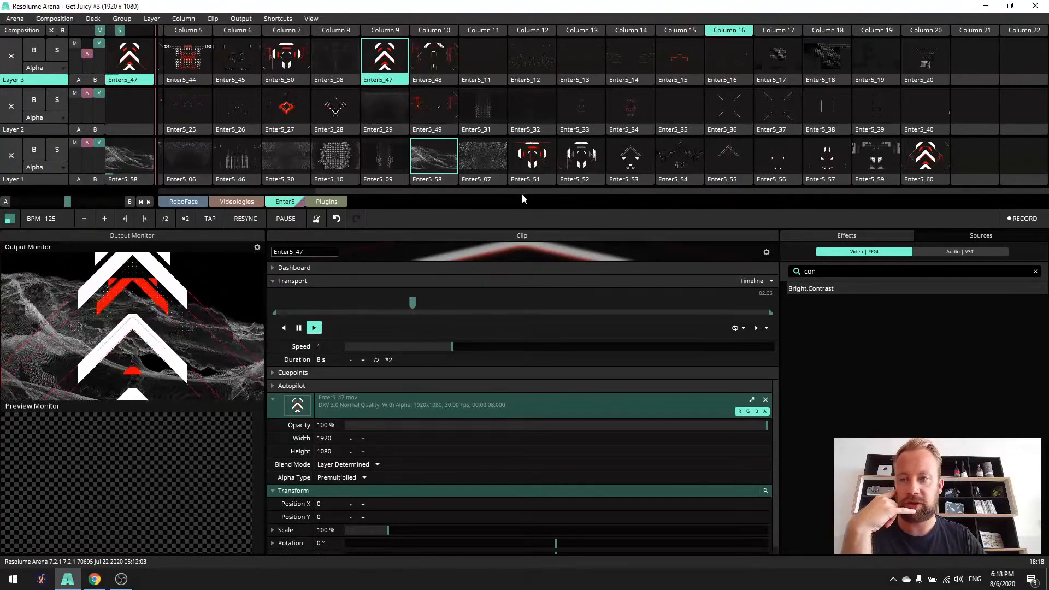
- Switch Layer 1 to Enter5_07 and add Enter5_24, replaced by Enter5_23, on Layer 2
{"action": "left_click", "coordinate": [482, 166]}
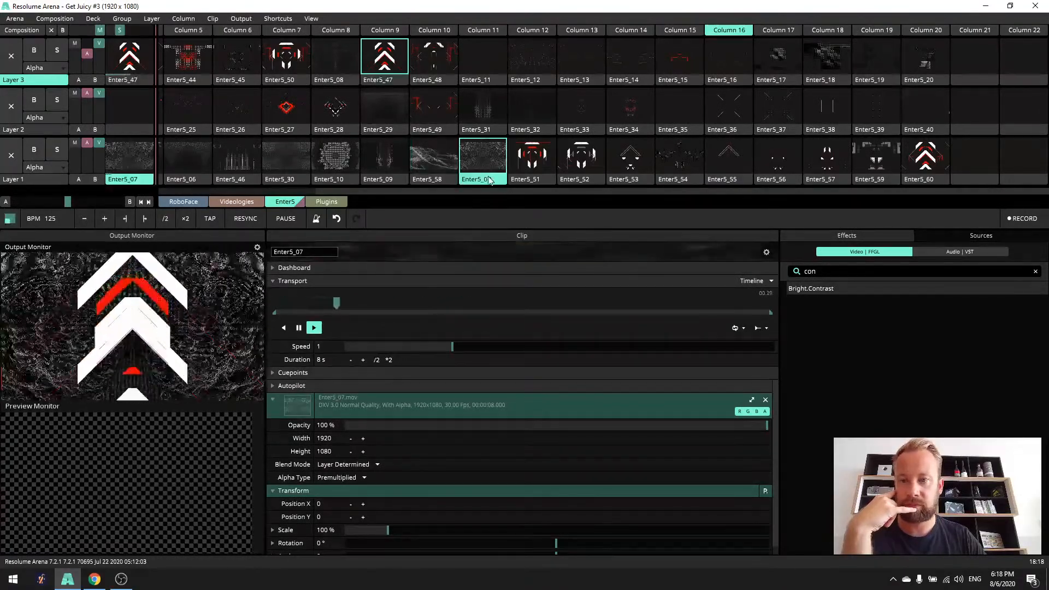
{"action": "left_click_drag", "start_coordinate": [485, 192], "coordinate": [349, 192]}
{"action": "left_click", "coordinate": [316, 106]}
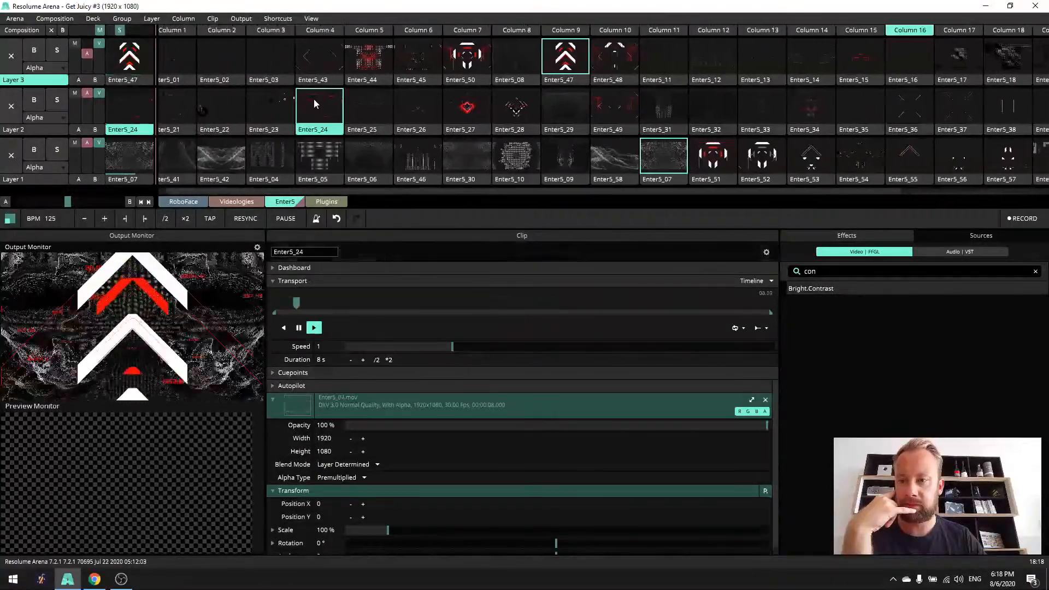
{"action": "left_click", "coordinate": [290, 115]}
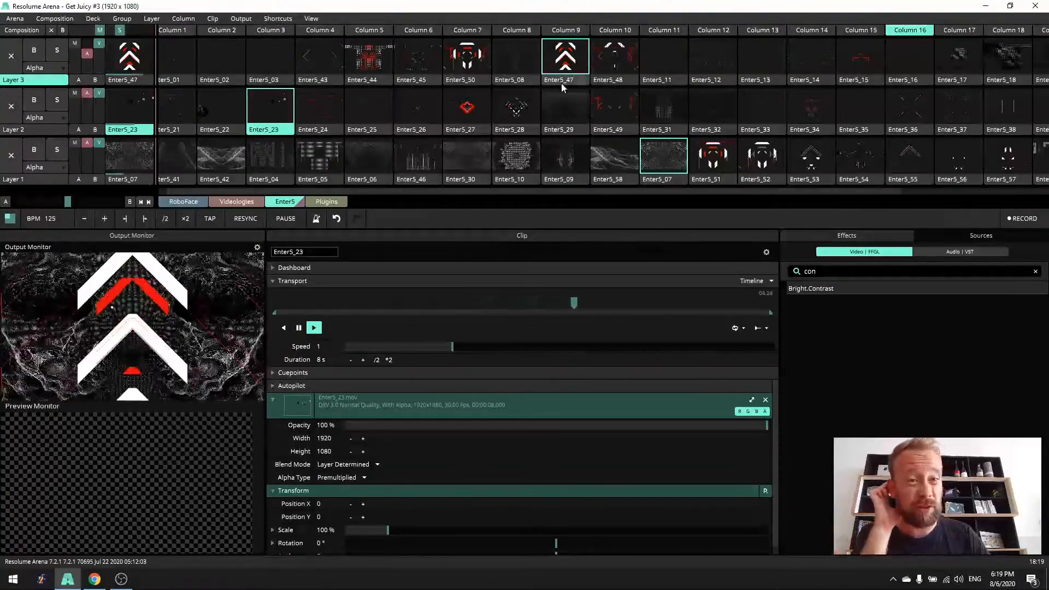
- Play Enter5_50 on Layer 3 and change the Layer 1 background to Enter5_10 and finally Enter5_54
{"action": "left_click", "coordinate": [468, 50]}
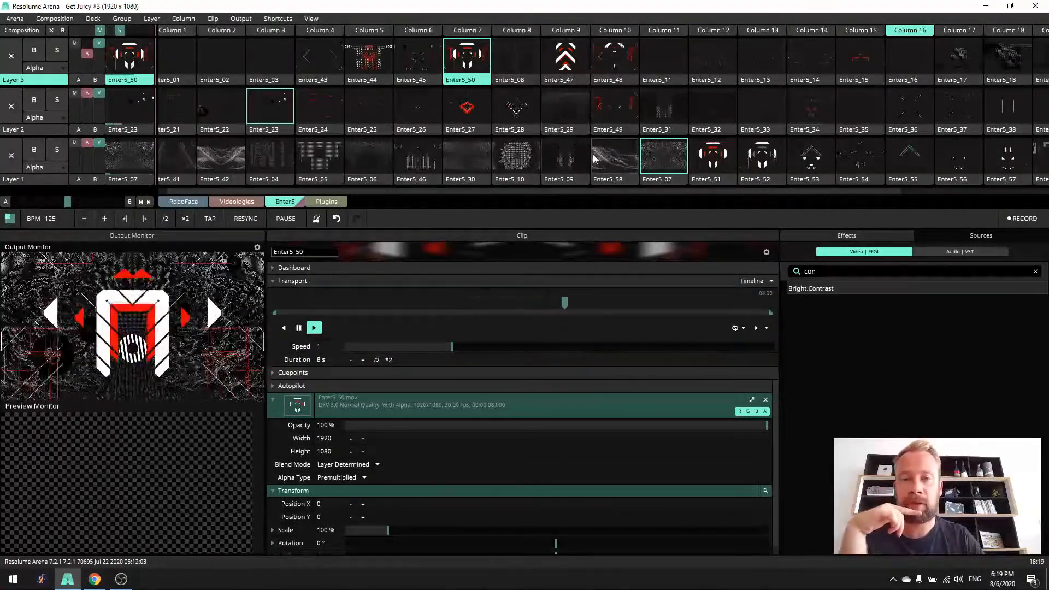
{"action": "left_click", "coordinate": [516, 159]}
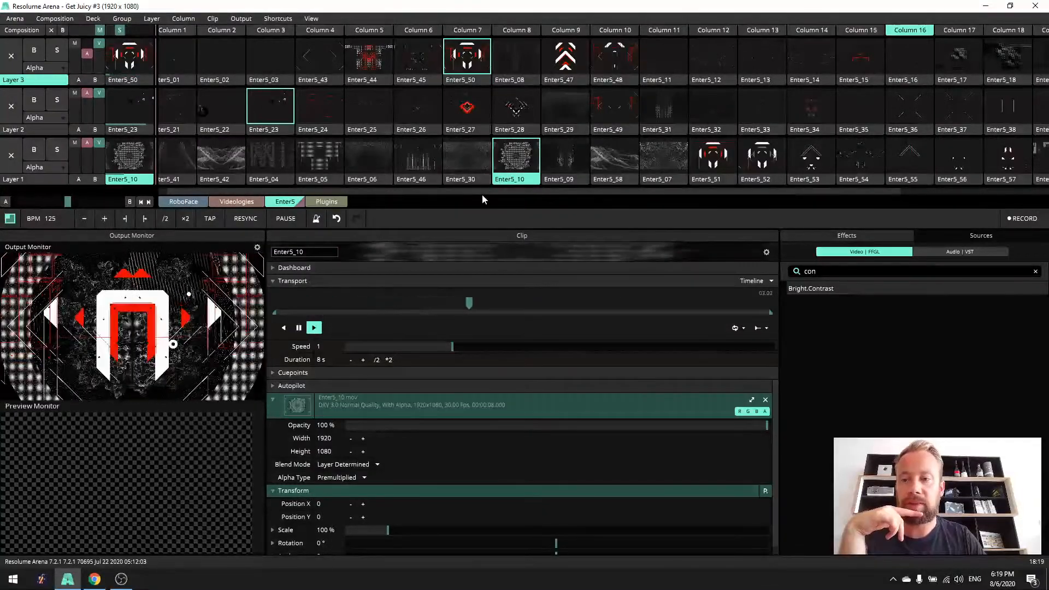
{"action": "left_click_drag", "start_coordinate": [447, 192], "coordinate": [486, 193]}
{"action": "left_click", "coordinate": [818, 164]}
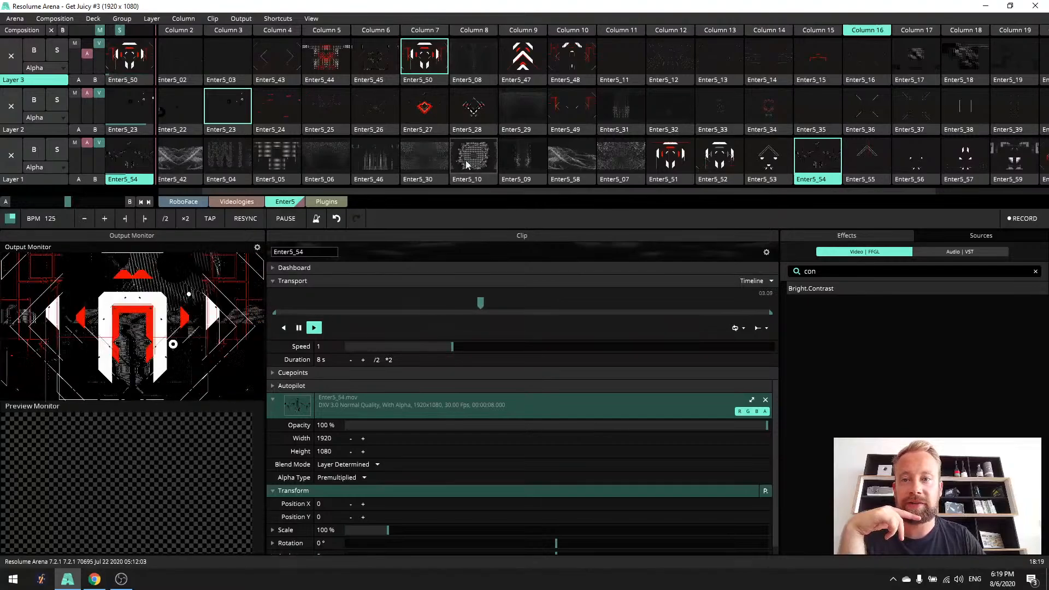
- Preview the Layer 2 clips Enter5_26 and Enter5_36 without sending them to the output
{"action": "left_click", "coordinate": [372, 132]}
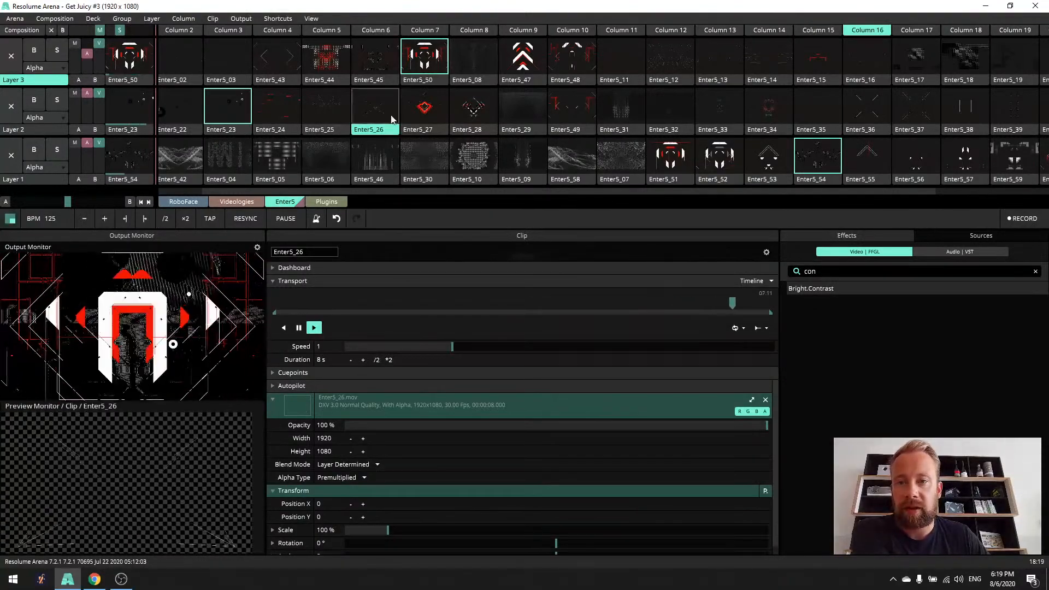
{"action": "left_click_drag", "start_coordinate": [612, 192], "coordinate": [744, 174]}
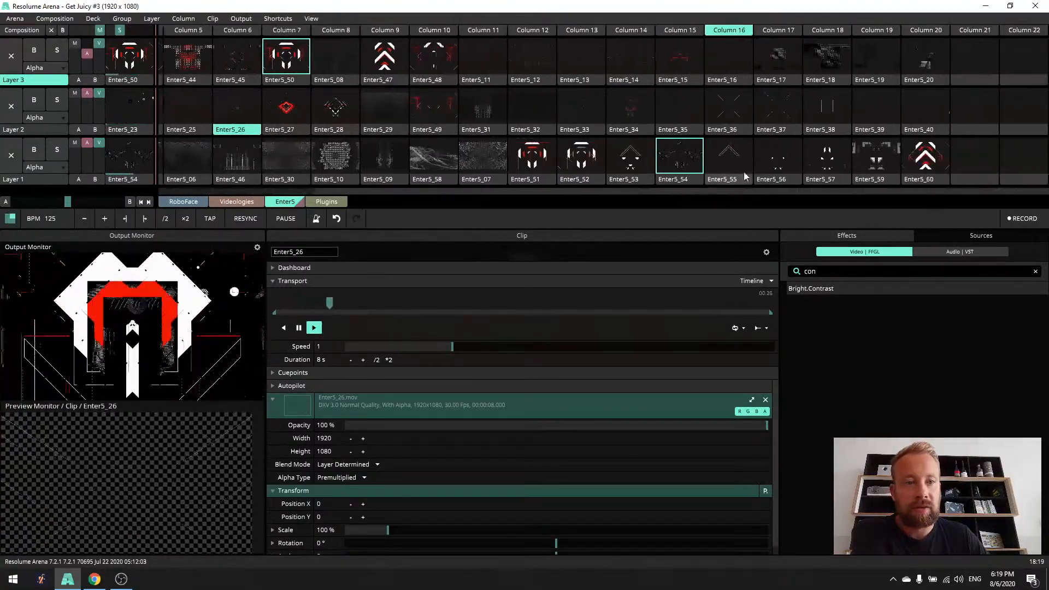
{"action": "left_click", "coordinate": [741, 130]}
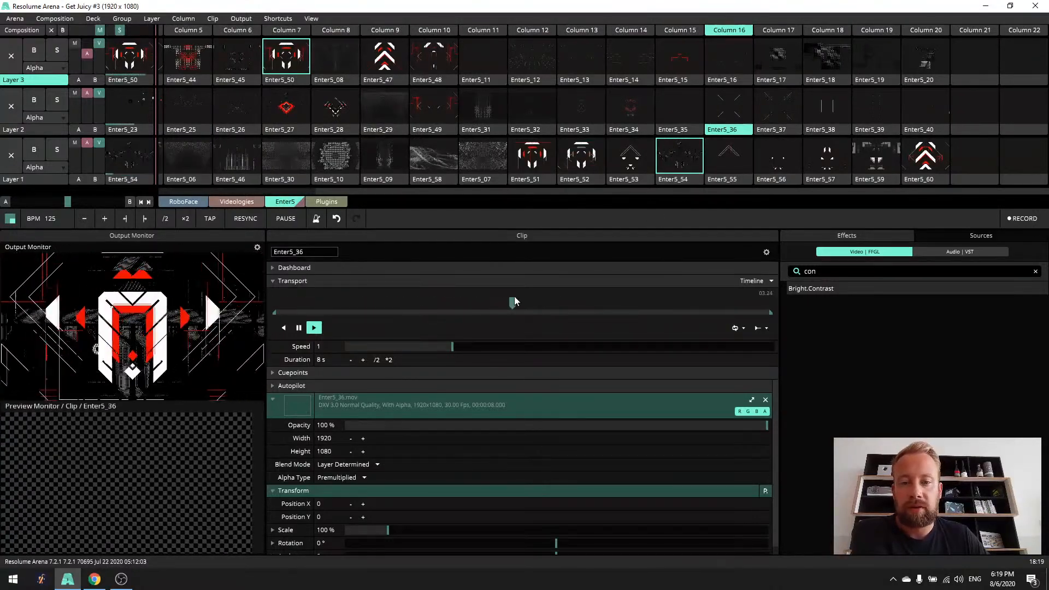
{"action": "left_click_drag", "start_coordinate": [687, 304], "coordinate": [344, 329]}
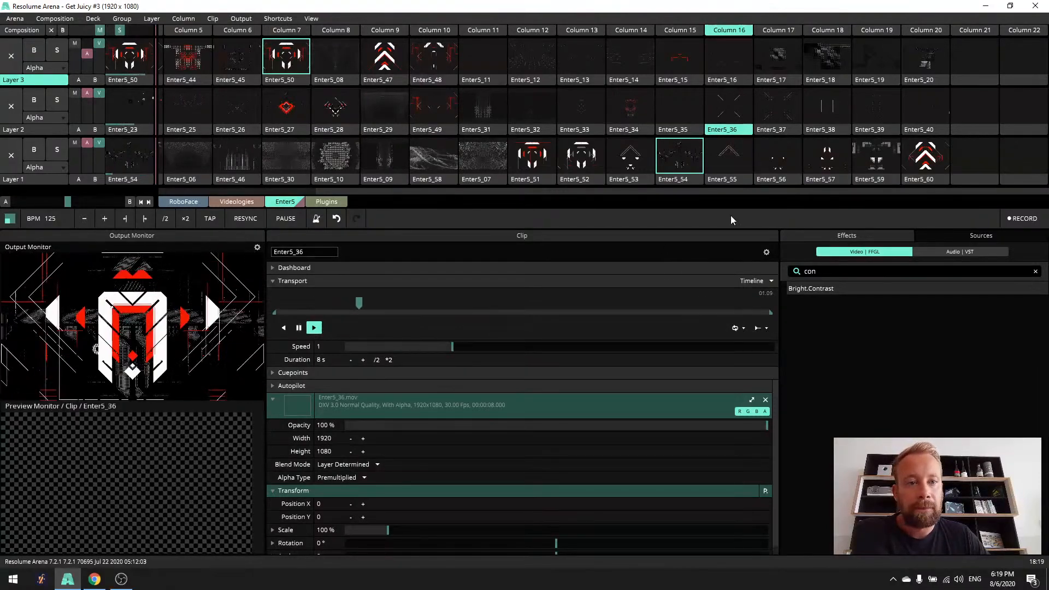
- Play Enter5_17 and its replacement Enter5_20 on Layer 3, and combine it with Enter5_34 on Layer 2
{"action": "left_click", "coordinate": [786, 55]}
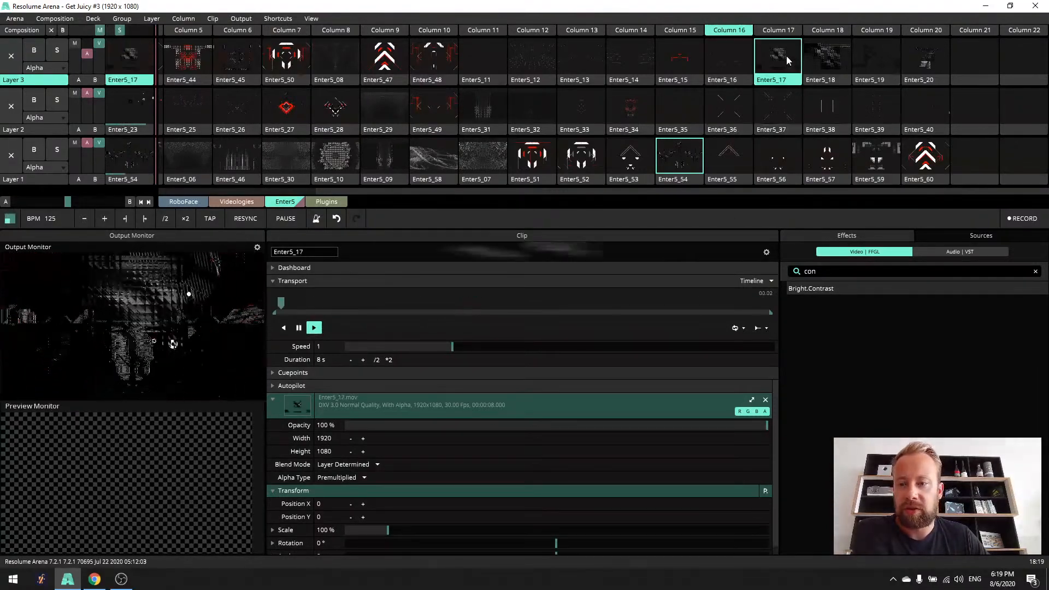
{"action": "left_click", "coordinate": [929, 56]}
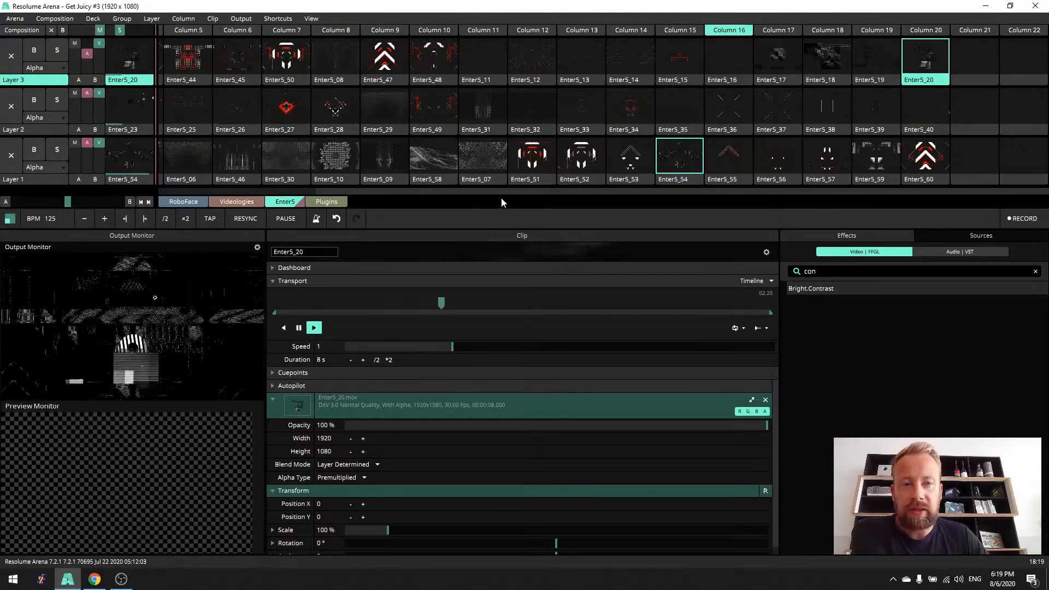
{"action": "left_click", "coordinate": [634, 112]}
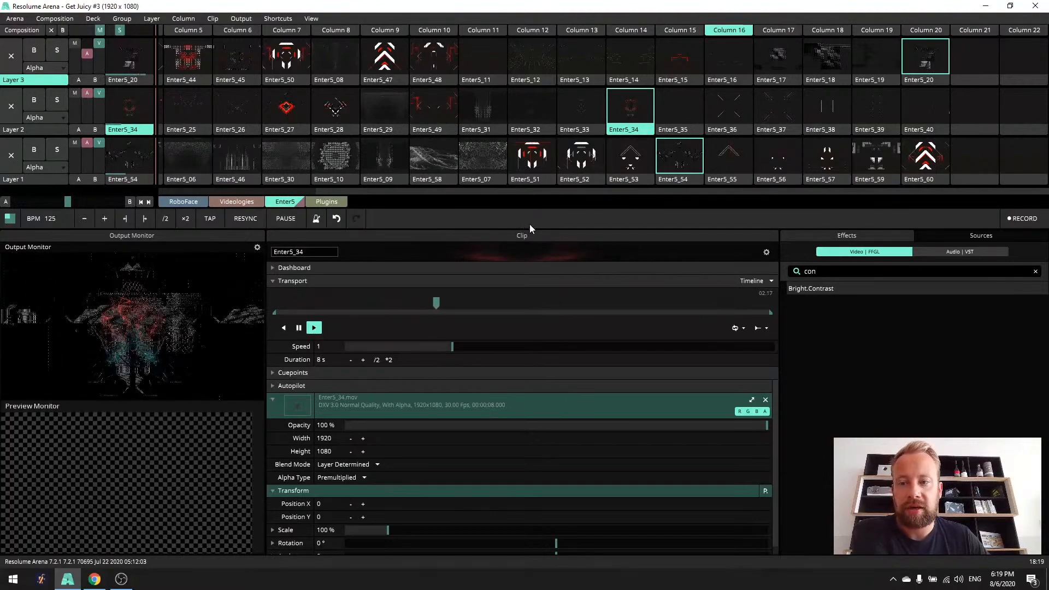
- Trigger all of Column 1 to play Enter5_01, Enter5_21 and Enter5_41 together
{"action": "left_click_drag", "start_coordinate": [628, 194], "coordinate": [467, 198]}
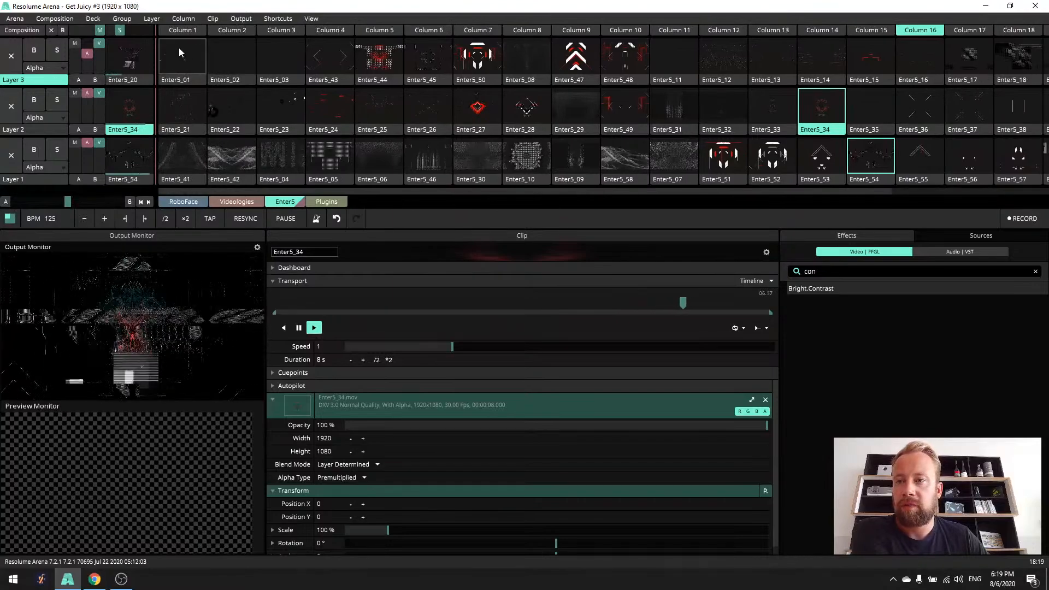
{"action": "left_click", "coordinate": [186, 33]}
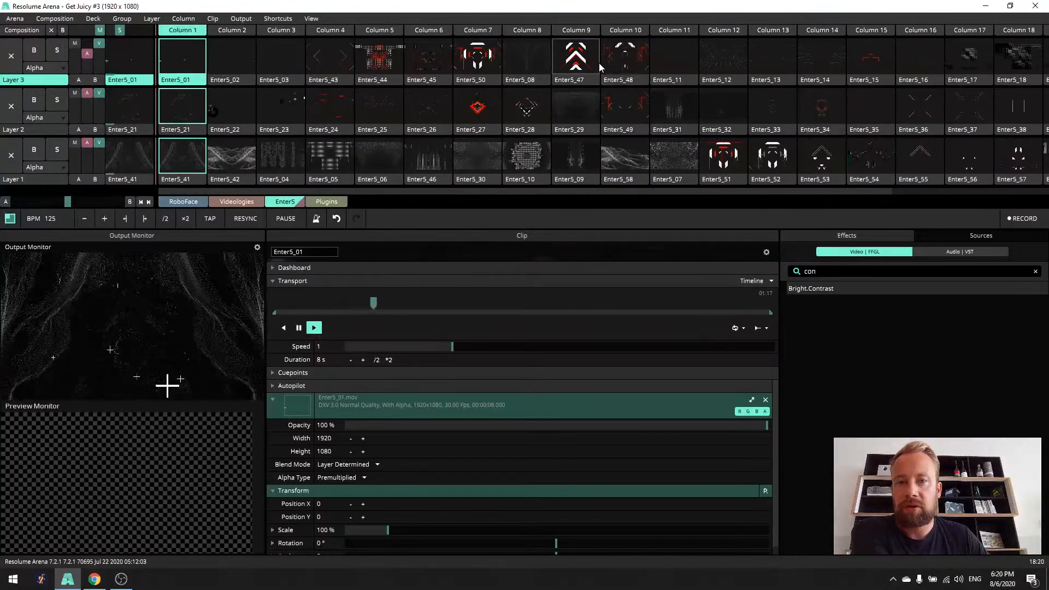
- Trigger Columns 11, 14, 13 and 16 one after another to play each column's three layered Enter5 clips together
{"action": "left_click", "coordinate": [680, 34]}
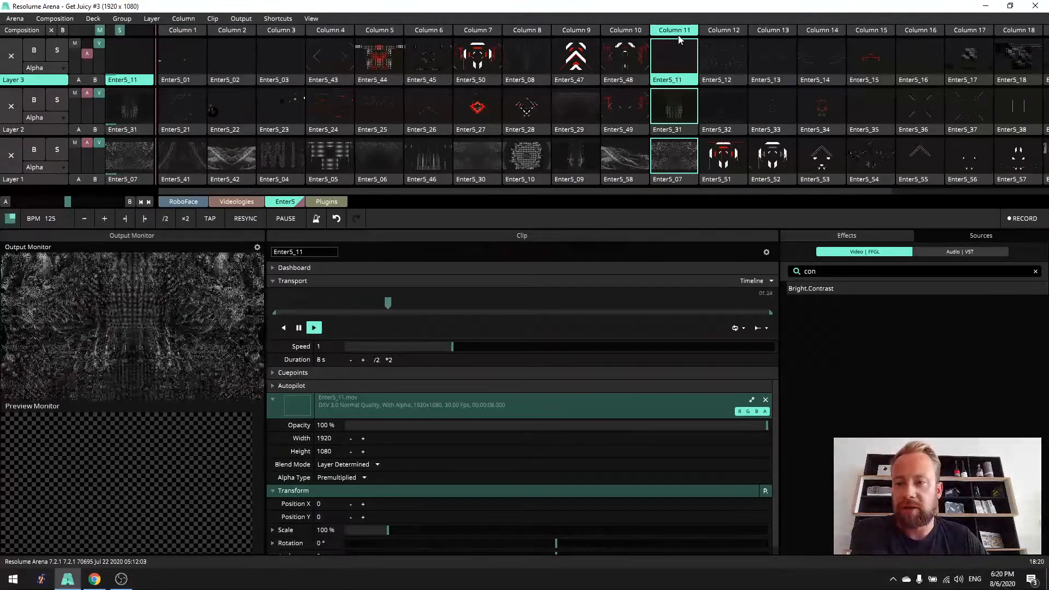
{"action": "left_click_drag", "start_coordinate": [664, 193], "coordinate": [759, 196]}
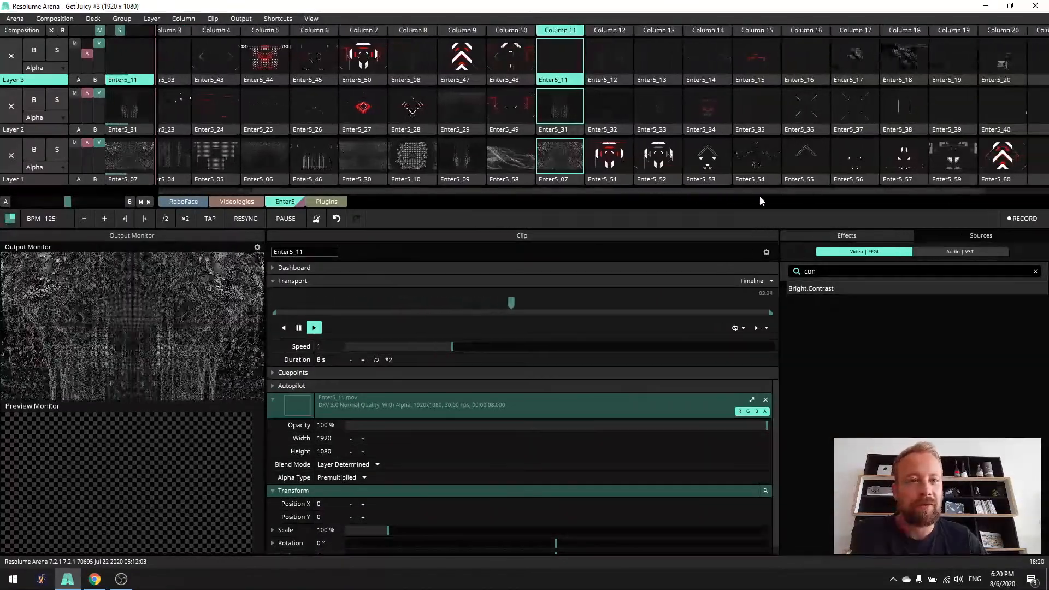
{"action": "left_click", "coordinate": [722, 34]}
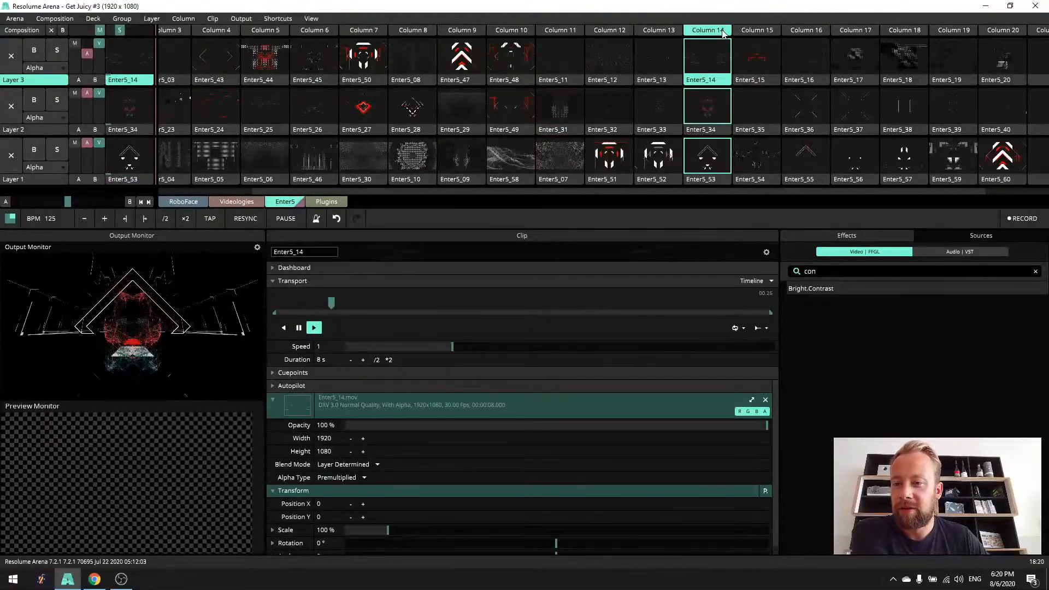
{"action": "left_click", "coordinate": [663, 34]}
{"action": "left_click_drag", "start_coordinate": [661, 186], "coordinate": [751, 198]}
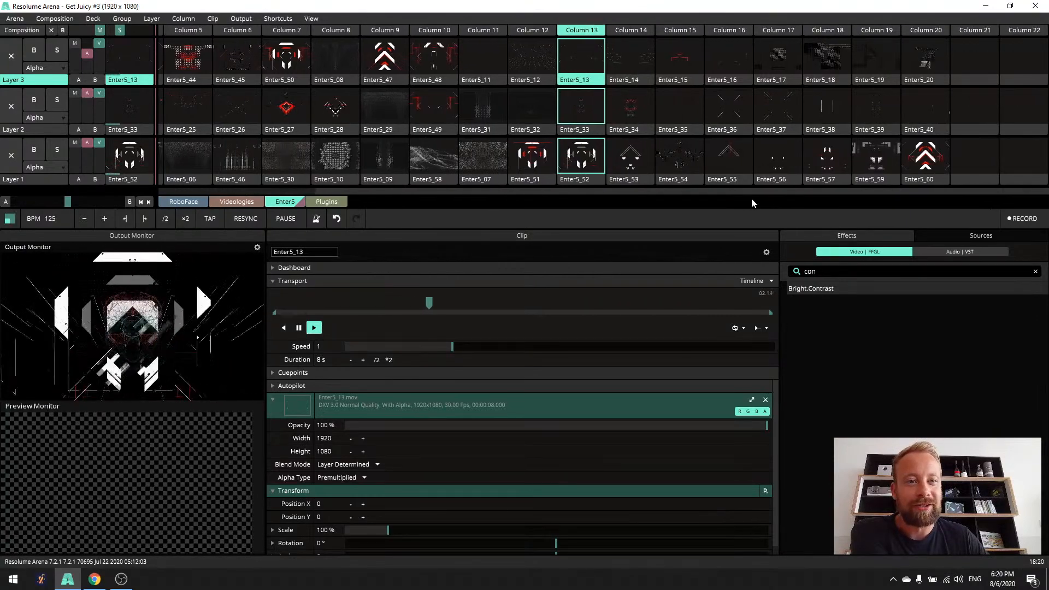
{"action": "left_click", "coordinate": [727, 34]}
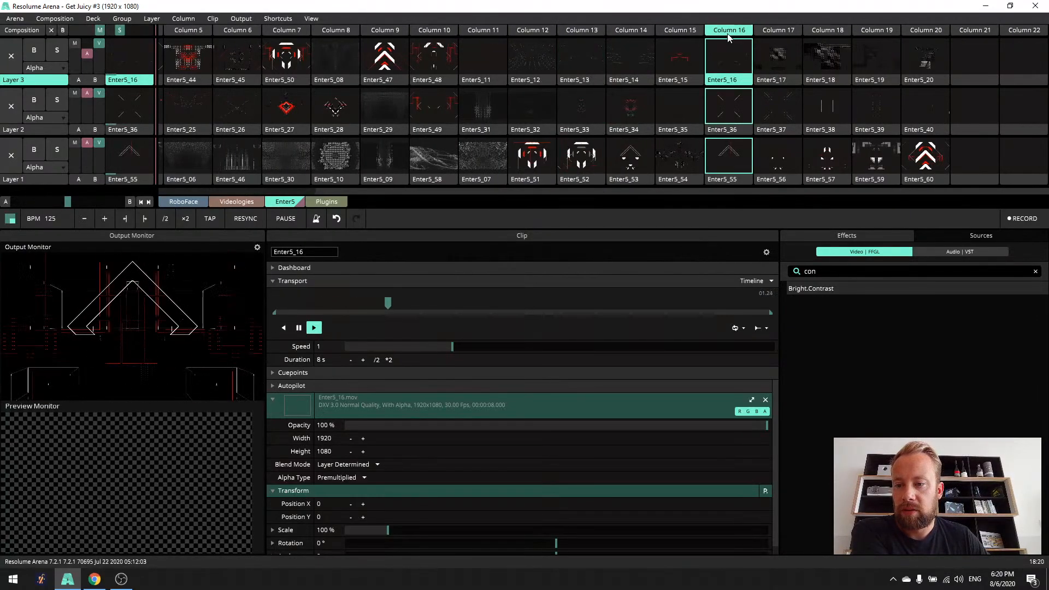
- Preview Enter5_60, then move it to Layer 3 and Enter5_36 to Layer 2 in the empty Column 21
{"action": "left_click", "coordinate": [937, 181]}
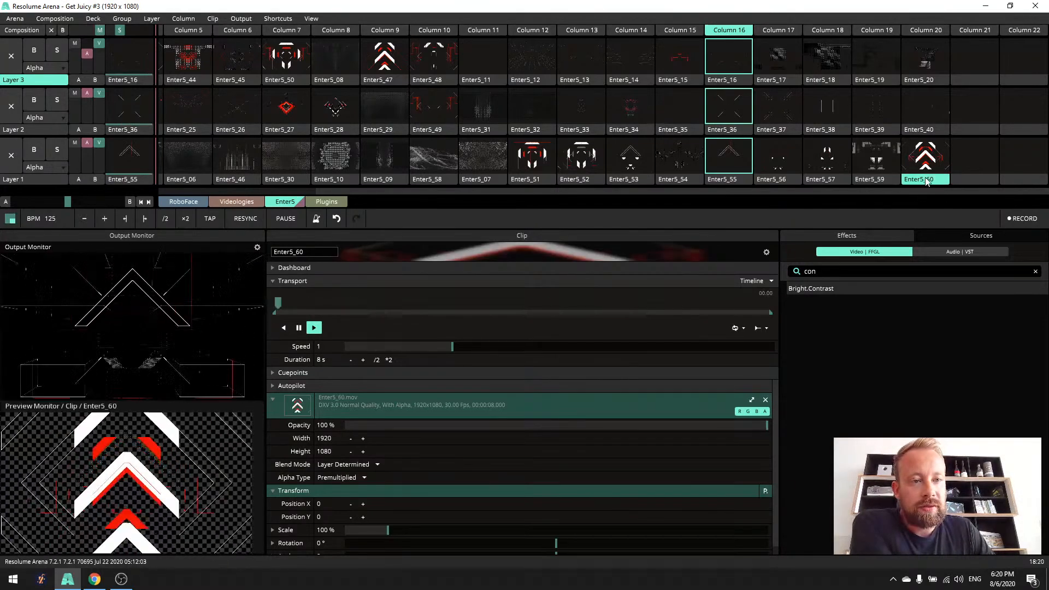
{"action": "left_click_drag", "start_coordinate": [925, 158], "coordinate": [977, 57]}
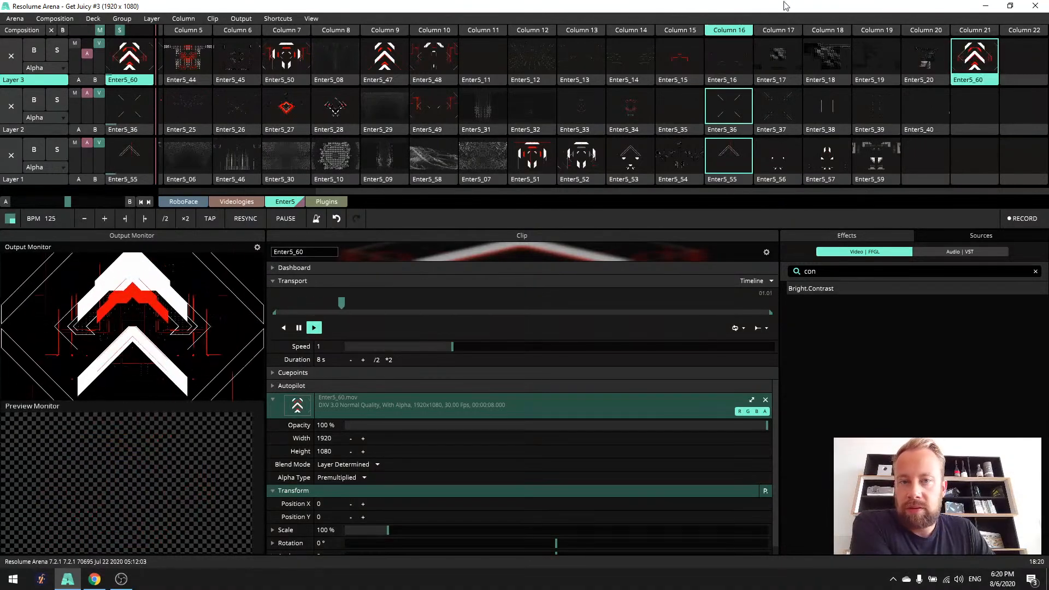
{"action": "left_click_drag", "start_coordinate": [730, 108], "coordinate": [980, 114]}
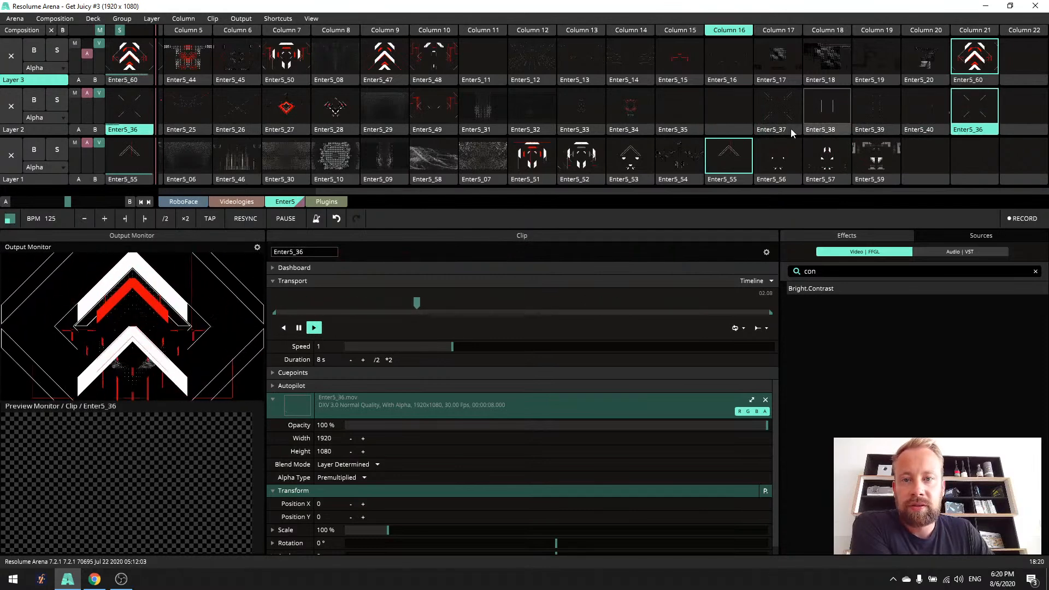
- Cut Enter5_24 from Layer 2, paste it into the Layer 1 slot of Column 21, and trigger that whole column
{"action": "left_click_drag", "start_coordinate": [555, 191], "coordinate": [404, 192]}
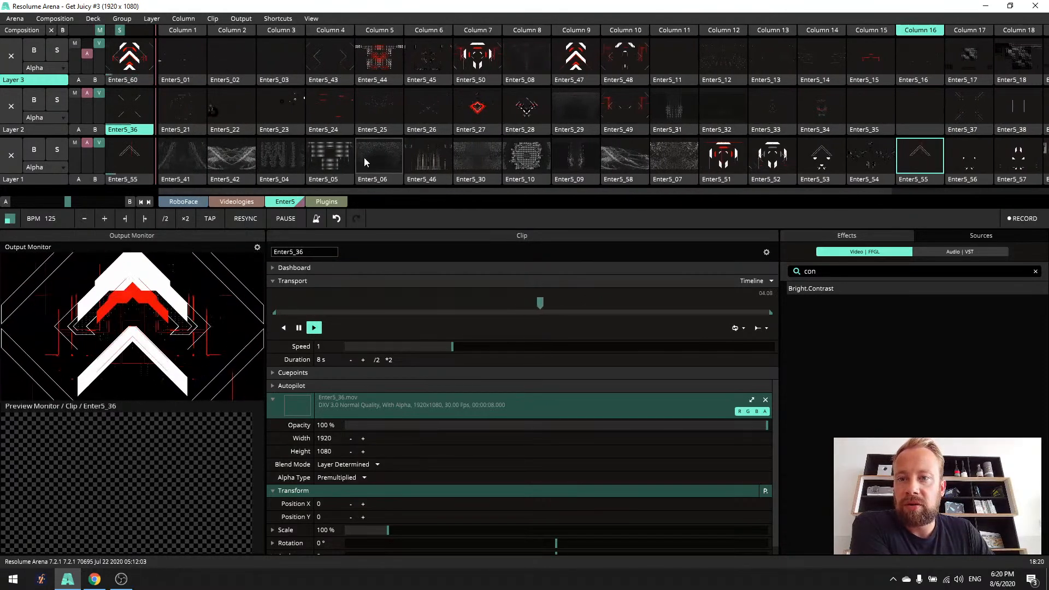
{"action": "right_click", "coordinate": [340, 130]}
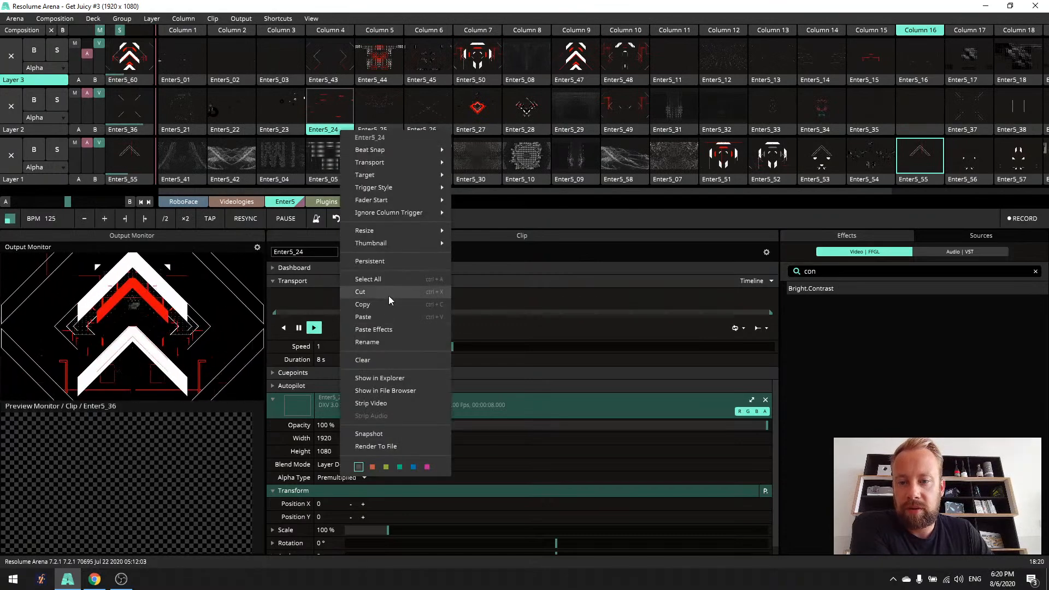
{"action": "left_click", "coordinate": [388, 293]}
{"action": "left_click_drag", "start_coordinate": [461, 192], "coordinate": [778, 198]}
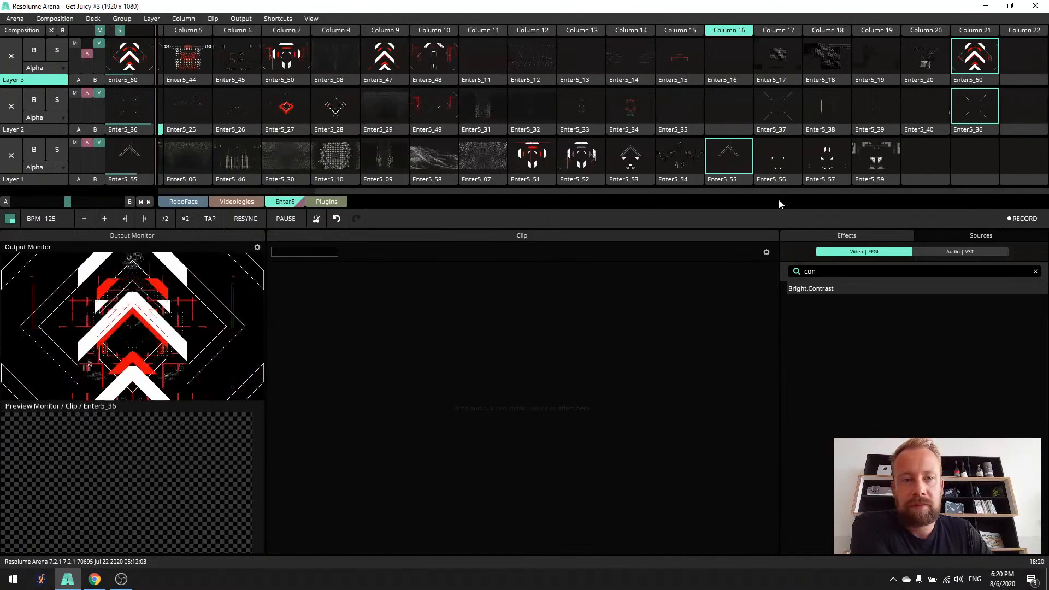
{"action": "left_click", "coordinate": [961, 173]}
{"action": "right_click", "coordinate": [977, 180]}
{"action": "left_click", "coordinate": [917, 365]}
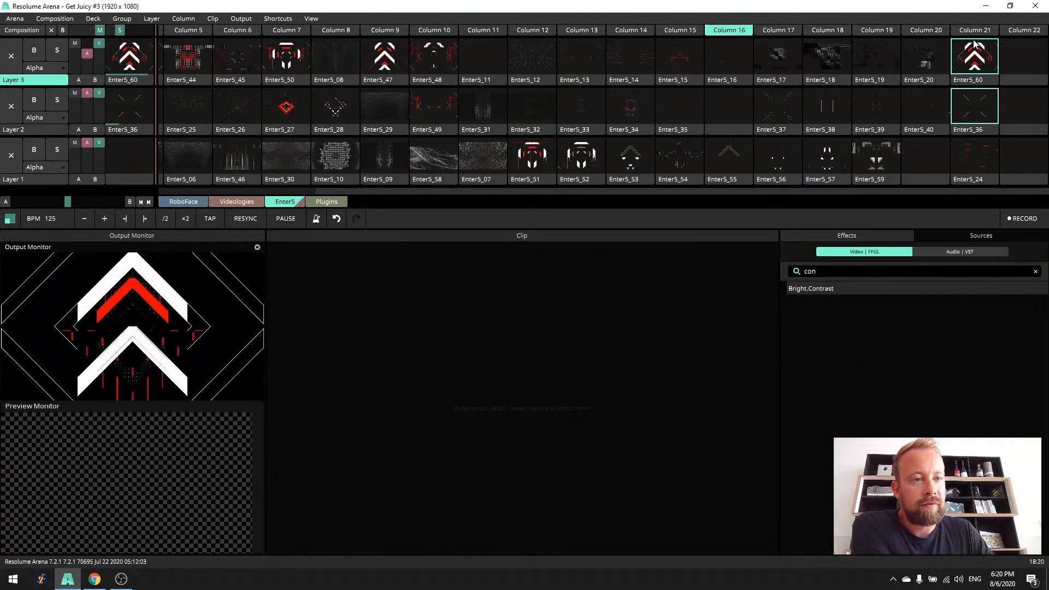
{"action": "left_click", "coordinate": [973, 32]}
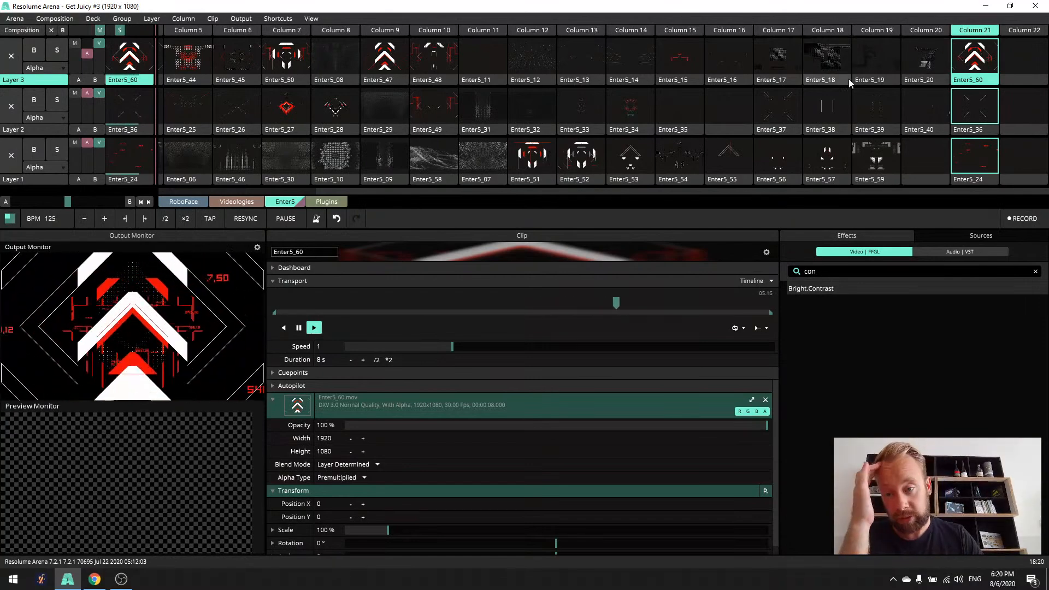
- Switch Layer 3 through Enter5_47, Enter5_50 and finally Enter5_44, with Enter5_27 playing on Layer 2
{"action": "left_click", "coordinate": [390, 58]}
{"action": "left_click", "coordinate": [303, 72]}
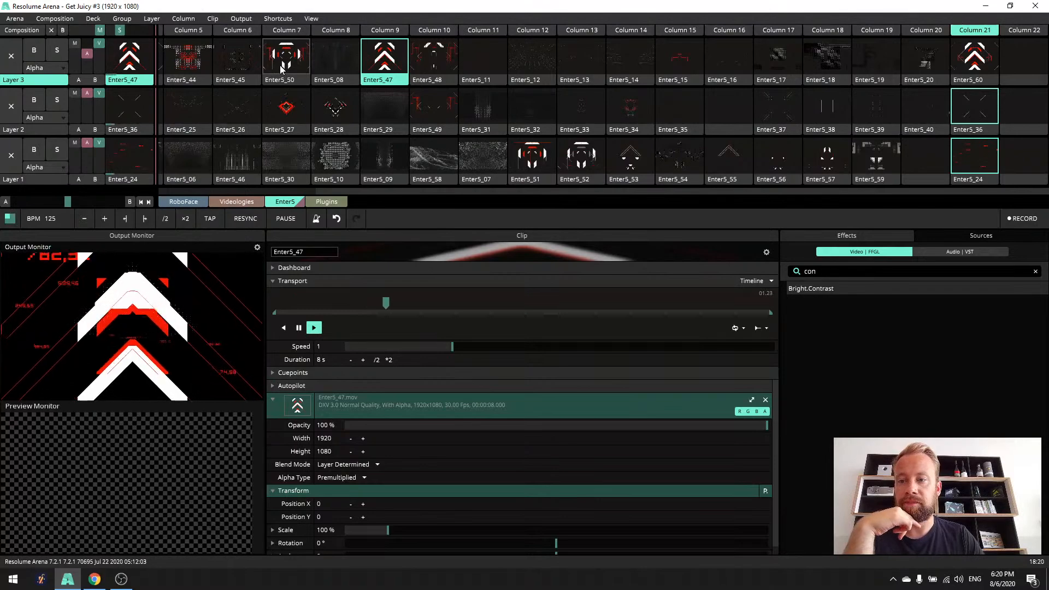
{"action": "left_click_drag", "start_coordinate": [566, 190], "coordinate": [391, 198]}
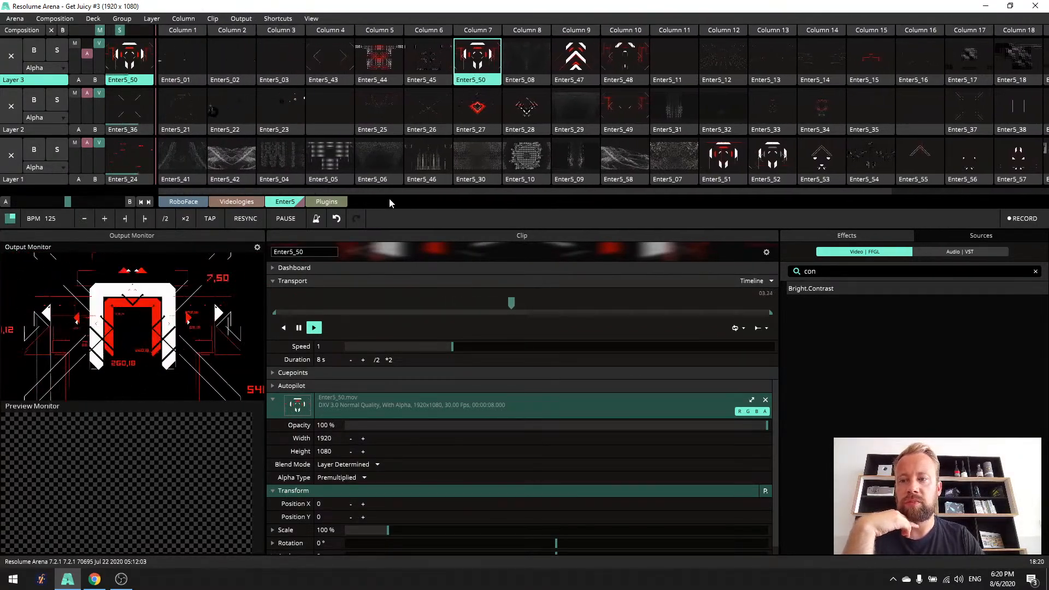
{"action": "left_click", "coordinate": [477, 106]}
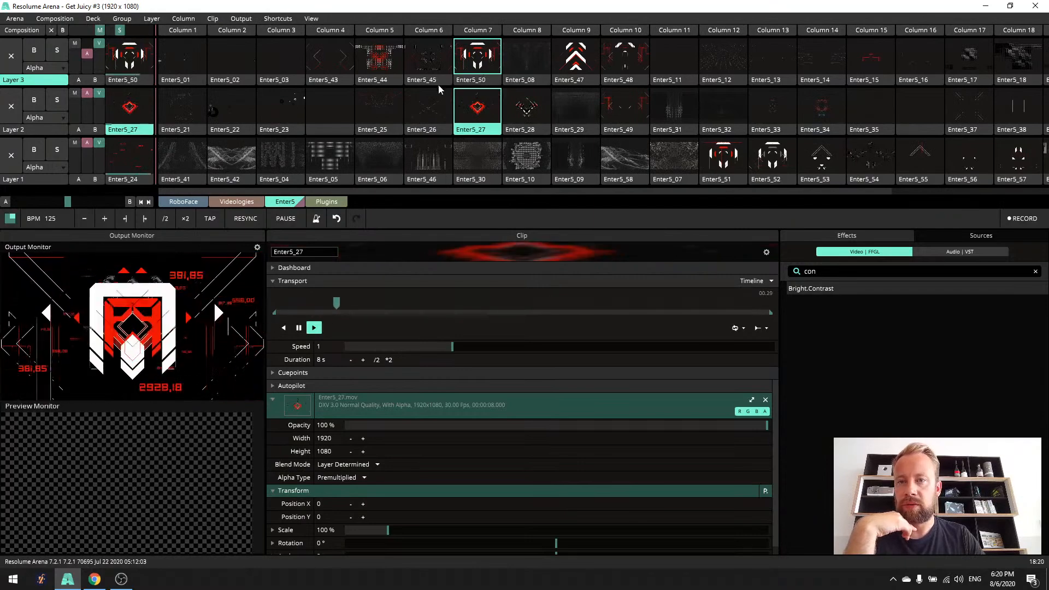
{"action": "left_click", "coordinate": [389, 62]}
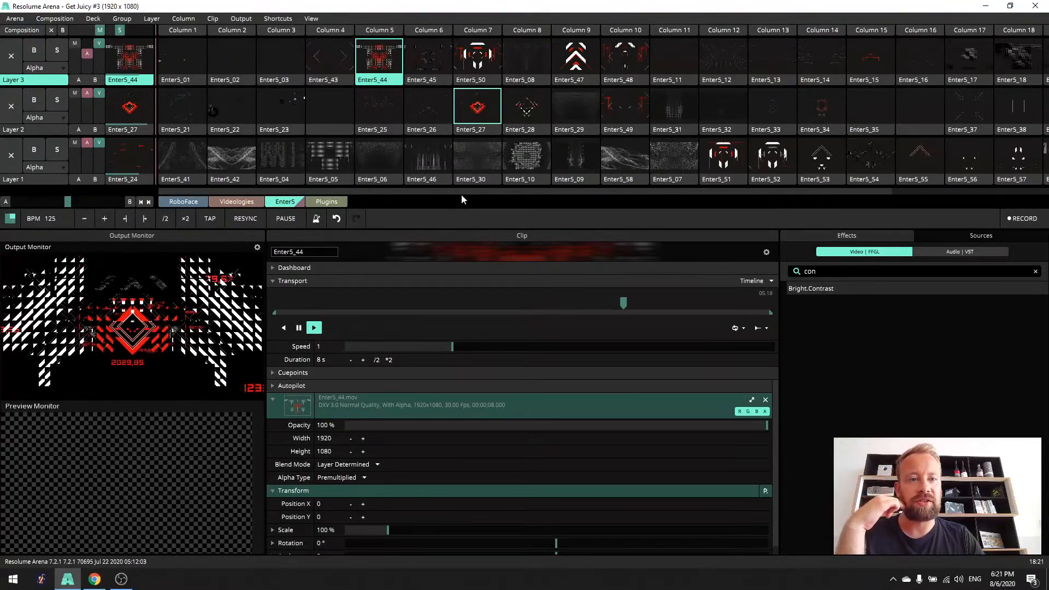
- Combine the Enter5_10 background on Layer 1 with Enter5_26 on Layer 2 and Enter5_12 on Layer 3
{"action": "left_click", "coordinate": [519, 155]}
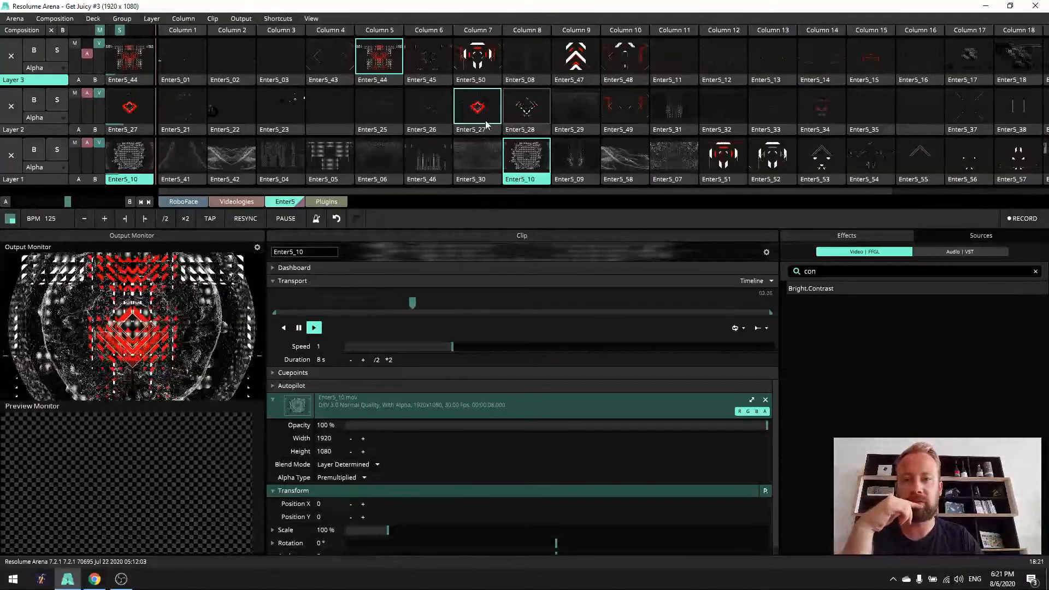
{"action": "left_click", "coordinate": [440, 116]}
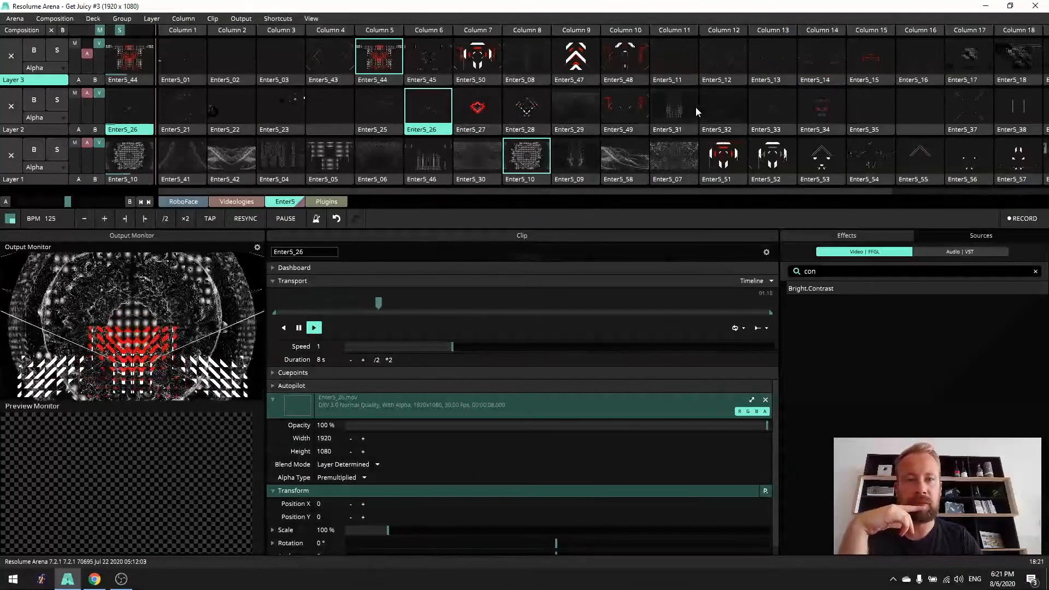
{"action": "left_click", "coordinate": [723, 49]}
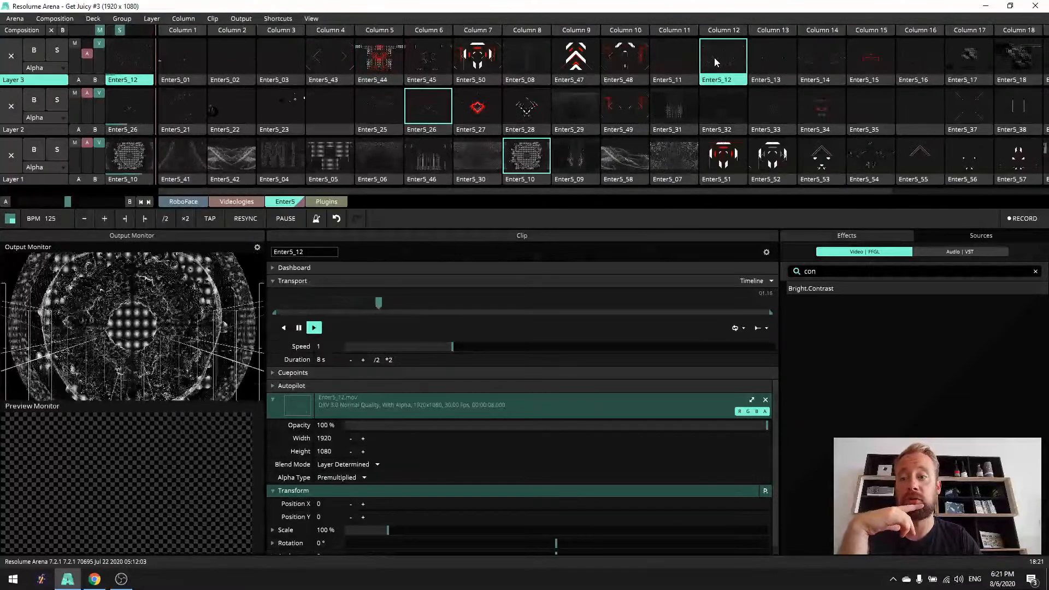
- Play Enter5_34 and its replacement Enter5_33 as the Layer 2 detail clip
{"action": "left_click_drag", "start_coordinate": [582, 192], "coordinate": [715, 184]}
{"action": "left_click", "coordinate": [671, 107]}
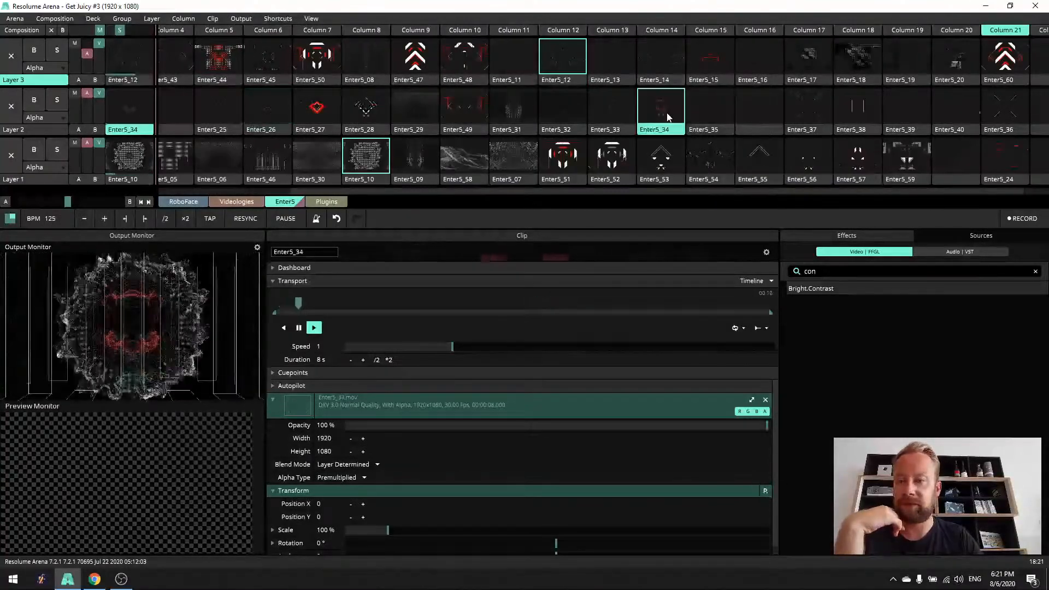
{"action": "left_click", "coordinate": [628, 127]}
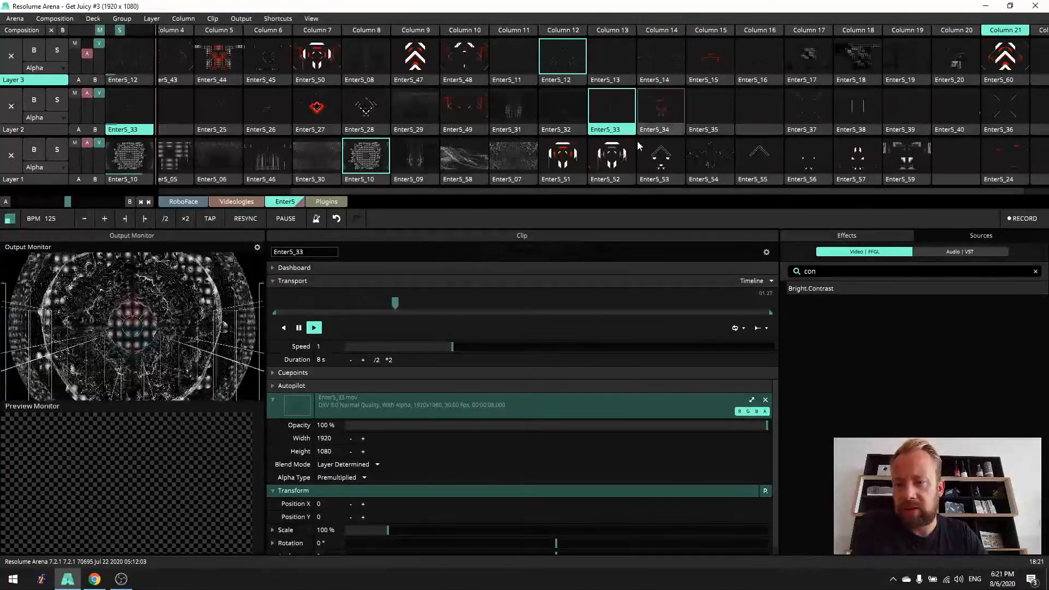
- Change the Layer 1 background to Enter5_55 and finally Enter5_54, and play Enter5_14 on Layer 3
{"action": "left_click", "coordinate": [772, 162]}
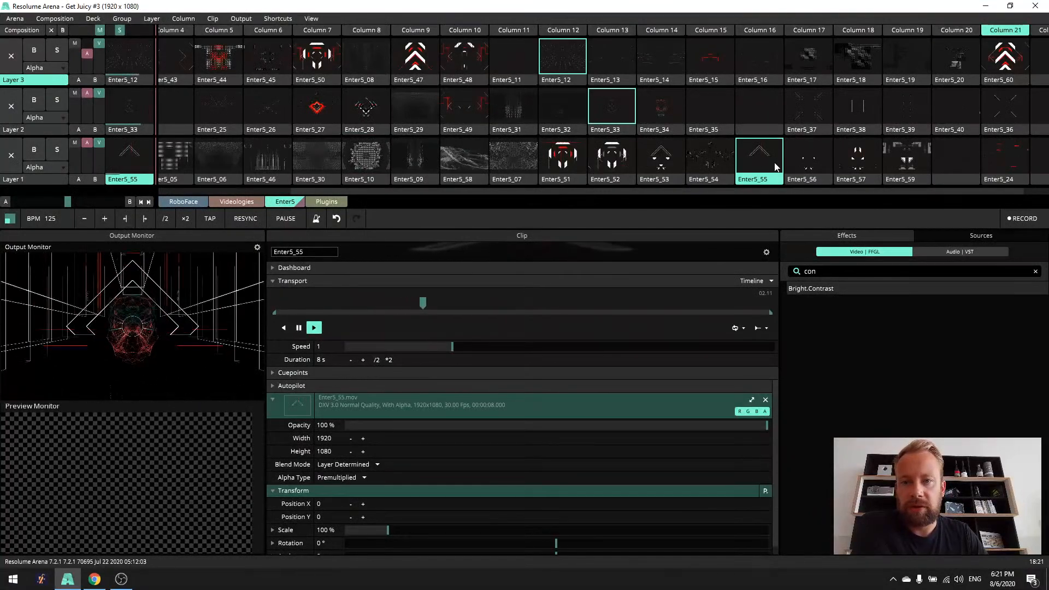
{"action": "left_click", "coordinate": [705, 164]}
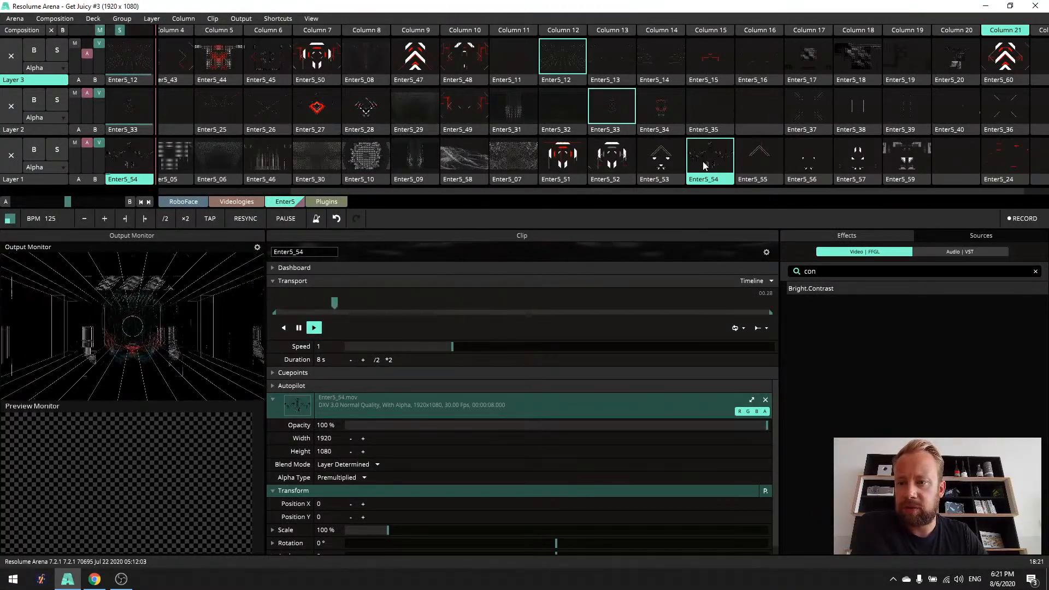
{"action": "left_click_drag", "start_coordinate": [706, 192], "coordinate": [736, 194]}
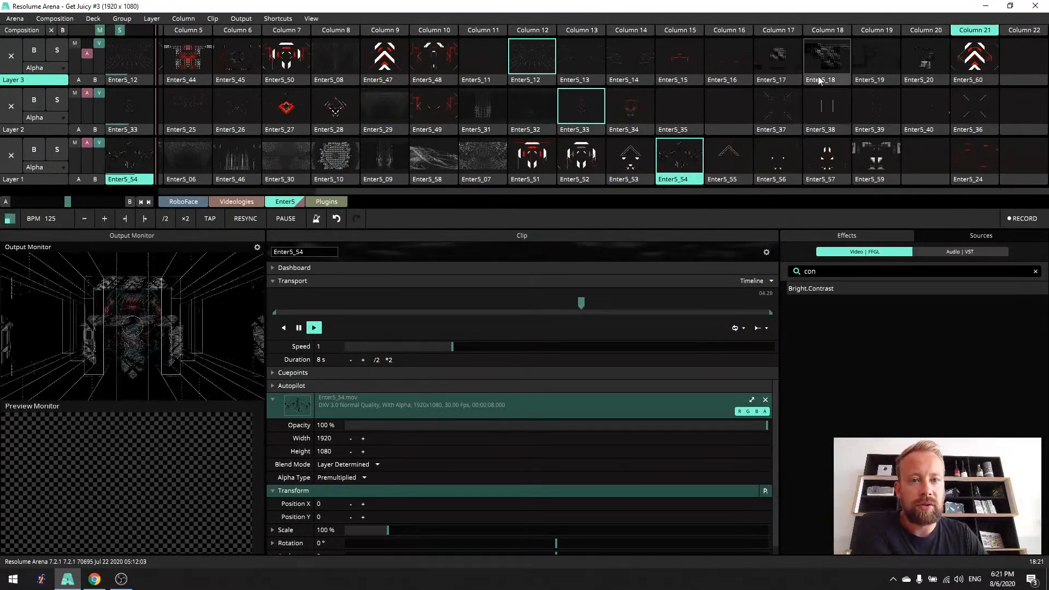
{"action": "left_click", "coordinate": [619, 69]}
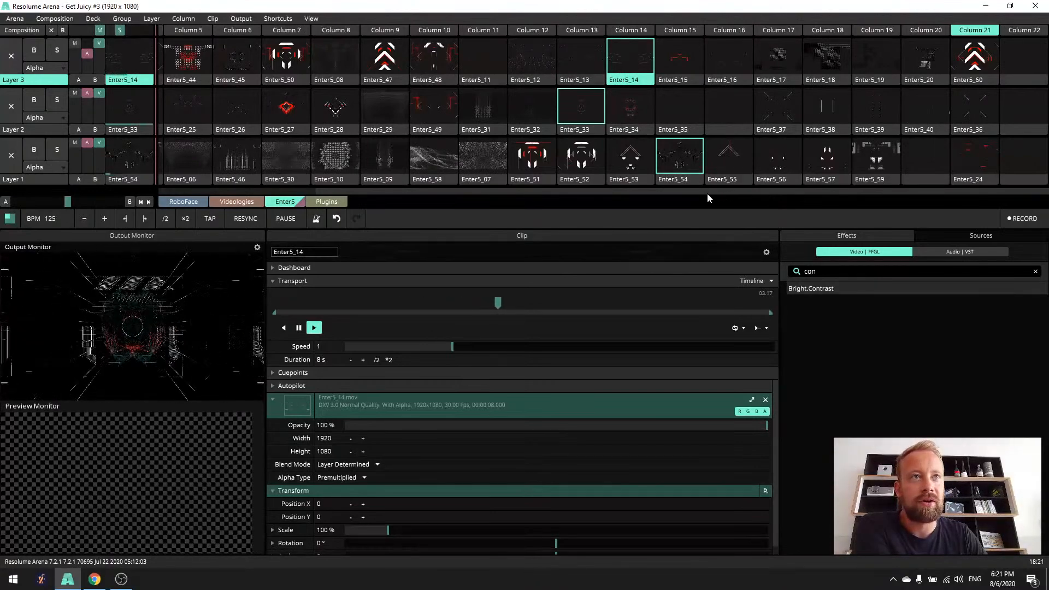
- Return to the opening look by triggering all of Column 1, with Enter5_01, Enter5_21 and Enter5_41
{"action": "left_click_drag", "start_coordinate": [712, 195], "coordinate": [527, 189]}
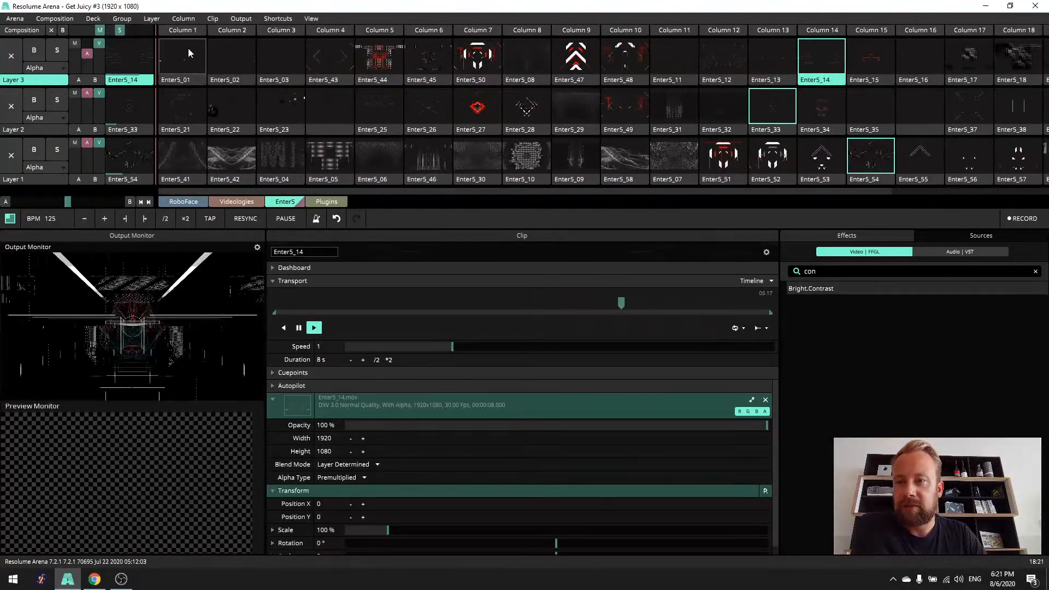
{"action": "left_click", "coordinate": [191, 31]}
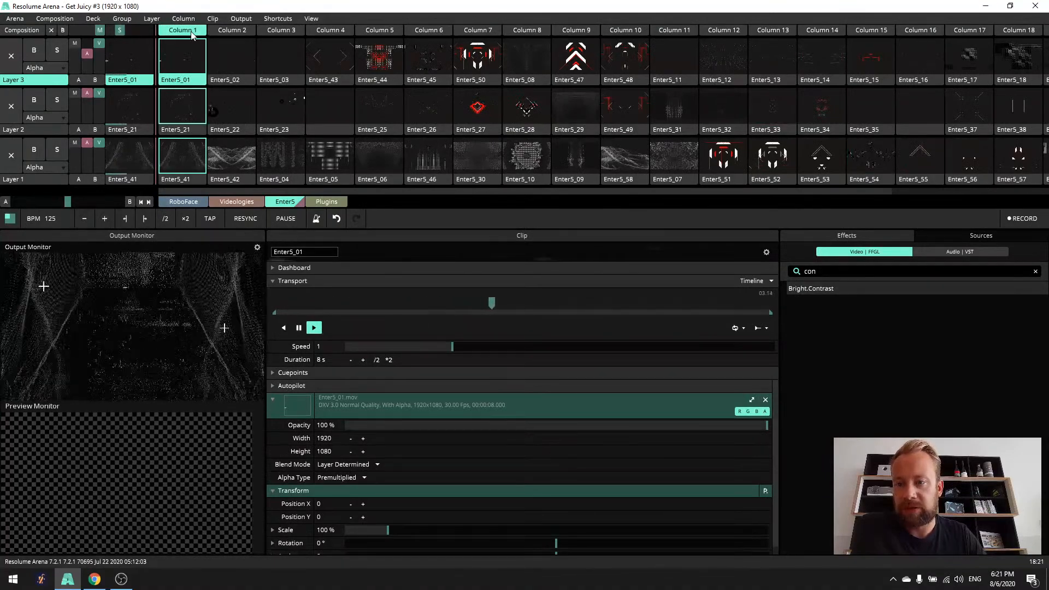
{"action": "left_click_drag", "start_coordinate": [359, 192], "coordinate": [545, 190]}
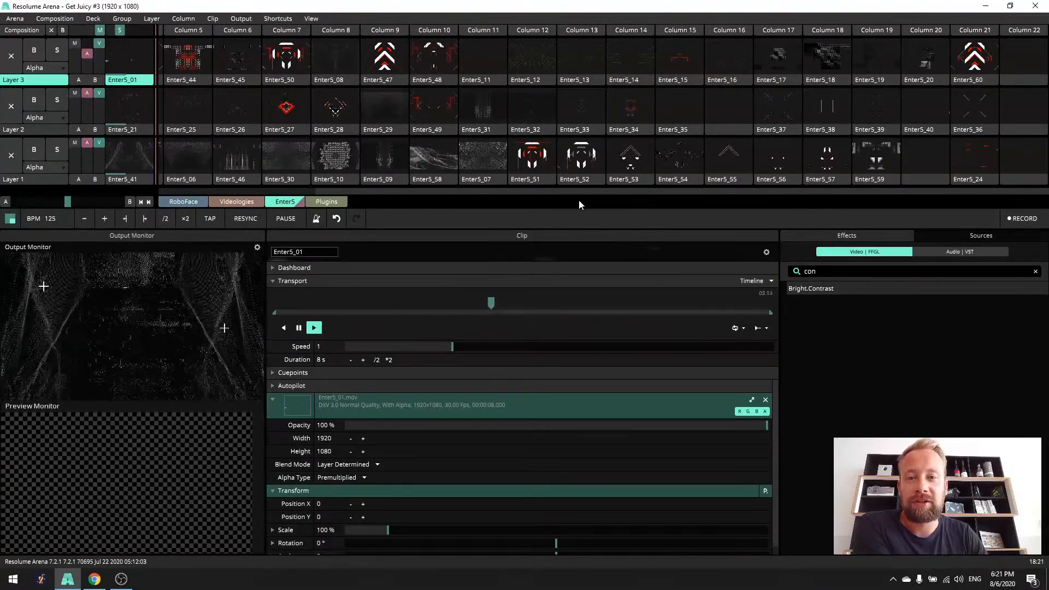
{"action": "left_click_drag", "start_coordinate": [620, 192], "coordinate": [638, 211]}
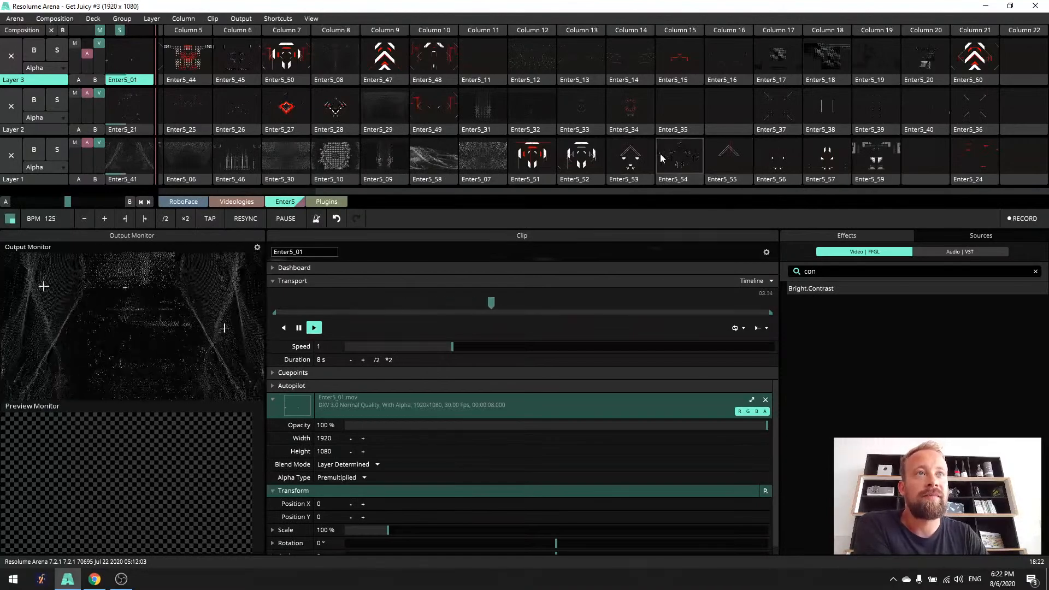
{"action": "left_click_drag", "start_coordinate": [649, 191], "coordinate": [505, 198]}
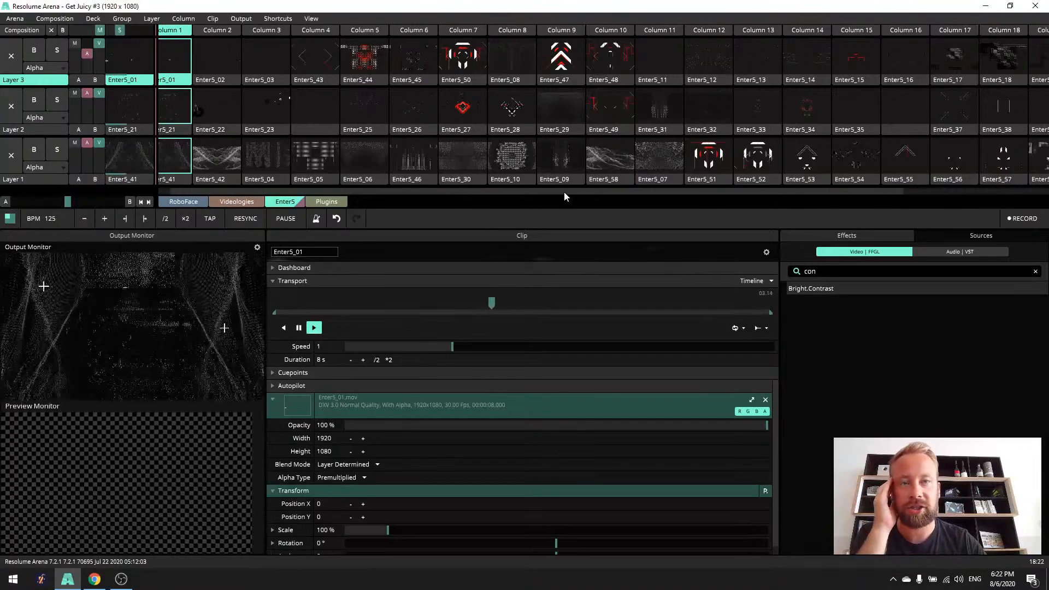
{"action": "left_click_drag", "start_coordinate": [572, 194], "coordinate": [549, 218]}
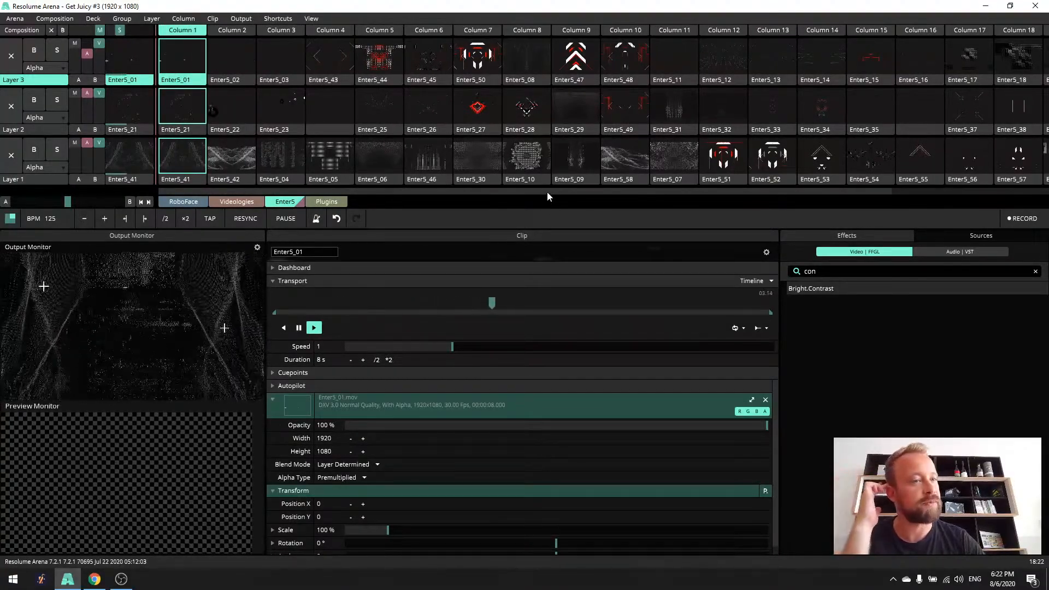
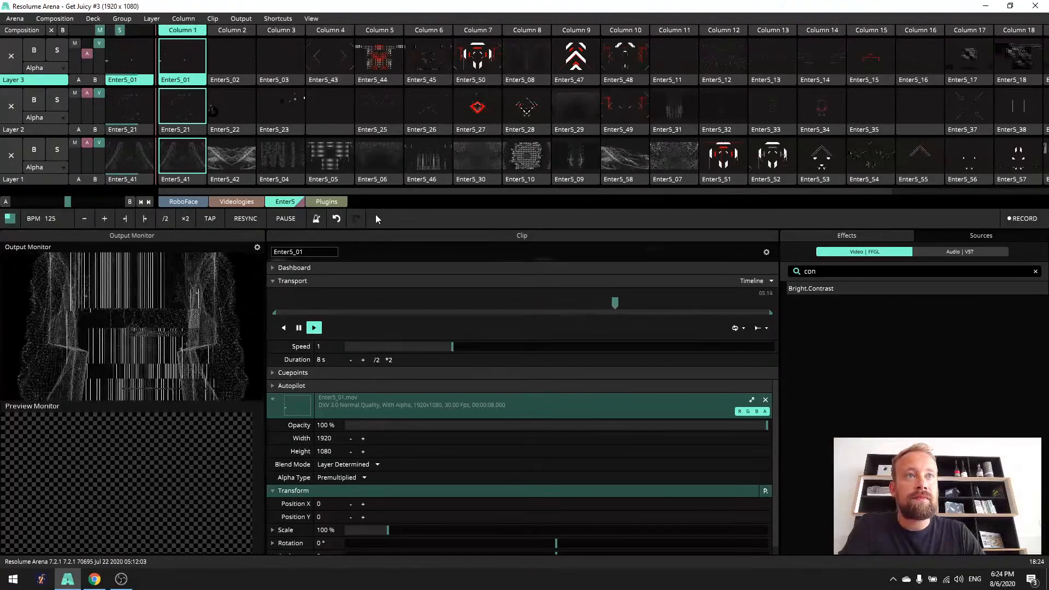
- Switch to the Plugins deck, clear the output with the empty Column 12, and play the Column 1 Foam clip on Layer 2
{"action": "left_click", "coordinate": [335, 202]}
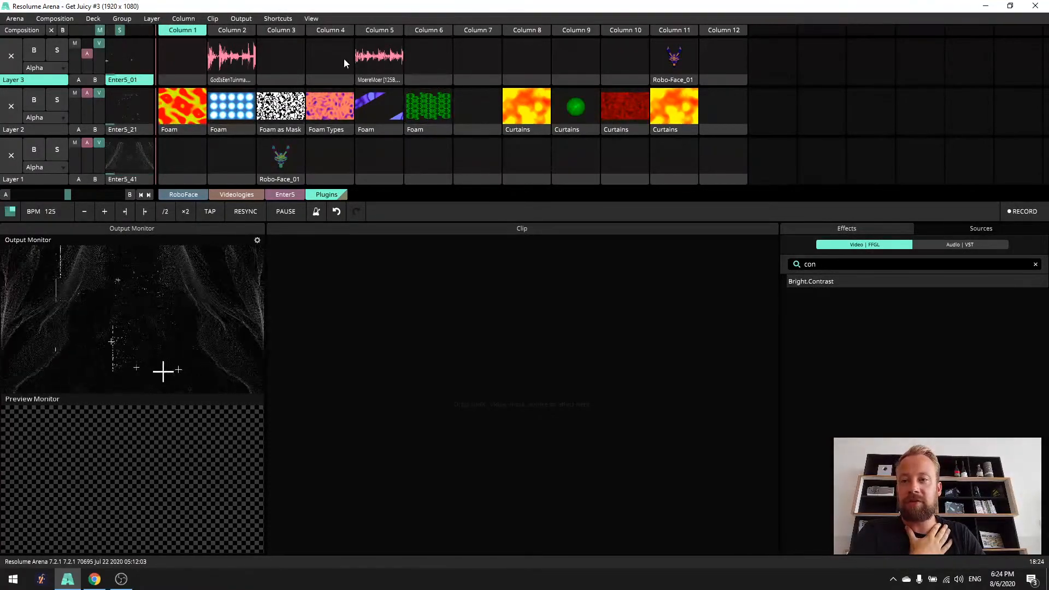
{"action": "left_click", "coordinate": [713, 30]}
{"action": "left_click", "coordinate": [197, 114]}
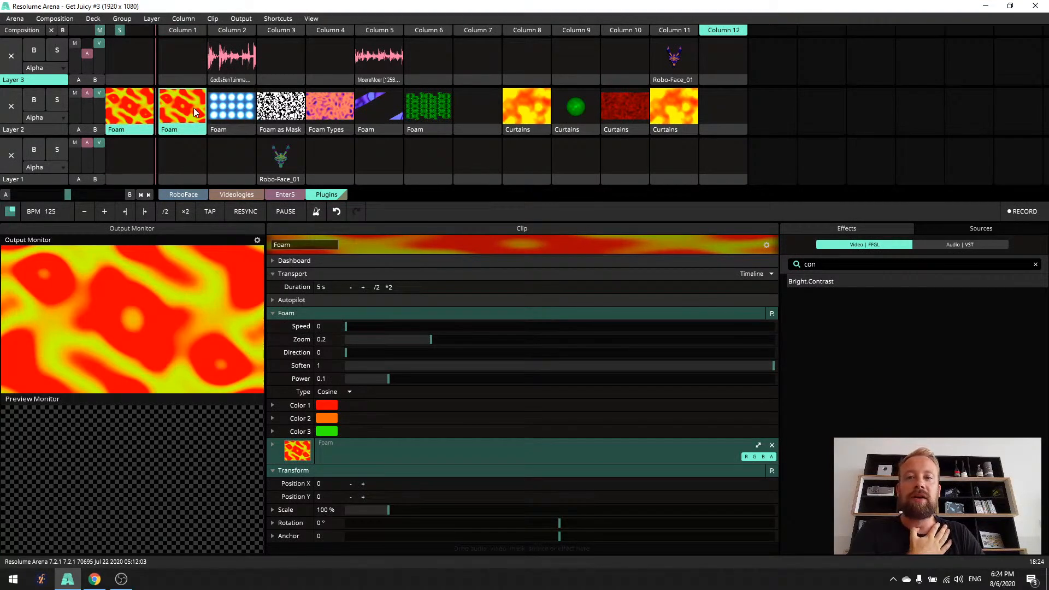
- Compare the Column 8 Curtains clip with the Column 1 Foam clip by playing them alternately on Layer 2, ending on Foam
{"action": "left_click", "coordinate": [532, 112]}
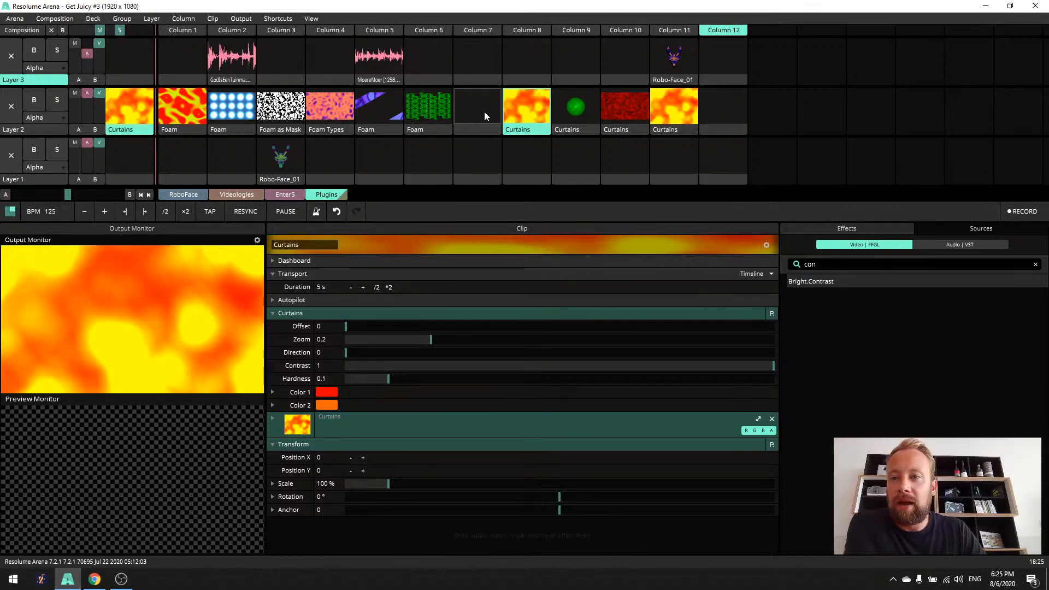
{"action": "left_click", "coordinate": [186, 109]}
{"action": "left_click", "coordinate": [534, 116]}
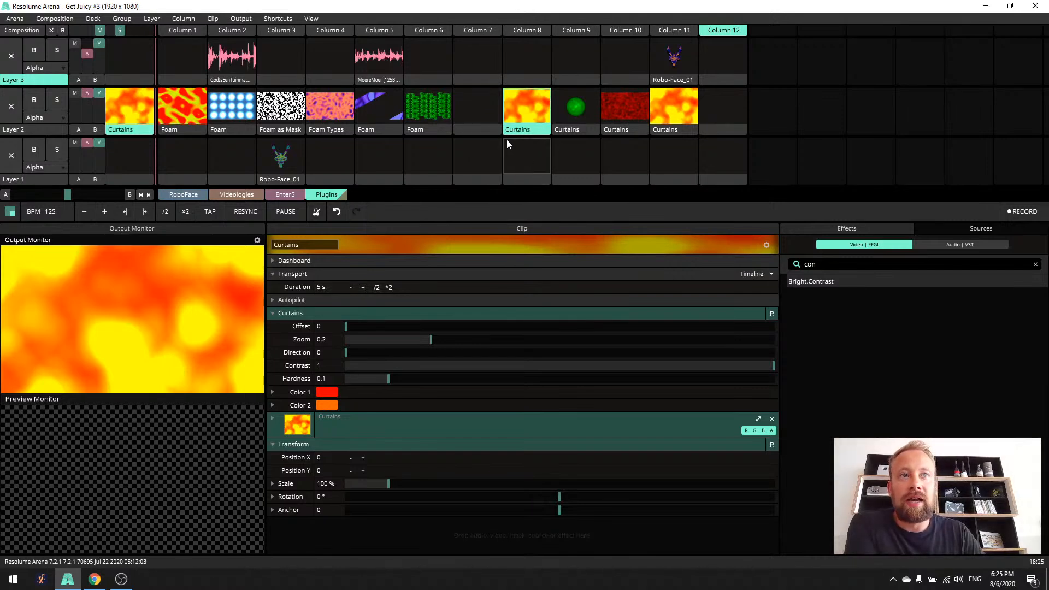
{"action": "left_click", "coordinate": [186, 110]}
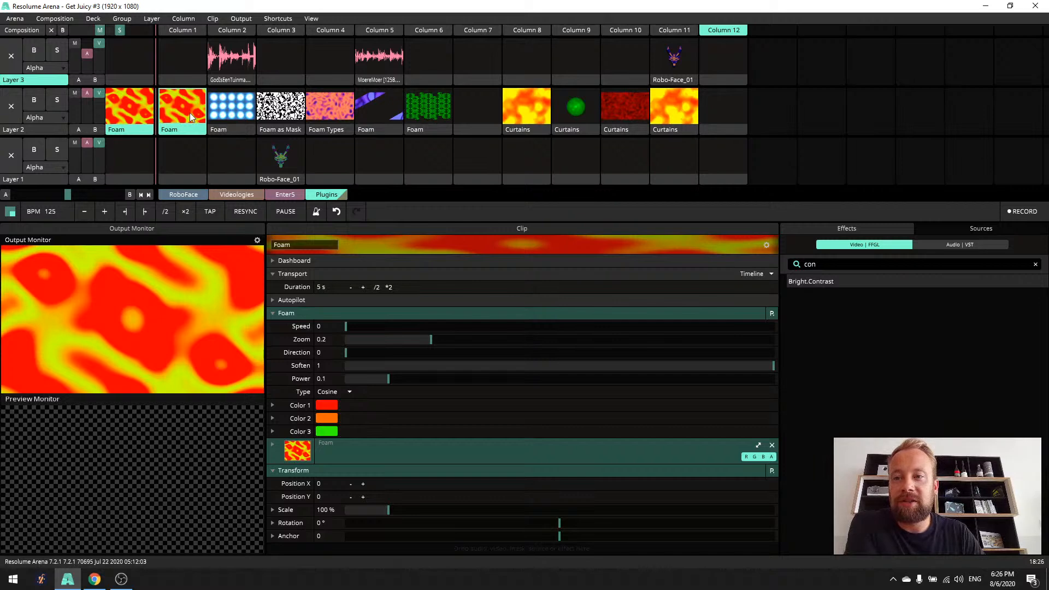
{"action": "left_click", "coordinate": [528, 123]}
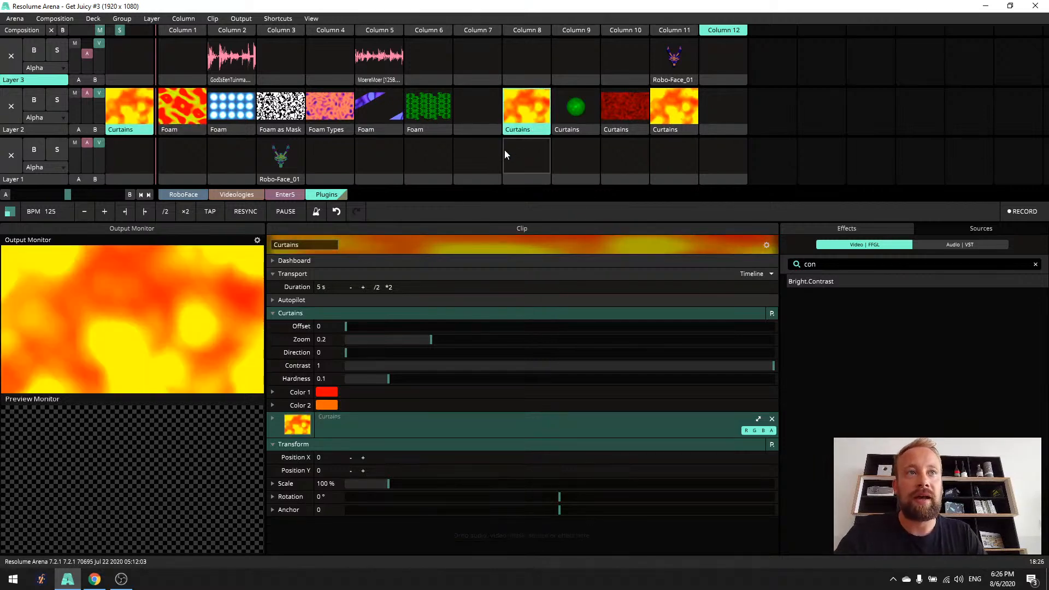
{"action": "left_click", "coordinate": [182, 114]}
{"action": "left_click", "coordinate": [516, 111]}
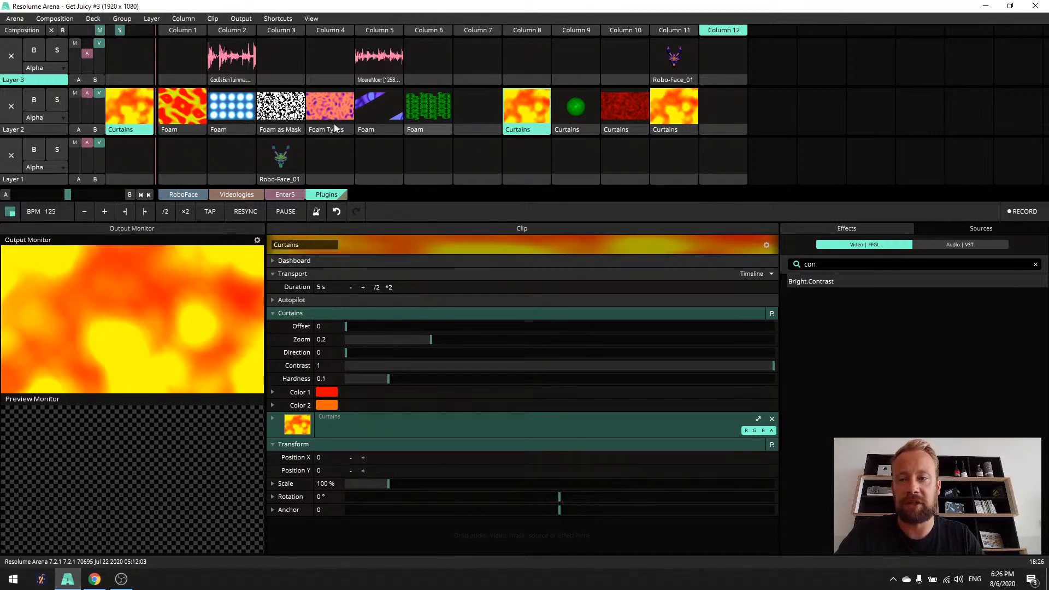
{"action": "left_click", "coordinate": [178, 100]}
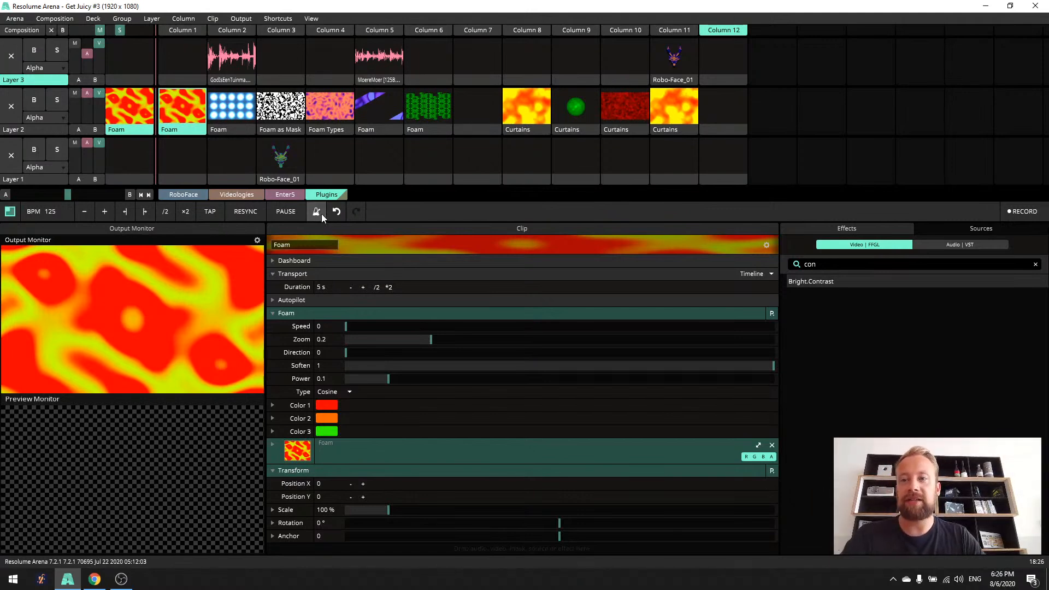
- Enlarge the output monitor and set the Foam clip's Speed to 0.12, Zoom to 1 and Direction to 0.23
{"action": "left_click_drag", "start_coordinate": [267, 273], "coordinate": [449, 357]}
{"action": "left_click_drag", "start_coordinate": [536, 326], "coordinate": [798, 343]}
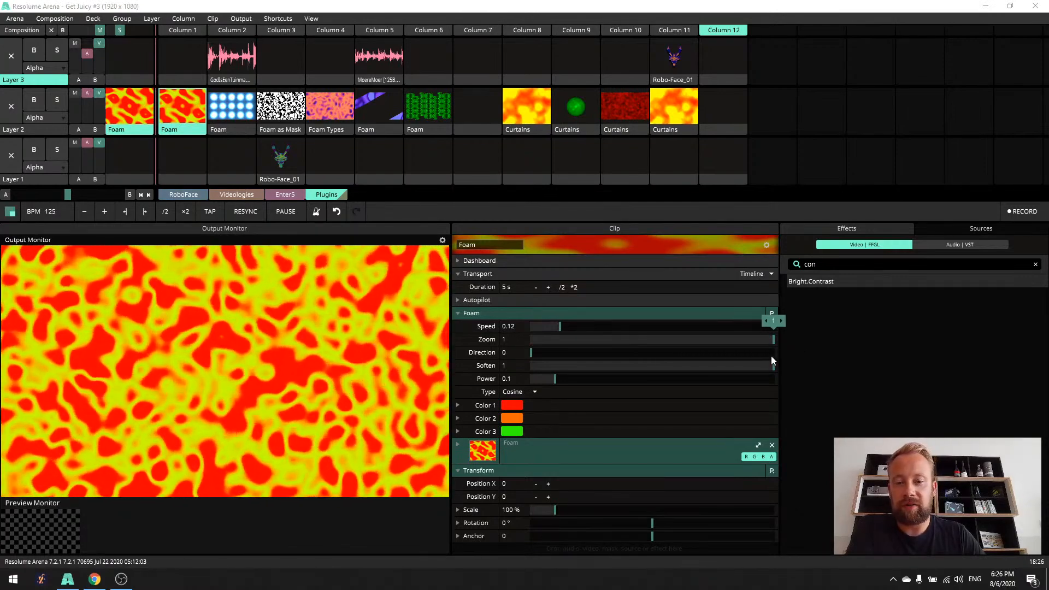
{"action": "left_click_drag", "start_coordinate": [534, 353], "coordinate": [632, 352]}
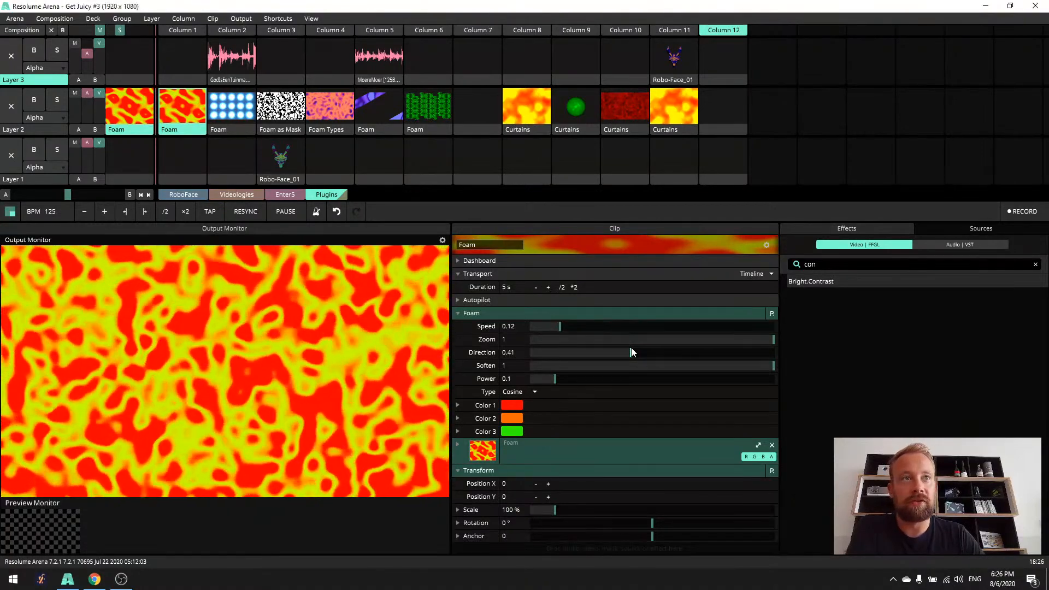
{"action": "left_click_drag", "start_coordinate": [629, 351], "coordinate": [586, 356]}
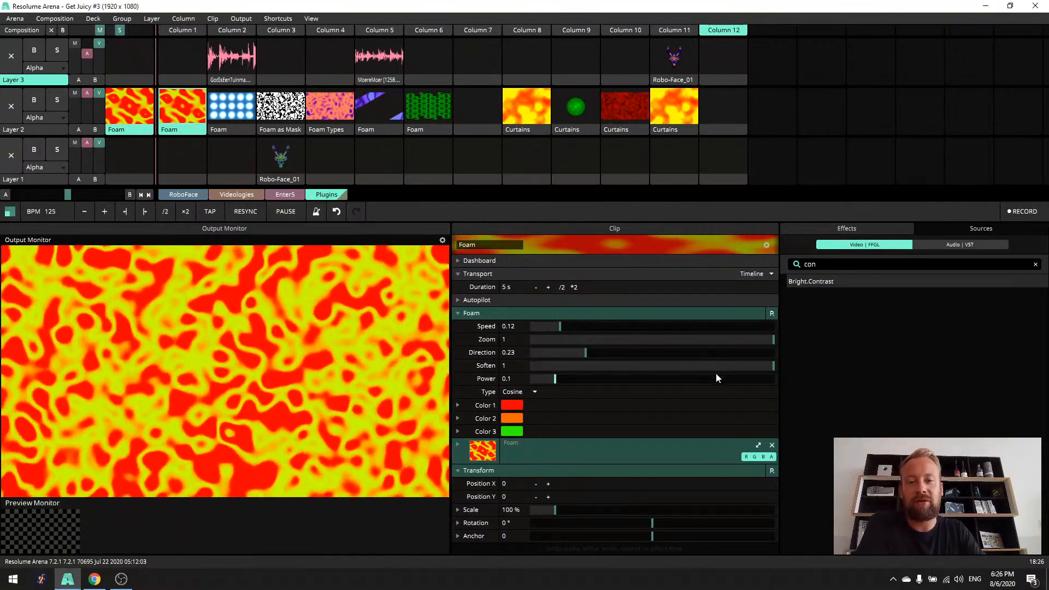
- Try lower Soften values on the Foam clip and return Soften to 1
{"action": "left_click_drag", "start_coordinate": [772, 365], "coordinate": [676, 383]}
{"action": "left_click_drag", "start_coordinate": [757, 375], "coordinate": [701, 377]}
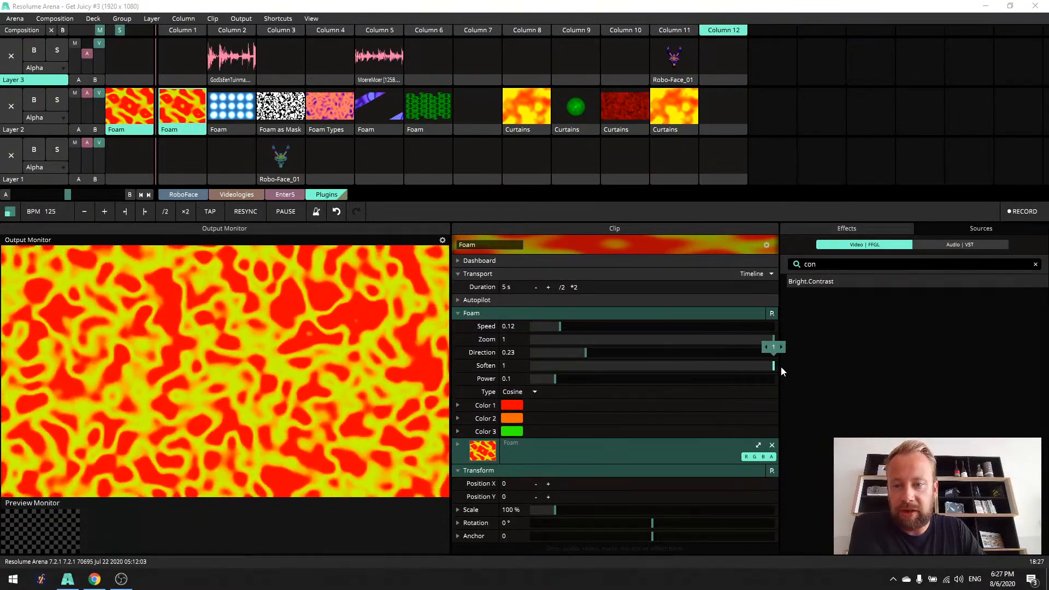
{"action": "mouse_move", "coordinate": [775, 365]}
{"action": "left_mouse_down"}
{"action": "mouse_move", "coordinate": [680, 377]}
{"action": "mouse_move", "coordinate": [781, 367]}
{"action": "left_mouse_up"}
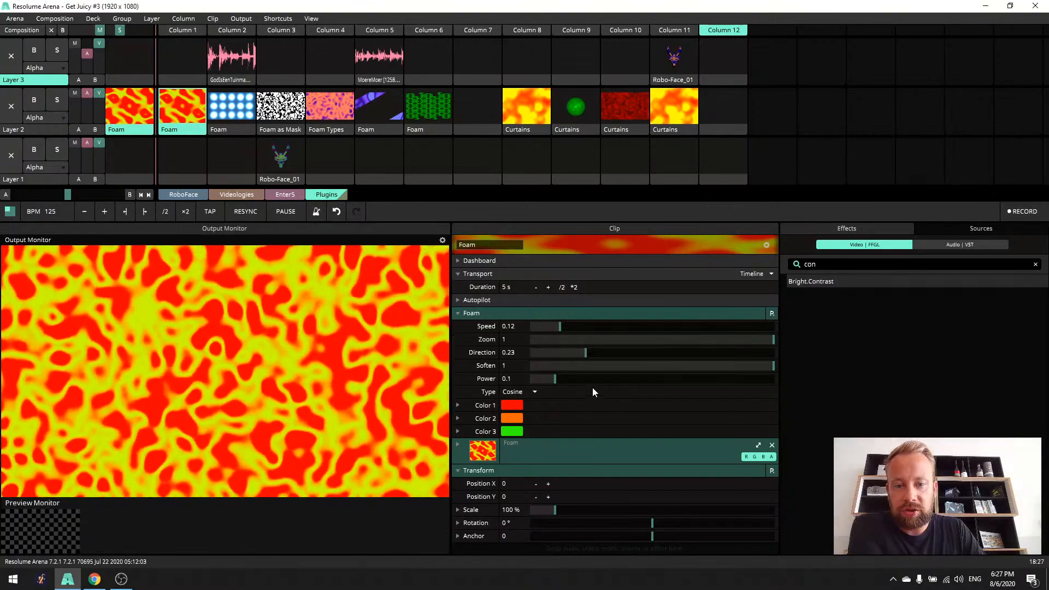
- Change the Foam clip's Type to Fract and set its Power to 0.05
{"action": "left_click_drag", "start_coordinate": [669, 384], "coordinate": [524, 396]}
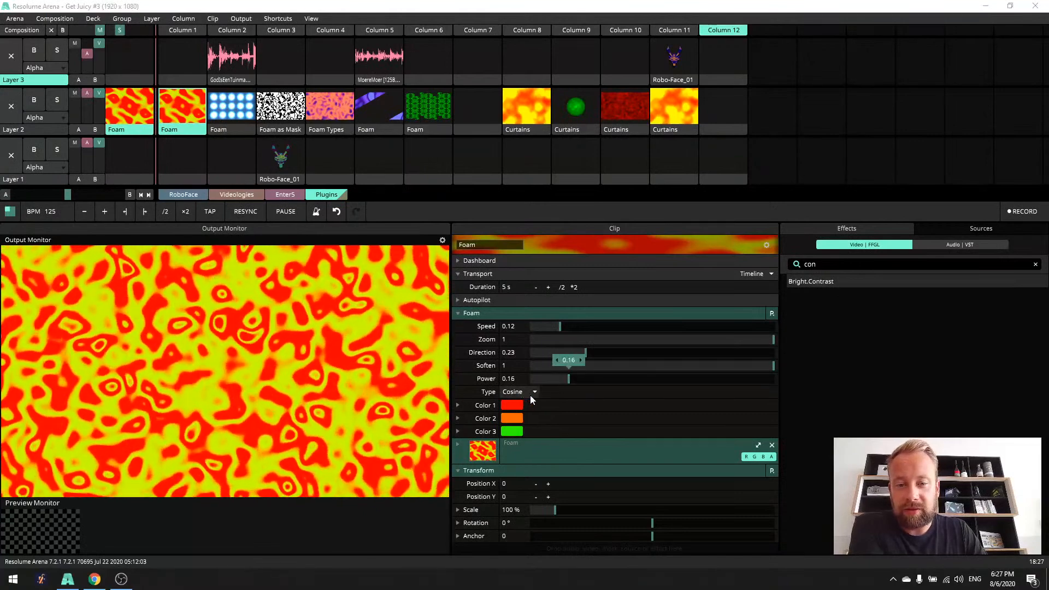
{"action": "left_click", "coordinate": [535, 393]}
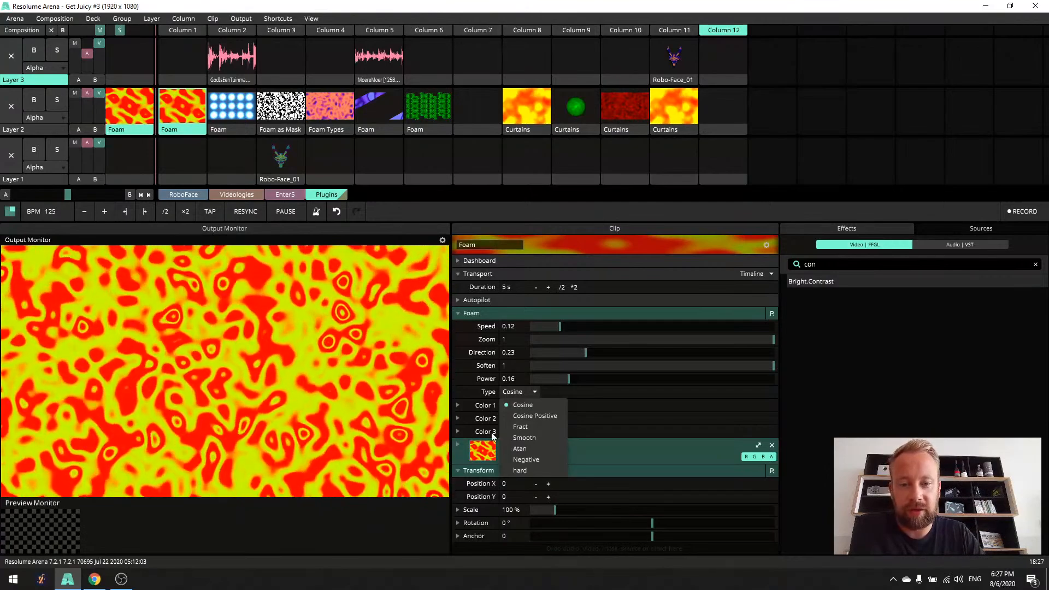
{"action": "left_click", "coordinate": [522, 428]}
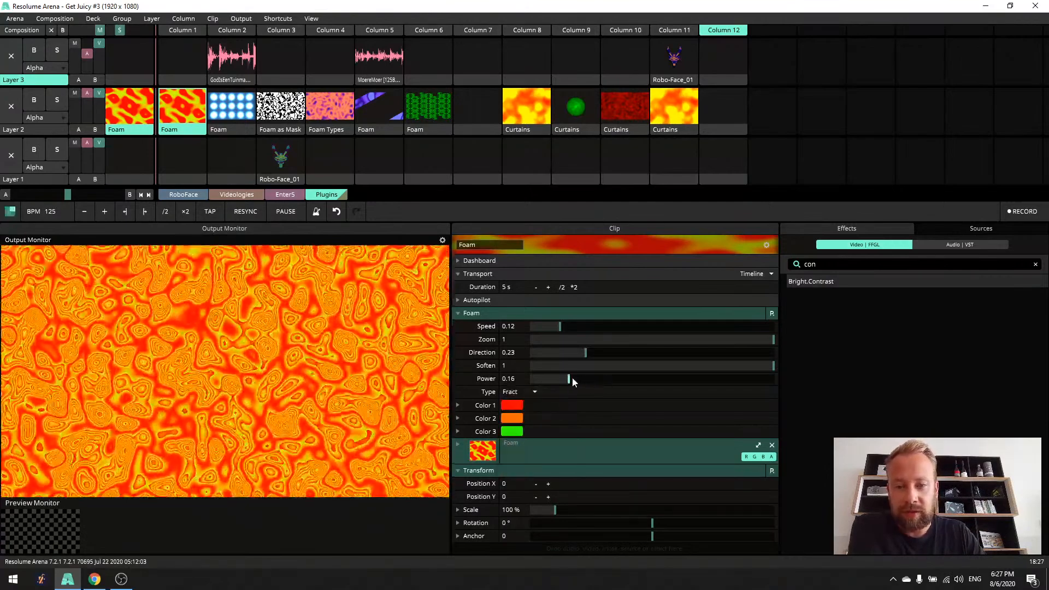
{"action": "left_click_drag", "start_coordinate": [567, 379], "coordinate": [542, 400]}
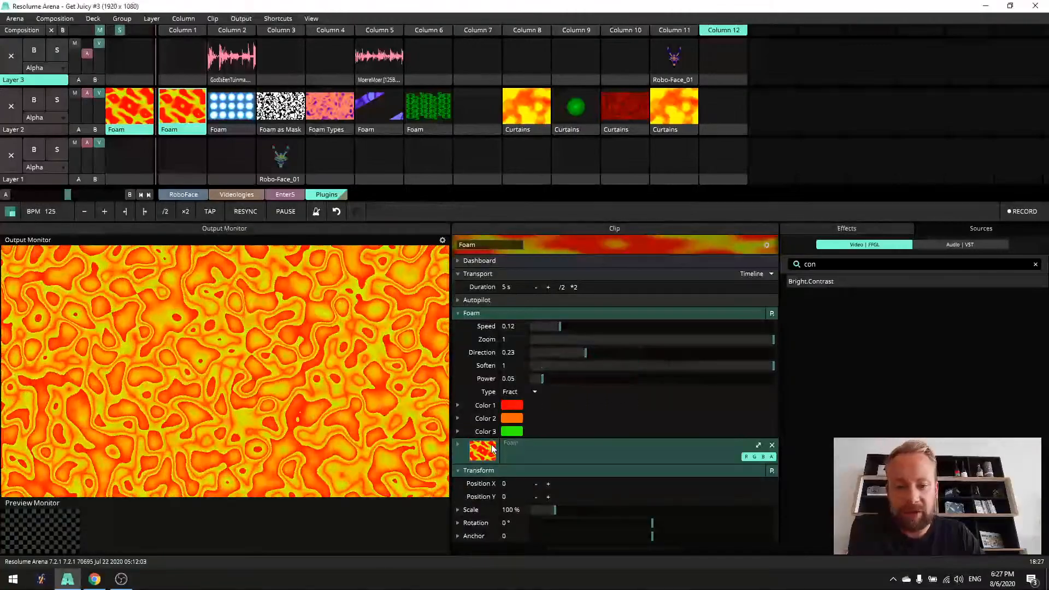
- Recolor the Foam clip with black as Color 3 and dark red as Color 2
{"action": "left_click", "coordinate": [506, 435]}
{"action": "left_click_drag", "start_coordinate": [546, 459], "coordinate": [502, 460]}
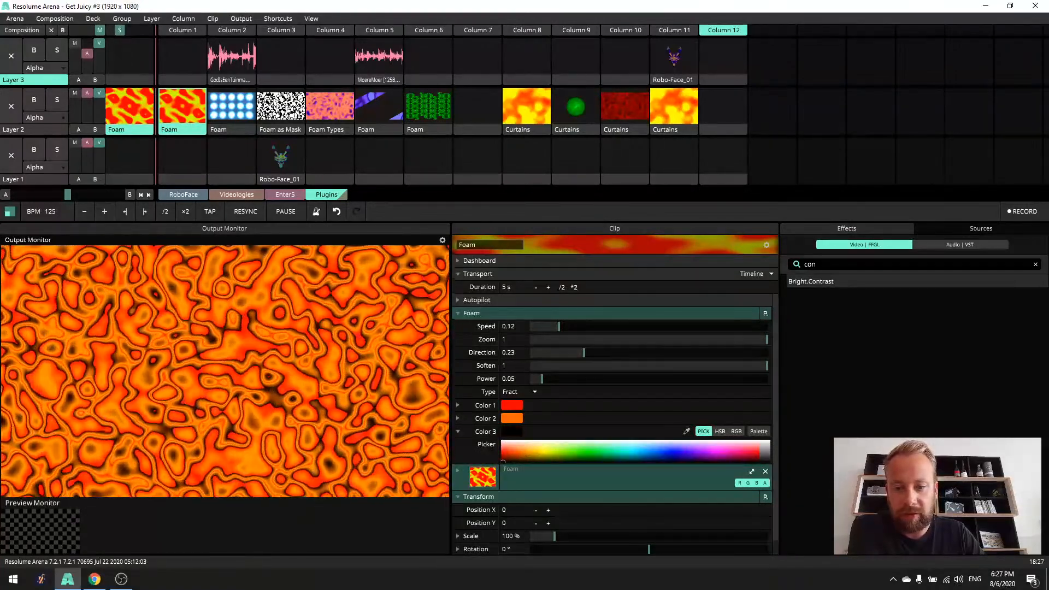
{"action": "left_click", "coordinate": [510, 420]}
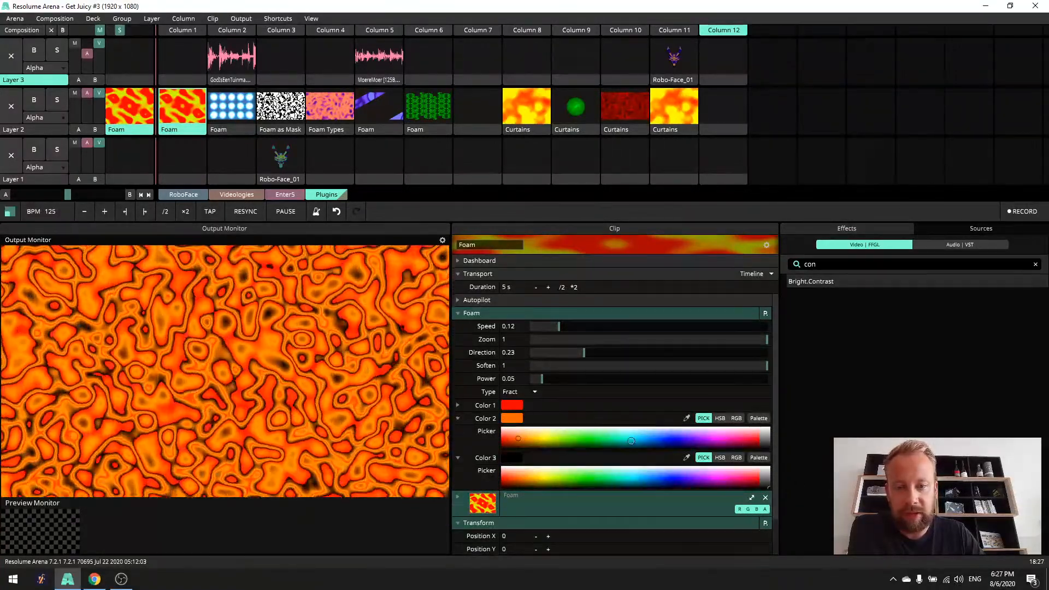
{"action": "left_click", "coordinate": [767, 431]}
{"action": "left_click_drag", "start_coordinate": [768, 431], "coordinate": [754, 445]}
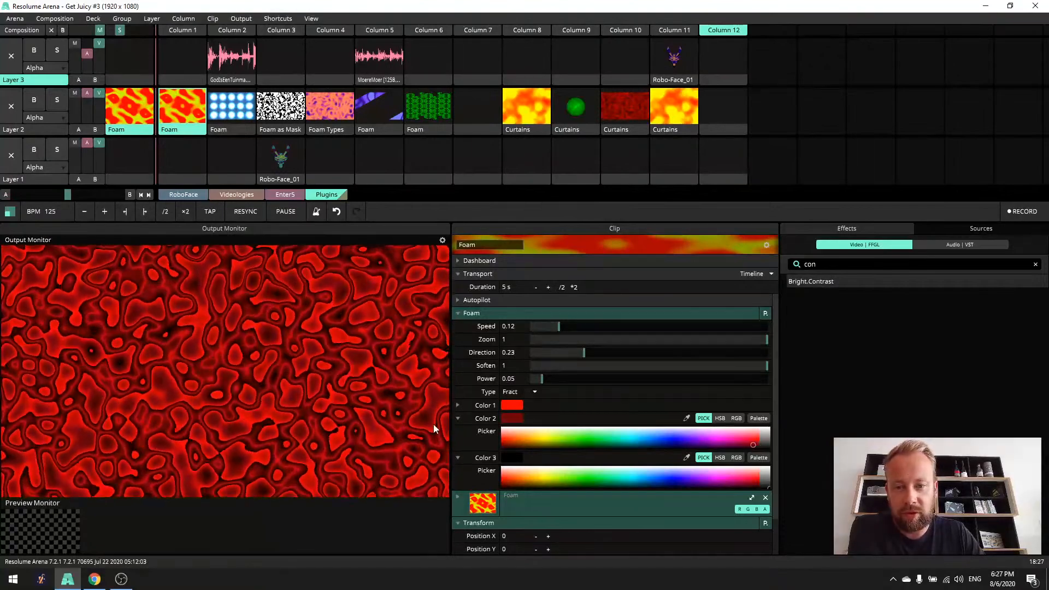
{"action": "left_click", "coordinate": [458, 418]}
{"action": "left_click", "coordinate": [457, 431]}
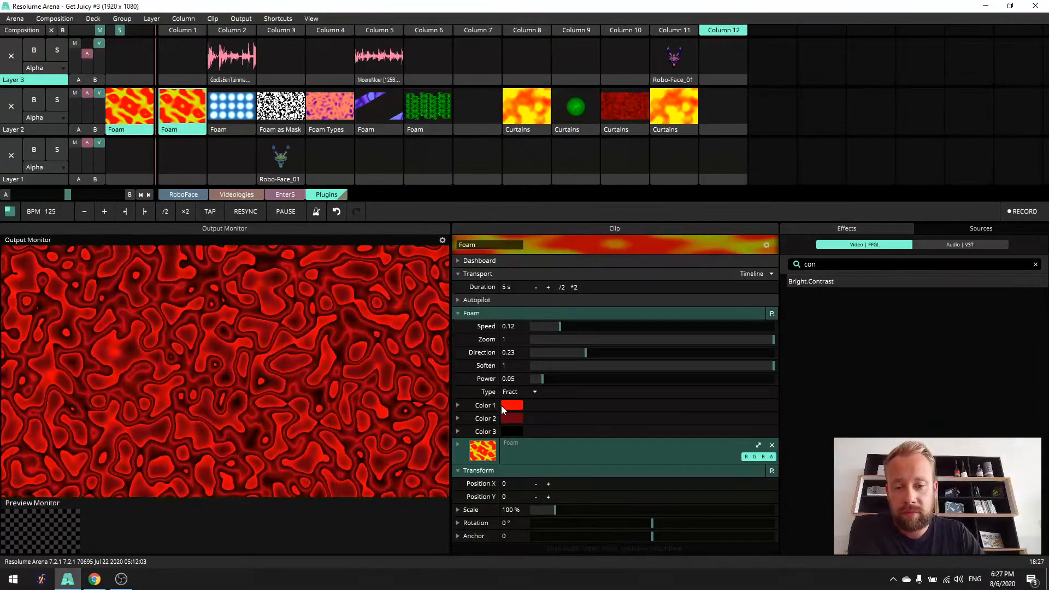
- Set the Foam clip's Power to 0.02 and Soften to 0.14, and change its Type to Cosine
{"action": "mouse_move", "coordinate": [543, 379]}
{"action": "left_mouse_down"}
{"action": "mouse_move", "coordinate": [565, 382]}
{"action": "mouse_move", "coordinate": [527, 392]}
{"action": "mouse_move", "coordinate": [535, 393]}
{"action": "left_mouse_up"}
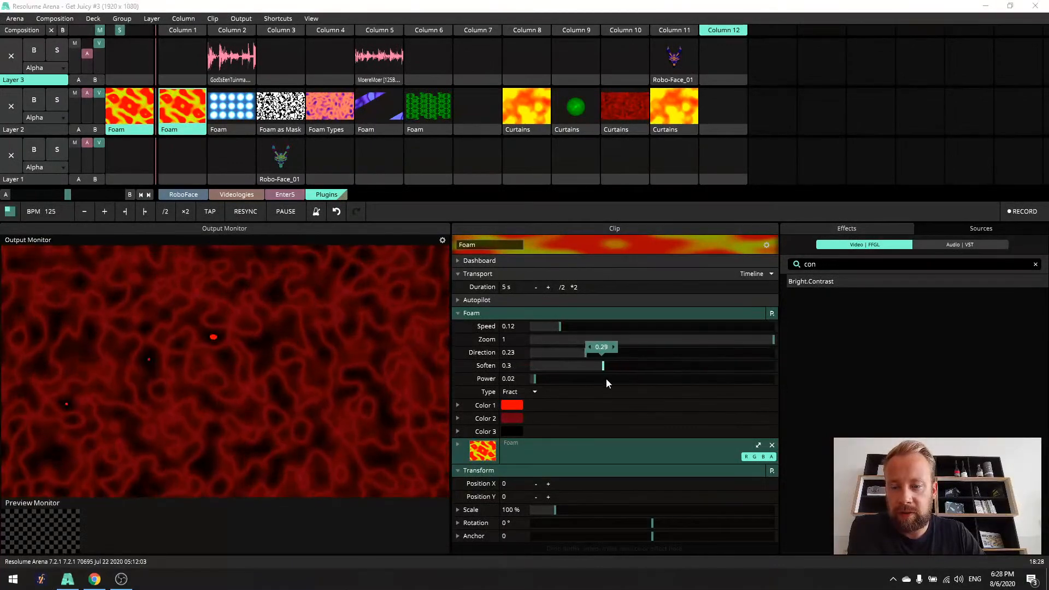
{"action": "left_click_drag", "start_coordinate": [620, 383], "coordinate": [566, 382]}
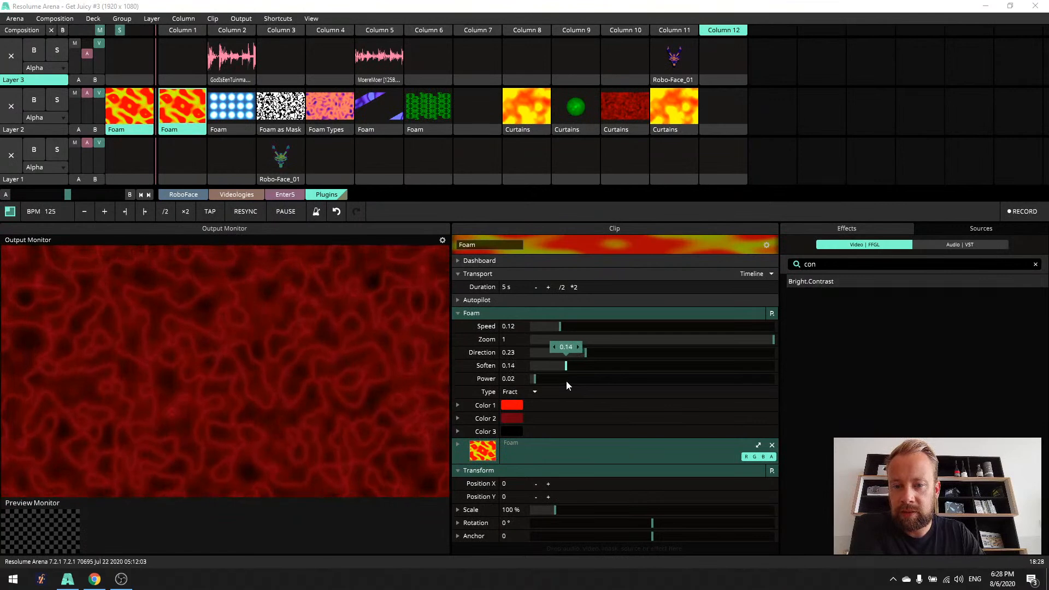
{"action": "left_click", "coordinate": [534, 391]}
{"action": "left_click", "coordinate": [534, 405]}
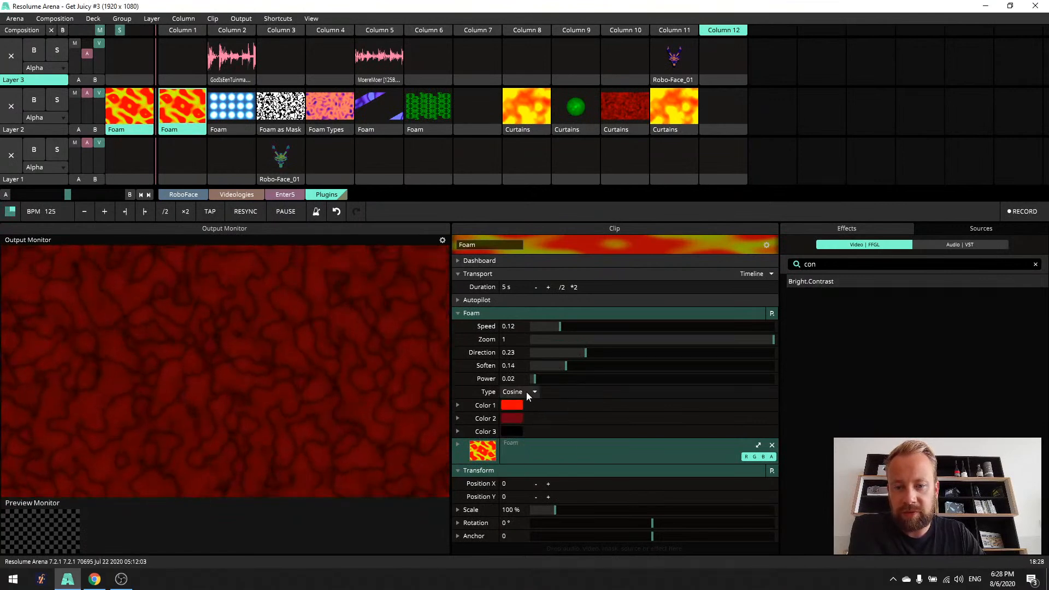
- Try grey as the Foam clip's Color 3, return it to black, and brighten Color 2 to a light red
{"action": "left_click", "coordinate": [515, 431]}
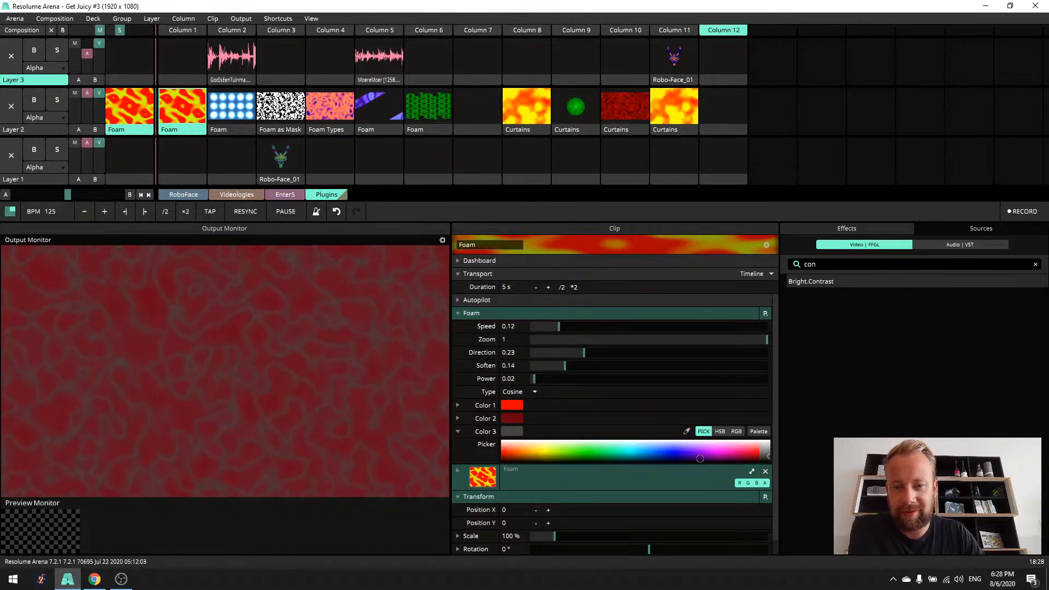
{"action": "left_click", "coordinate": [521, 418]}
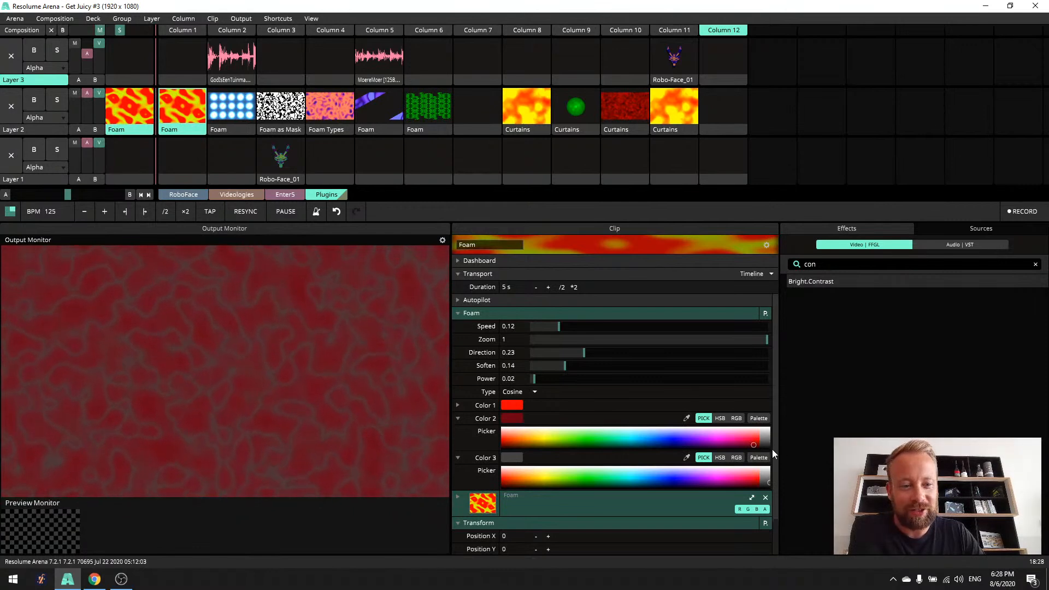
{"action": "left_click_drag", "start_coordinate": [755, 441], "coordinate": [751, 437]}
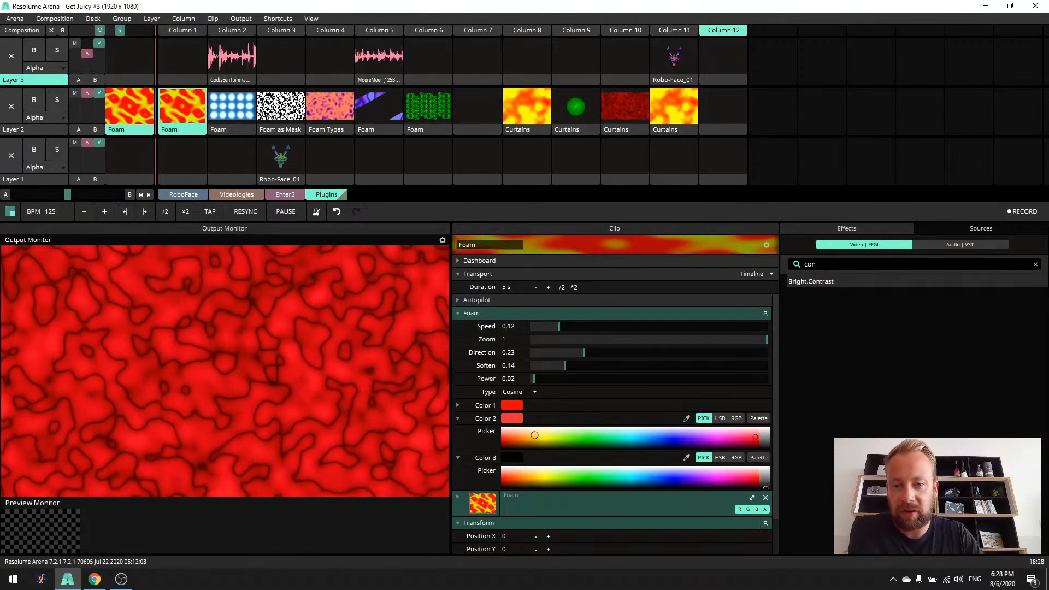
{"action": "left_click", "coordinate": [460, 418]}
- Change the Foam Type to Smooth, try a Zoom of 0.11 and return Zoom to 1
{"action": "left_click", "coordinate": [534, 392]}
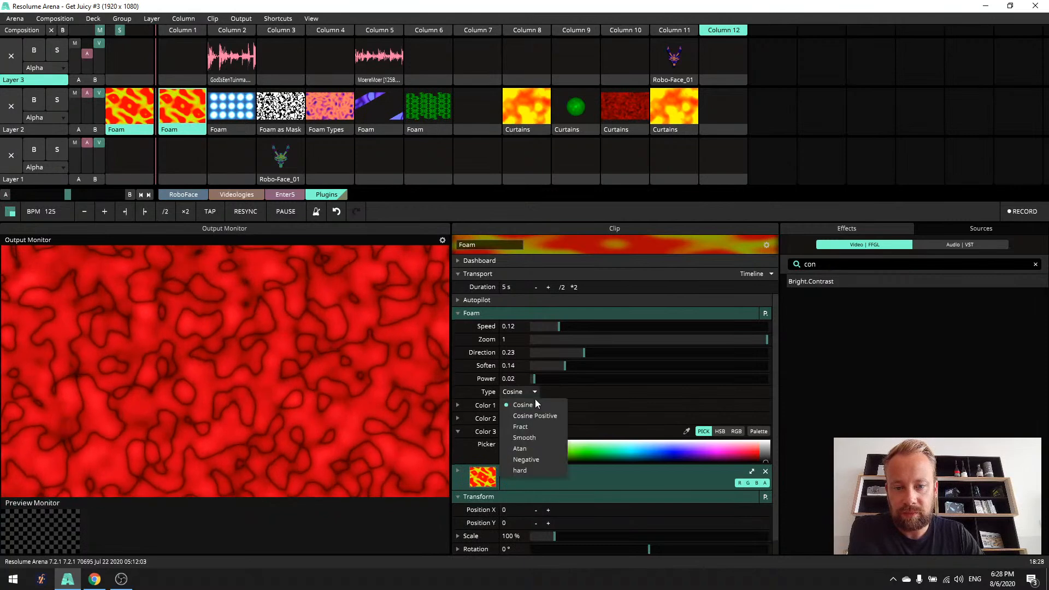
{"action": "left_click", "coordinate": [539, 439]}
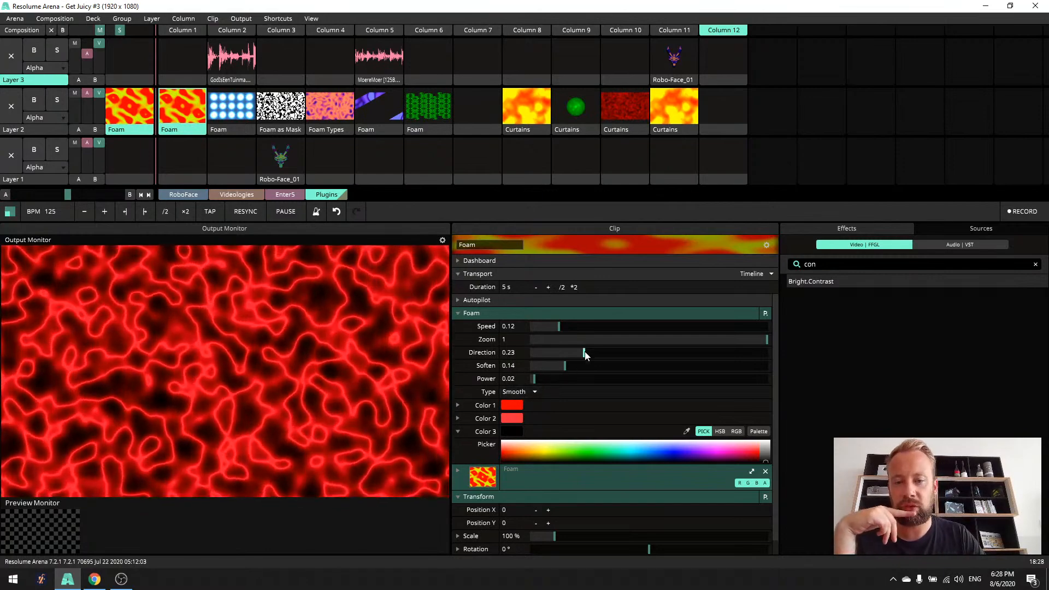
{"action": "left_click_drag", "start_coordinate": [645, 339], "coordinate": [556, 361]}
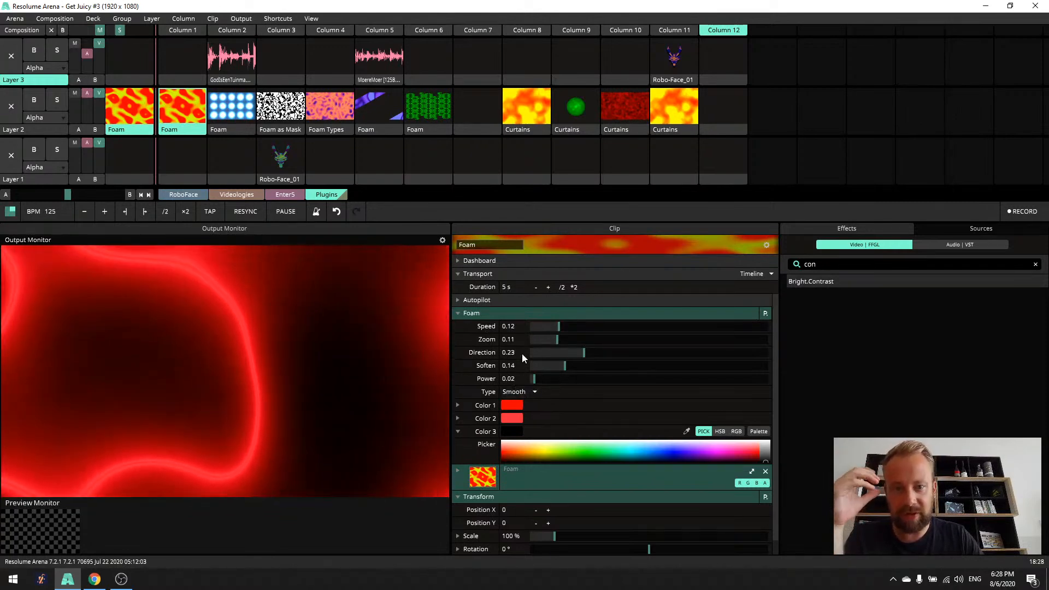
{"action": "left_click_drag", "start_coordinate": [562, 340], "coordinate": [785, 362]}
- Change the Foam Type to Atan, with Soften at 0.18 and Power at 0.04
{"action": "left_click", "coordinate": [517, 391]}
{"action": "left_click", "coordinate": [533, 444]}
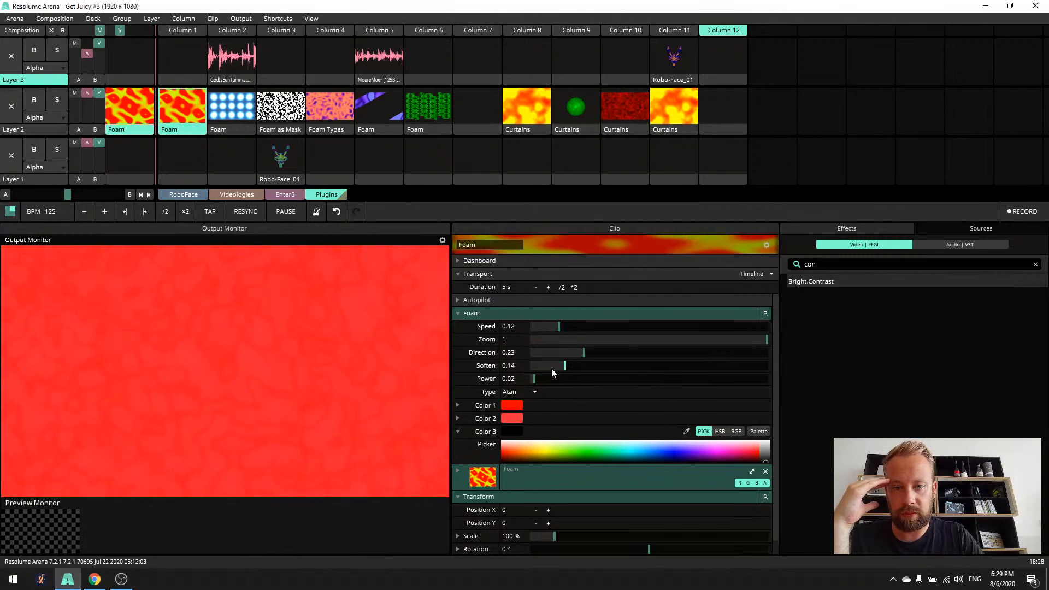
{"action": "left_click_drag", "start_coordinate": [578, 369], "coordinate": [573, 369]}
{"action": "left_click_drag", "start_coordinate": [547, 379], "coordinate": [552, 380]}
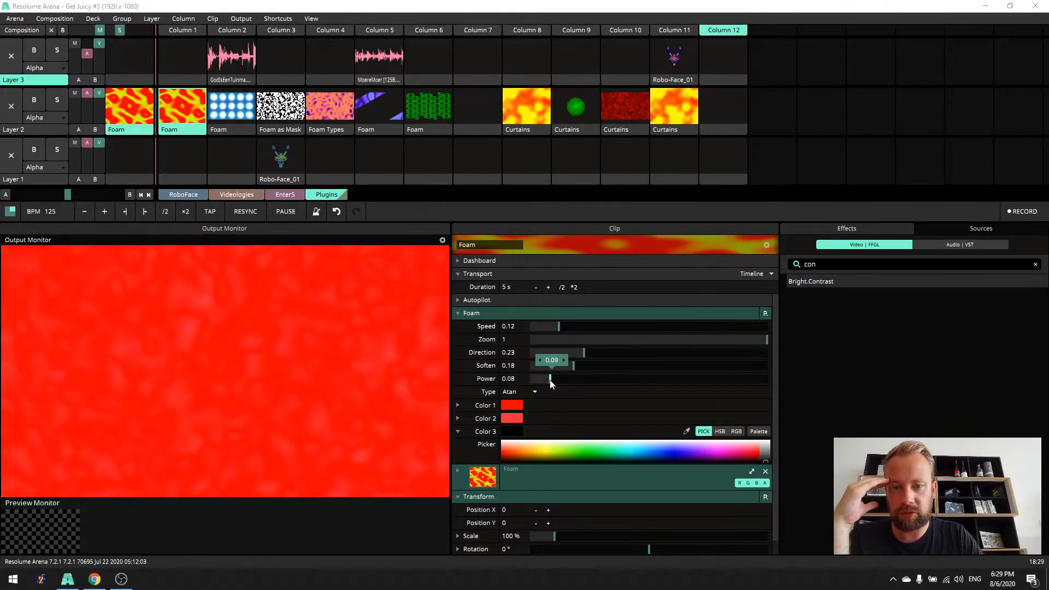
- Try the Negative Type on the Foam clip and switch it to hard
{"action": "left_click", "coordinate": [538, 391]}
{"action": "left_click", "coordinate": [526, 459]}
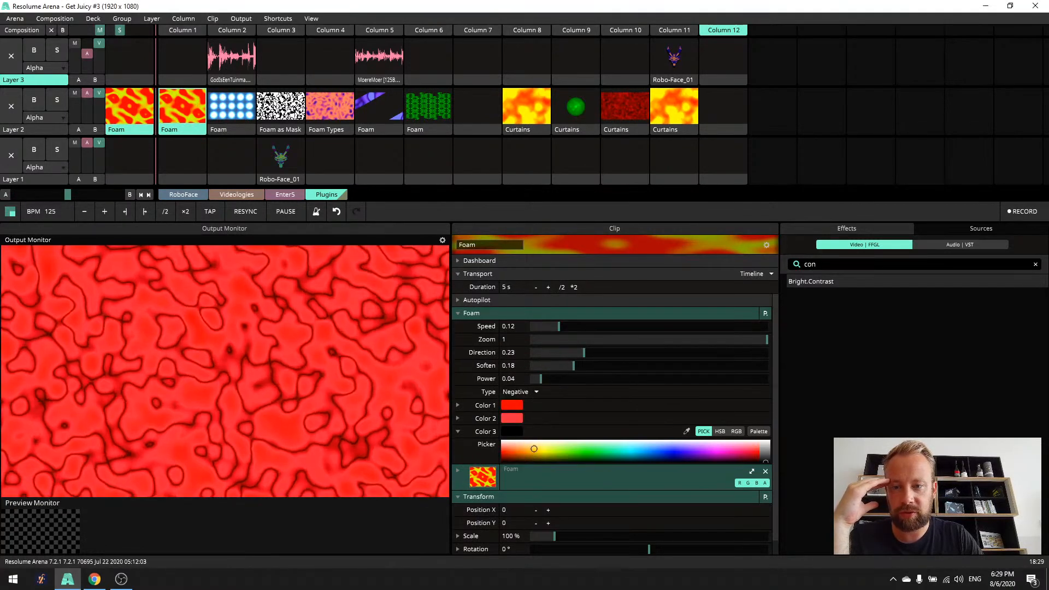
{"action": "left_click", "coordinate": [537, 392]}
{"action": "left_click", "coordinate": [532, 470]}
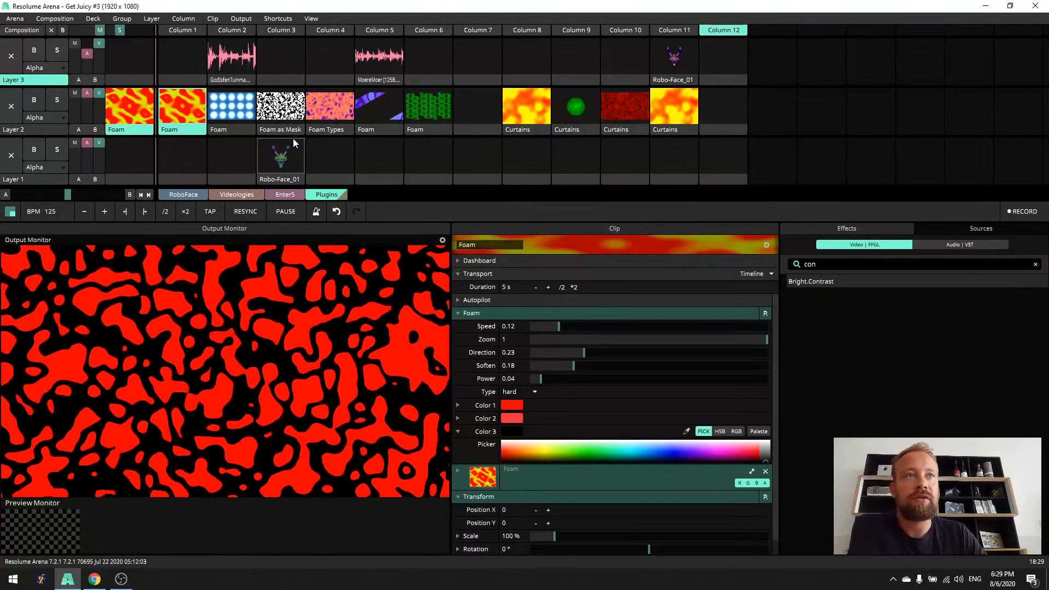
- Select the Foam as Mask clip on Layer 2 and show its source settings to check its 50 Mask blend mode
{"action": "left_click", "coordinate": [280, 129]}
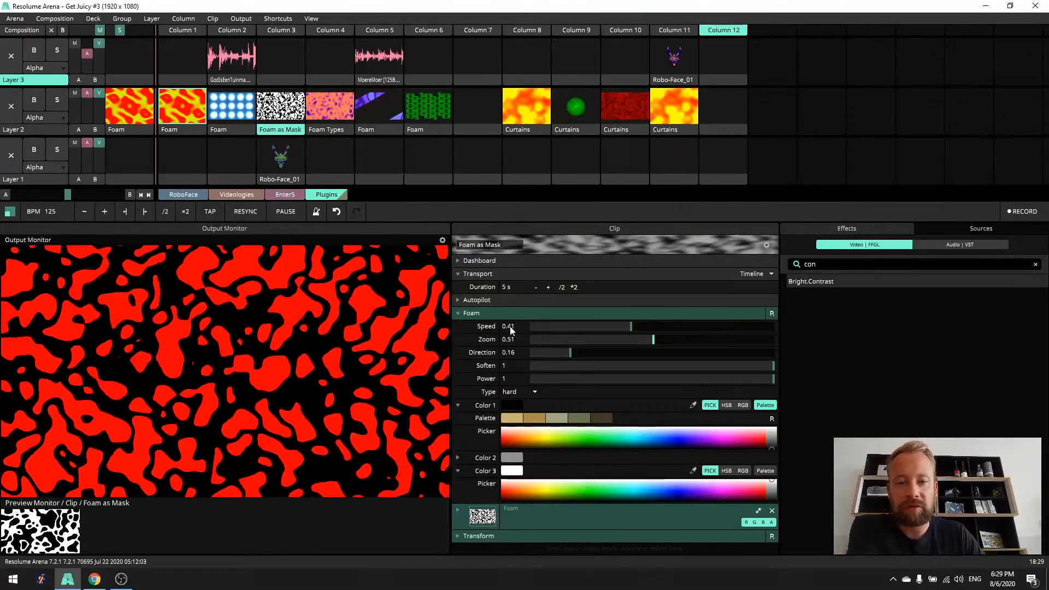
{"action": "left_click", "coordinate": [458, 313]}
{"action": "left_click", "coordinate": [457, 326]}
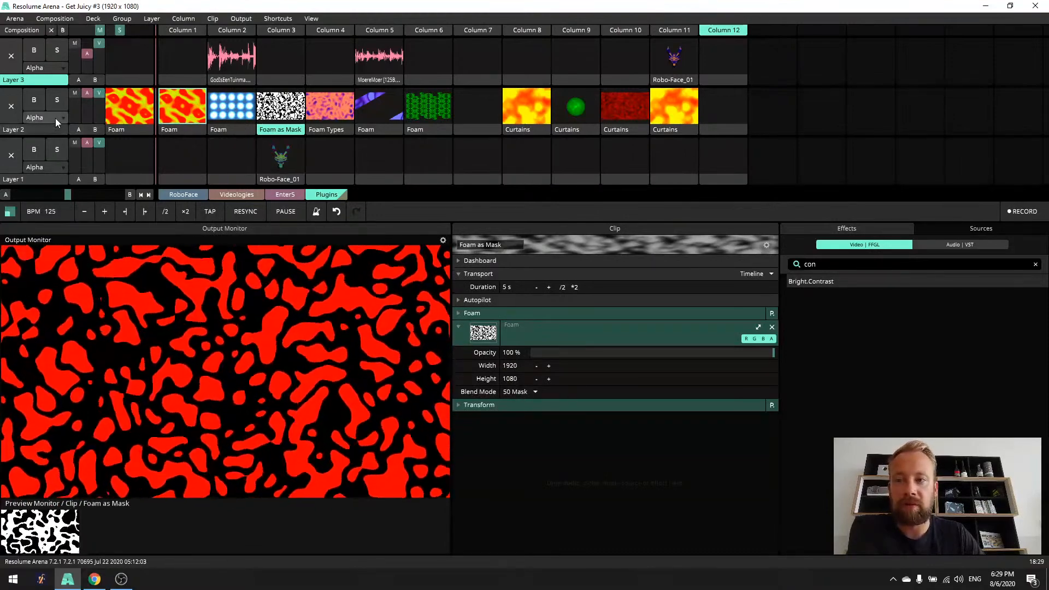
- Play Robo-Face_01 on Layer 1 with the Foam as Mask clip masking it on Layer 2, and enlarge the Preview Monitor
{"action": "left_click", "coordinate": [283, 164]}
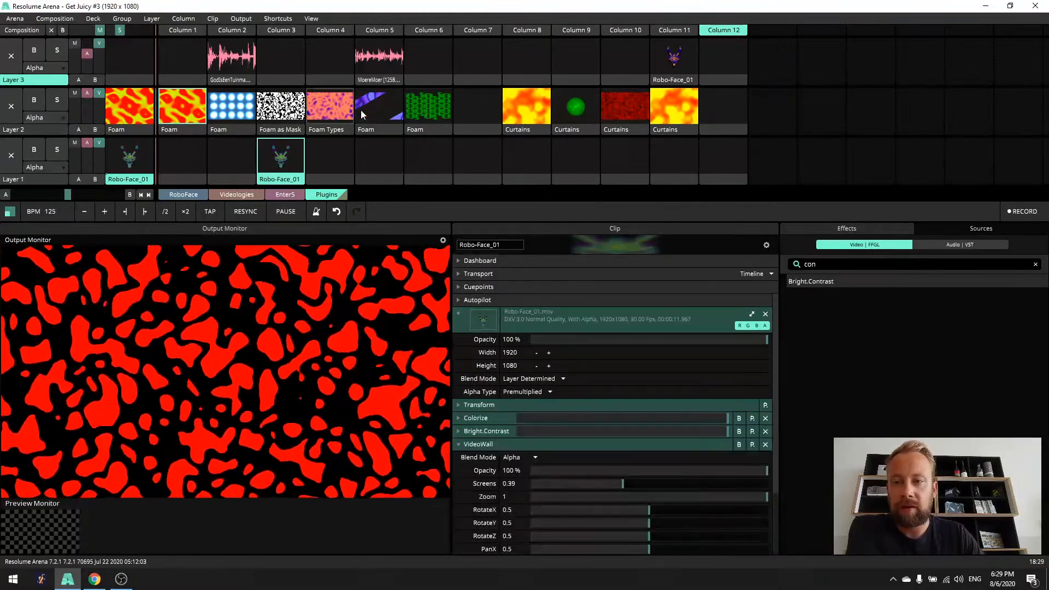
{"action": "left_click", "coordinate": [723, 109]}
{"action": "left_click", "coordinate": [294, 118]}
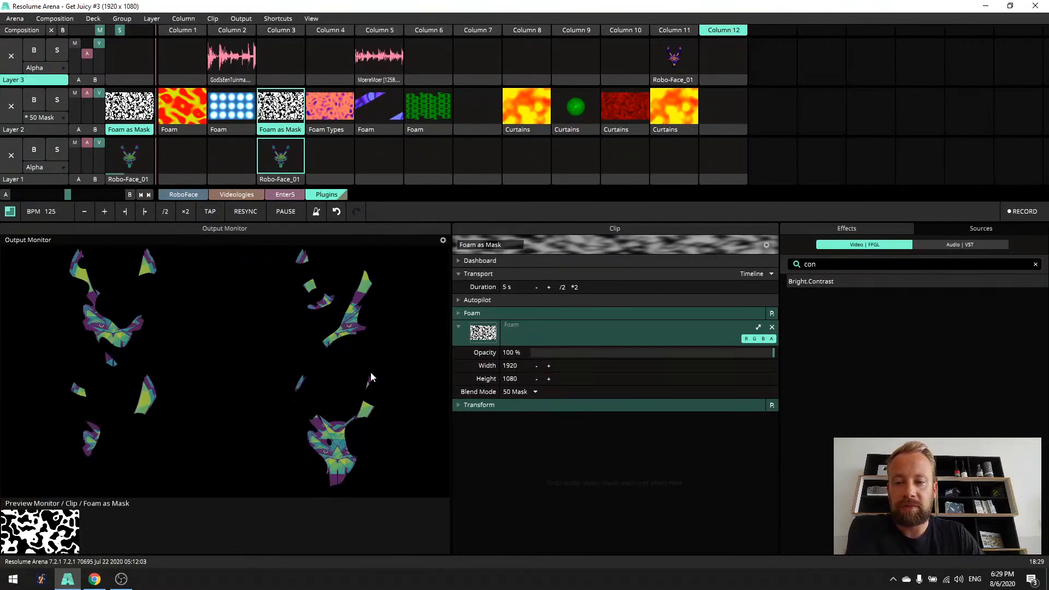
{"action": "left_click_drag", "start_coordinate": [450, 365], "coordinate": [266, 294]}
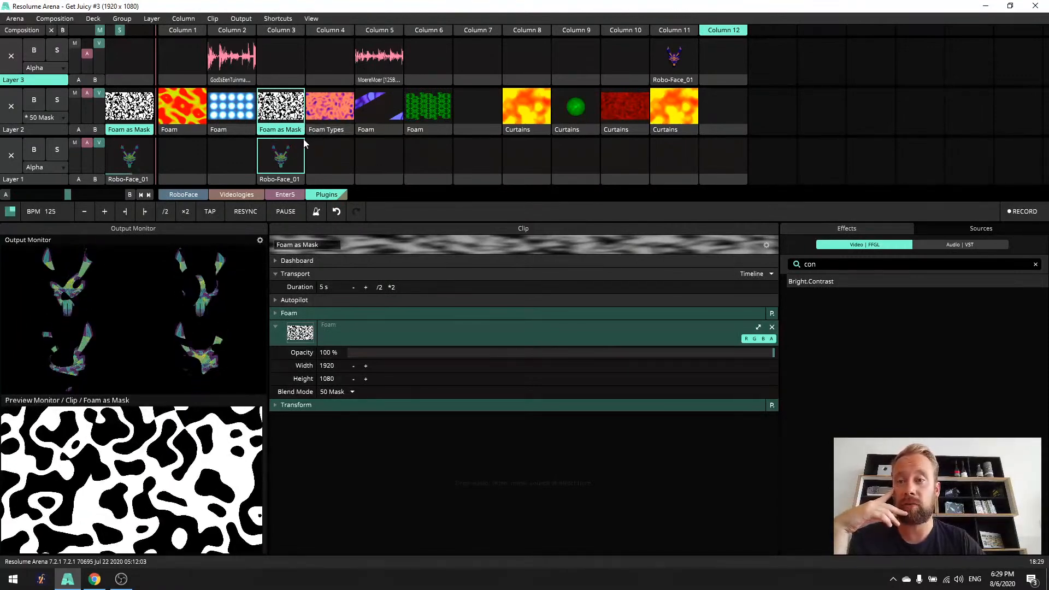
- Play only the Column 2 Foam clip, clearing Robo-Face_01 from Layer 1, and enlarge the Output Monitor again
{"action": "left_click", "coordinate": [232, 130]}
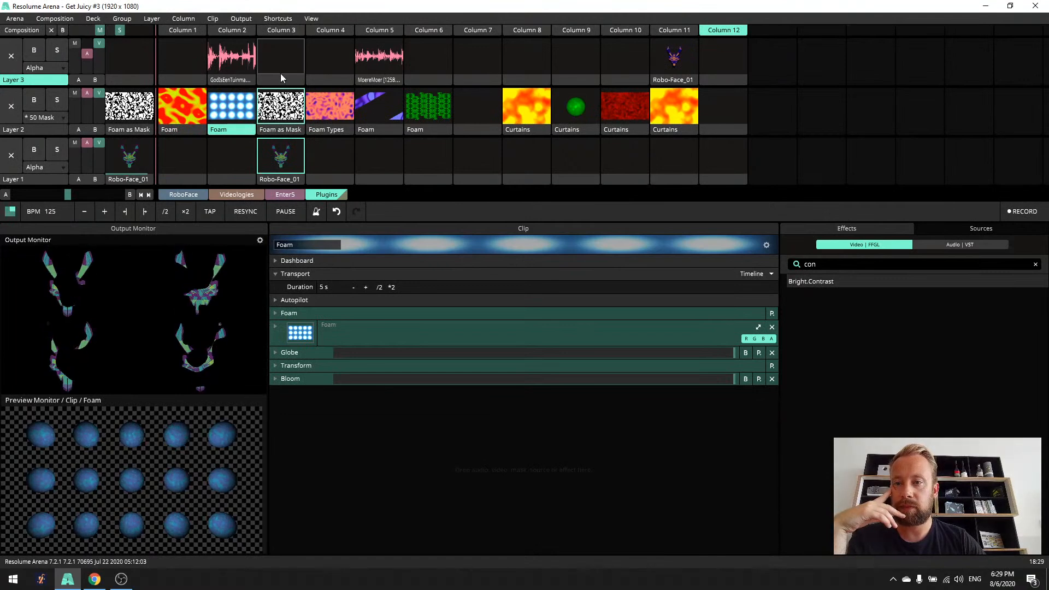
{"action": "left_click", "coordinate": [719, 110]}
{"action": "left_click", "coordinate": [231, 109]}
{"action": "left_click", "coordinate": [326, 149]}
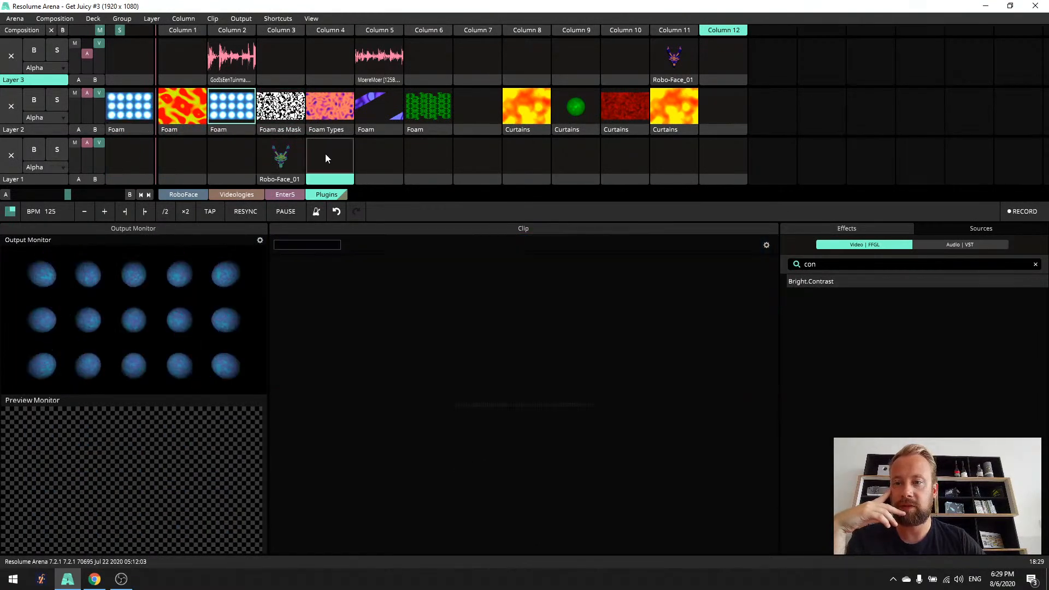
{"action": "left_click_drag", "start_coordinate": [268, 288], "coordinate": [470, 326]}
{"action": "left_click", "coordinate": [235, 133]}
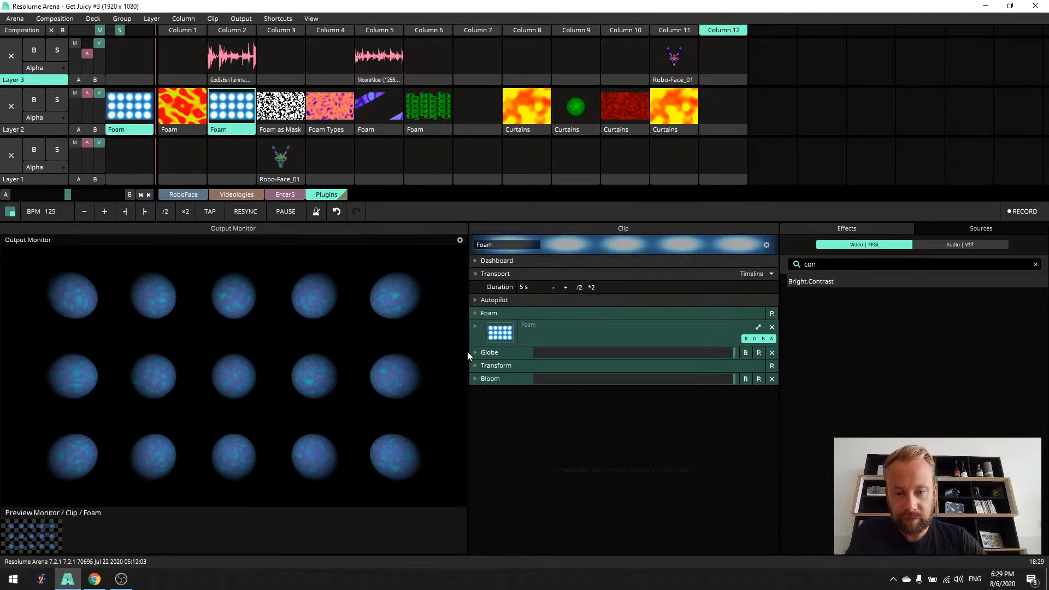
- Bypass the Globe and Bloom effects on the Column 2 Foam clip to show the plain Foam texture
{"action": "left_click", "coordinate": [474, 315]}
{"action": "left_click", "coordinate": [474, 315]}
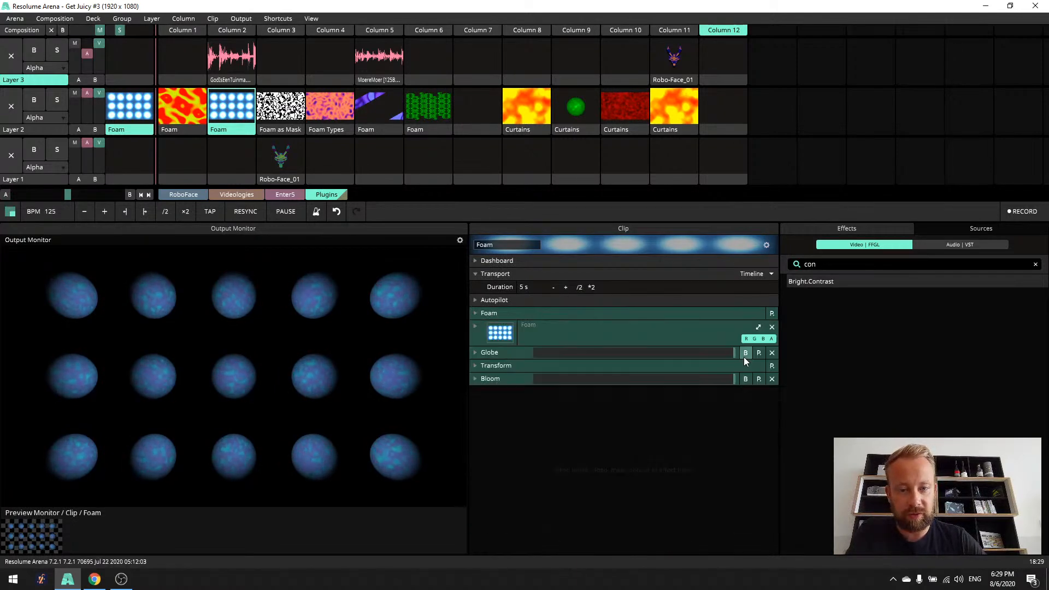
{"action": "left_click", "coordinate": [745, 352]}
{"action": "left_click", "coordinate": [746, 379]}
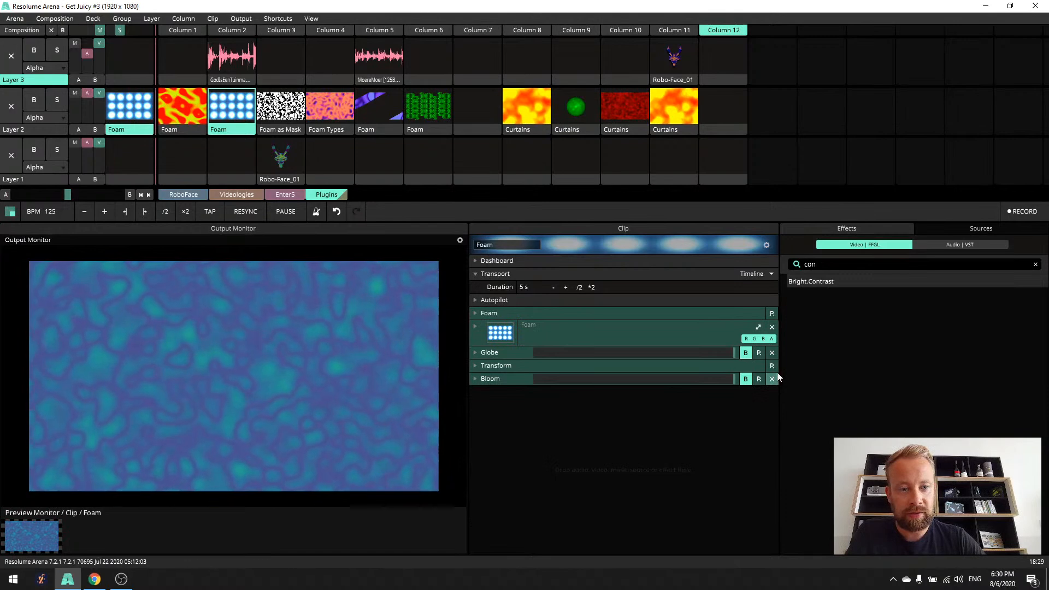
- Change the Foam clip's Color 2 to a teal swatch from the color palette and collapse the color settings
{"action": "left_click", "coordinate": [476, 314]}
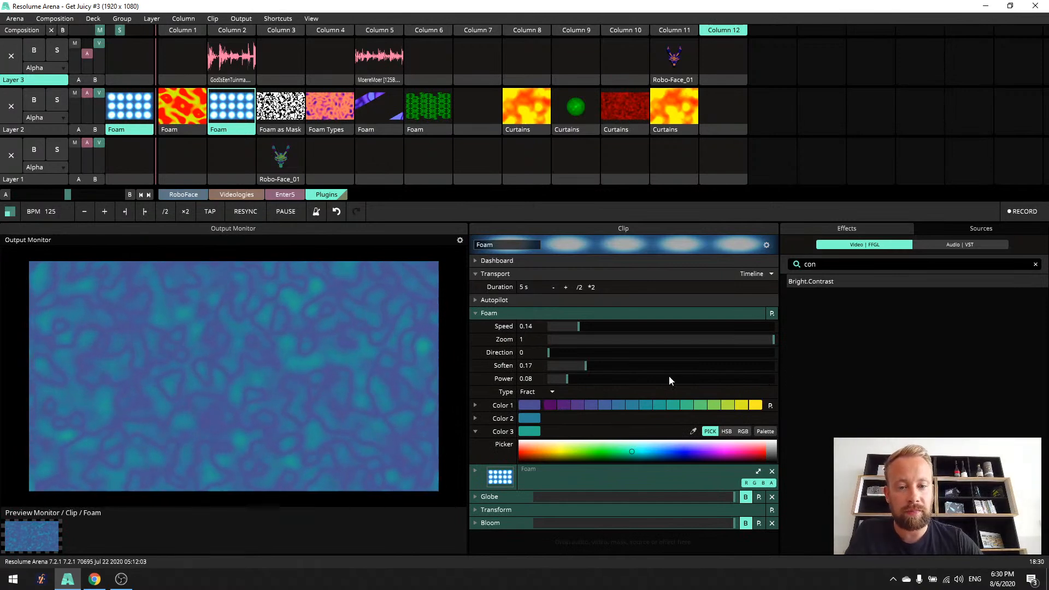
{"action": "left_click", "coordinate": [473, 405]}
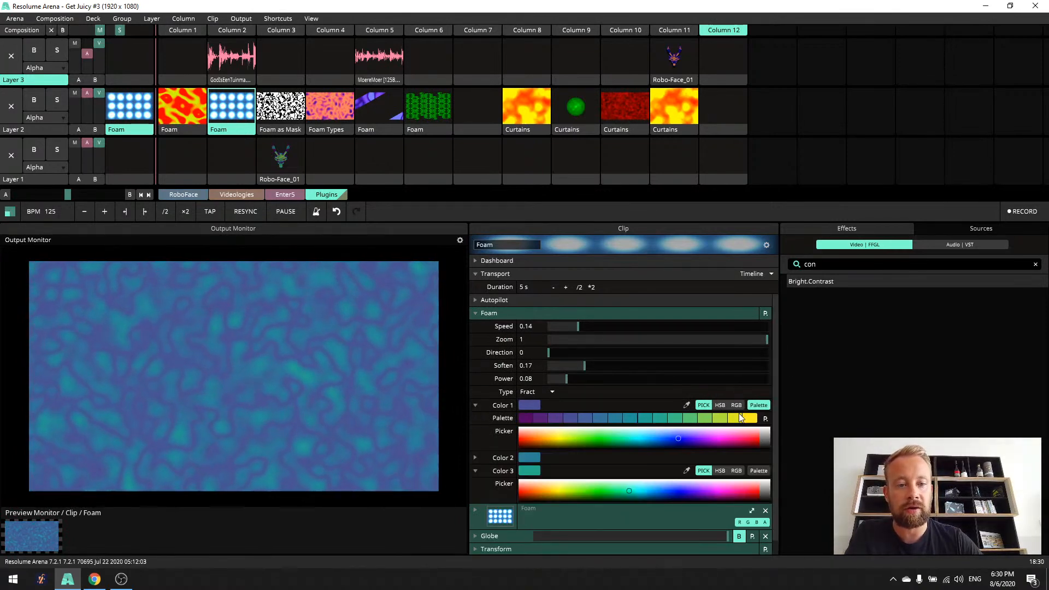
{"action": "left_click", "coordinate": [474, 458]}
{"action": "left_click", "coordinate": [704, 460]}
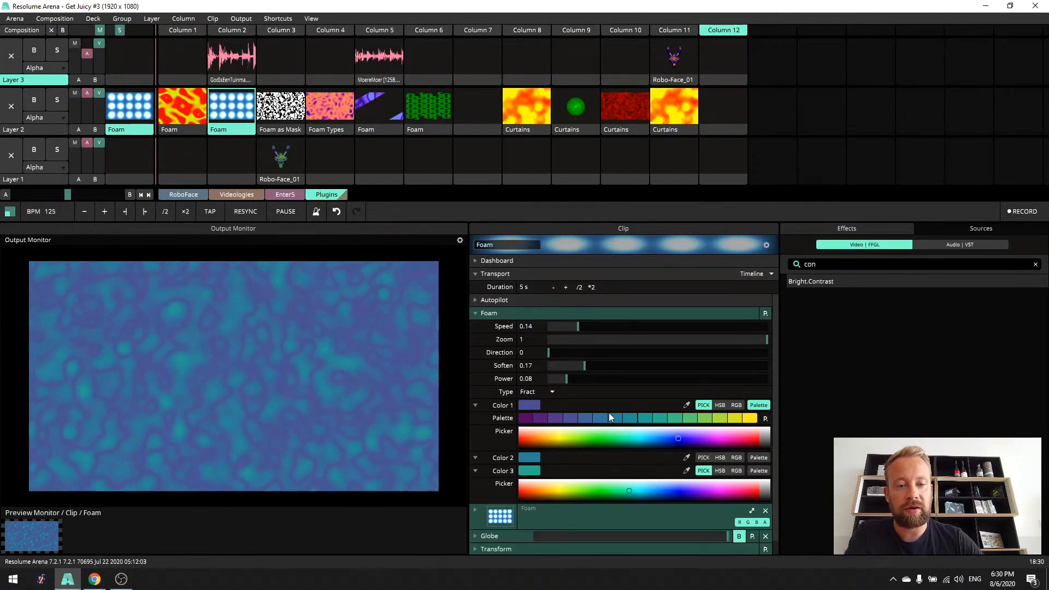
{"action": "left_click", "coordinate": [704, 457]}
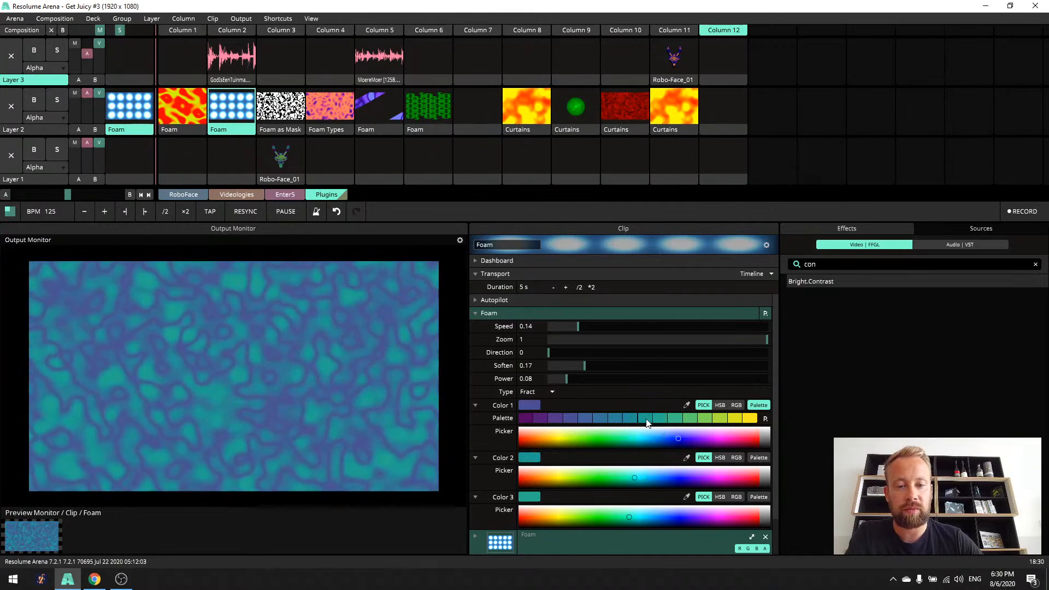
{"action": "left_click", "coordinate": [475, 461]}
{"action": "left_click", "coordinate": [475, 472]}
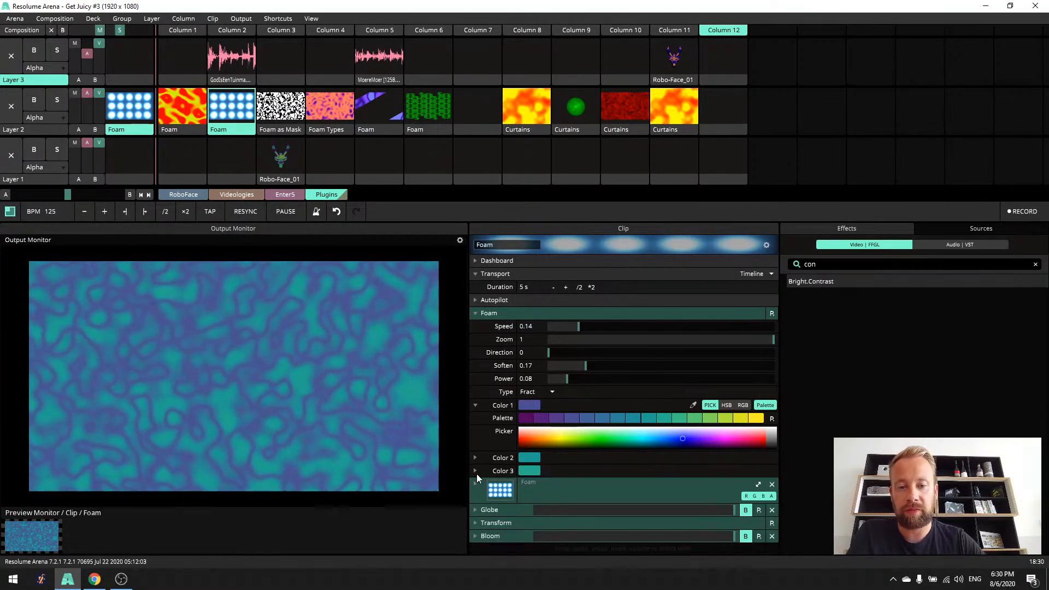
{"action": "left_click", "coordinate": [478, 406]}
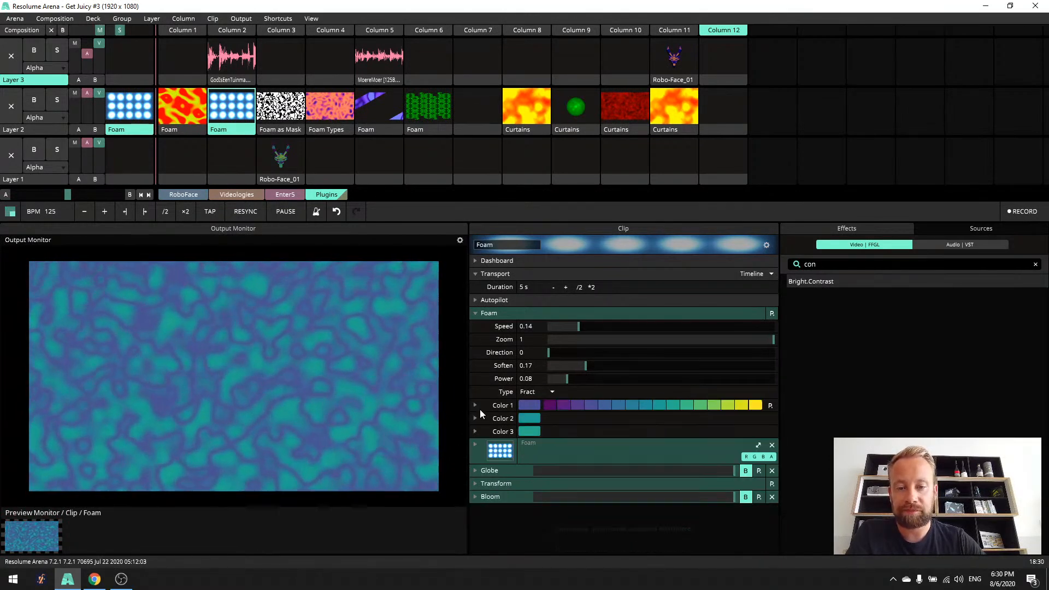
- Re-enable the Foam clip's Globe effect and set its Rotation to 0
{"action": "left_click", "coordinate": [475, 314]}
{"action": "left_click", "coordinate": [475, 353]}
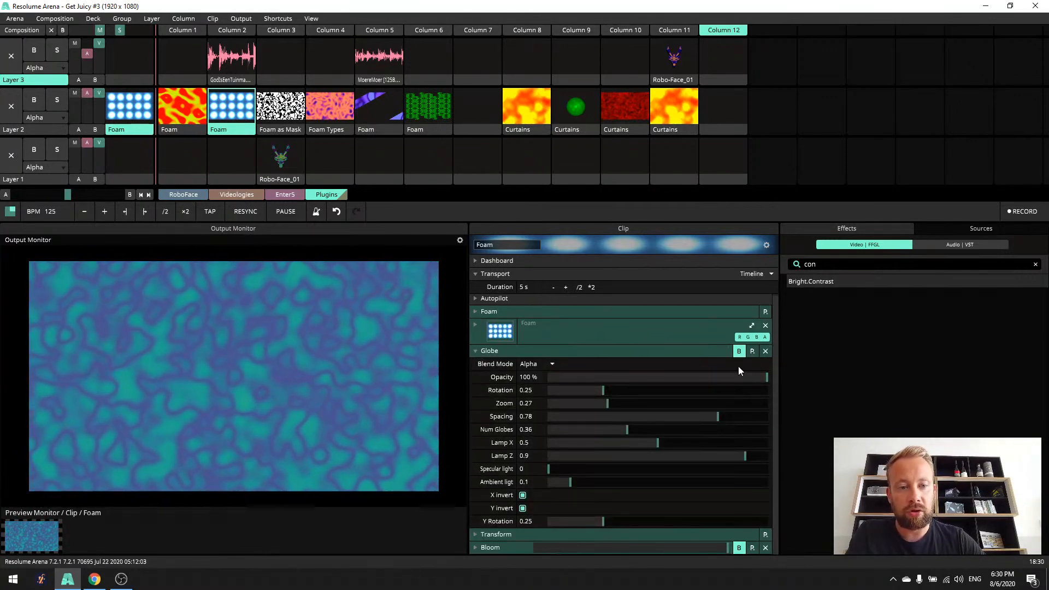
{"action": "left_click", "coordinate": [738, 351]}
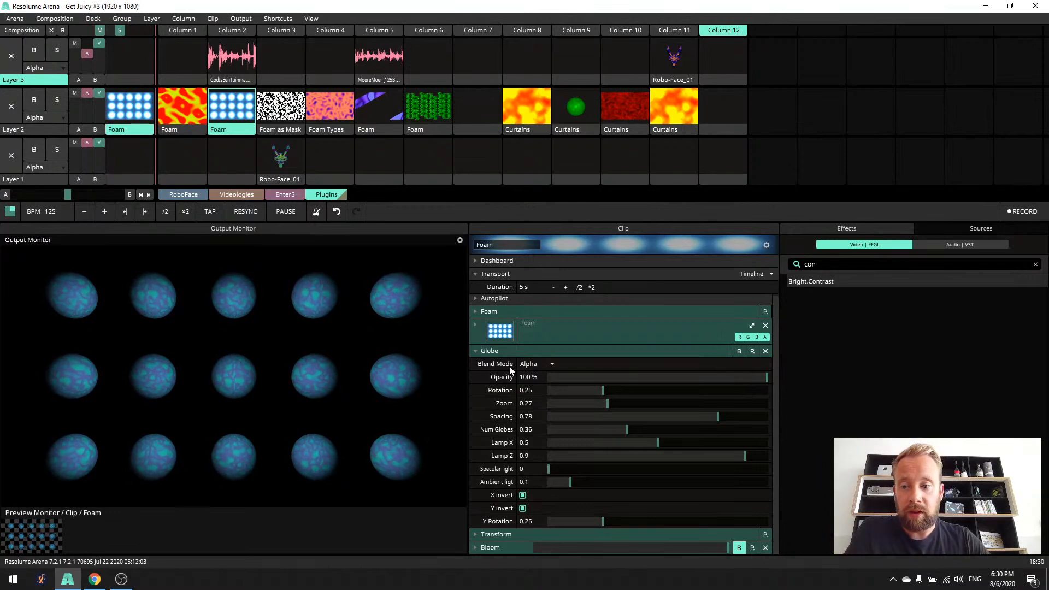
{"action": "left_click_drag", "start_coordinate": [603, 390], "coordinate": [546, 395]}
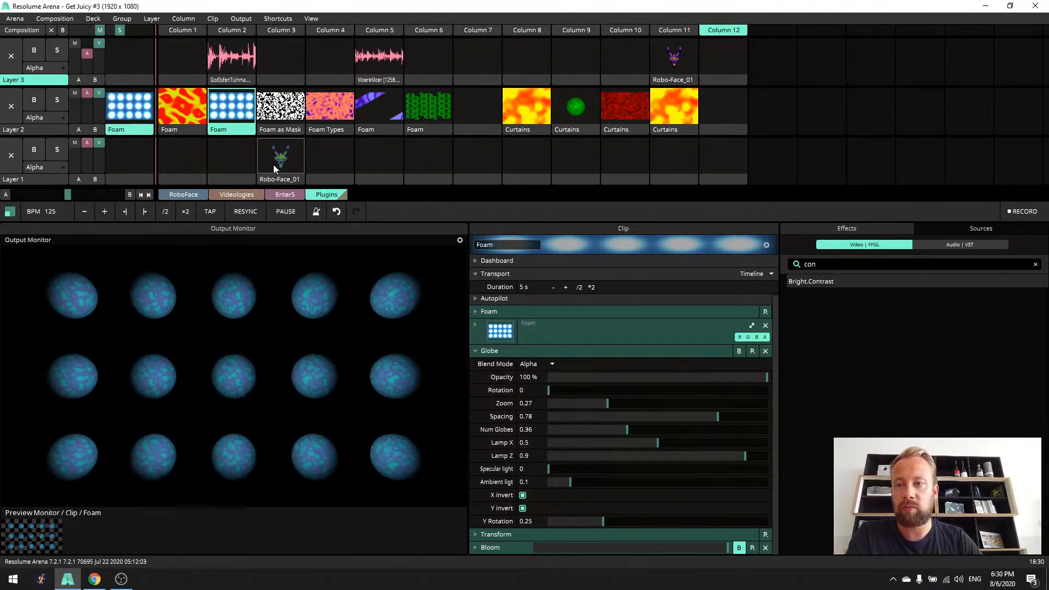
- Turn Bloom back on and play the Column 2 audio clip on Layer 3 to examine Bloom's audio-driven Amount settings
{"action": "left_click", "coordinate": [485, 351]}
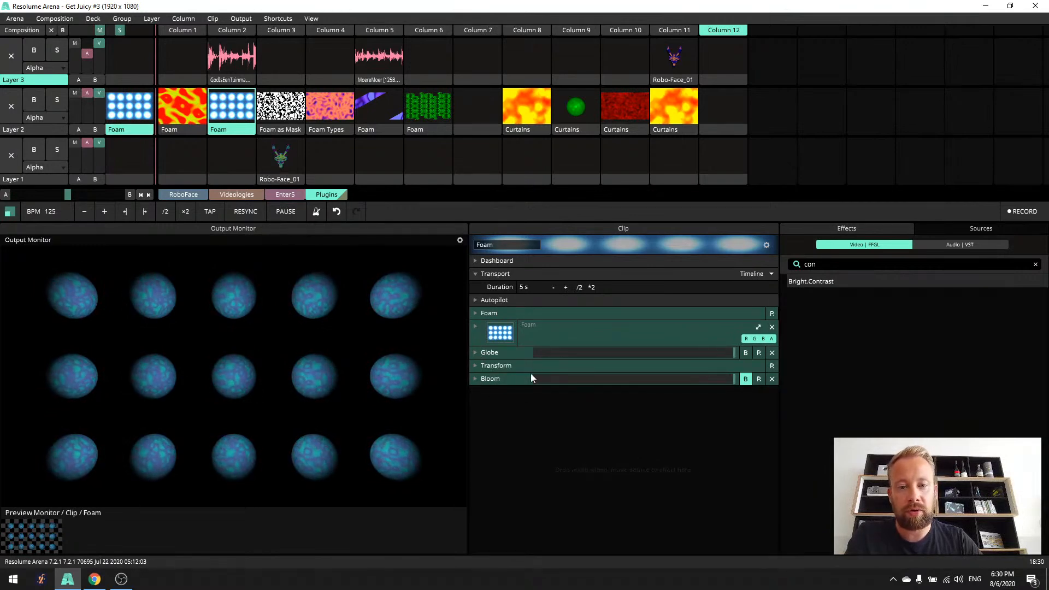
{"action": "left_click", "coordinate": [475, 379]}
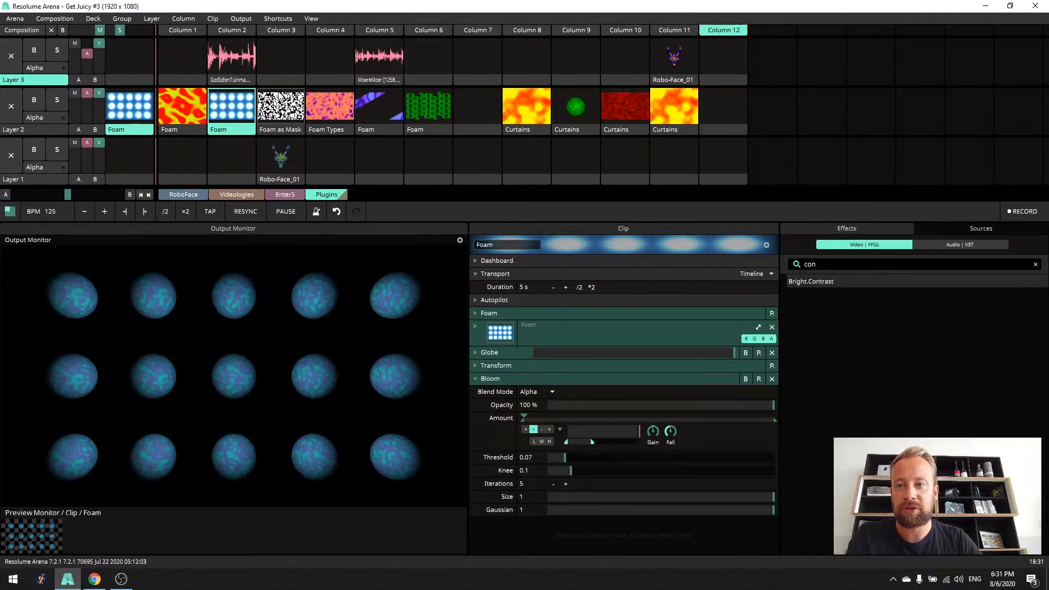
{"action": "left_click", "coordinate": [236, 59]}
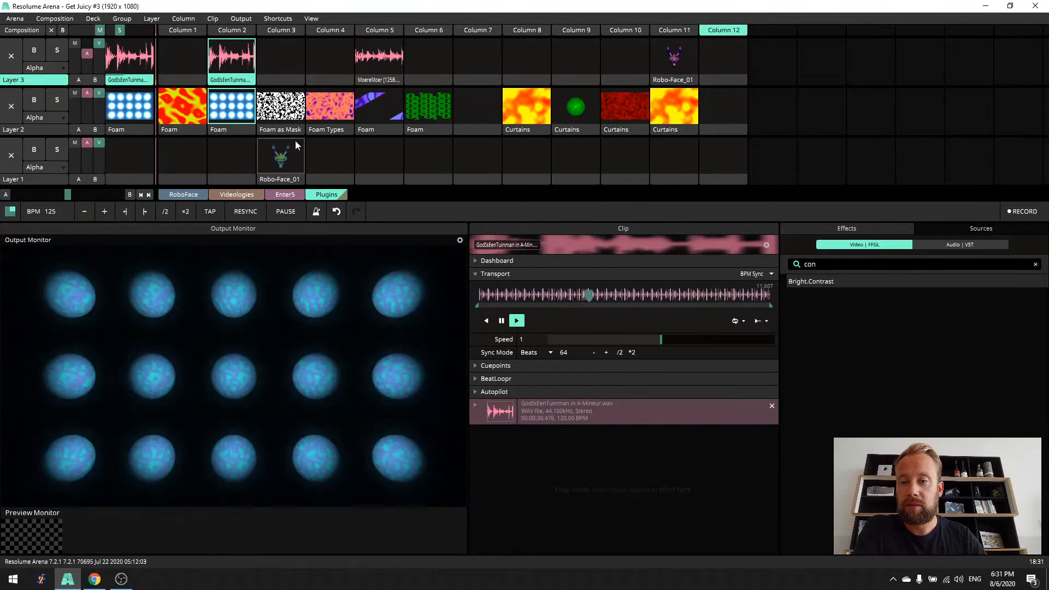
{"action": "left_click", "coordinate": [231, 107]}
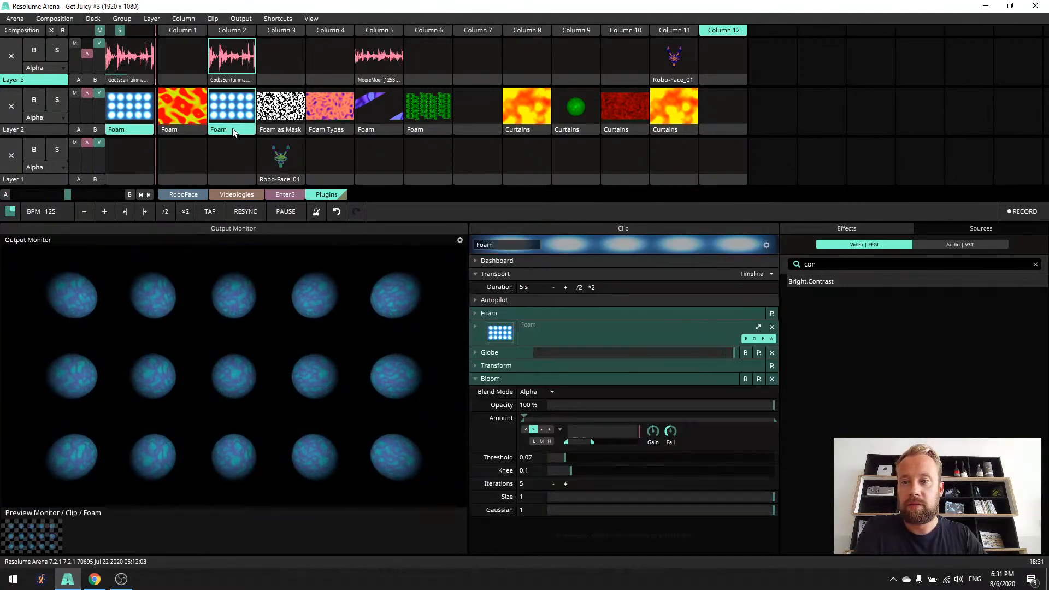
{"action": "left_click", "coordinate": [559, 431]}
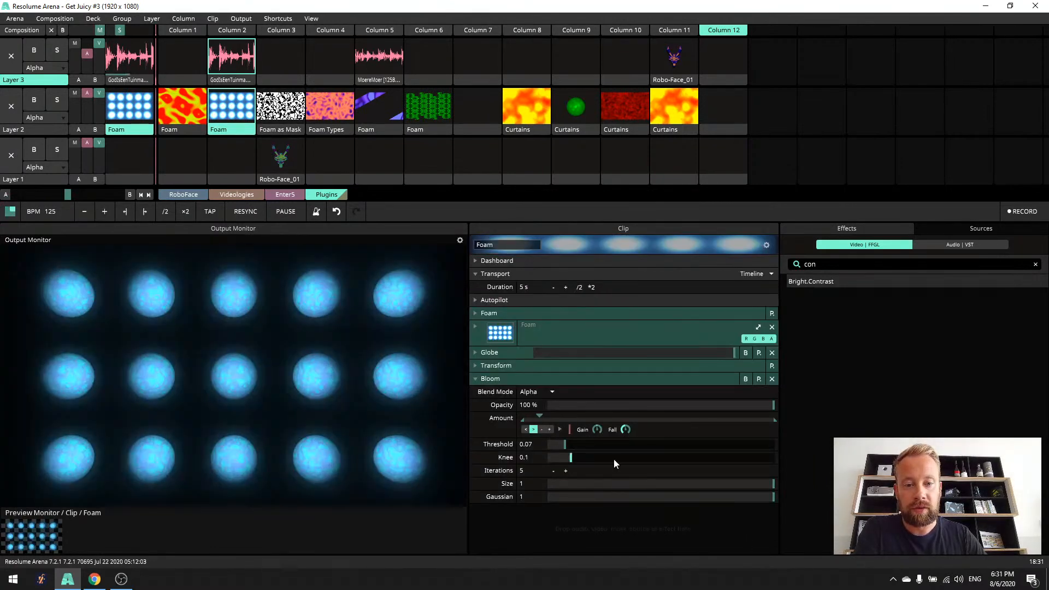
{"action": "left_click", "coordinate": [560, 431]}
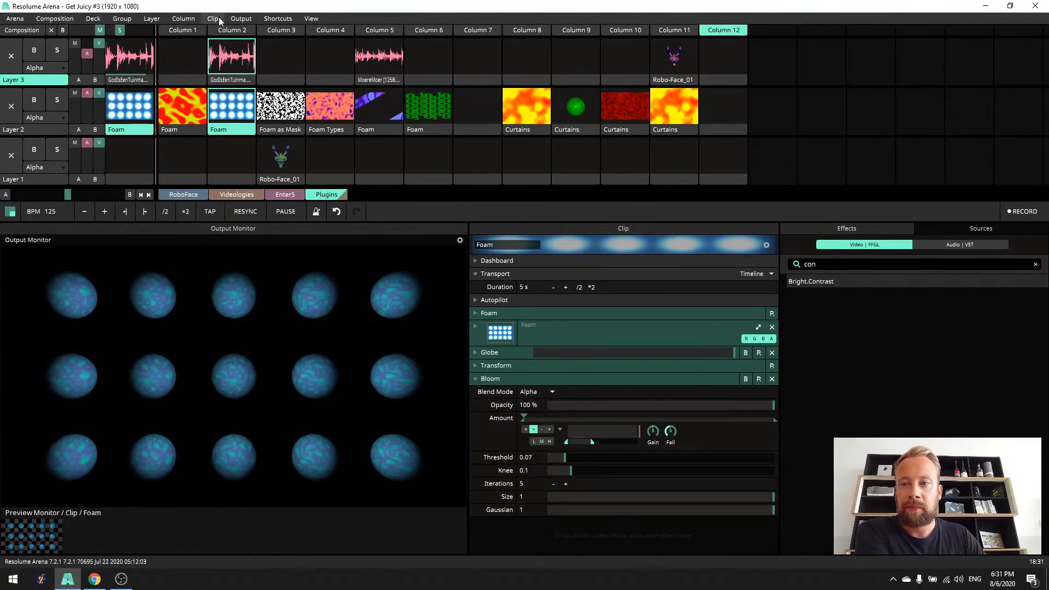
- Stop the audio clip on Layer 3 and collapse the Foam clip's Bloom settings
{"action": "left_click", "coordinate": [281, 53]}
{"action": "left_click", "coordinate": [241, 106]}
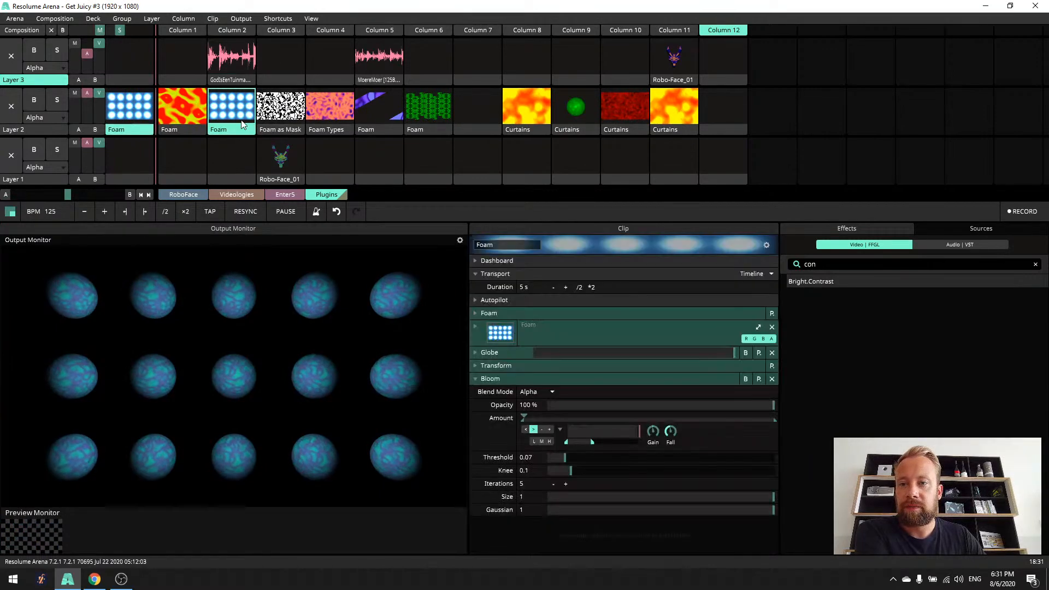
{"action": "left_click", "coordinate": [477, 382]}
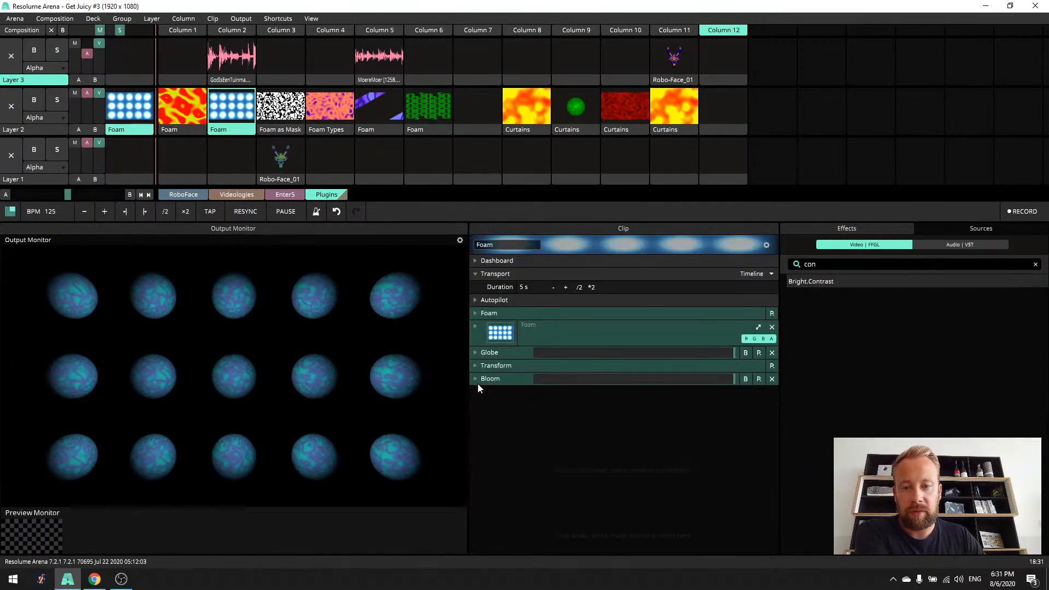
- Try a single large globe, with the Globe effect's Num Globes at 0, Zoom at 0.07 and Rotation at 0
{"action": "left_click", "coordinate": [474, 353]}
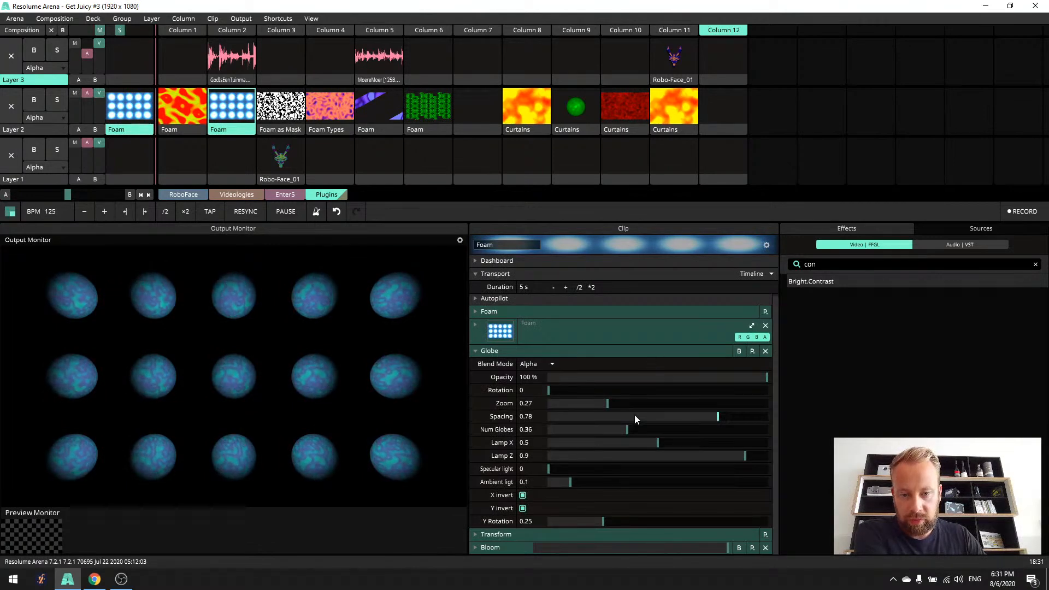
{"action": "left_click_drag", "start_coordinate": [642, 429], "coordinate": [547, 429]}
{"action": "left_click_drag", "start_coordinate": [549, 392], "coordinate": [522, 393]}
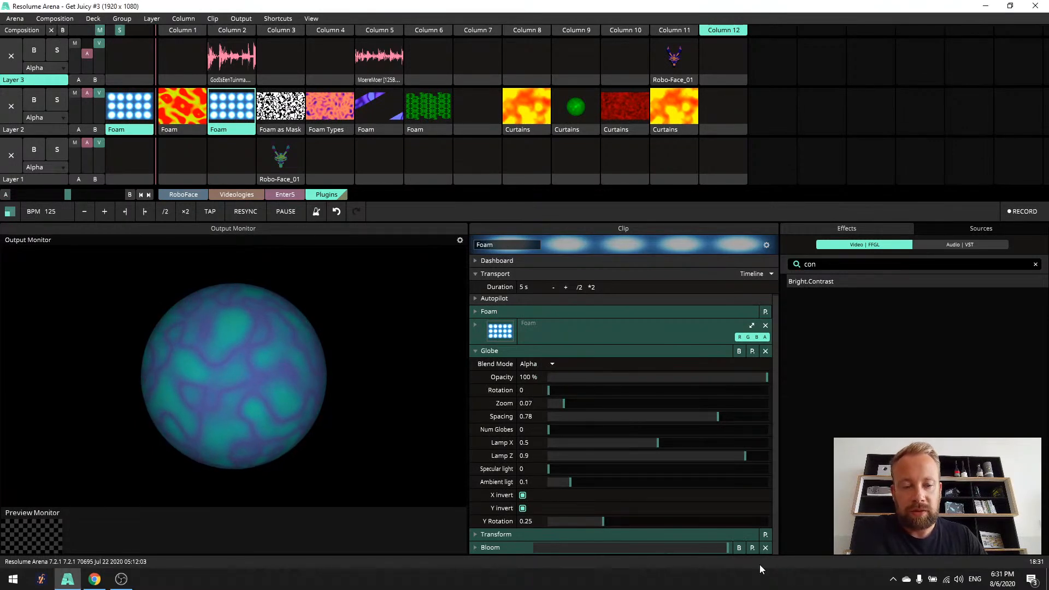
- Bypass Bloom on the Foam clip, and switch Globe off and on again to compare the flat texture
{"action": "left_click", "coordinate": [738, 547]}
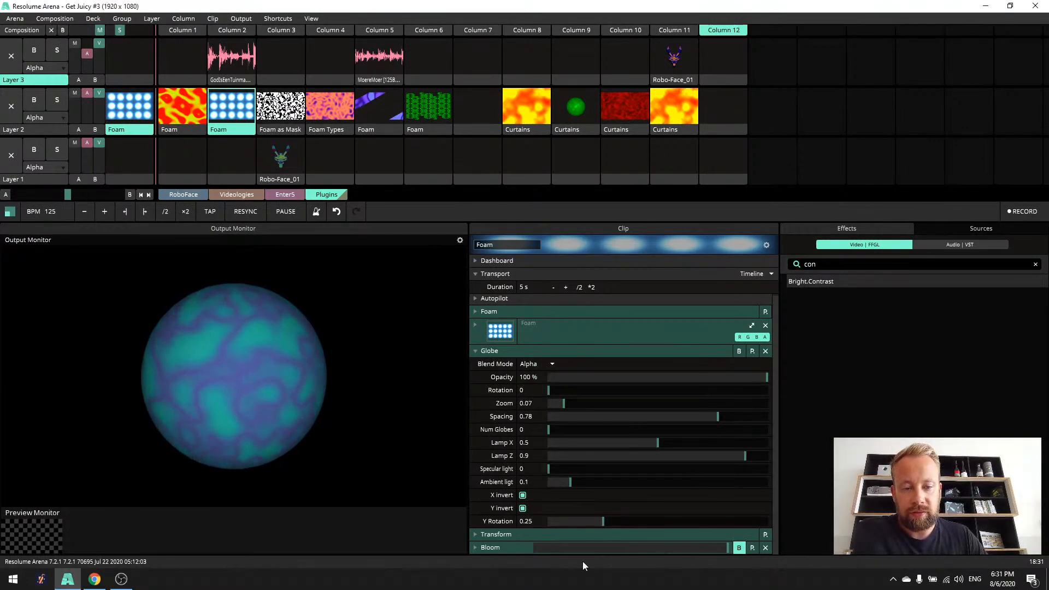
{"action": "left_click", "coordinate": [739, 351]}
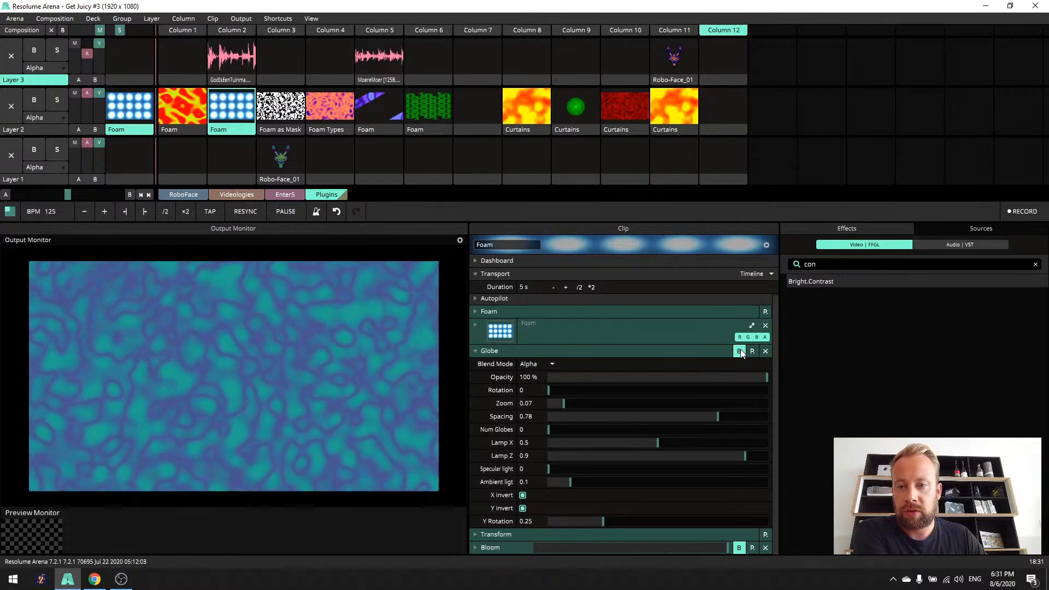
{"action": "left_click", "coordinate": [739, 351]}
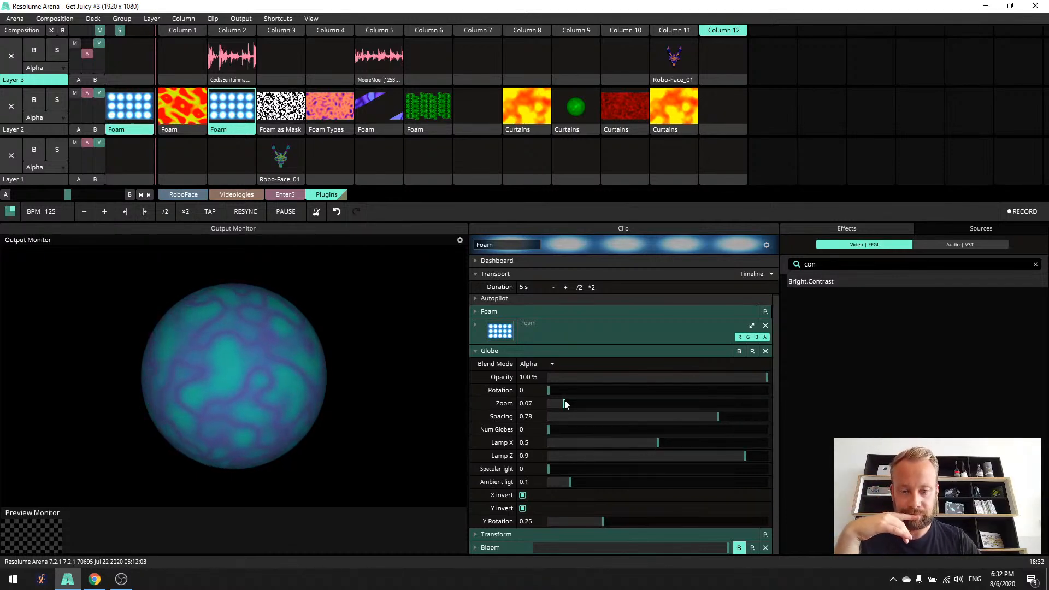
- Try Globe Spacing 0 with Num Globes 0.45 and Zoom 0.09, followed by Num Globes up to 0.99 and Zoom 1
{"action": "mouse_move", "coordinate": [564, 405]}
{"action": "left_mouse_down"}
{"action": "mouse_move", "coordinate": [687, 409]}
{"action": "mouse_move", "coordinate": [692, 419]}
{"action": "mouse_move", "coordinate": [568, 415]}
{"action": "left_mouse_up"}
{"action": "left_click_drag", "start_coordinate": [718, 416], "coordinate": [646, 431]}
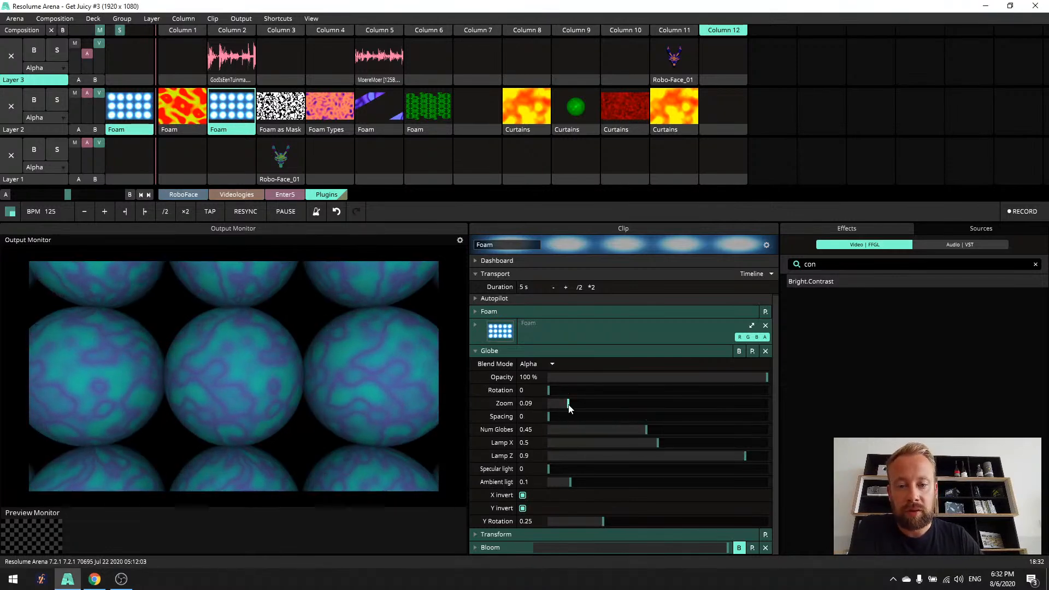
{"action": "left_click_drag", "start_coordinate": [569, 403], "coordinate": [574, 403]}
{"action": "left_click_drag", "start_coordinate": [646, 430], "coordinate": [828, 444]}
{"action": "left_click_drag", "start_coordinate": [574, 403], "coordinate": [746, 445]}
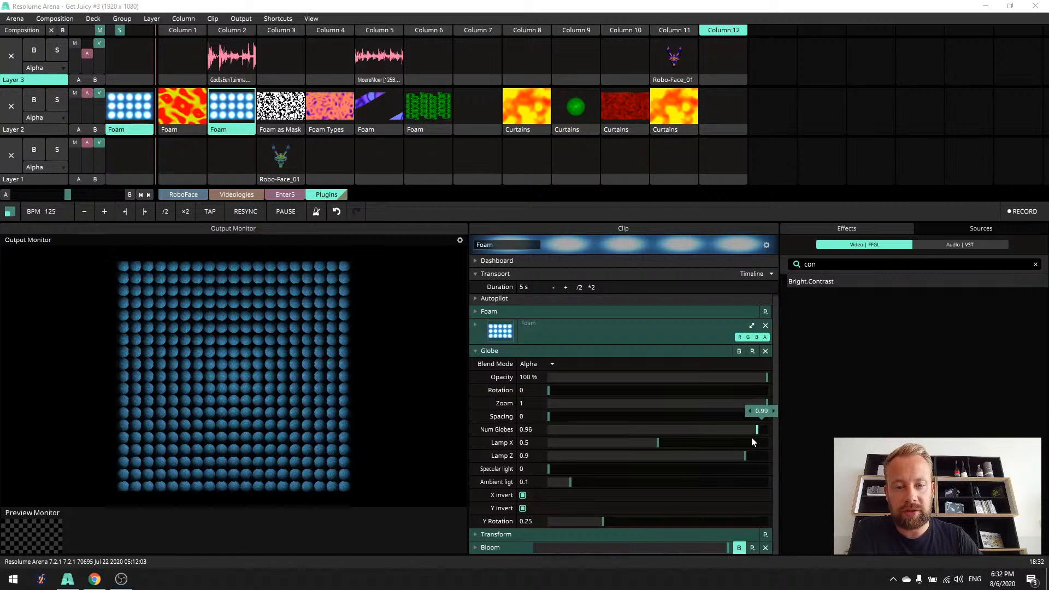
- Set the Globe effect's Zoom to 0.28, Spacing to 1 and Num Globes to 0.27 for a three-by-three grid
{"action": "left_click_drag", "start_coordinate": [571, 415], "coordinate": [608, 433]}
{"action": "left_click_drag", "start_coordinate": [736, 419], "coordinate": [882, 433]}
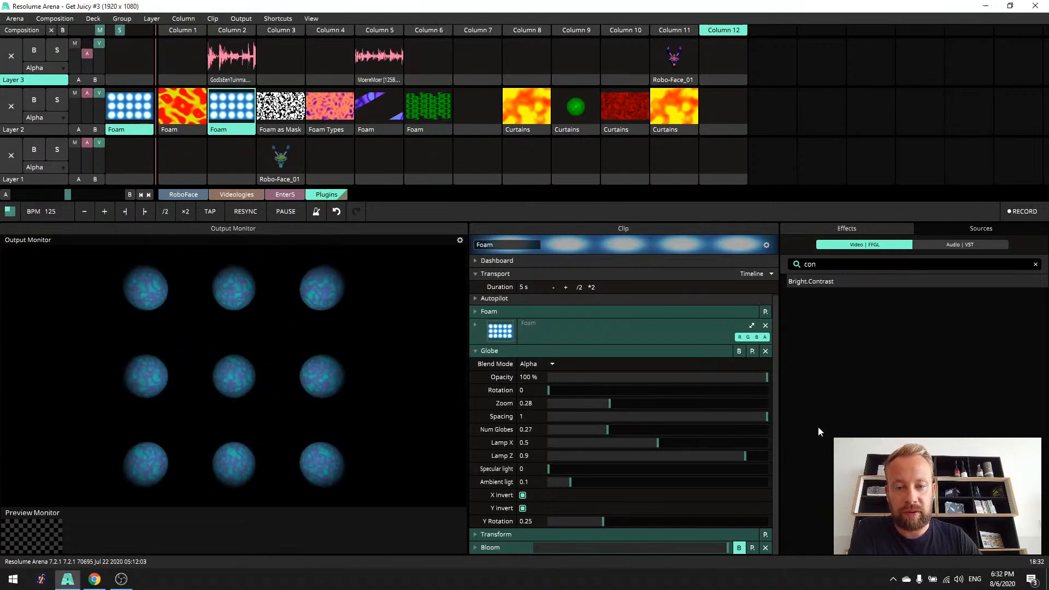
- Try different Lamp X and Lamp Z positions on the Globe effect, ending at 0.5 and 0.89, with Specular light at 1
{"action": "mouse_move", "coordinate": [656, 444]}
{"action": "left_mouse_down"}
{"action": "mouse_move", "coordinate": [569, 442]}
{"action": "mouse_move", "coordinate": [803, 444]}
{"action": "mouse_move", "coordinate": [409, 432]}
{"action": "mouse_move", "coordinate": [697, 444]}
{"action": "mouse_move", "coordinate": [651, 442]}
{"action": "left_mouse_up"}
{"action": "left_click_drag", "start_coordinate": [746, 456], "coordinate": [675, 475]}
{"action": "left_click_drag", "start_coordinate": [598, 427], "coordinate": [727, 456]}
{"action": "left_click_drag", "start_coordinate": [604, 469], "coordinate": [775, 475]}
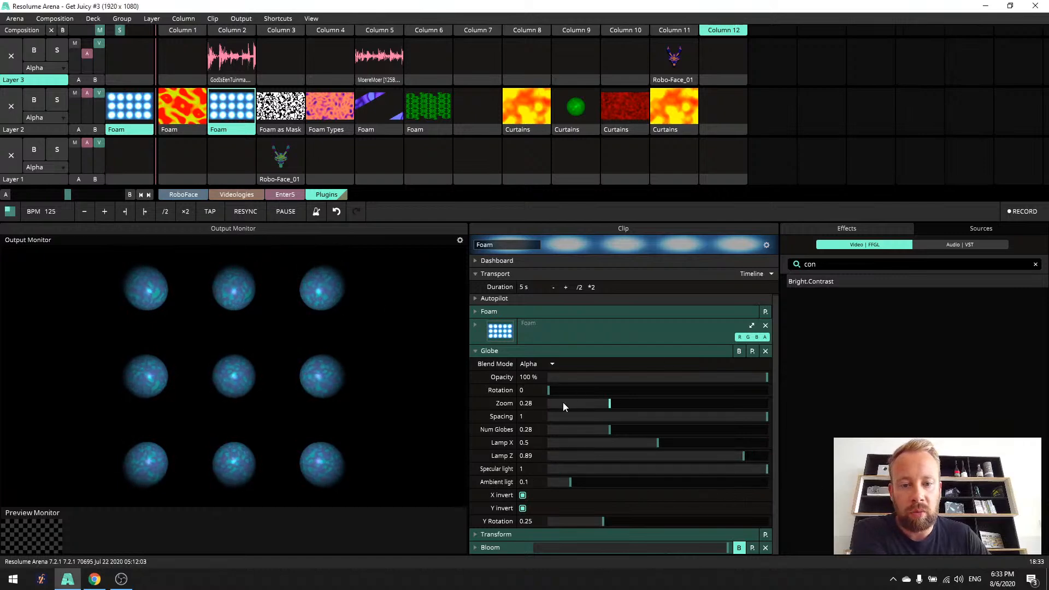
- Set the Globe effect's Zoom to 0.27, and try Lamp X 0.51 and Lamp Z 0.84 with Ambient light at 1
{"action": "left_click_drag", "start_coordinate": [618, 402], "coordinate": [705, 458]}
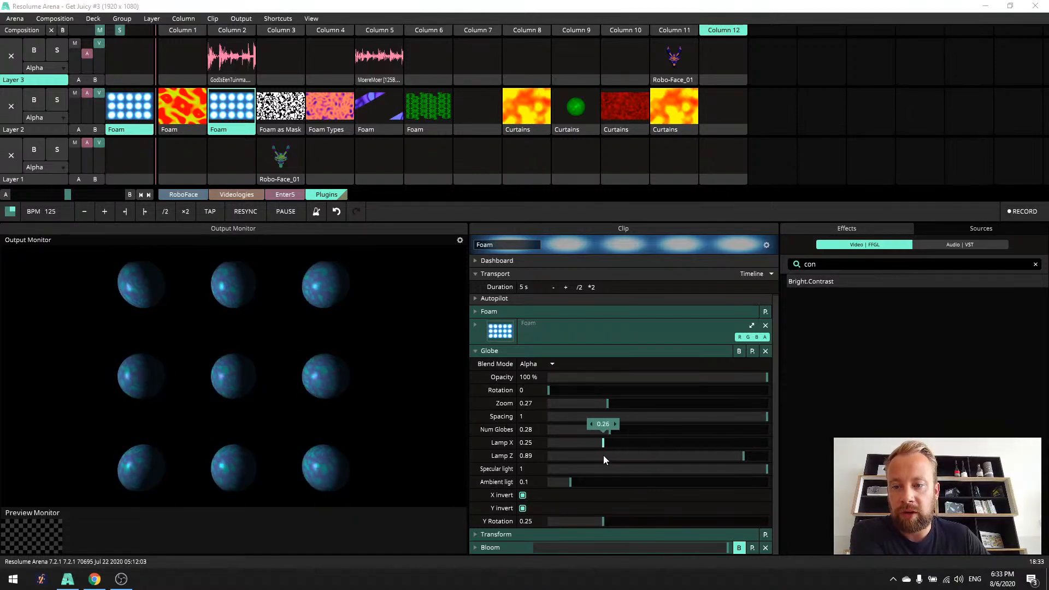
{"action": "left_click_drag", "start_coordinate": [700, 457], "coordinate": [733, 463]}
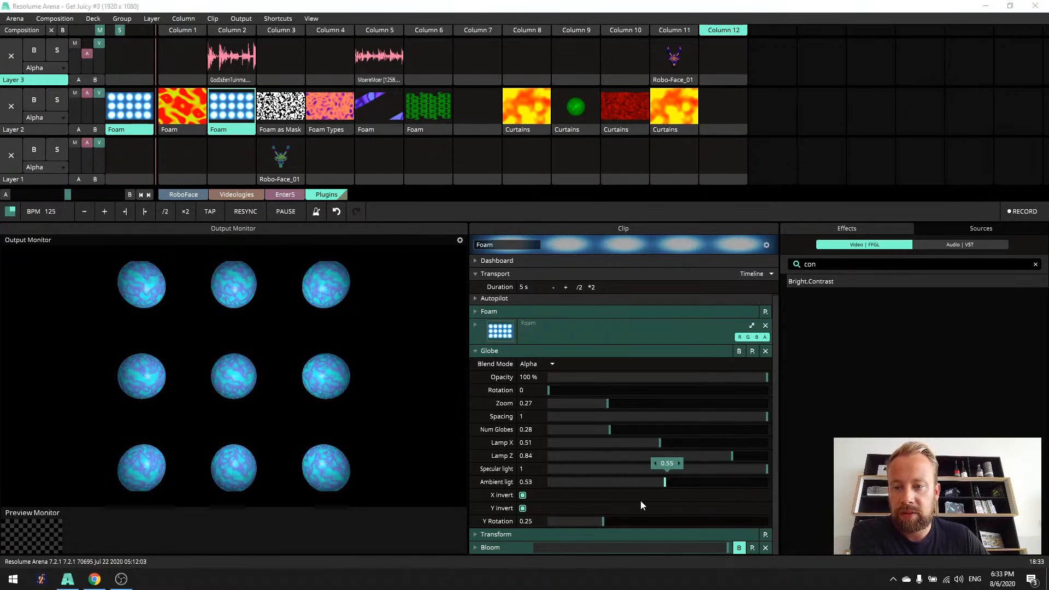
{"action": "left_click_drag", "start_coordinate": [781, 508], "coordinate": [614, 511]}
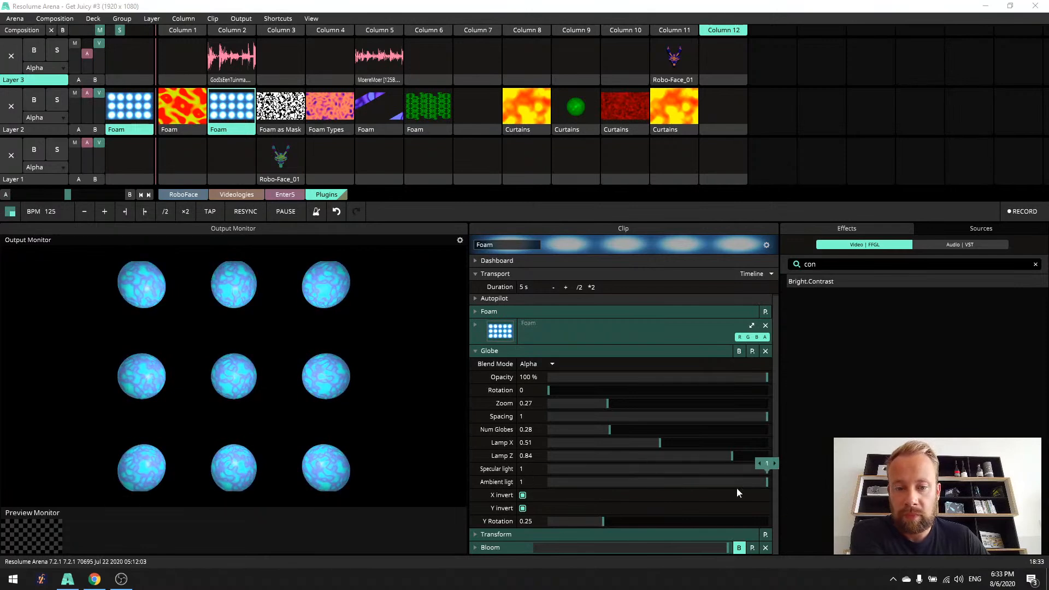
- Restore the Globe lighting to Lamp X 0.5, Lamp Z 0.9, Specular light 0.5 and Ambient light 0.1, and set Num Globes to 1
{"action": "mouse_move", "coordinate": [654, 443]}
{"action": "left_mouse_down"}
{"action": "mouse_move", "coordinate": [531, 443]}
{"action": "mouse_move", "coordinate": [673, 451]}
{"action": "mouse_move", "coordinate": [655, 451]}
{"action": "left_mouse_up"}
{"action": "left_click_drag", "start_coordinate": [731, 456], "coordinate": [699, 459]}
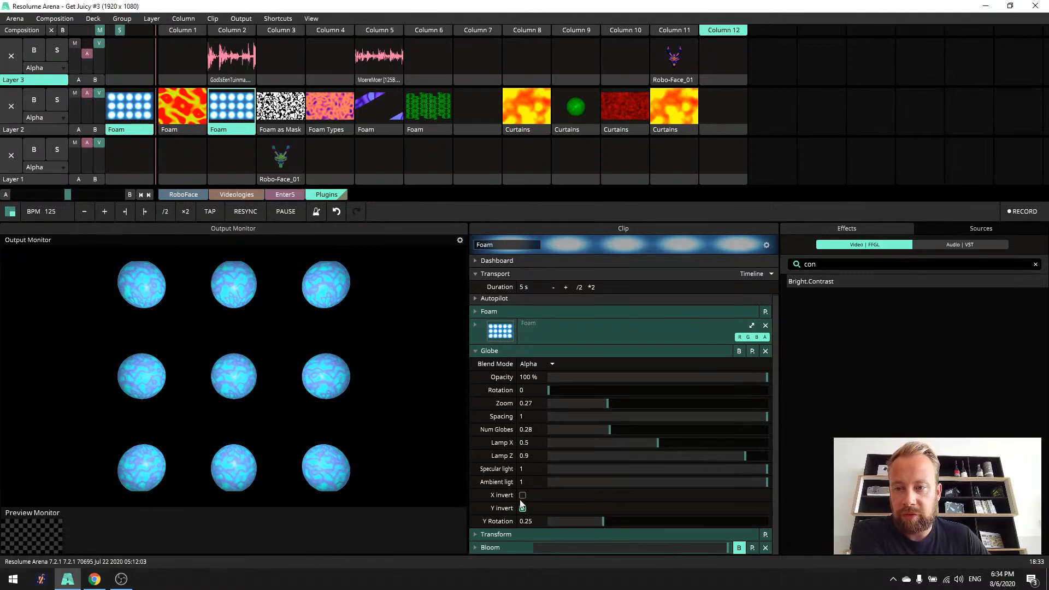
{"action": "left_click", "coordinate": [569, 482]}
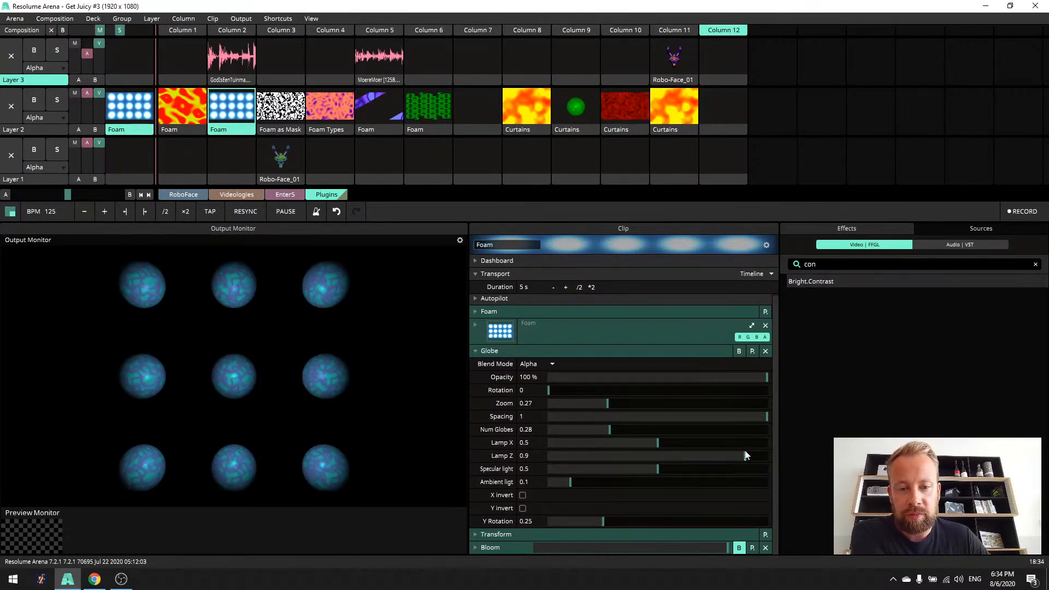
{"action": "right_click", "coordinate": [654, 431]}
- Toggle the globes' X invert and Y invert, leaving both on, and bring Rotation from a trial 0.35 down to 0.13
{"action": "left_click", "coordinate": [523, 495]}
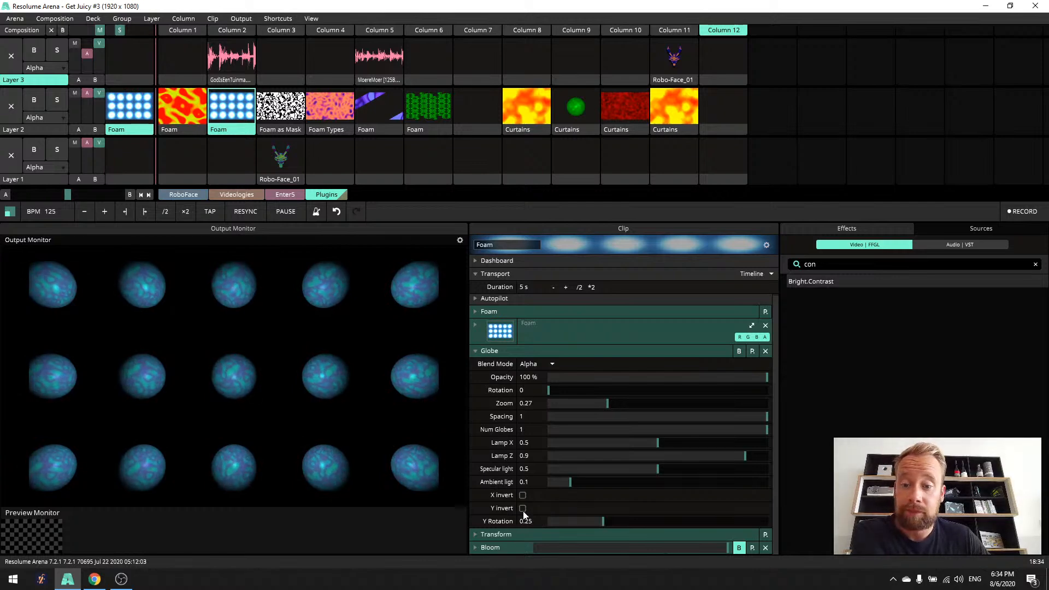
{"action": "left_click", "coordinate": [523, 508]}
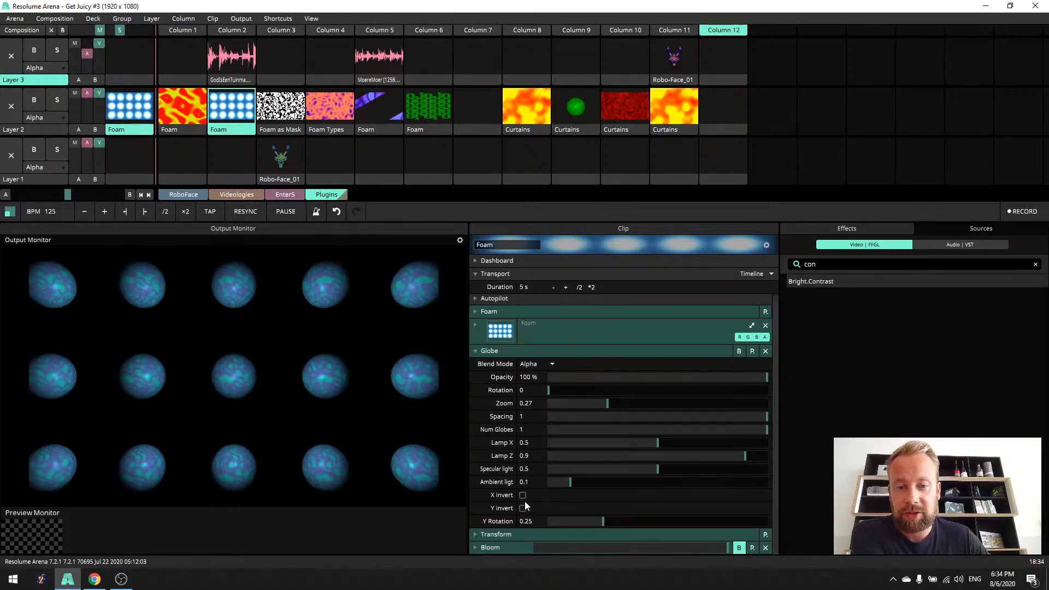
{"action": "left_click_drag", "start_coordinate": [555, 392], "coordinate": [594, 395]}
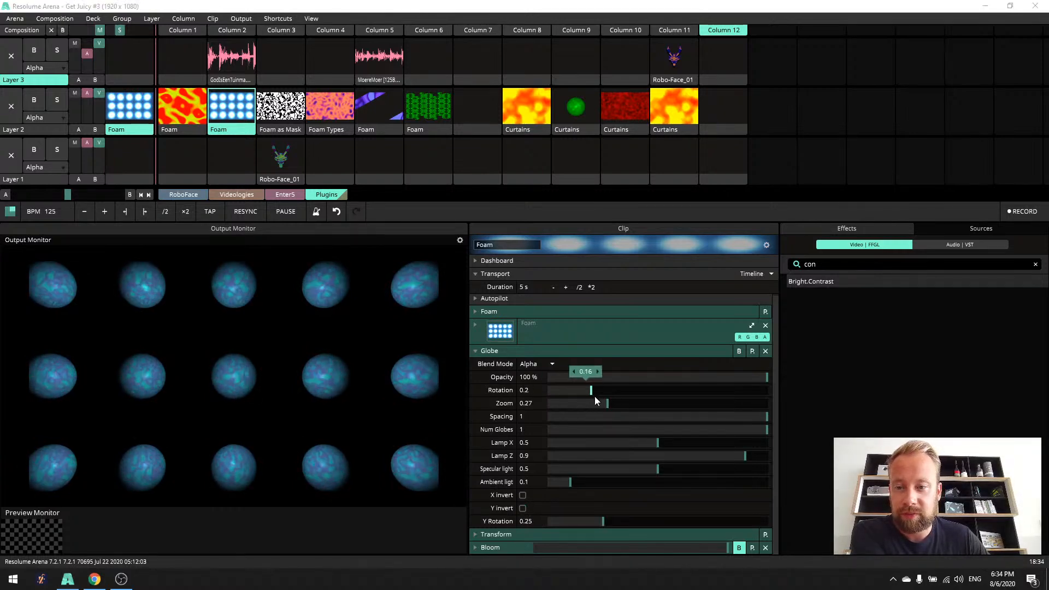
{"action": "left_click", "coordinate": [522, 495]}
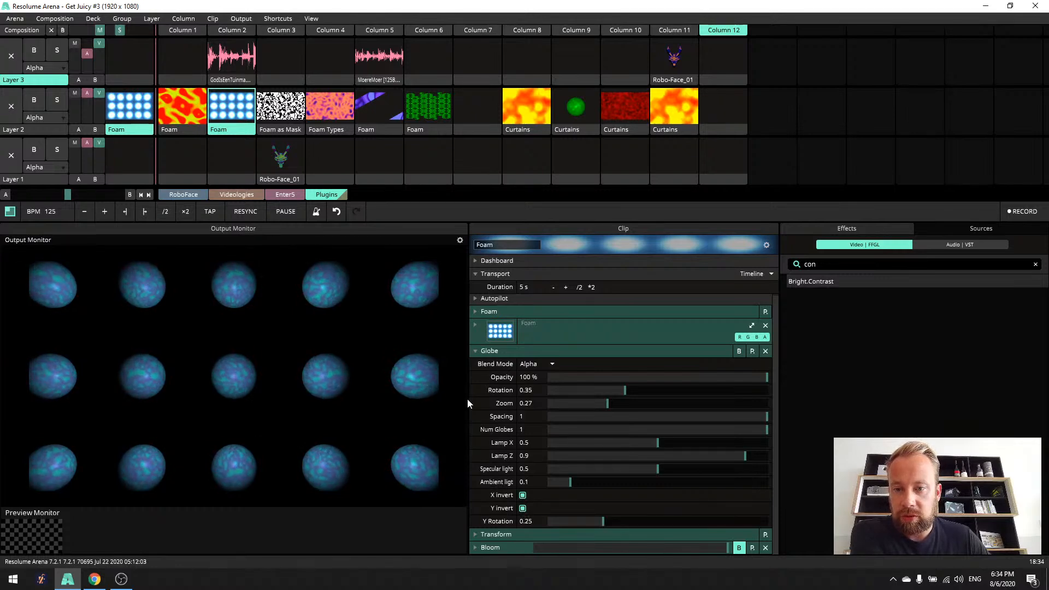
{"action": "left_click_drag", "start_coordinate": [624, 392], "coordinate": [575, 392]}
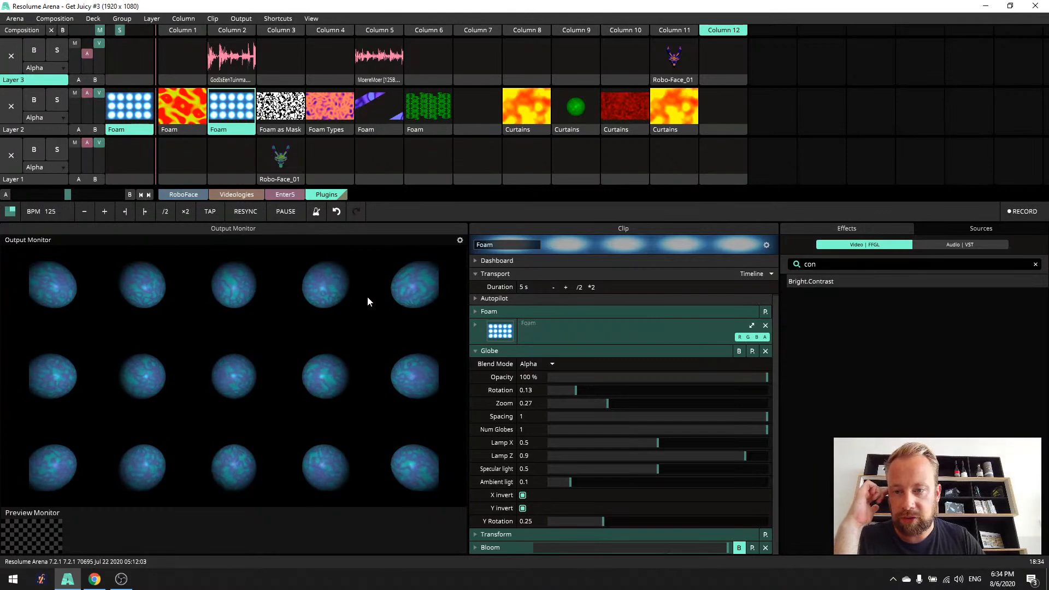
- Compare the globes with X invert and Y invert off and on again, and set Y Rotation to 0.33
{"action": "left_click", "coordinate": [524, 494]}
{"action": "left_click", "coordinate": [524, 507]}
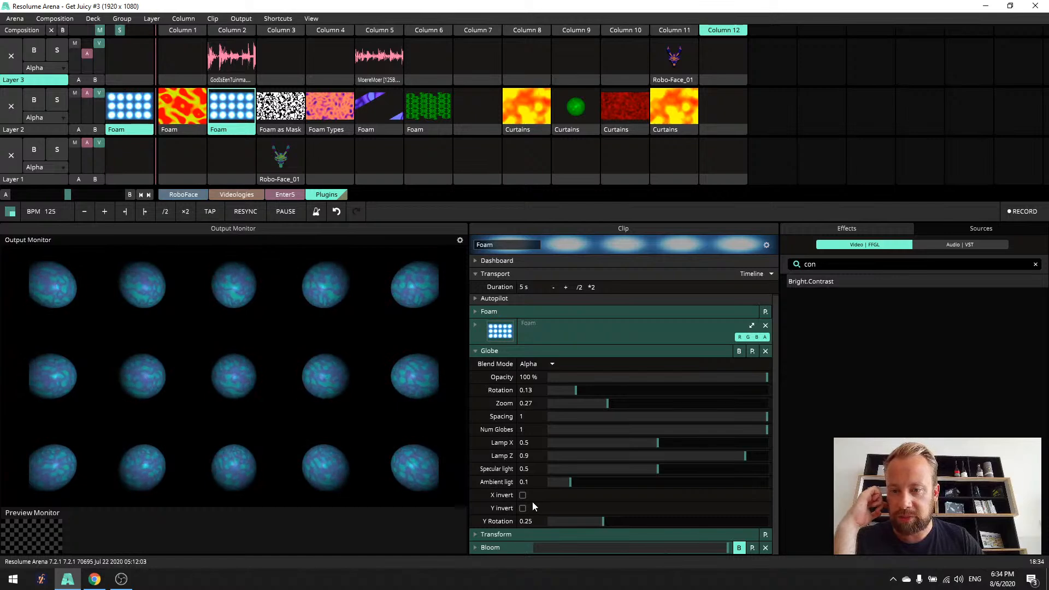
{"action": "left_click", "coordinate": [523, 508]}
{"action": "left_click", "coordinate": [523, 495]}
{"action": "left_click_drag", "start_coordinate": [595, 520], "coordinate": [572, 511]}
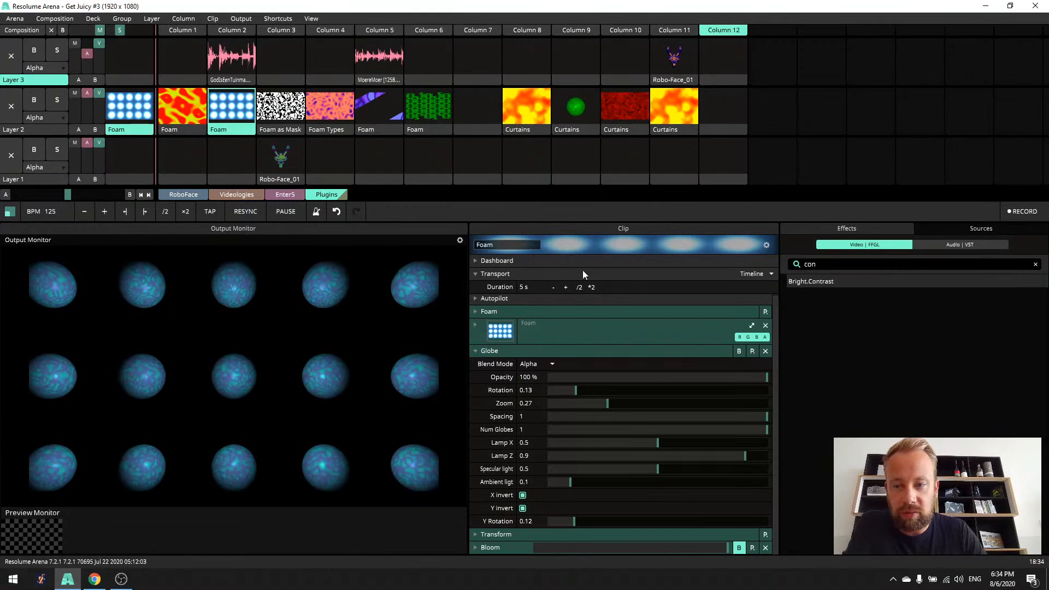
{"action": "left_click_drag", "start_coordinate": [572, 519], "coordinate": [628, 525]}
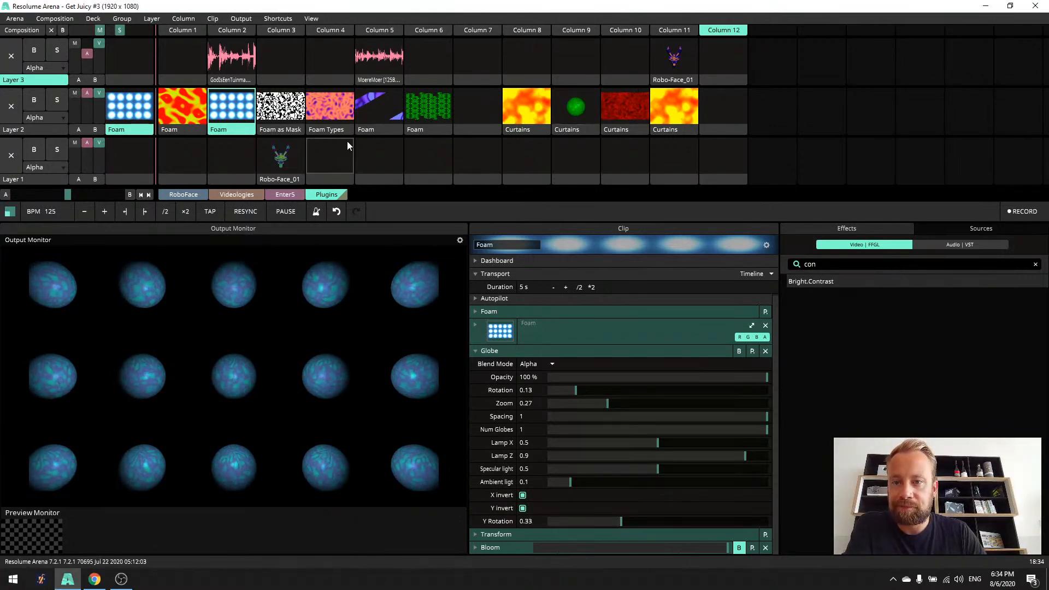
- Launch Column 3 and Column 4 in turn, followed by the purple Foam clip in Layer 2 of Column 5
{"action": "left_click", "coordinate": [292, 32]}
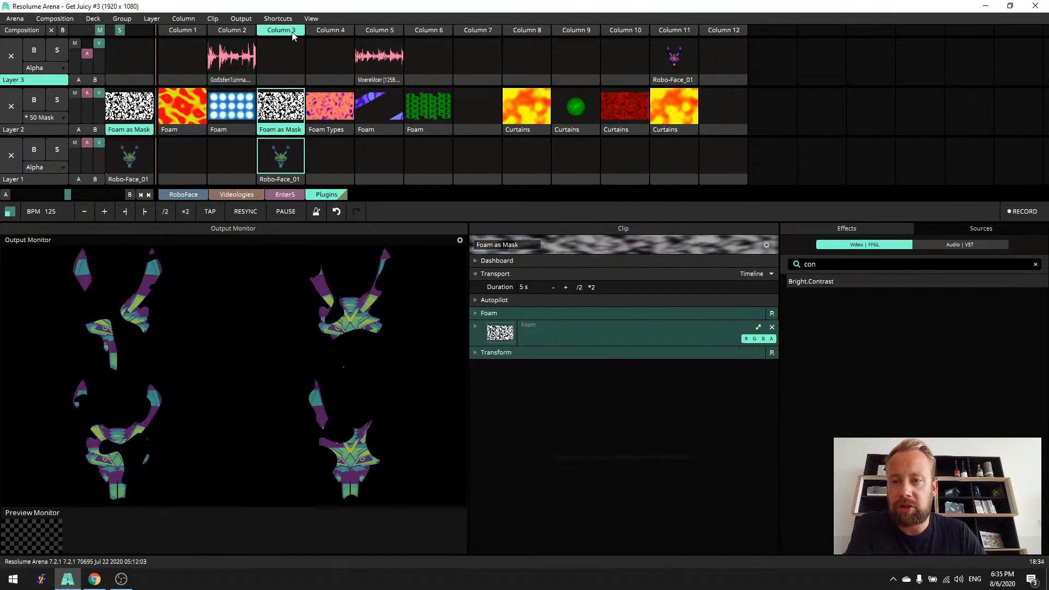
{"action": "left_click", "coordinate": [329, 30]}
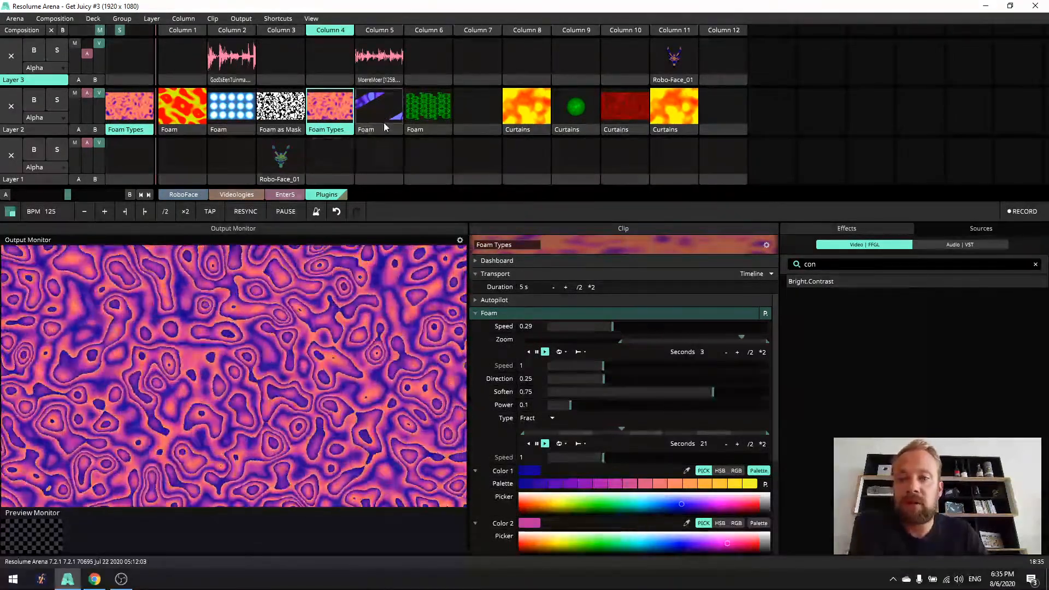
{"action": "left_click", "coordinate": [375, 115]}
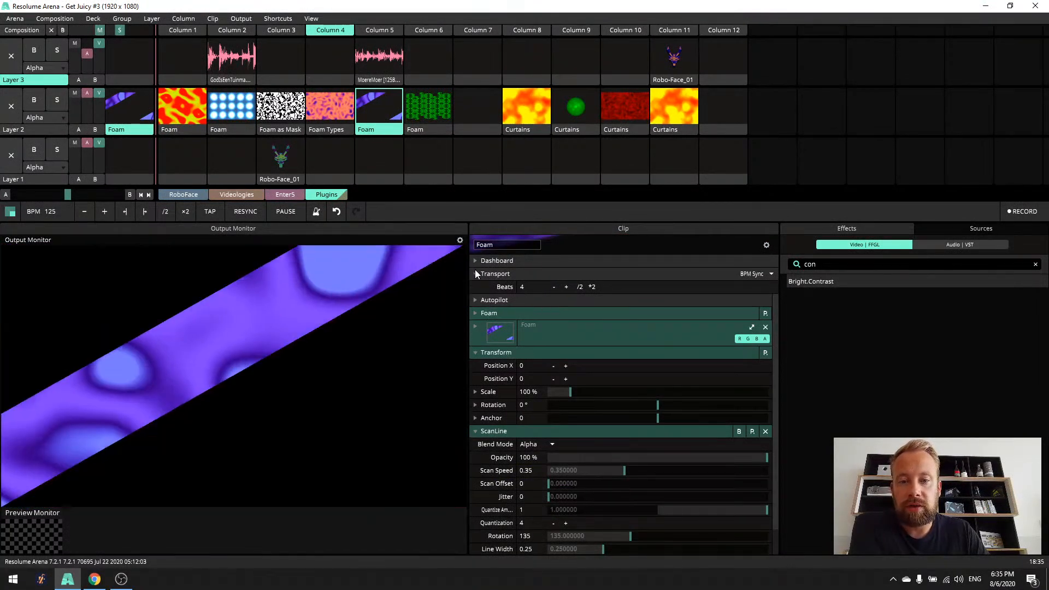
- Collapse the Foam clip's Transport and Transform sections, and bypass ScanLine before switching it back on to compare
{"action": "left_click", "coordinate": [474, 271]}
{"action": "left_click", "coordinate": [474, 339]}
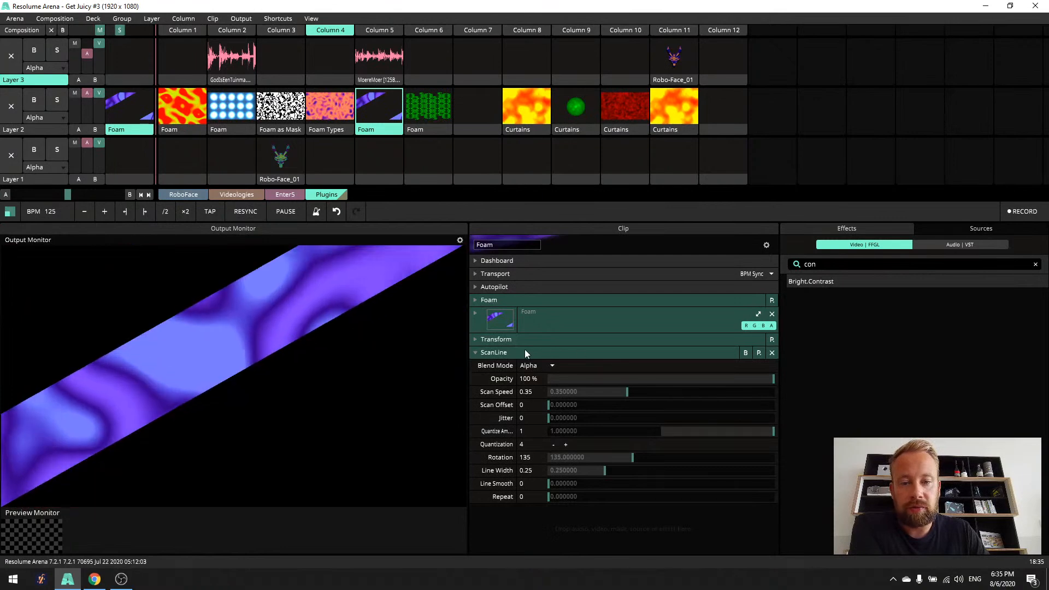
{"action": "left_click", "coordinate": [487, 351]}
{"action": "left_click", "coordinate": [746, 353]}
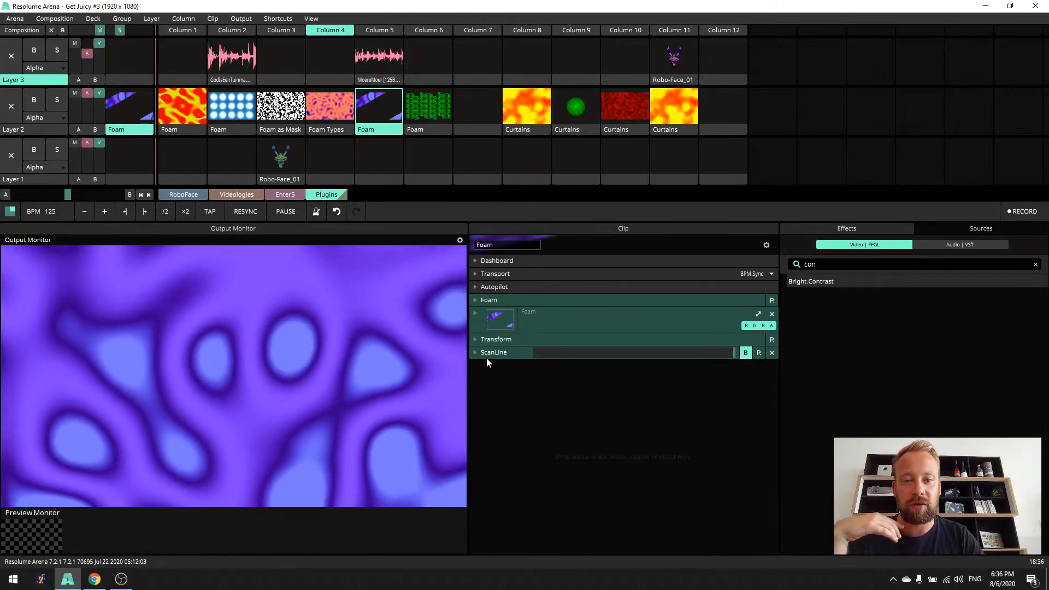
{"action": "left_click", "coordinate": [483, 353]}
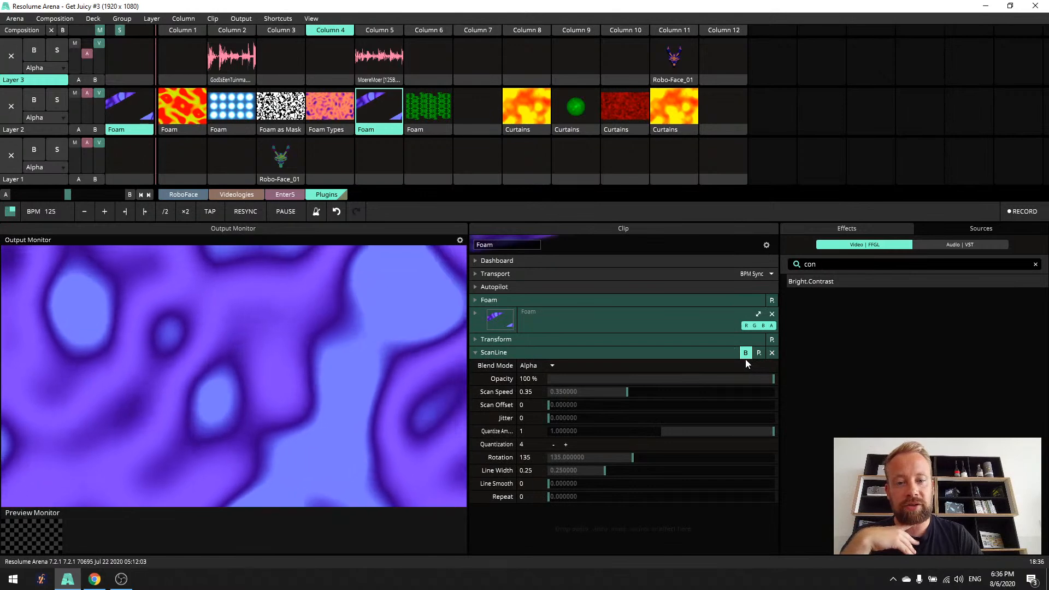
{"action": "left_click", "coordinate": [745, 353]}
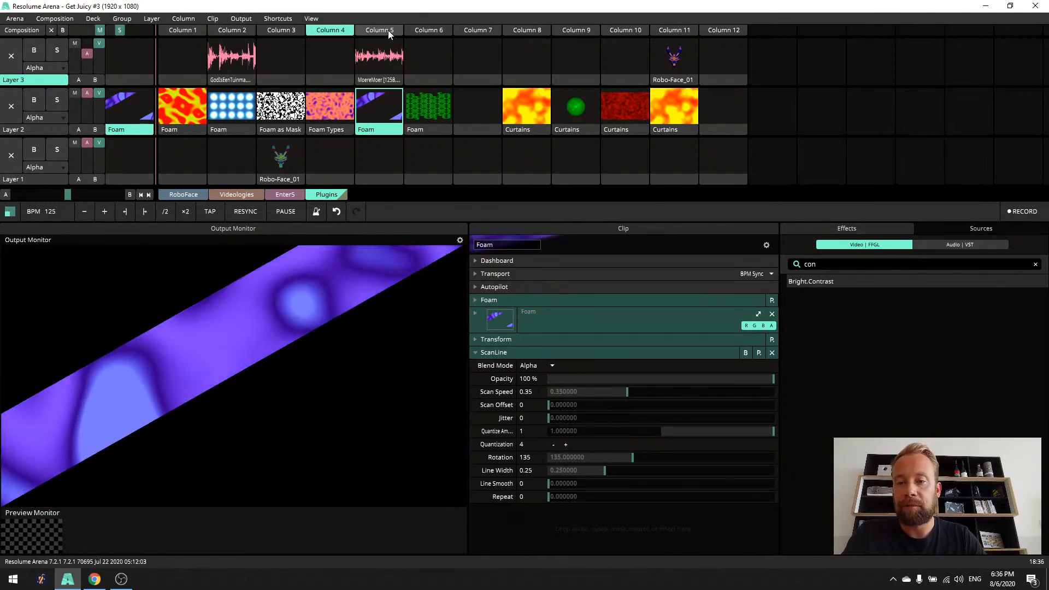
- Launch Column 5 with its audio loop, retrigger the Foam clip, and set its ScanLine Quantize Amount to 0.5
{"action": "left_click", "coordinate": [388, 31]}
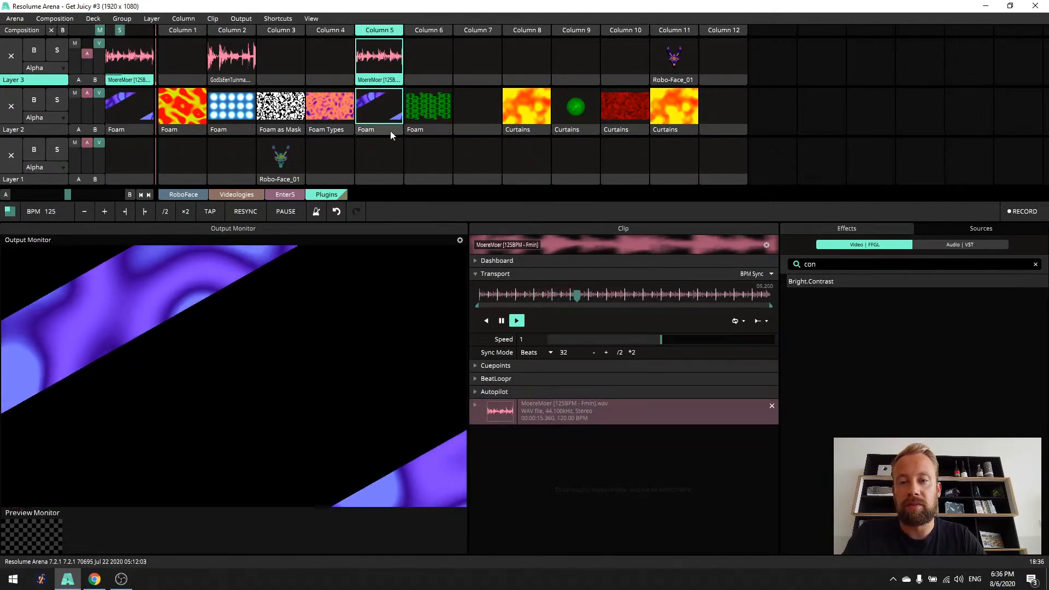
{"action": "left_click", "coordinate": [389, 130]}
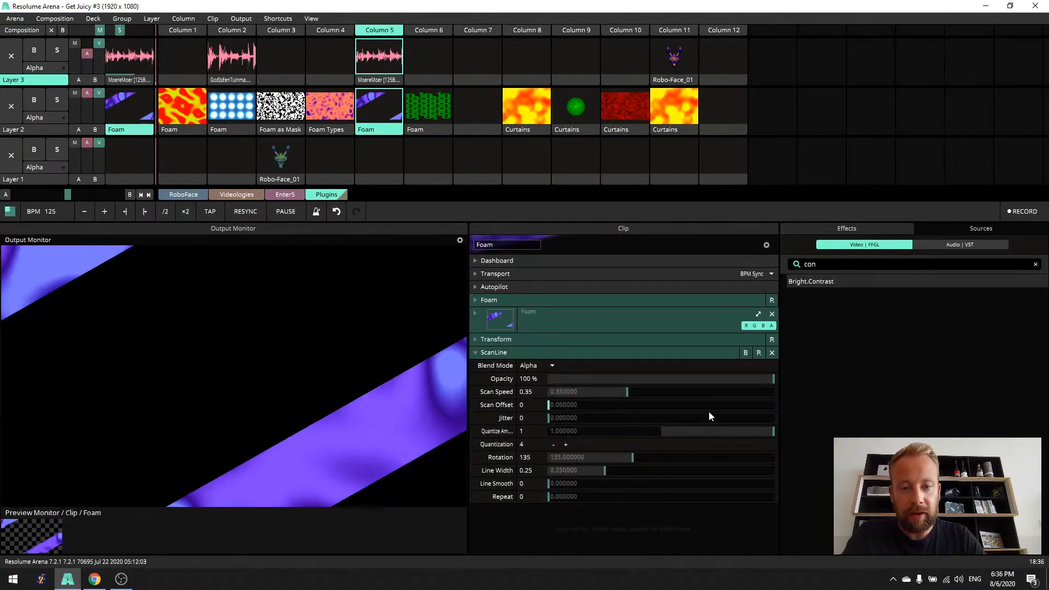
{"action": "left_click_drag", "start_coordinate": [770, 436], "coordinate": [720, 442]}
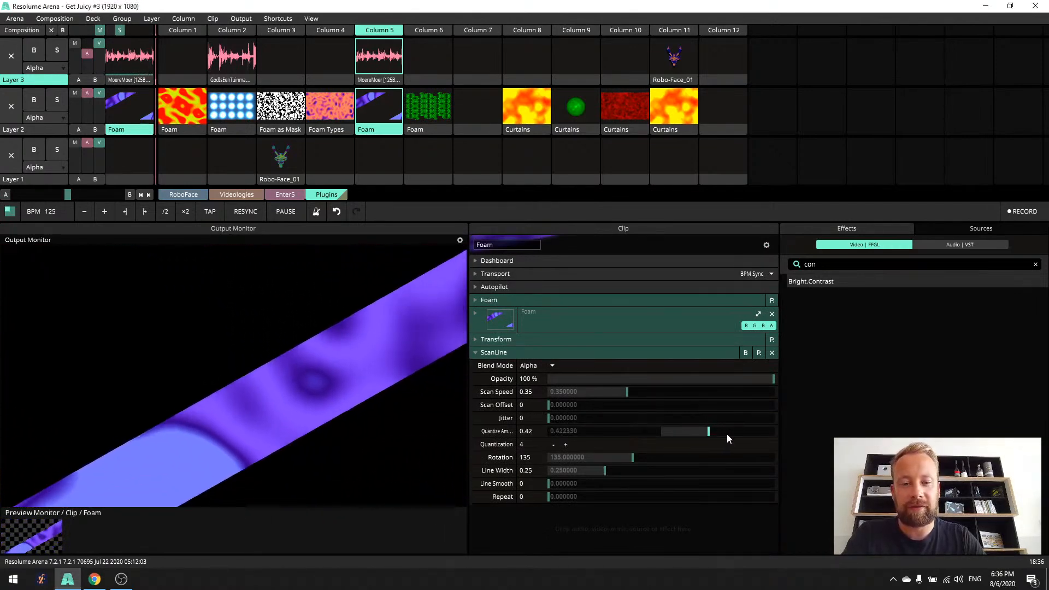
{"action": "double_click", "coordinate": [530, 431]}
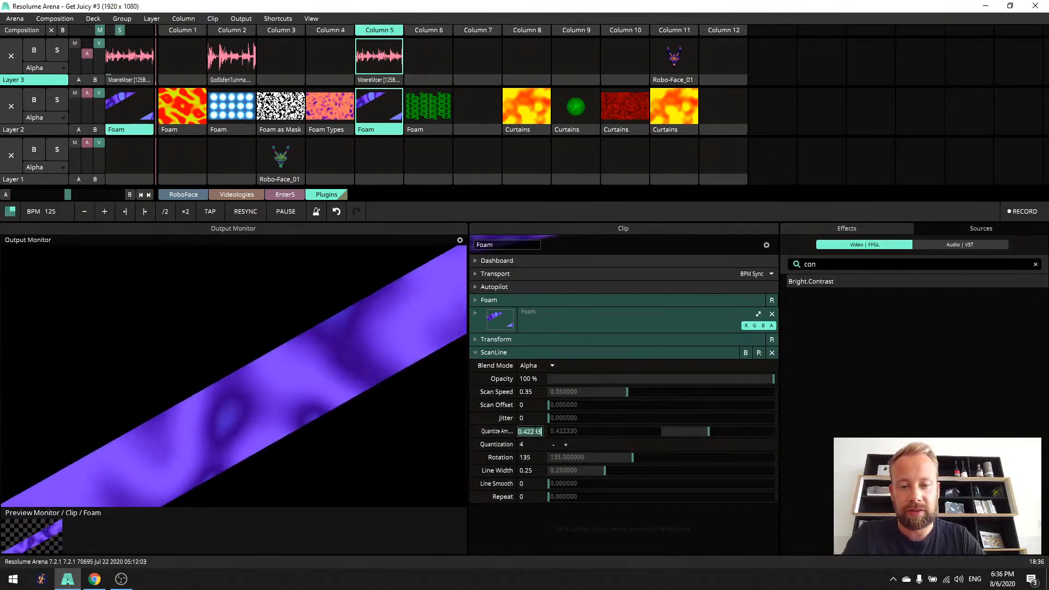
{"action": "type", "text": "0.5"}
{"action": "key", "text": "Return"}
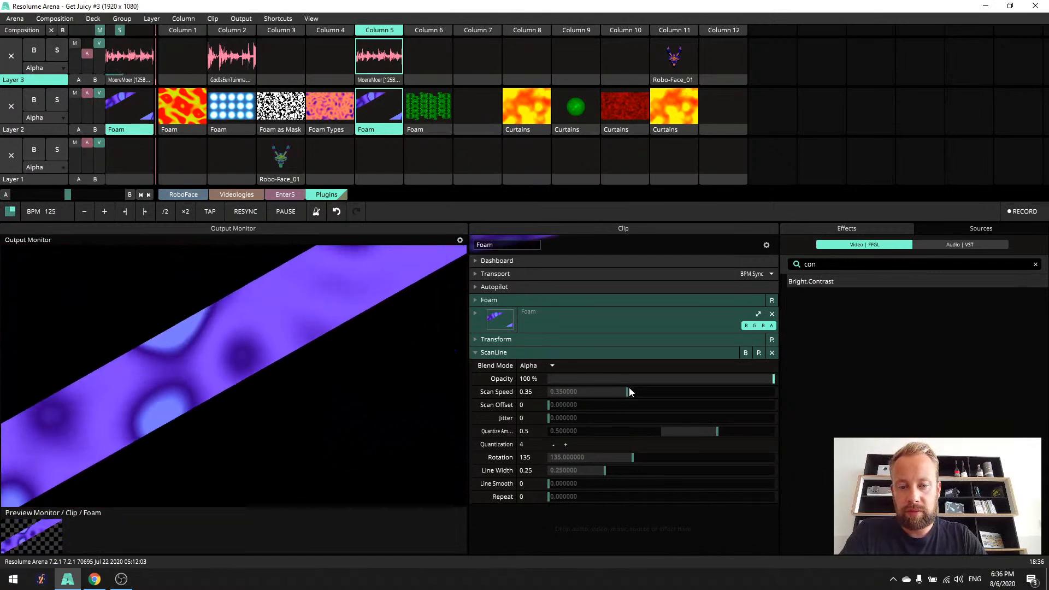
- Set ScanLine's Rotation to 90 for horizontal bands and its Line Width to 0.39
{"action": "left_click_drag", "start_coordinate": [628, 455], "coordinate": [713, 458]}
{"action": "double_click", "coordinate": [713, 439]}
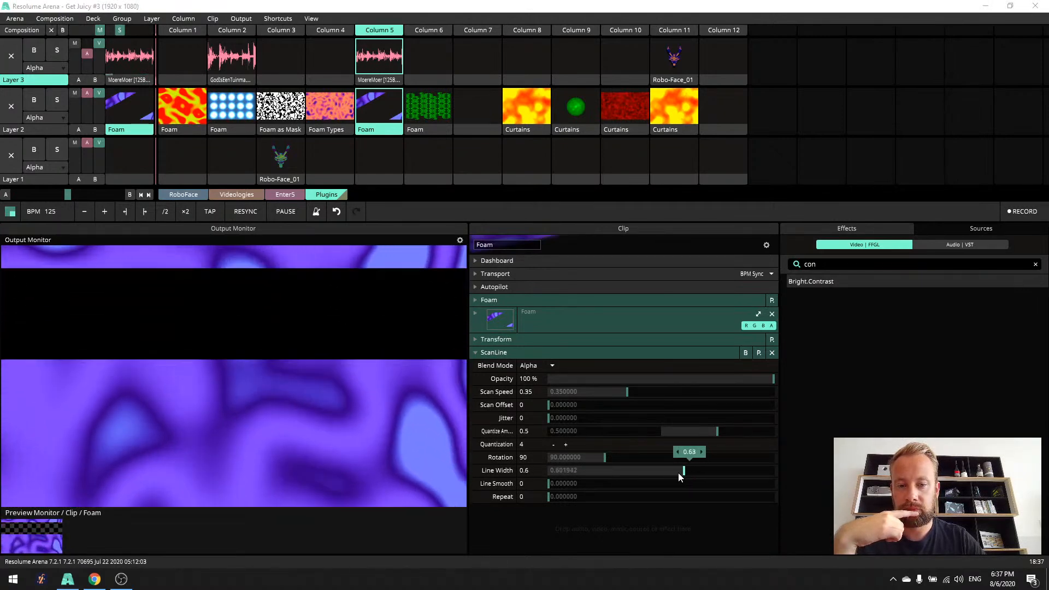
{"action": "left_click_drag", "start_coordinate": [642, 475], "coordinate": [760, 486]}
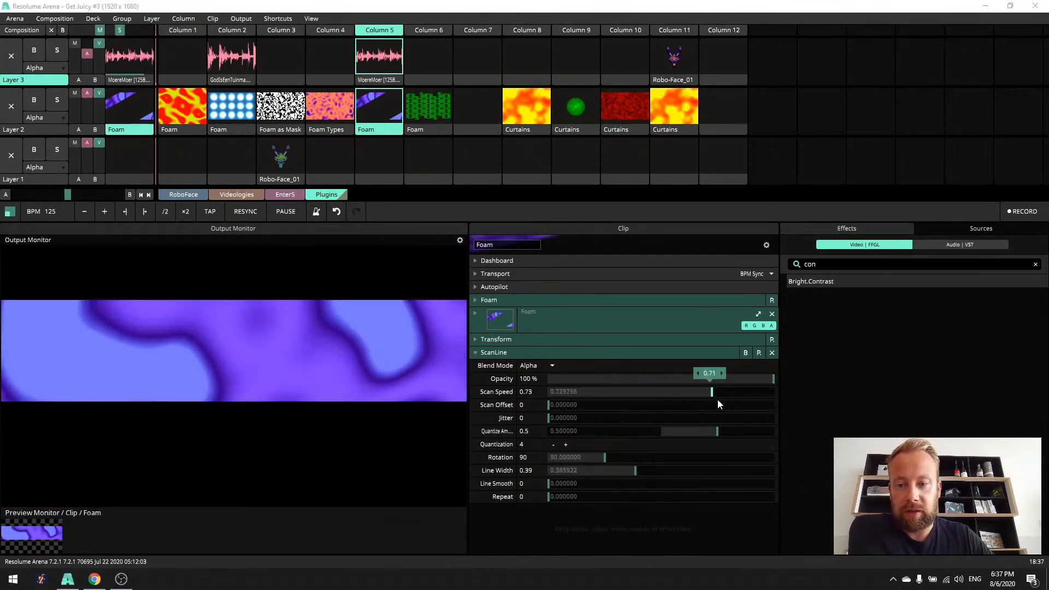
- Try faster Scan Speed and a slight Jitter on ScanLine, returning Scan Speed to 0.35 and Jitter to 0
{"action": "left_click_drag", "start_coordinate": [756, 400], "coordinate": [752, 401]}
{"action": "right_click", "coordinate": [746, 394]}
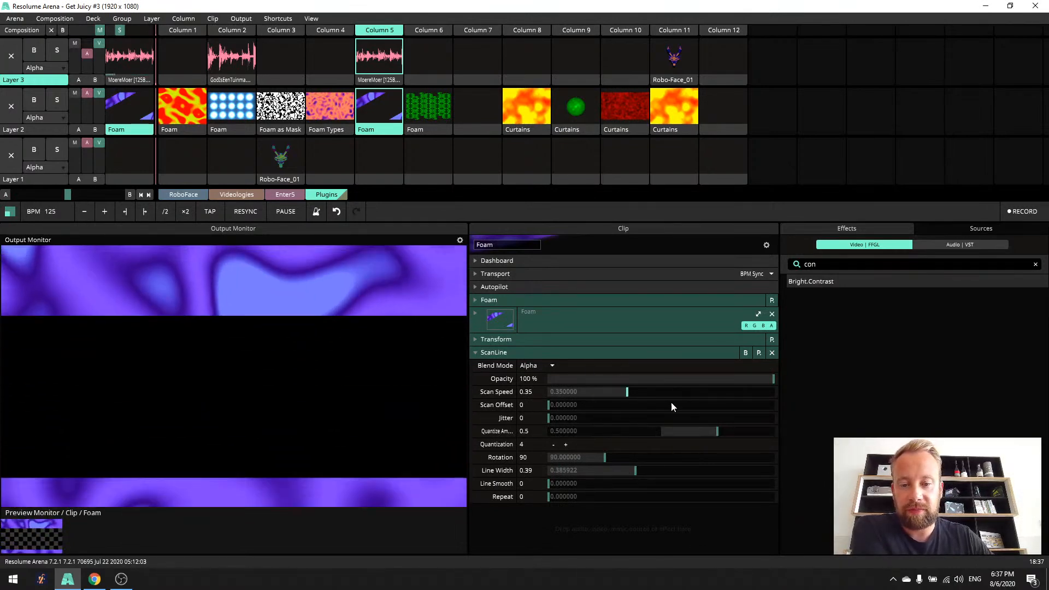
{"action": "left_click_drag", "start_coordinate": [552, 419], "coordinate": [573, 420]}
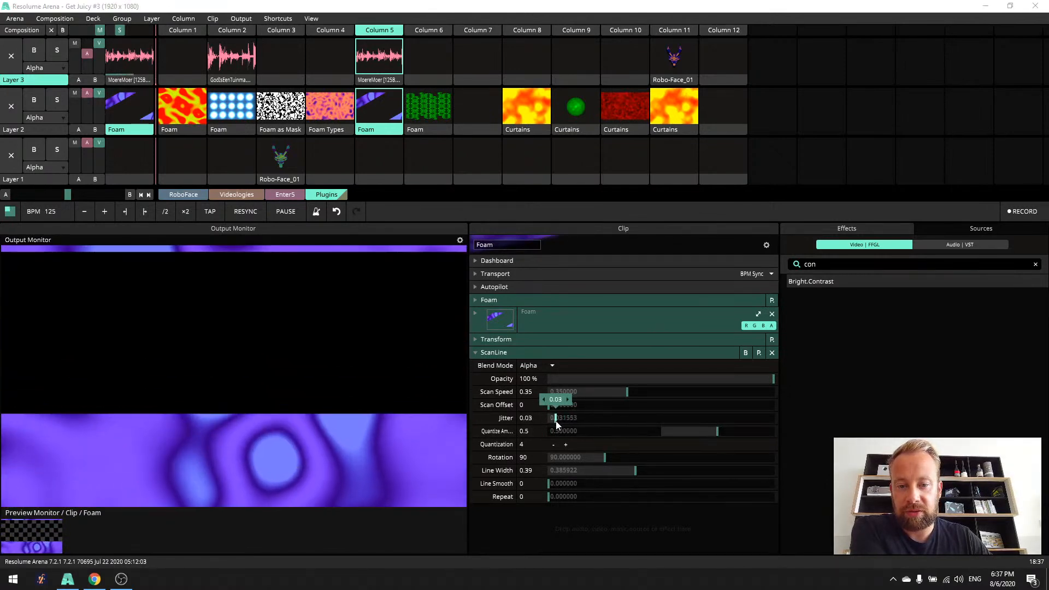
{"action": "left_click_drag", "start_coordinate": [554, 421], "coordinate": [833, 433]}
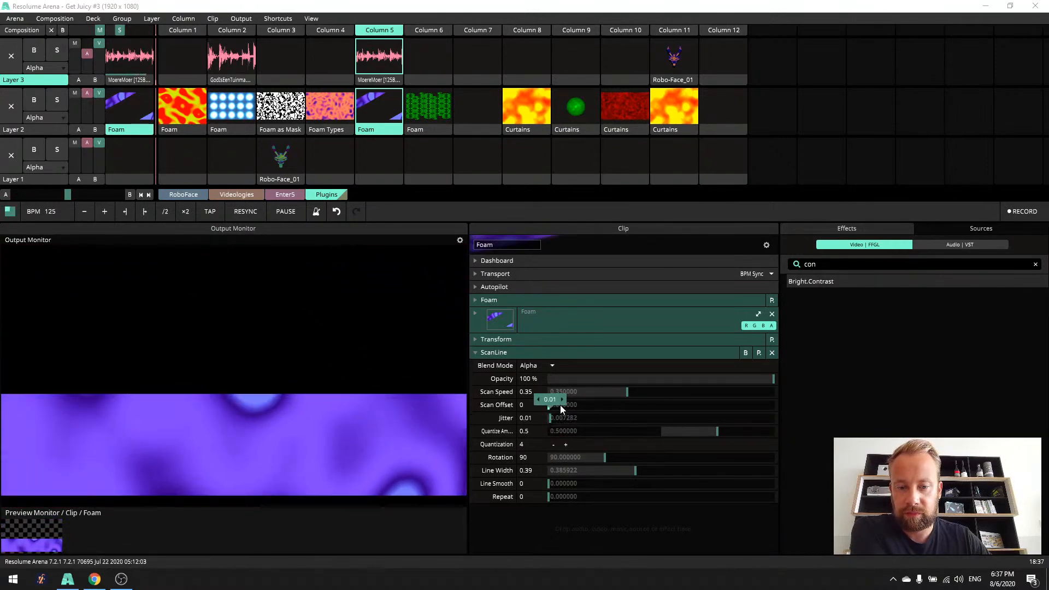
{"action": "left_click", "coordinate": [565, 399]}
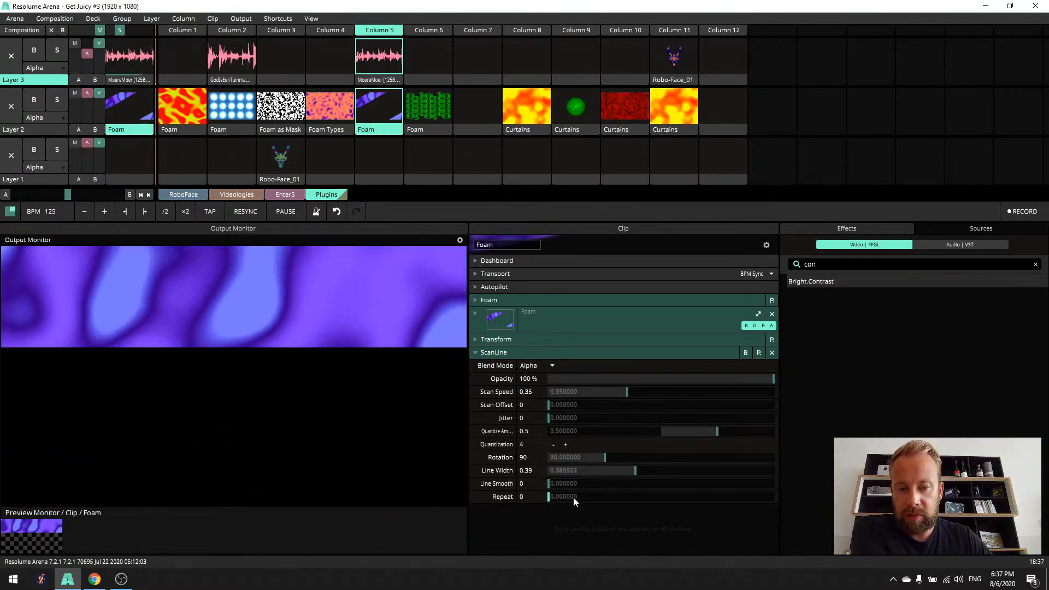
- Try a ScanLine Repeat of 8 on the Foam clip, and reduce Repeat to 3
{"action": "left_click_drag", "start_coordinate": [552, 498], "coordinate": [562, 497]}
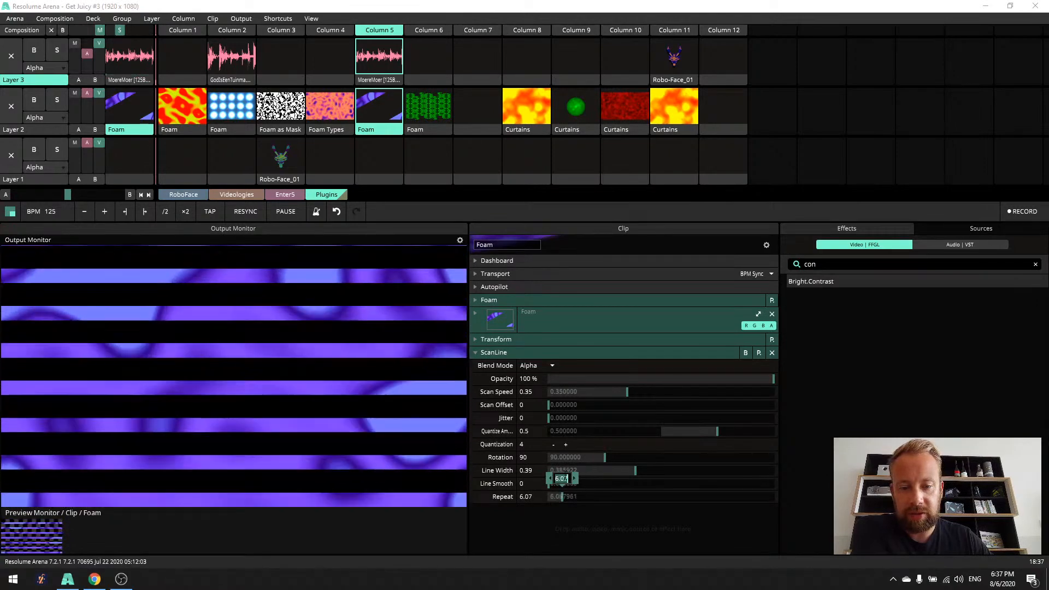
{"action": "type", "text": "8"}
{"action": "key", "text": "Return"}
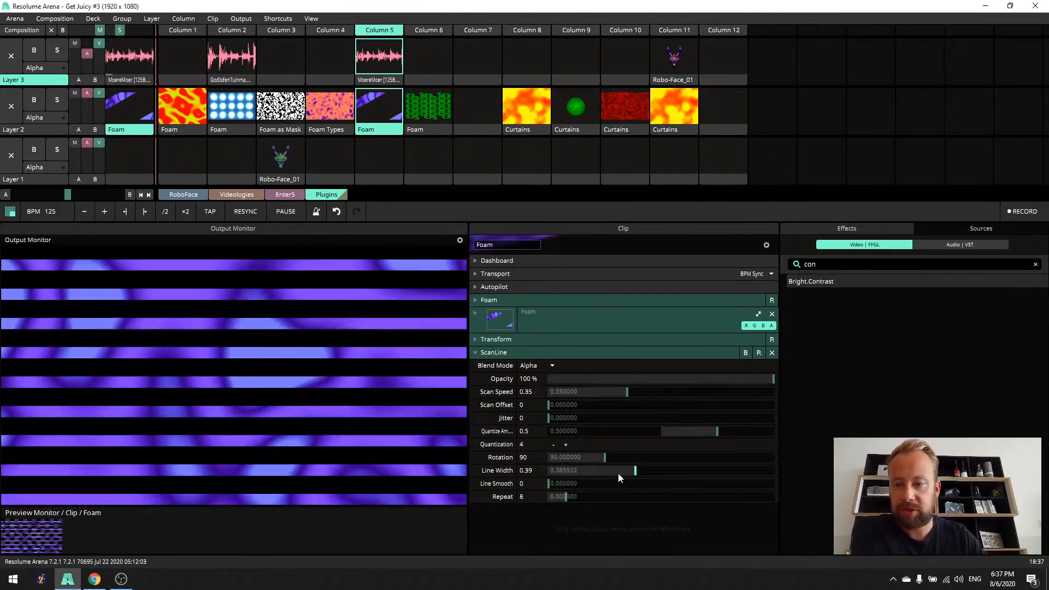
{"action": "double_click", "coordinate": [523, 497]}
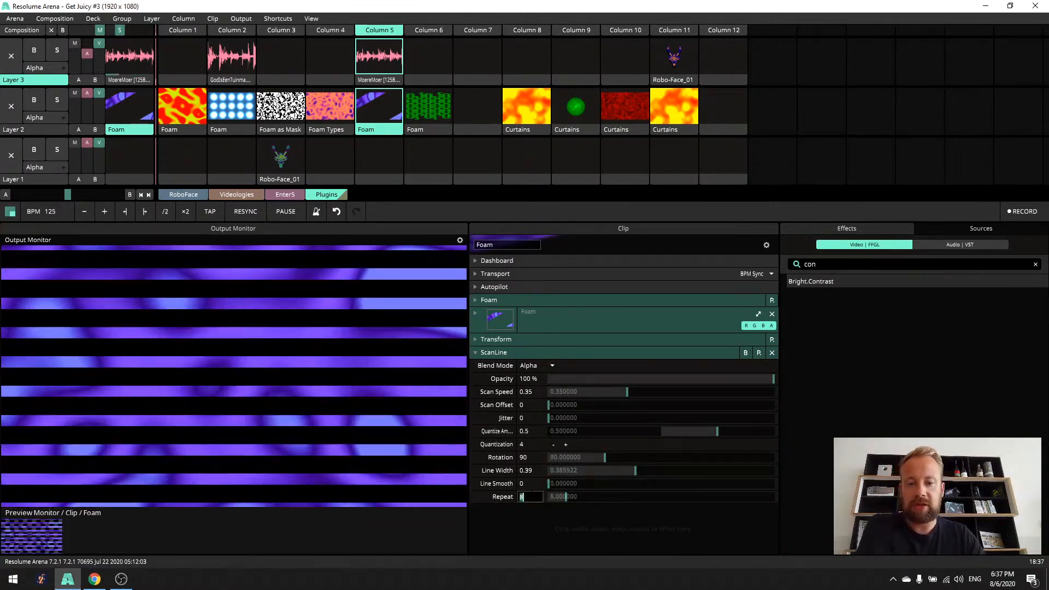
{"action": "type", "text": "3"}
{"action": "key", "text": "Return"}
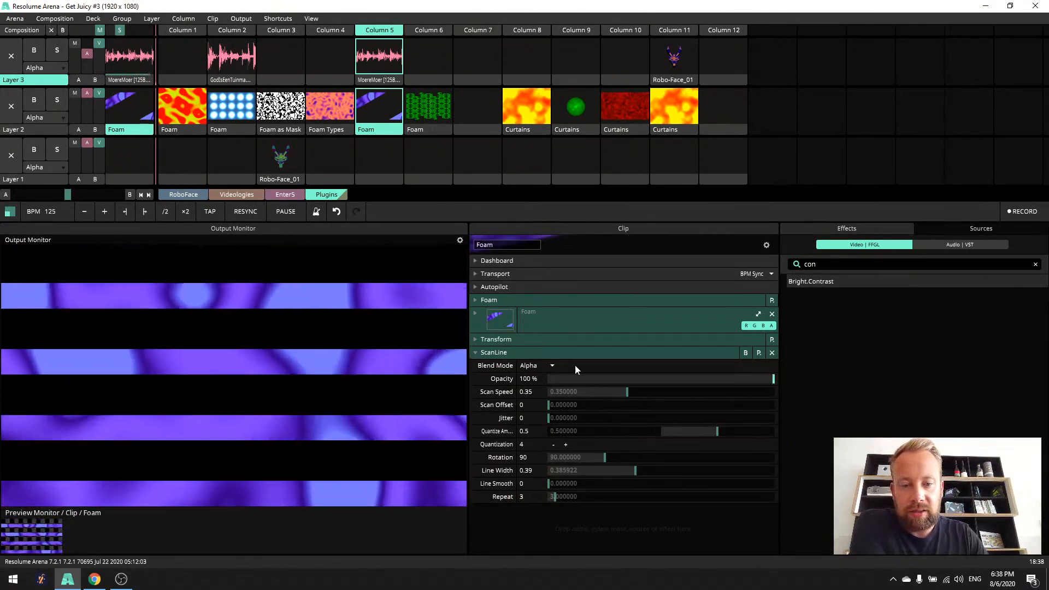
- Set ScanLine's Quantize Amount to 1, relaunch the Column 5 audio loop and reselect its Foam clip
{"action": "left_click_drag", "start_coordinate": [718, 431], "coordinate": [775, 431]}
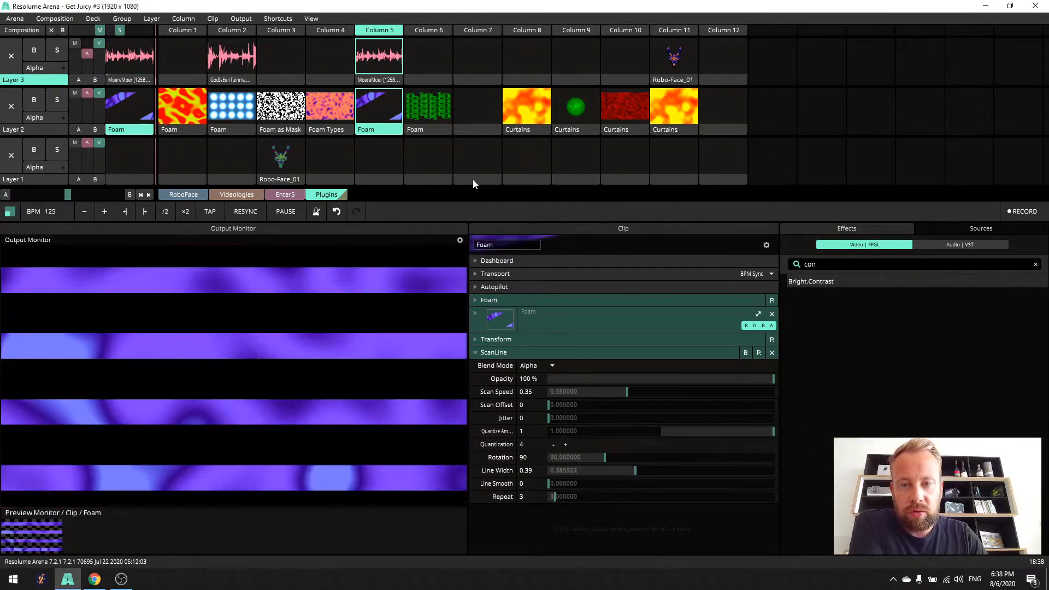
{"action": "left_click", "coordinate": [379, 58]}
{"action": "left_click", "coordinate": [380, 136]}
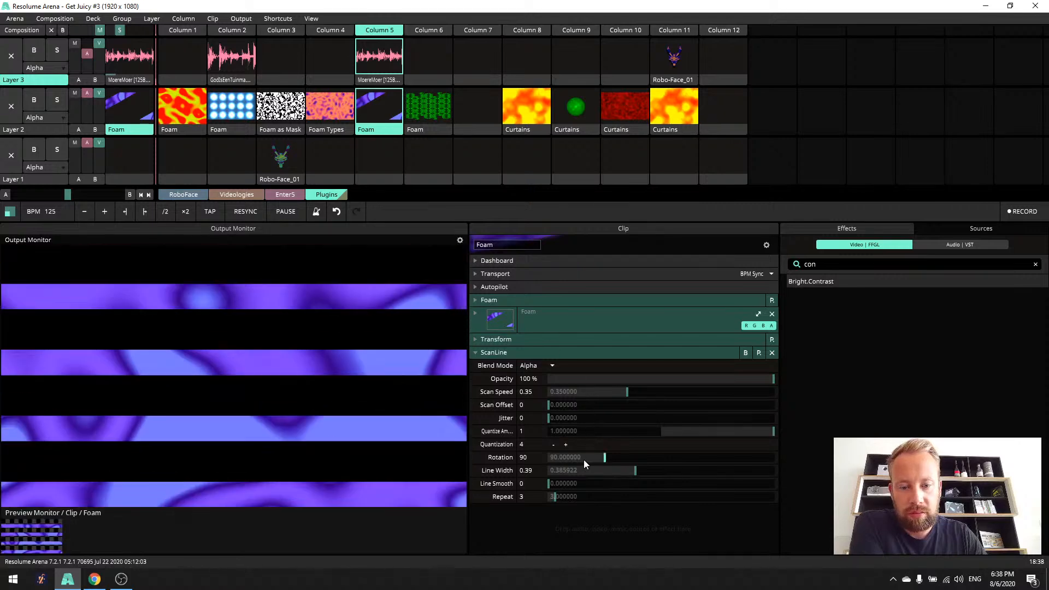
- Raise ScanLine's Quantization to 12, relaunch the Column 5 audio loop and reselect the Foam clip
{"action": "left_click", "coordinate": [565, 445]}
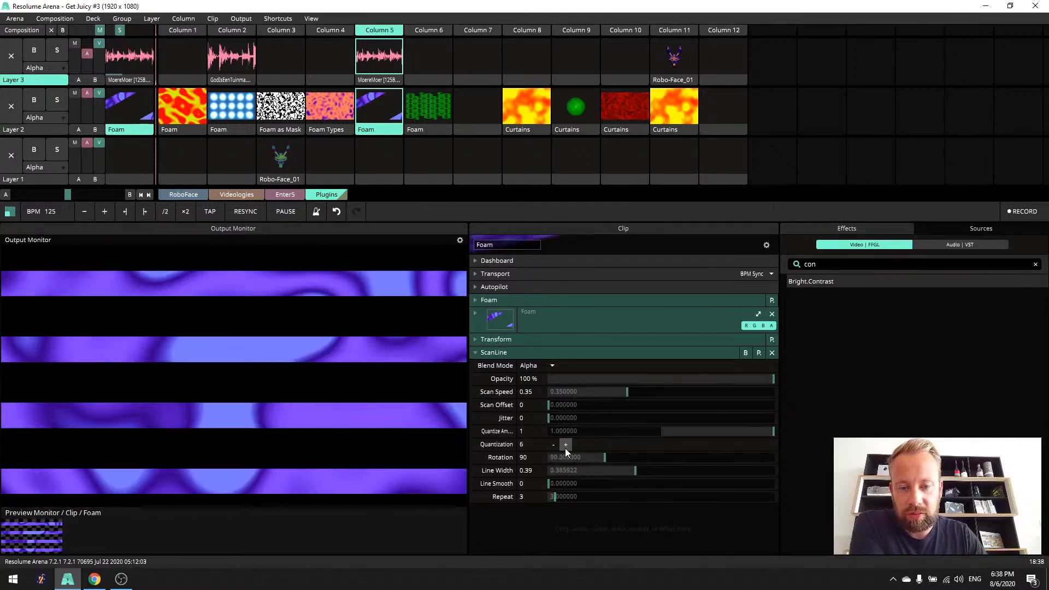
{"action": "left_click", "coordinate": [566, 445]}
{"action": "left_click", "coordinate": [565, 444]}
{"action": "left_click", "coordinate": [565, 445]}
{"action": "left_click", "coordinate": [553, 445]}
{"action": "left_click", "coordinate": [554, 445]}
{"action": "left_click", "coordinate": [554, 446]}
{"action": "left_click", "coordinate": [554, 445]}
{"action": "left_click", "coordinate": [566, 445]}
{"action": "left_click", "coordinate": [565, 445]}
{"action": "left_click", "coordinate": [565, 444]}
{"action": "left_click", "coordinate": [566, 444]}
{"action": "left_click", "coordinate": [566, 445]}
{"action": "left_click", "coordinate": [565, 445]}
{"action": "left_click", "coordinate": [566, 445]}
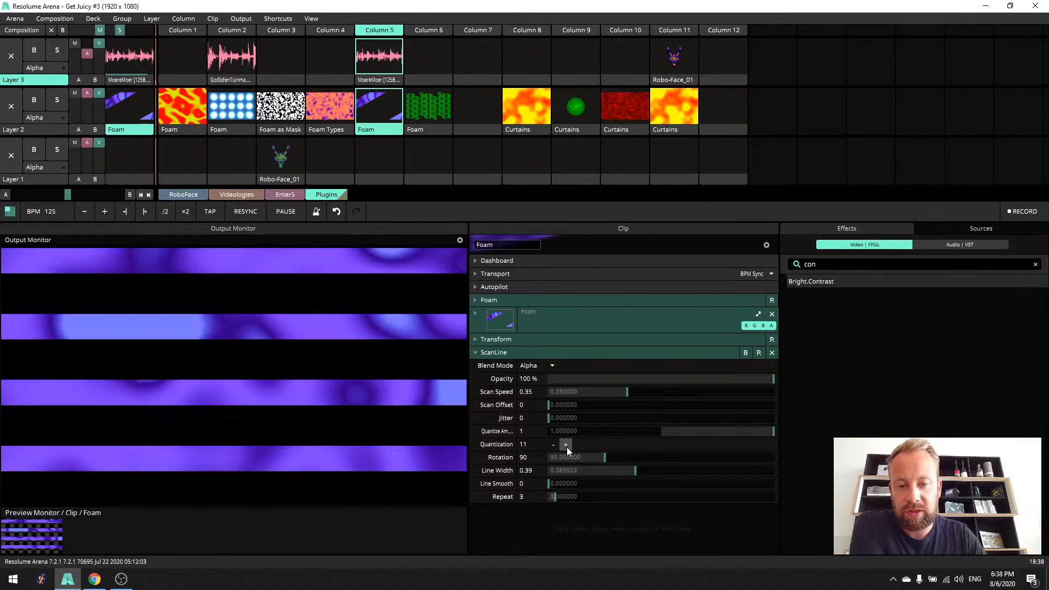
{"action": "left_click", "coordinate": [379, 56]}
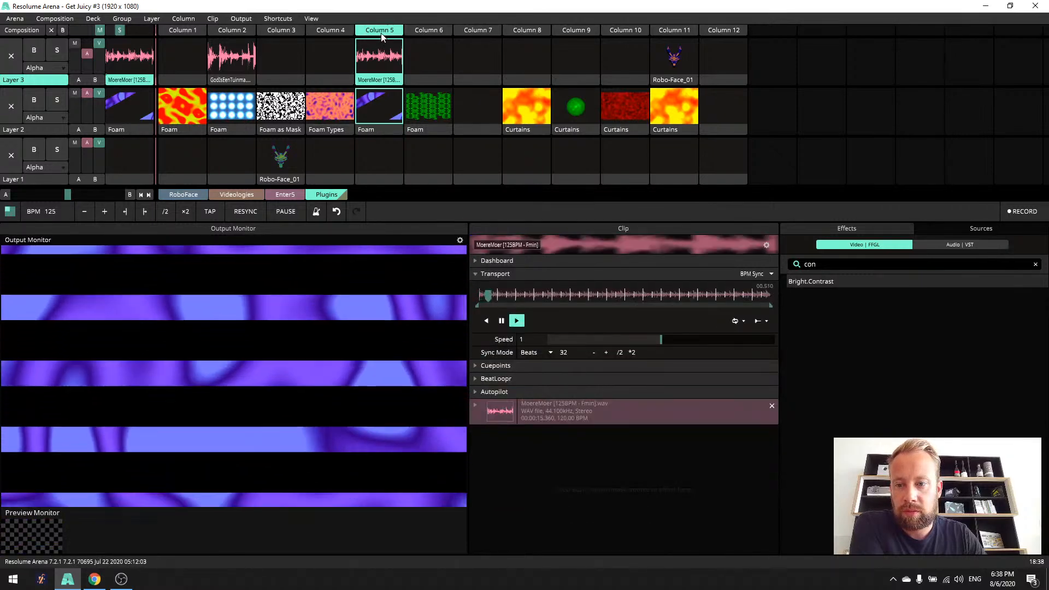
{"action": "left_click", "coordinate": [381, 131]}
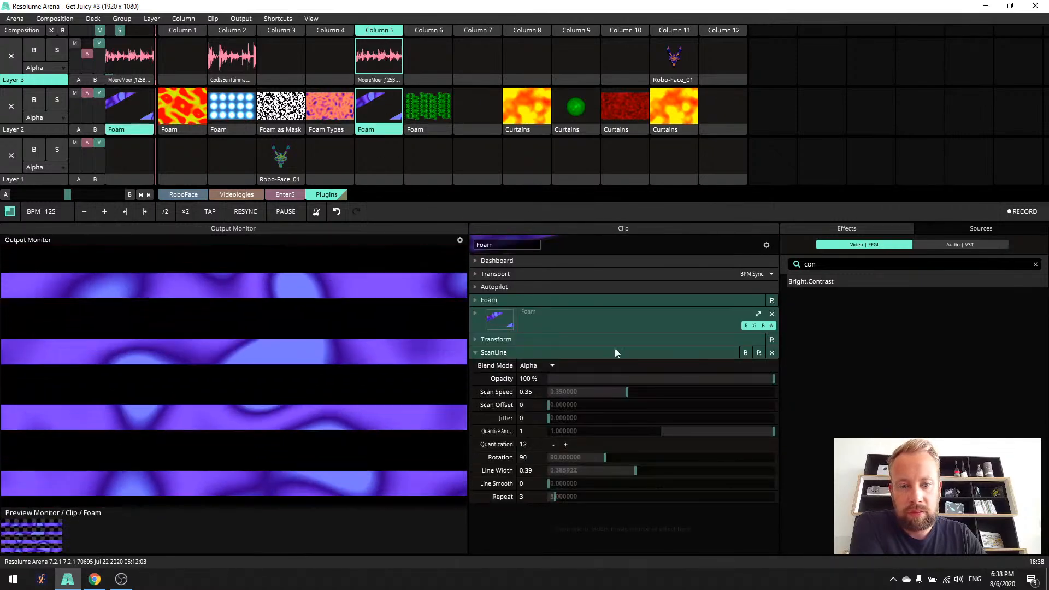
- Set ScanLine's Quantization to 8 and its Repeat to 2
{"action": "left_click_drag", "start_coordinate": [721, 433], "coordinate": [785, 434]}
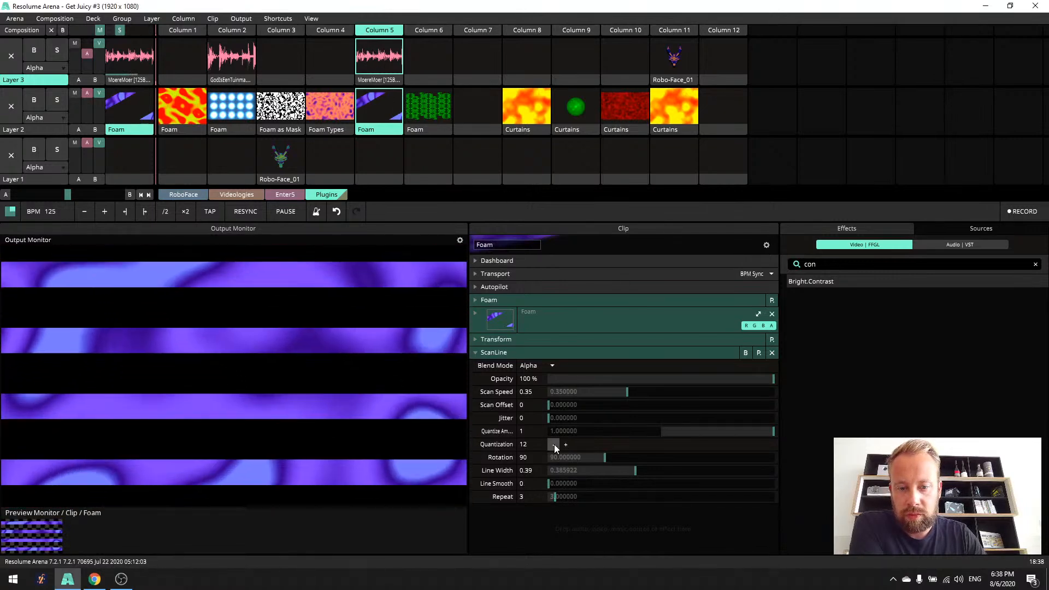
{"action": "left_click", "coordinate": [565, 444]}
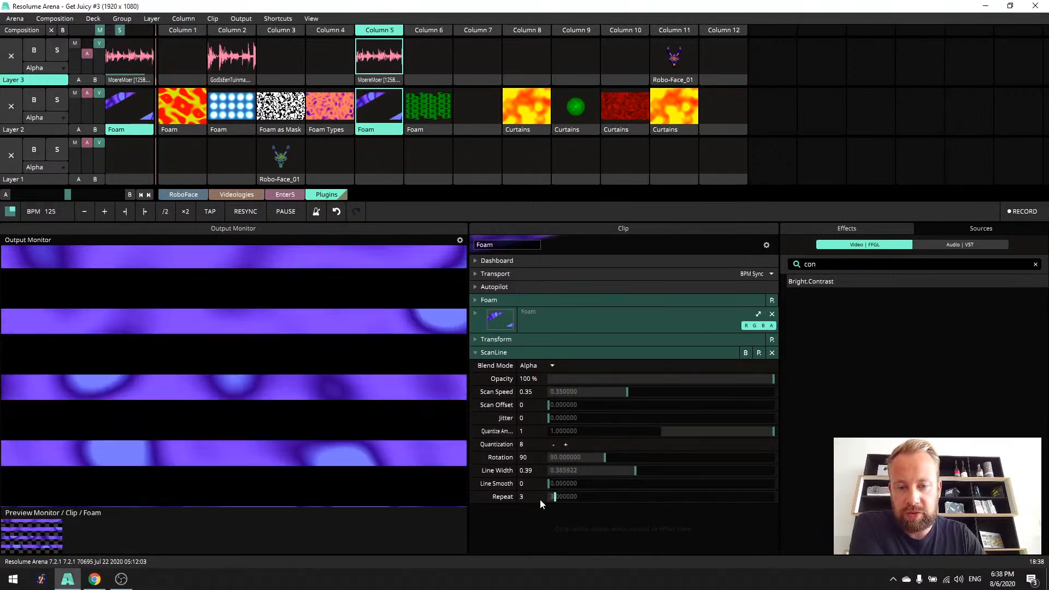
{"action": "left_click", "coordinate": [529, 496]}
{"action": "type", "text": "2"}
{"action": "key", "text": "Return"}
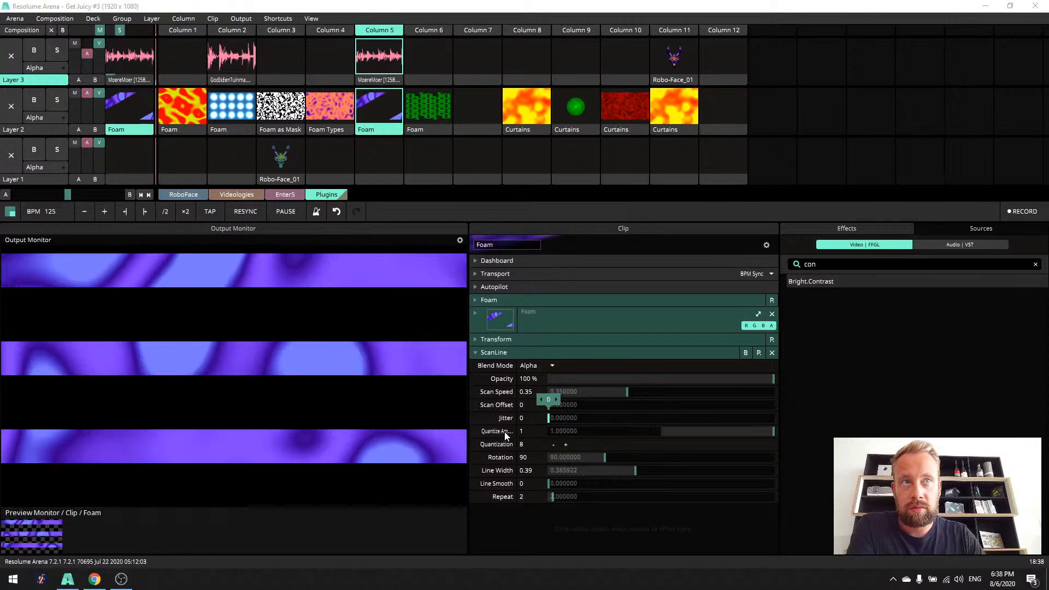
- Lower ScanLine's Quantize Amount to 0.6 and raise its Repeat to about 7.77
{"action": "left_click", "coordinate": [756, 433]}
{"action": "left_click_drag", "start_coordinate": [716, 437], "coordinate": [738, 432]}
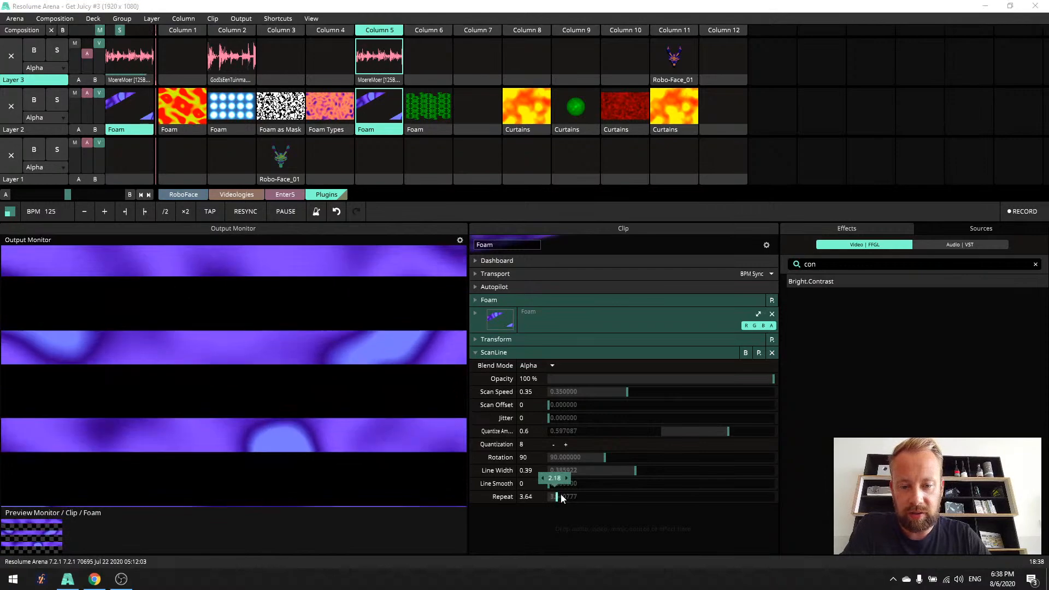
{"action": "left_click_drag", "start_coordinate": [575, 502], "coordinate": [565, 490]}
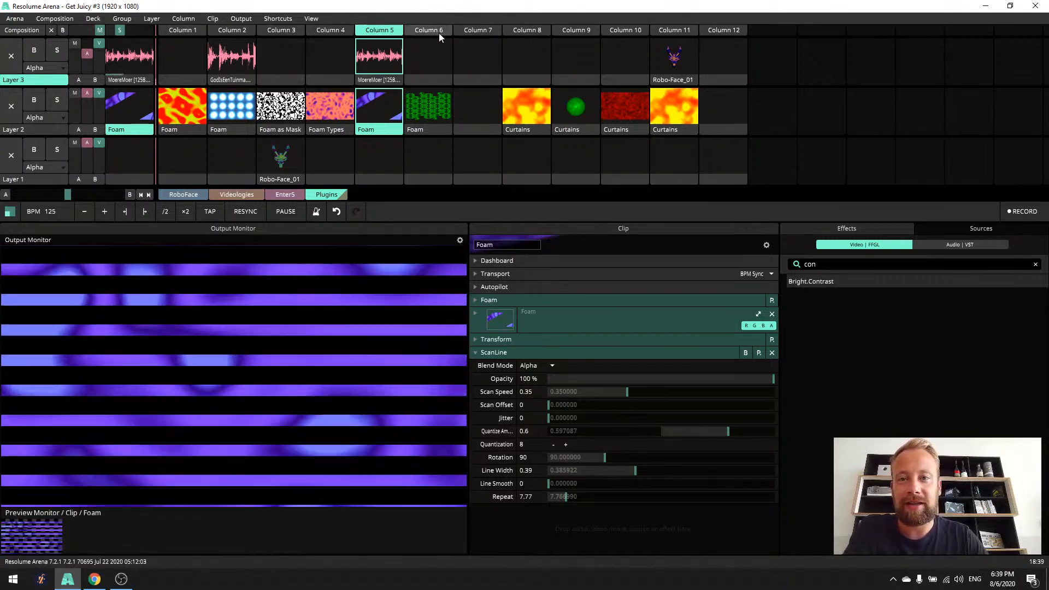
- Launch Column 6, bypass FlipFlap to view the plain Foam, and review the Foam generator's parameters and colors
{"action": "left_click", "coordinate": [439, 31]}
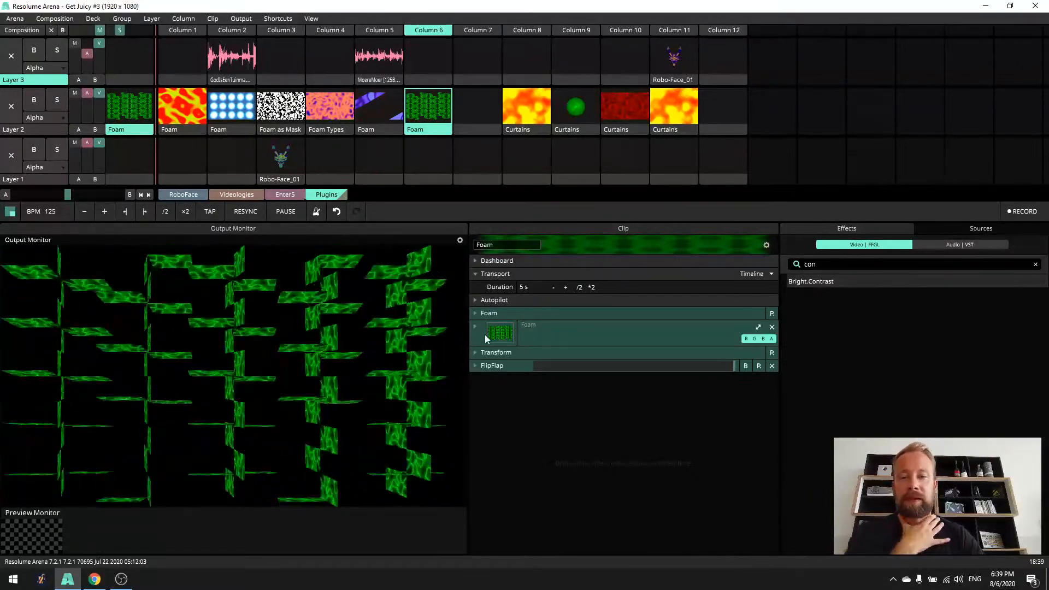
{"action": "left_click", "coordinate": [746, 366]}
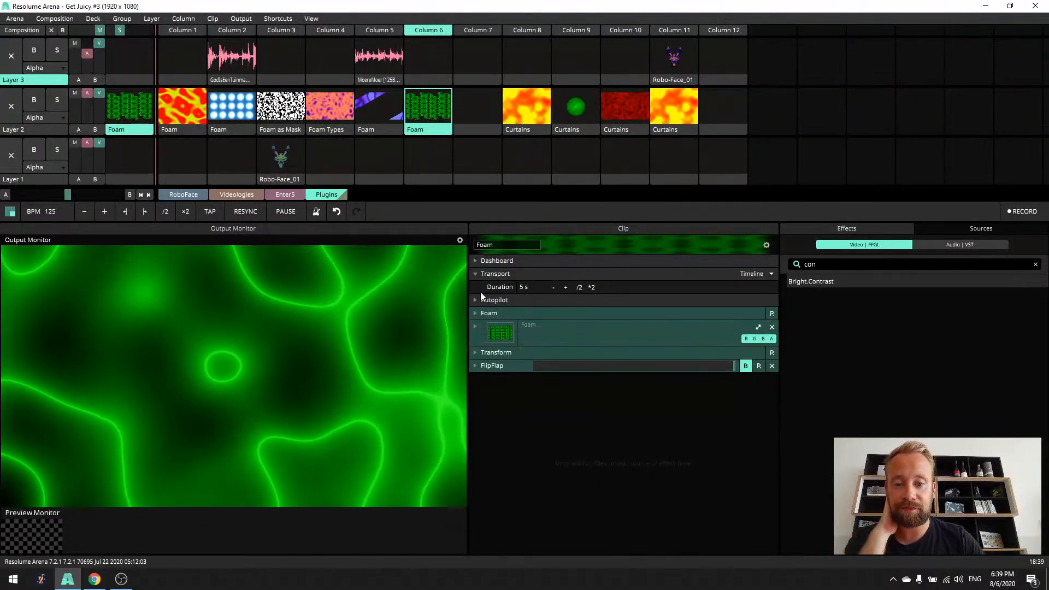
{"action": "left_click", "coordinate": [475, 314]}
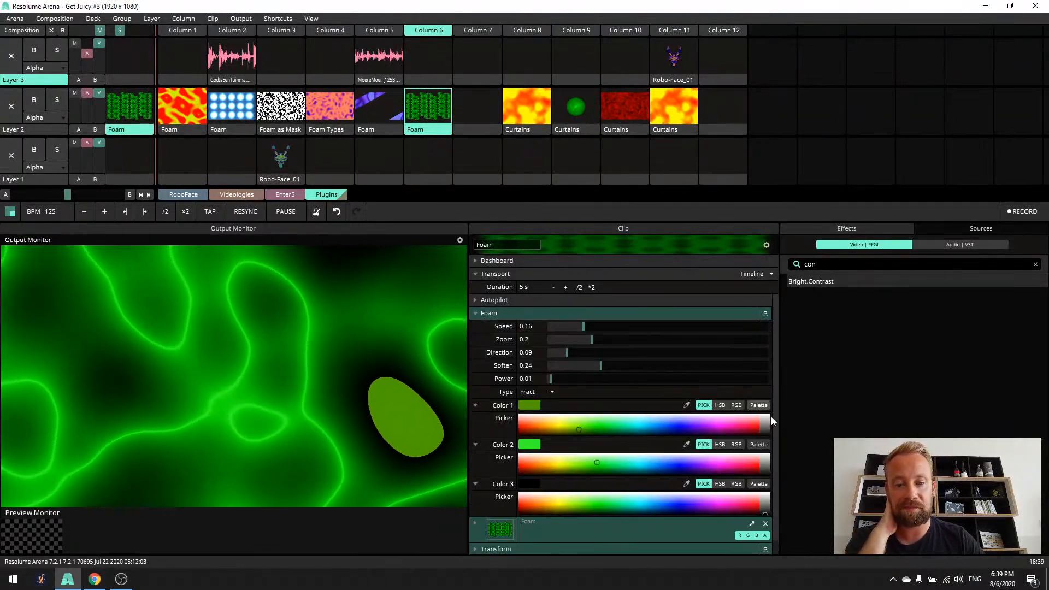
{"action": "scroll", "coordinate": [773, 424], "scroll_direction": "down", "scroll_amount": 1}
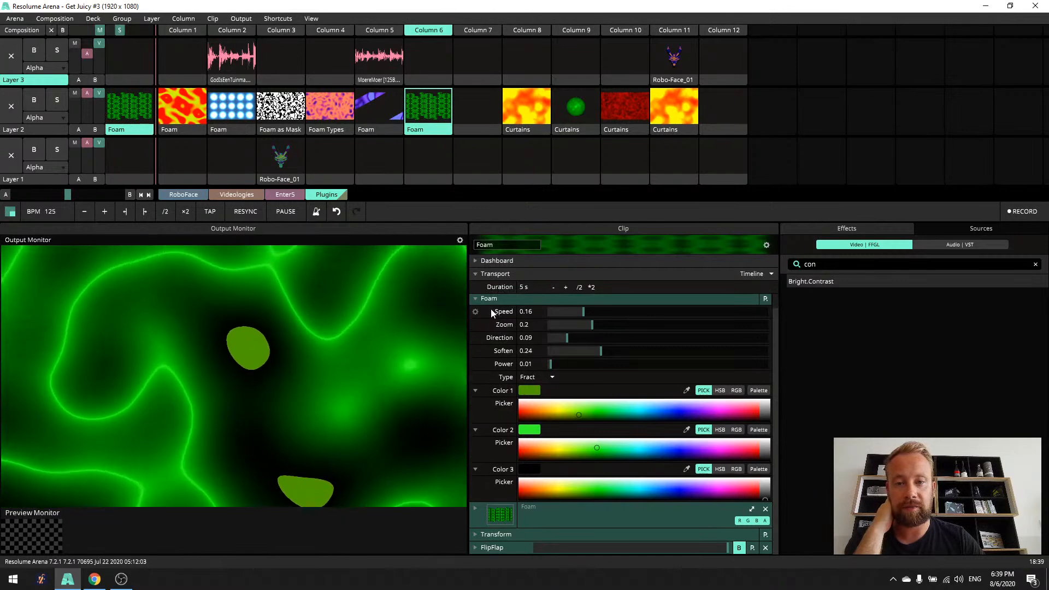
{"action": "left_click", "coordinate": [478, 298]}
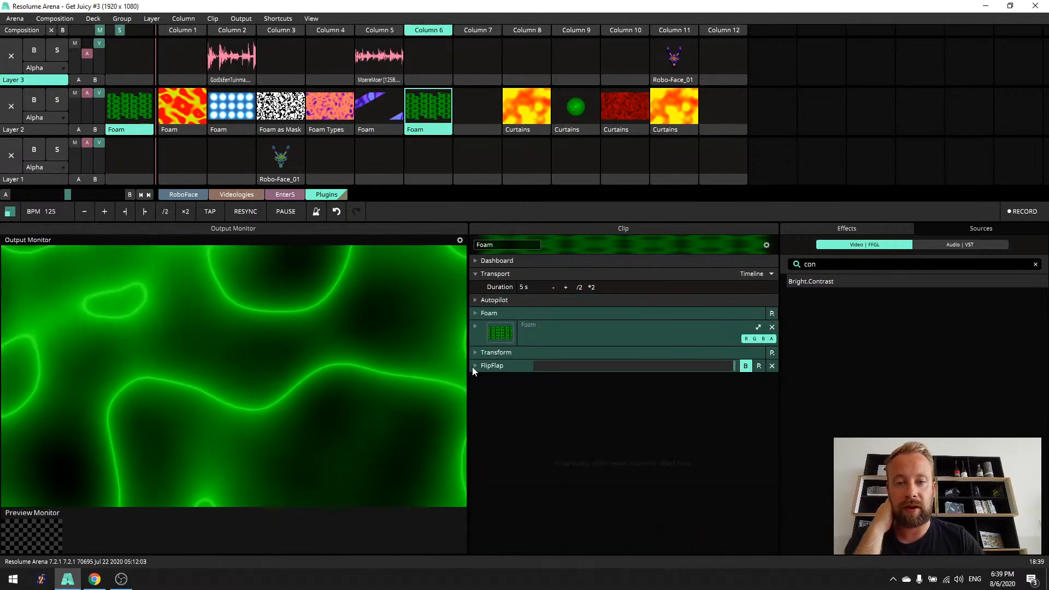
- Expand the FlipFlap effect, switch it back on, and set its Zoom to 0.06
{"action": "left_click", "coordinate": [473, 365]}
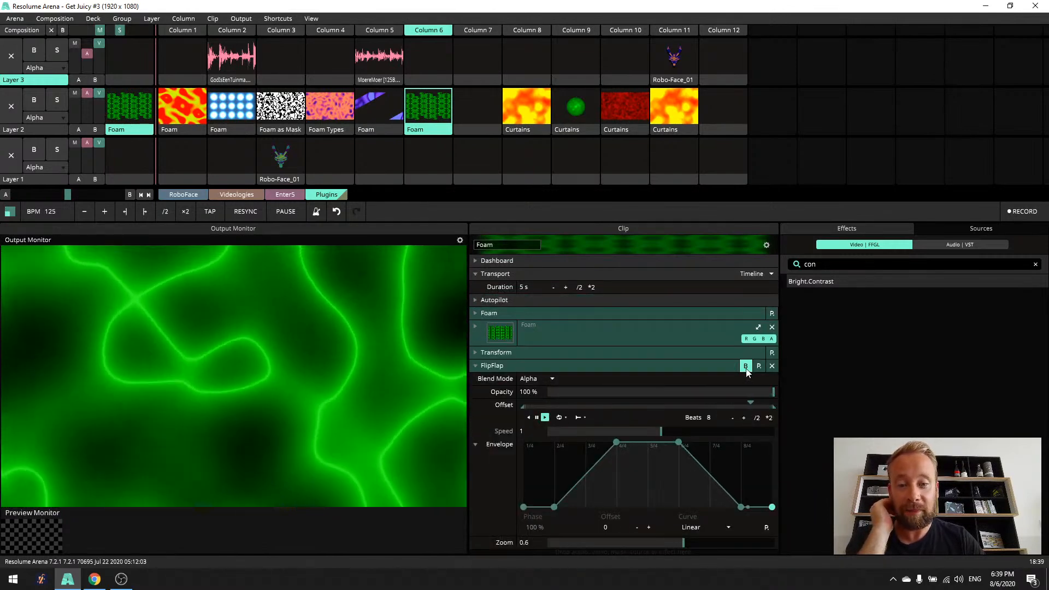
{"action": "left_click", "coordinate": [745, 366]}
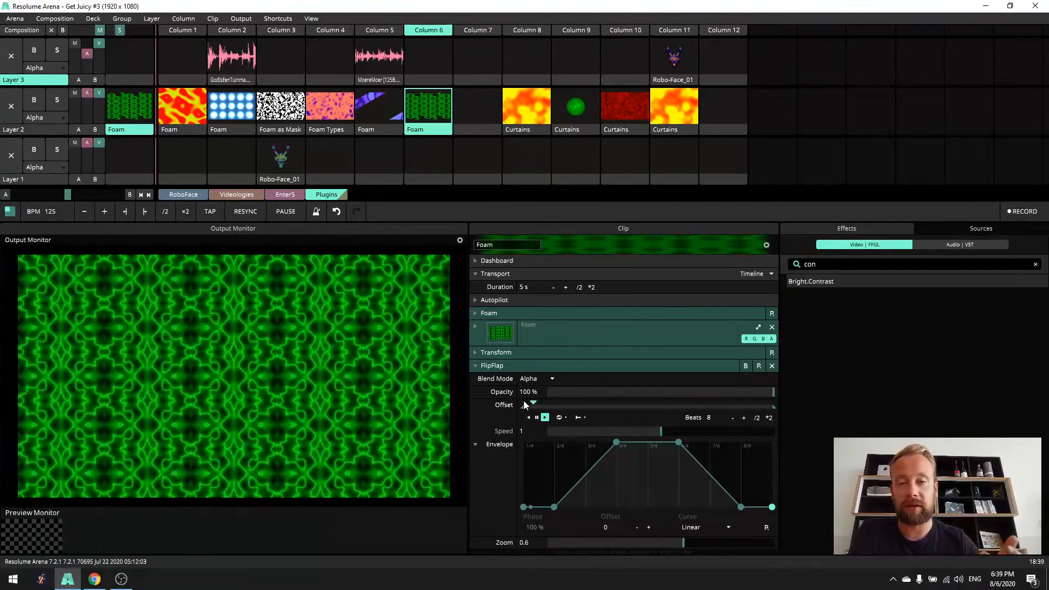
{"action": "left_click_drag", "start_coordinate": [683, 543], "coordinate": [566, 564]}
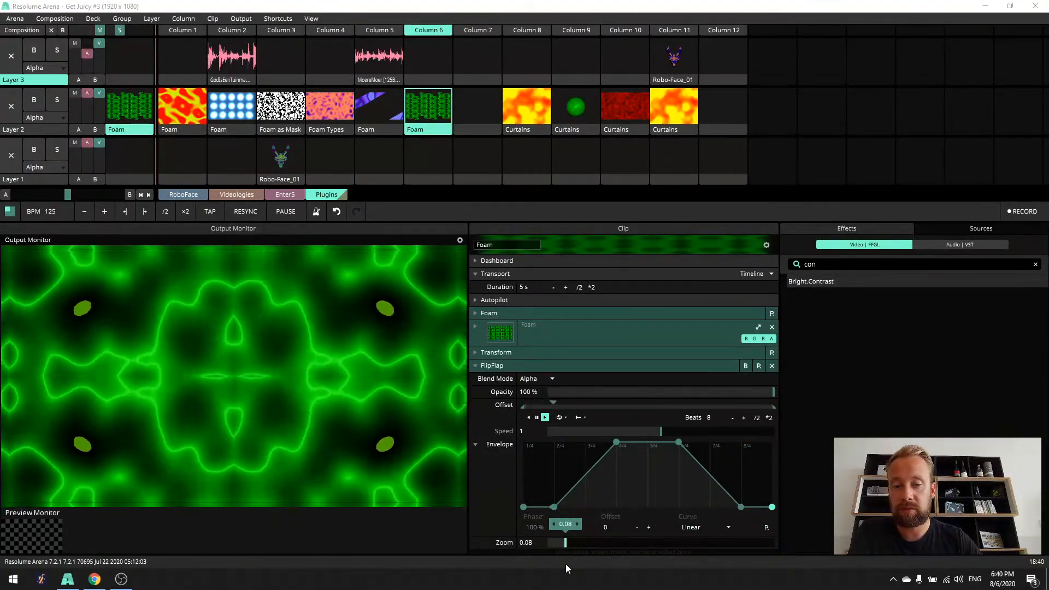
{"action": "left_click", "coordinate": [553, 524]}
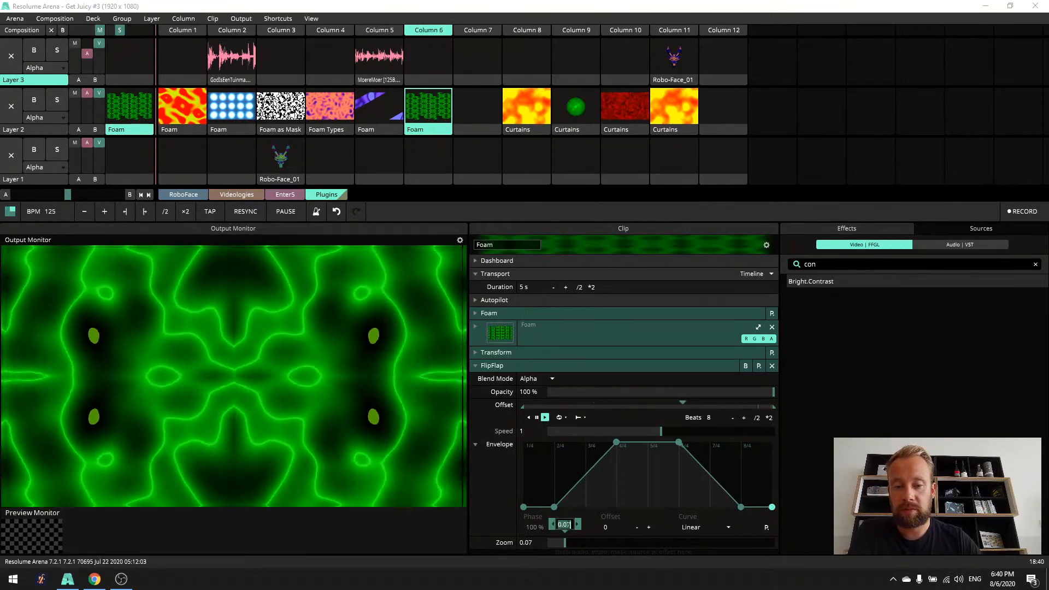
{"action": "double_click", "coordinate": [565, 524]}
{"action": "type", "text": "0.6"}
{"action": "key", "text": "Return"}
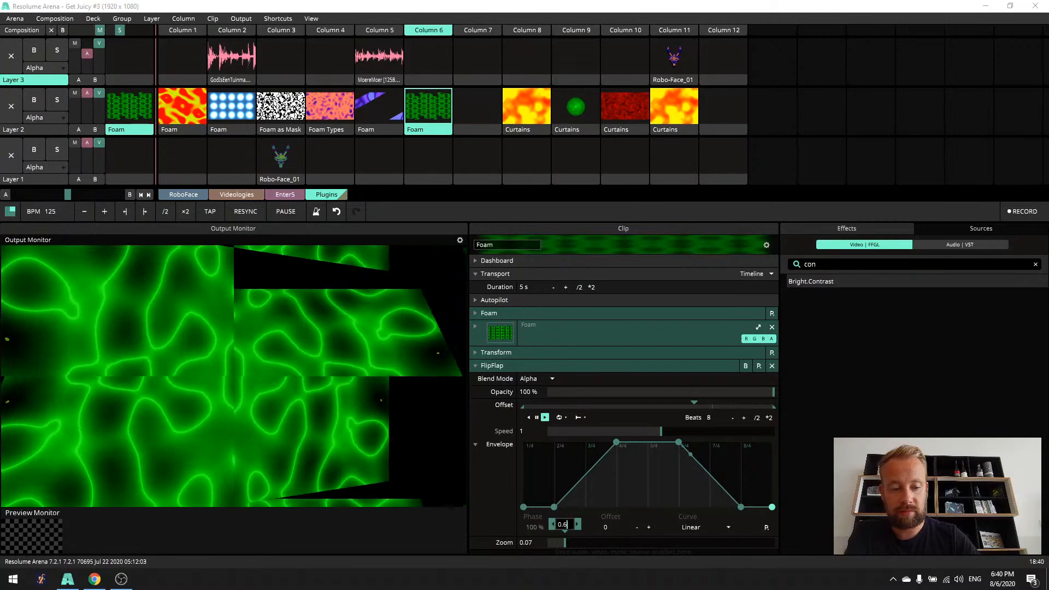
{"action": "key", "text": "BackSpace"}
{"action": "type", "text": "06"}
{"action": "key", "text": "Return"}
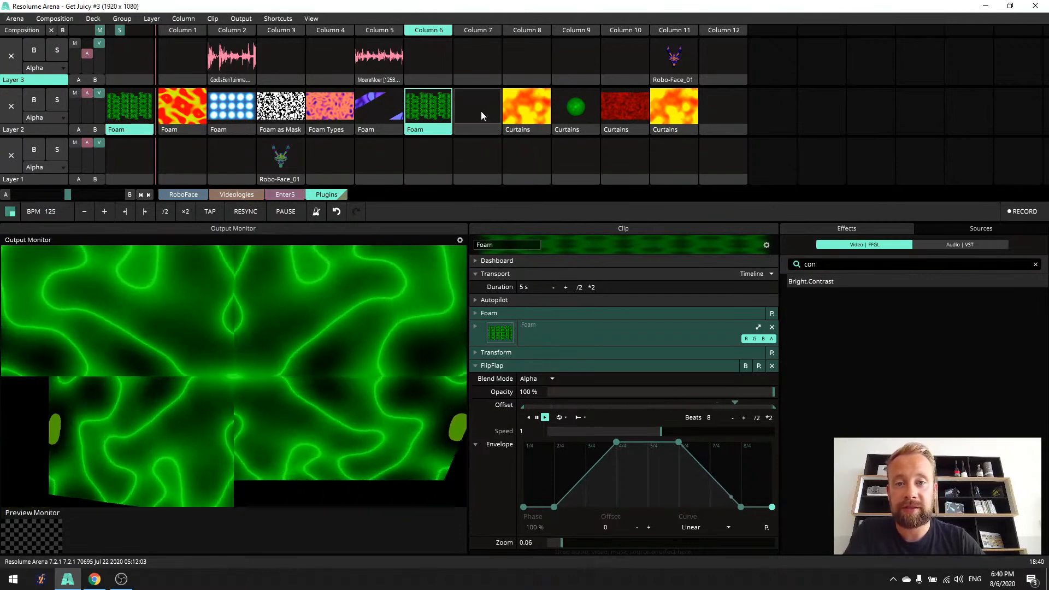
- Launch the Curtains look in Column 8, shift its Offset to 0.79, and set its Zoom to 1
{"action": "left_click", "coordinate": [481, 111]}
{"action": "left_click", "coordinate": [507, 104]}
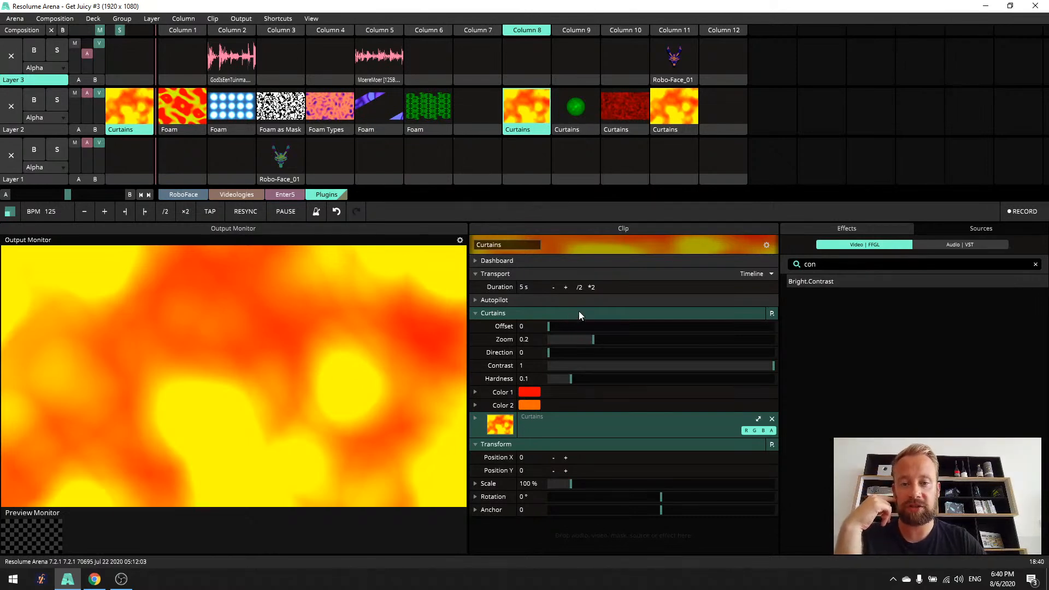
{"action": "left_click_drag", "start_coordinate": [548, 327], "coordinate": [741, 336]}
{"action": "left_click_drag", "start_coordinate": [593, 339], "coordinate": [835, 353]}
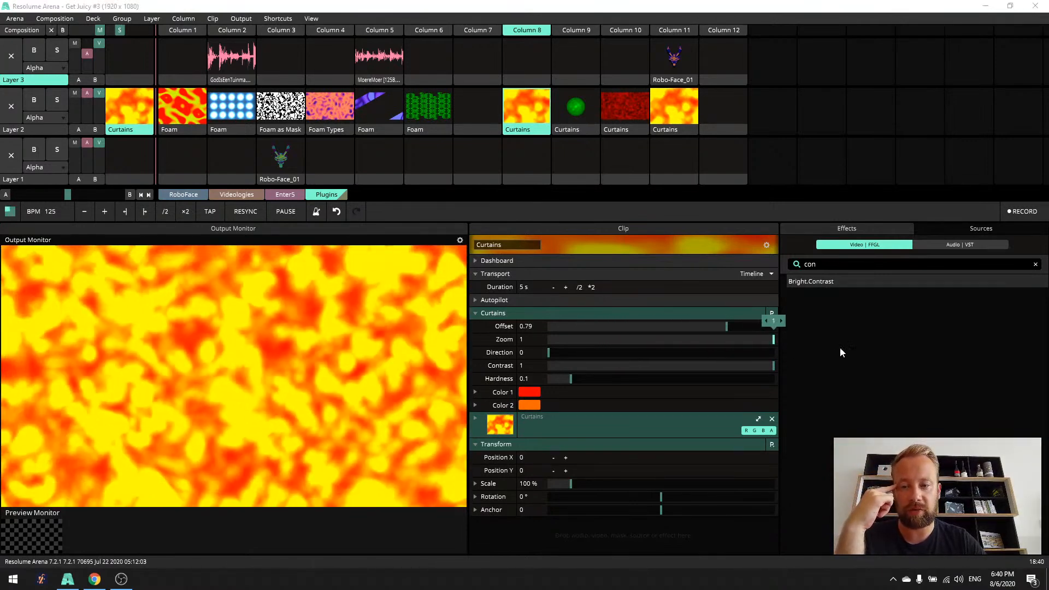
- Move the Curtains Offset to 0.04, and animate it on a timeline with a duration of 10 seconds
{"action": "left_click_drag", "start_coordinate": [726, 326], "coordinate": [558, 335]}
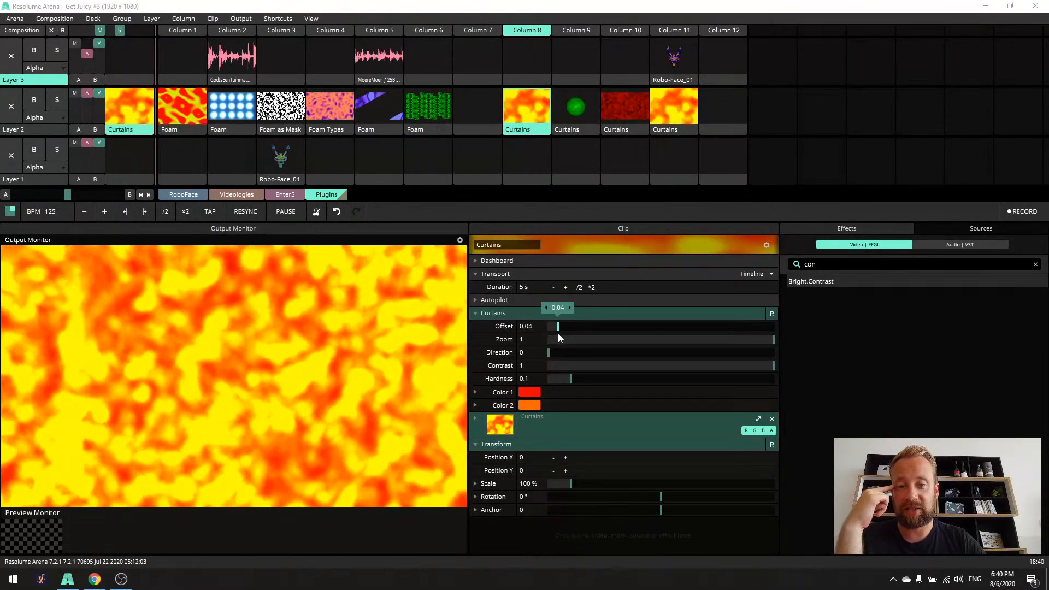
{"action": "right_click", "coordinate": [474, 328]}
{"action": "left_click", "coordinate": [501, 209]}
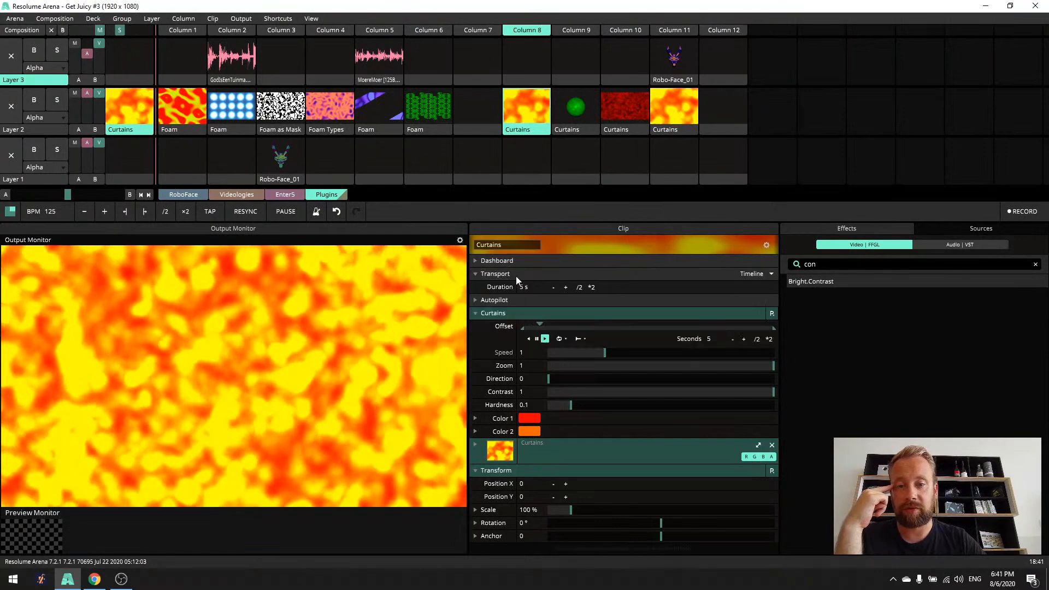
{"action": "left_click", "coordinate": [768, 340]}
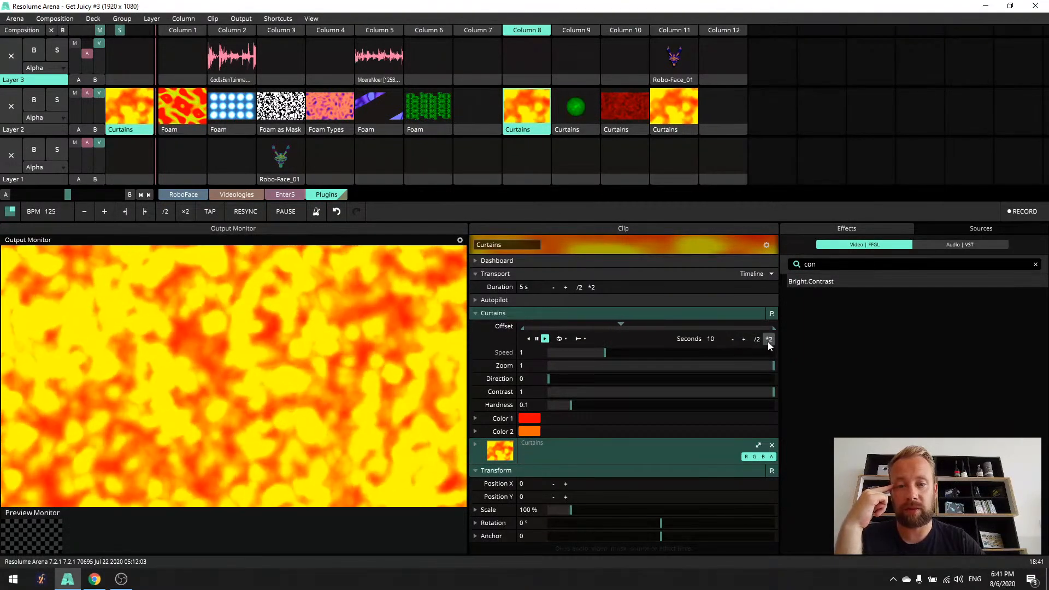
- Set the Curtains Direction to 0.39, try lower Contrast before restoring it to 1, and set Hardness to 0.11
{"action": "left_click_drag", "start_coordinate": [553, 381], "coordinate": [637, 391]}
{"action": "mouse_move", "coordinate": [742, 388]}
{"action": "left_mouse_down"}
{"action": "mouse_move", "coordinate": [562, 412]}
{"action": "mouse_move", "coordinate": [737, 404]}
{"action": "left_mouse_up"}
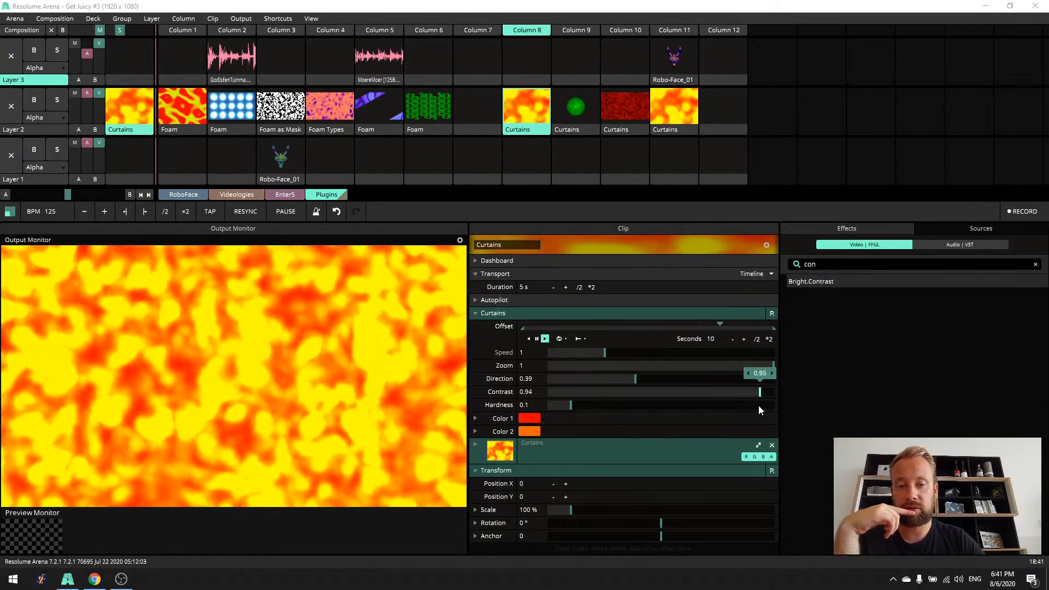
{"action": "left_click_drag", "start_coordinate": [645, 409], "coordinate": [634, 408]}
{"action": "mouse_move", "coordinate": [571, 405]}
{"action": "left_mouse_down"}
{"action": "mouse_move", "coordinate": [624, 409]}
{"action": "mouse_move", "coordinate": [563, 413]}
{"action": "mouse_move", "coordinate": [630, 414]}
{"action": "mouse_move", "coordinate": [574, 412]}
{"action": "left_mouse_up"}
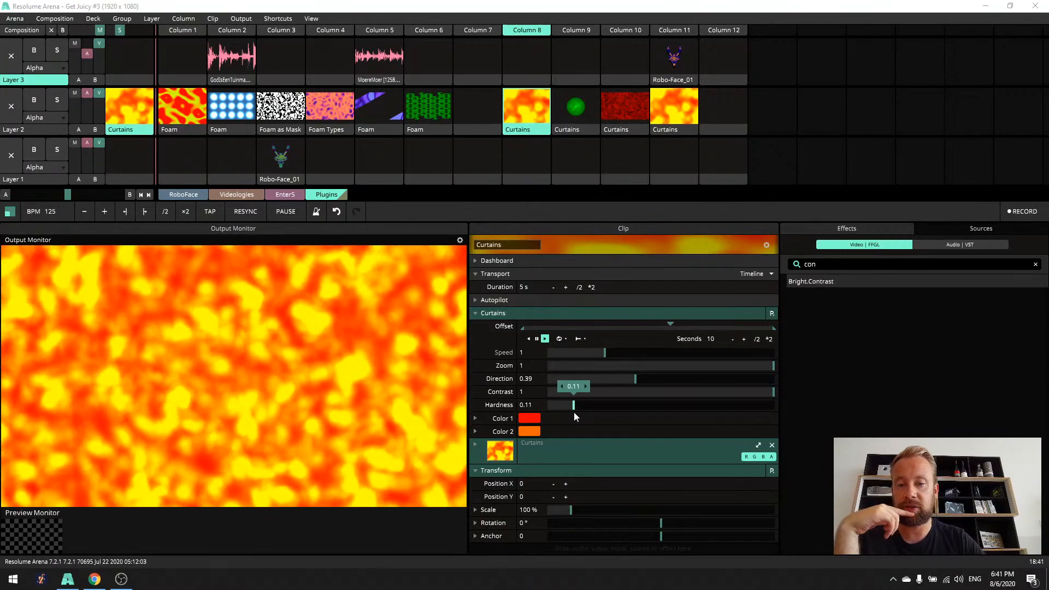
- Change the Curtains Color 1 to black and Color 2 to gray for a monochrome pattern
{"action": "left_click", "coordinate": [530, 419]}
{"action": "left_click", "coordinate": [759, 448]}
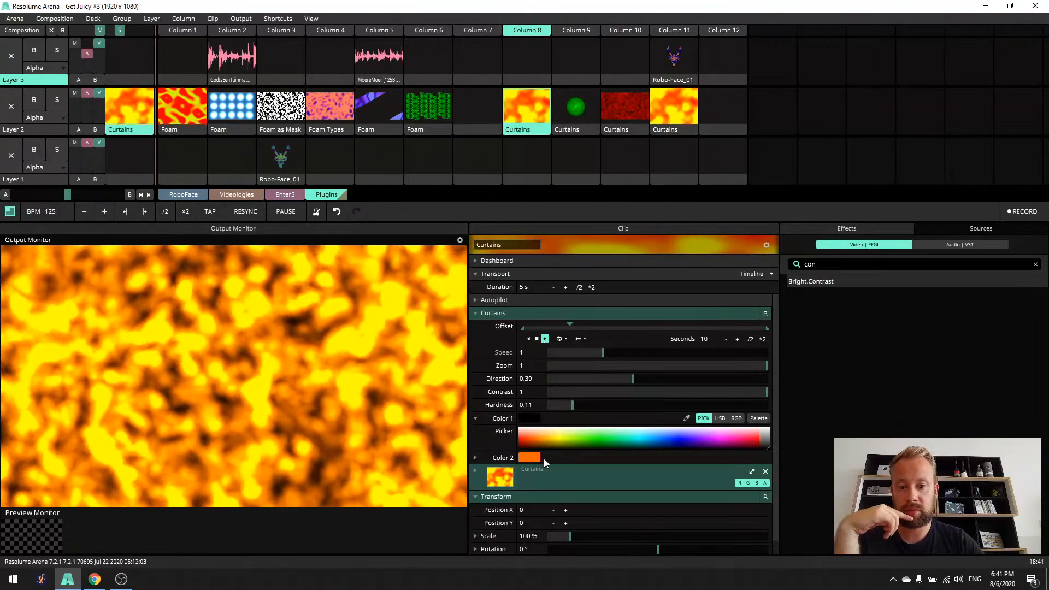
{"action": "left_click", "coordinate": [474, 458]}
{"action": "mouse_move", "coordinate": [763, 484]}
{"action": "left_mouse_down"}
{"action": "mouse_move", "coordinate": [764, 469]}
{"action": "mouse_move", "coordinate": [768, 481]}
{"action": "left_mouse_up"}
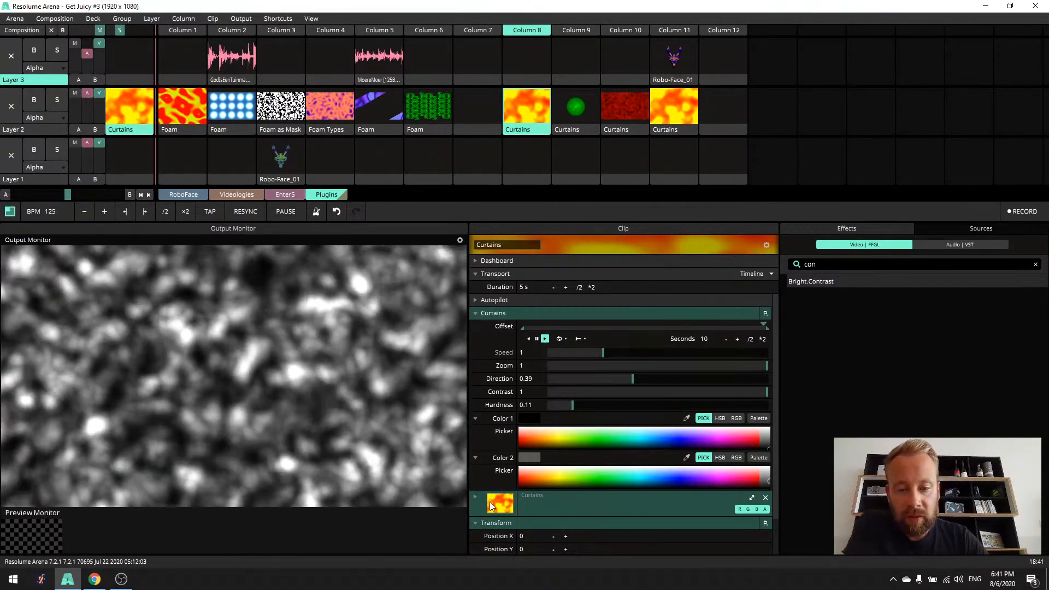
- Set the Curtains Direction to 0, Contrast to 0.62 and Hardness to 0.1
{"action": "left_click", "coordinate": [475, 523]}
{"action": "left_click_drag", "start_coordinate": [627, 379], "coordinate": [690, 401]}
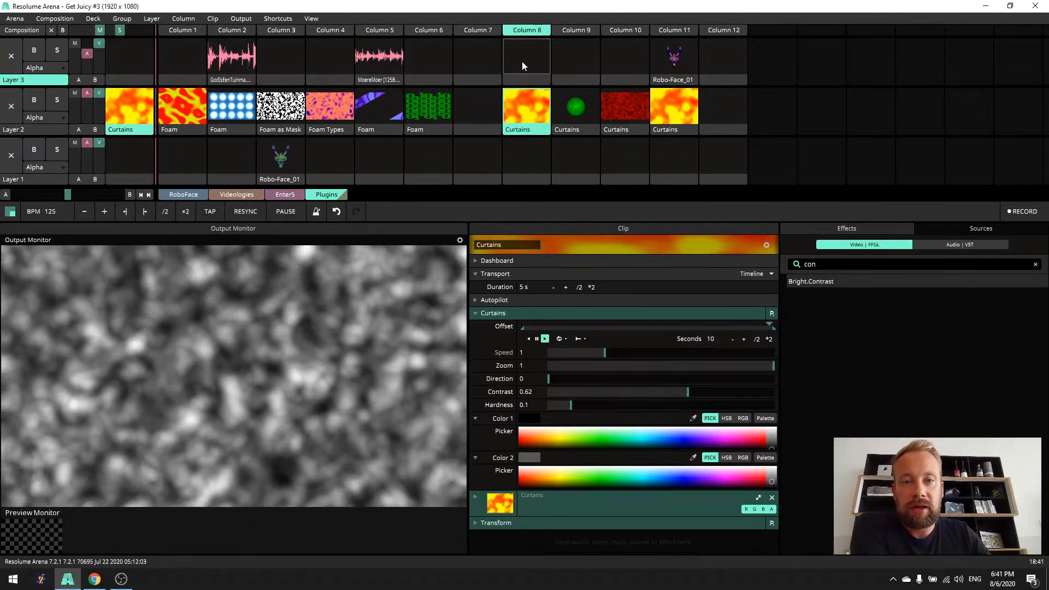
- Launch the Column 9 look with the green globe and examine the Anchor Y envelope in its Transform settings
{"action": "left_click", "coordinate": [576, 33]}
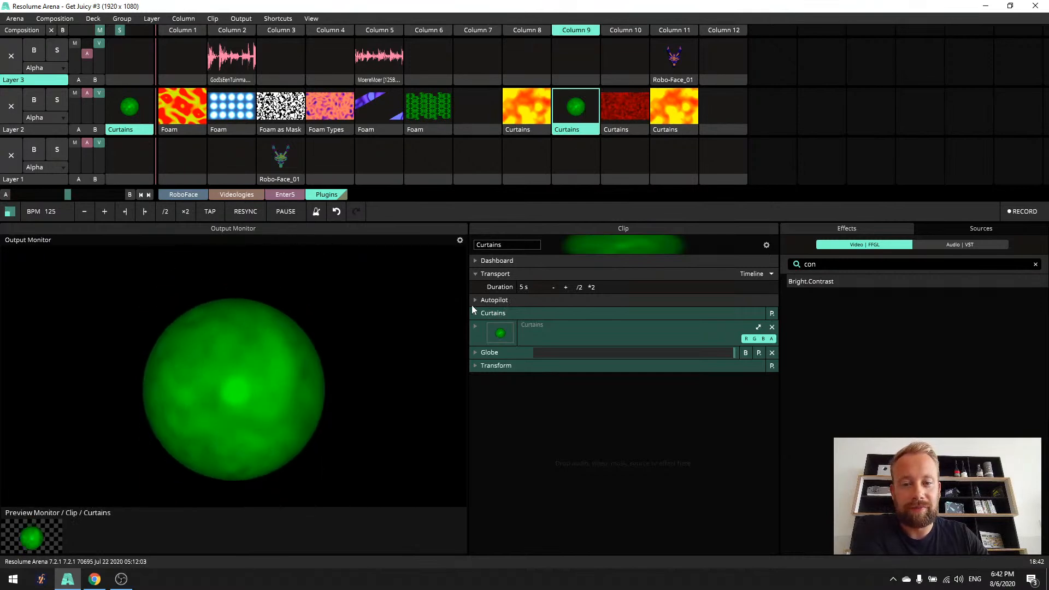
{"action": "left_click", "coordinate": [474, 366]}
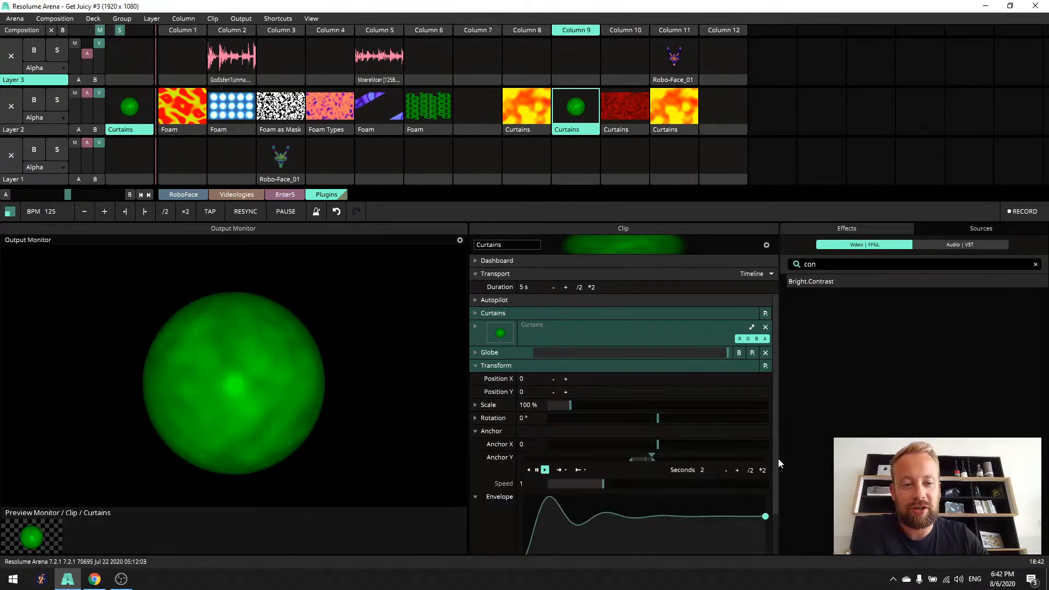
{"action": "scroll", "coordinate": [778, 458], "scroll_direction": "down", "scroll_amount": 2}
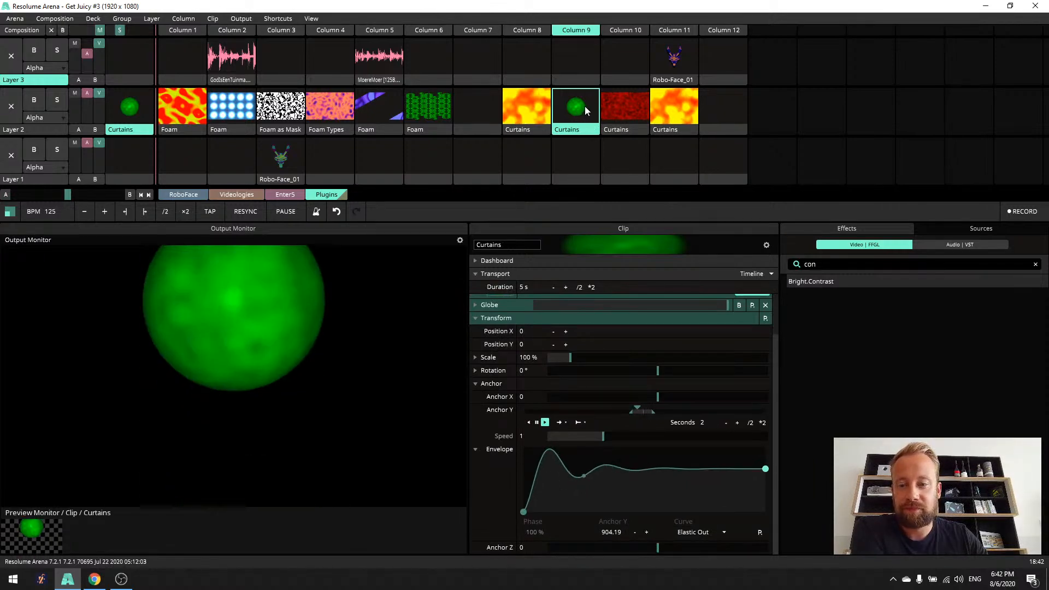
{"action": "scroll", "coordinate": [776, 342], "scroll_direction": "up", "scroll_amount": 2}
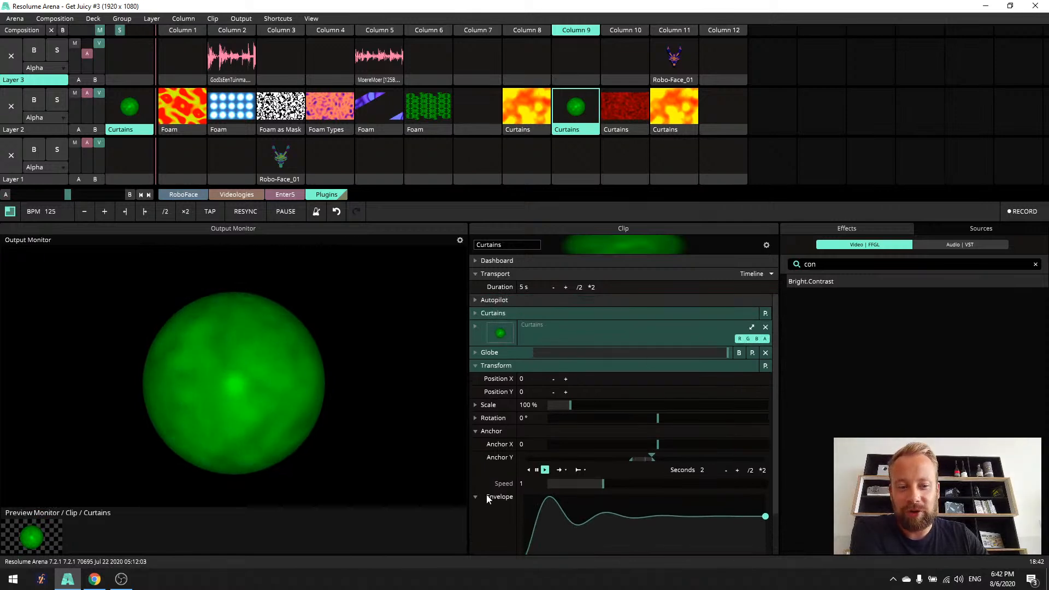
{"action": "left_click", "coordinate": [481, 367]}
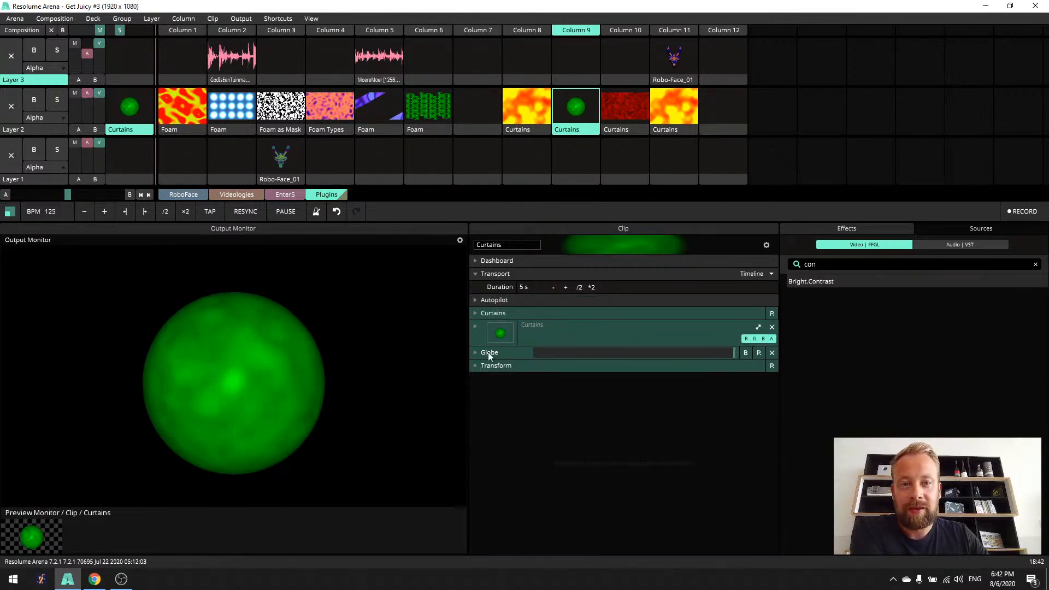
- Launch the red Curtains clip of Column 10 and then all of Column 11, clearing its Robo-Face clip from Layer 3
{"action": "left_click", "coordinate": [626, 107]}
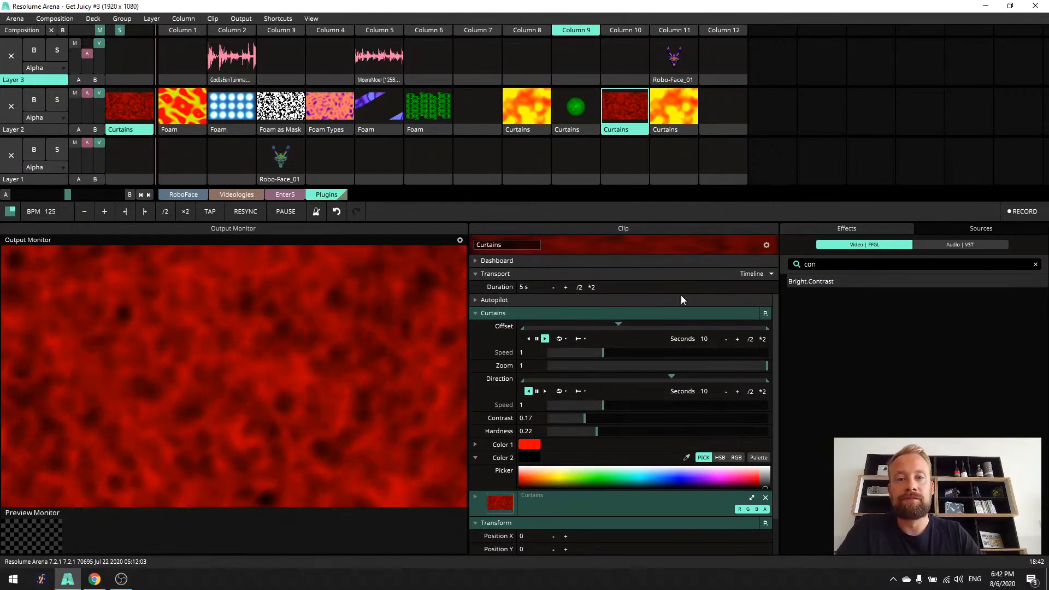
{"action": "left_click", "coordinate": [676, 30]}
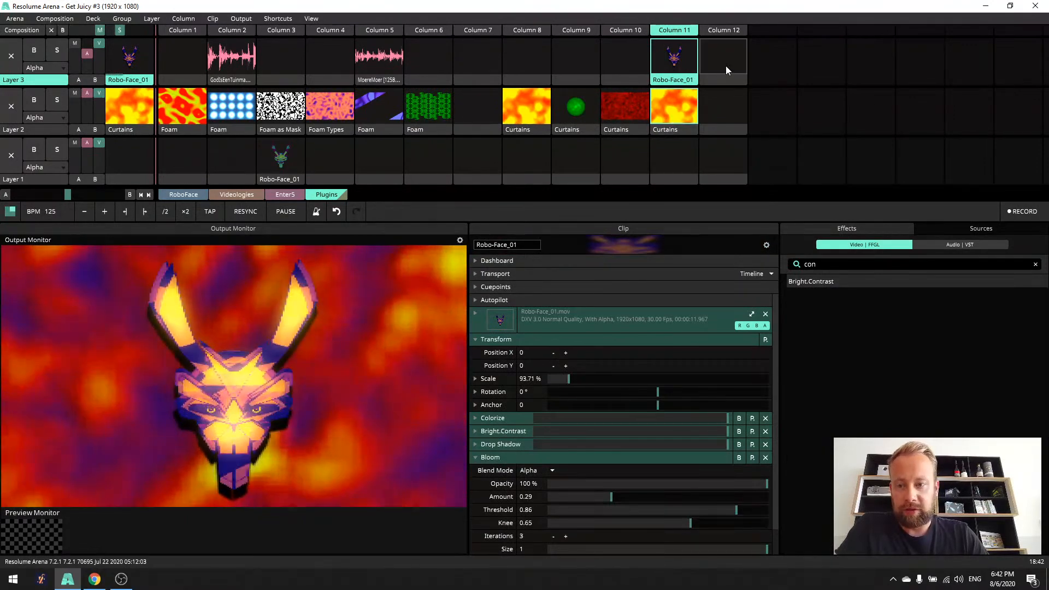
{"action": "left_click", "coordinate": [726, 66]}
- Bypass the Recolor, LoRez and Twitch effects on the Column 11 Curtains clip
{"action": "left_click", "coordinate": [680, 127]}
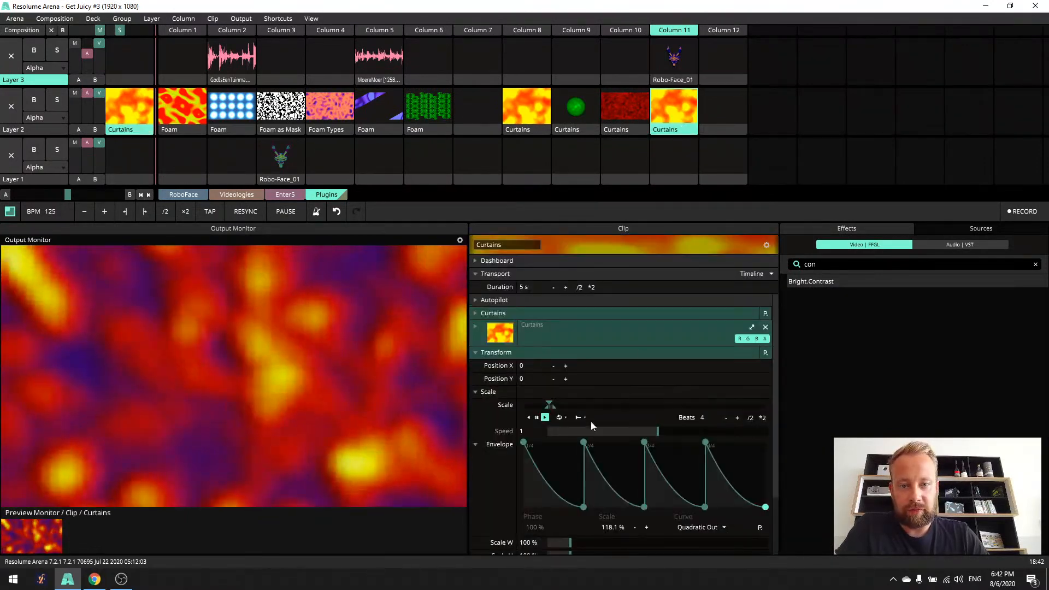
{"action": "left_click", "coordinate": [477, 353]}
{"action": "left_click", "coordinate": [476, 366]}
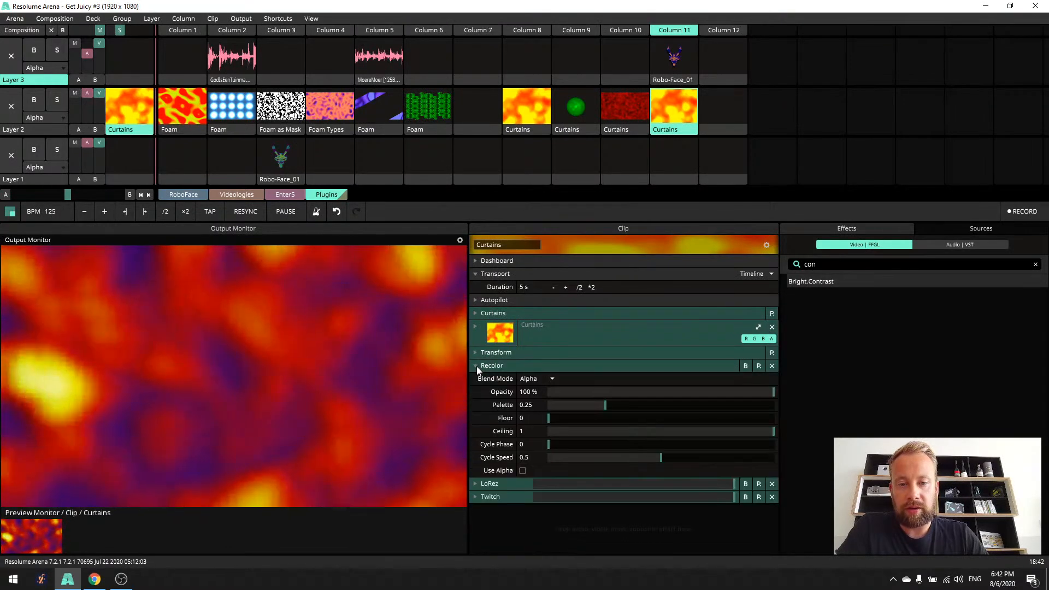
{"action": "left_click", "coordinate": [476, 366]}
{"action": "left_click", "coordinate": [757, 367]}
{"action": "left_click", "coordinate": [746, 366]}
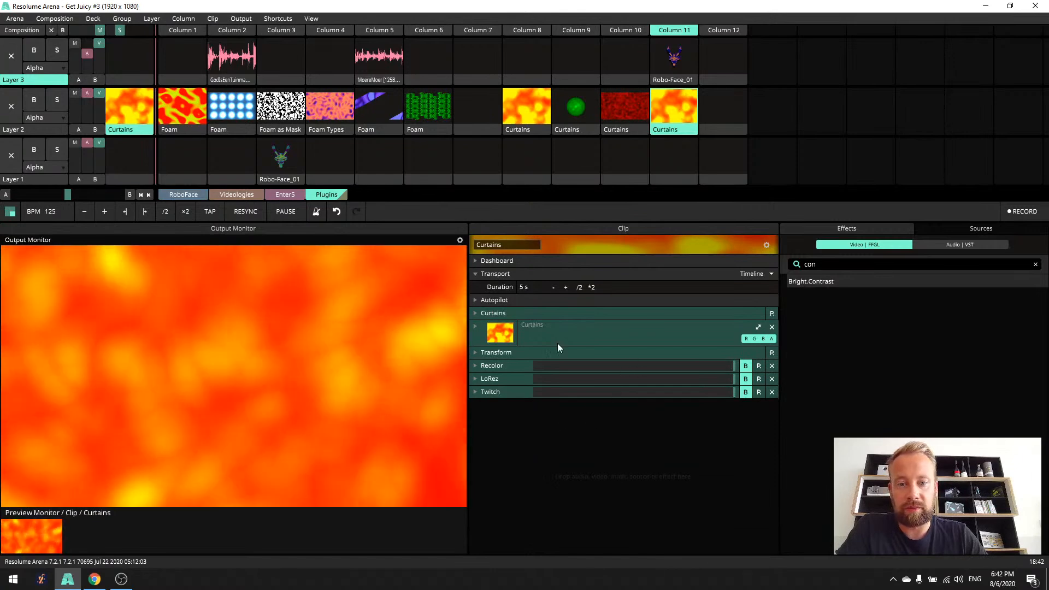
- Examine the beat-driven Scale envelope in the Column 11 Curtains clip's Transform settings
{"action": "left_click", "coordinate": [476, 352]}
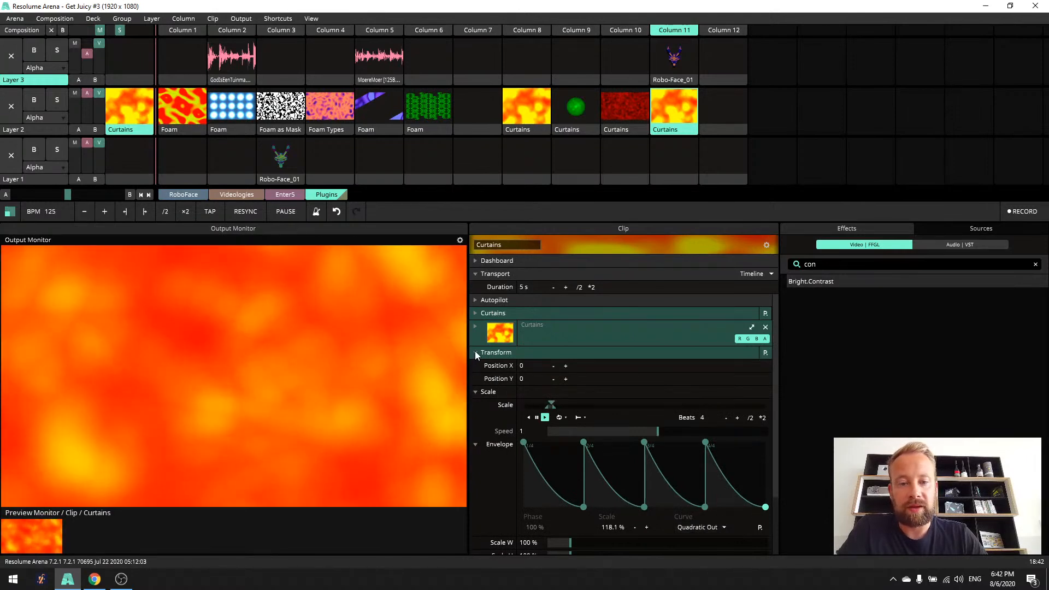
{"action": "left_click", "coordinate": [476, 353]}
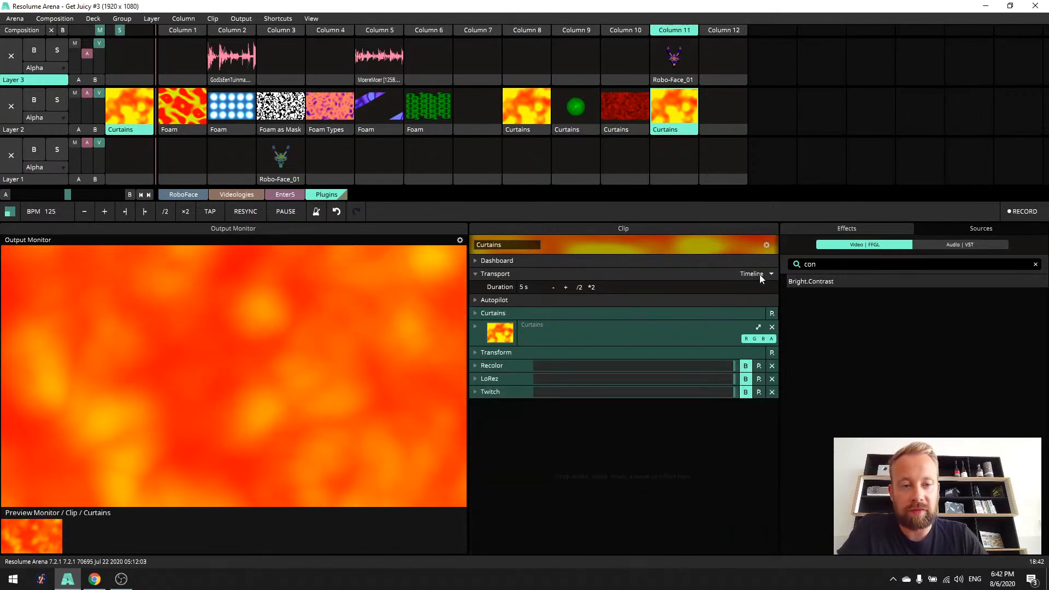
{"action": "left_click", "coordinate": [759, 274]}
{"action": "left_click", "coordinate": [824, 388]}
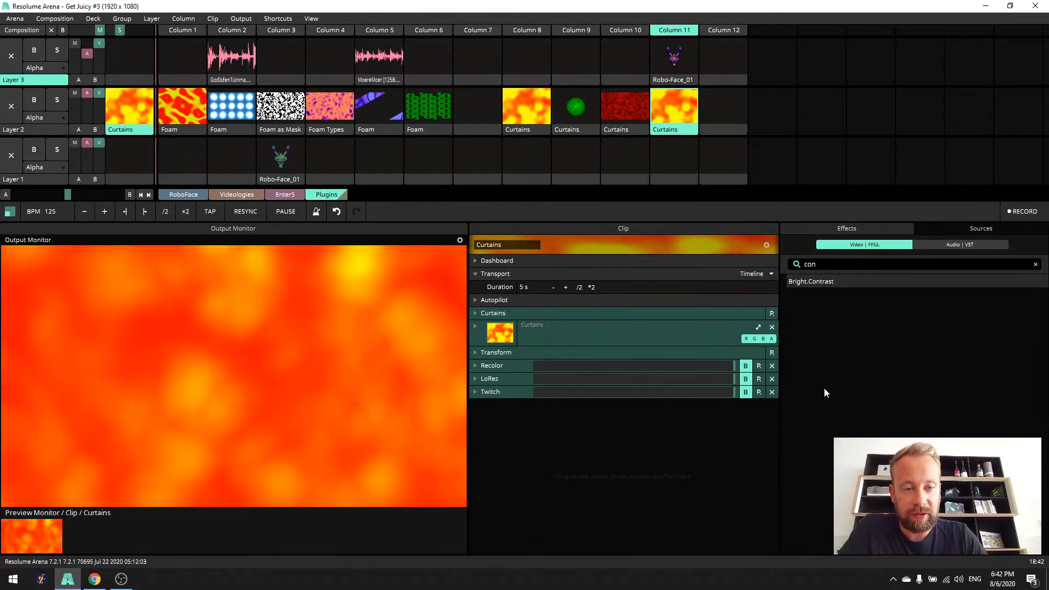
- Re-enable Recolor, LoRez and Twitch on the Curtains clip, reviewing the LoRez and Twitch parameters along the way
{"action": "left_click", "coordinate": [745, 366]}
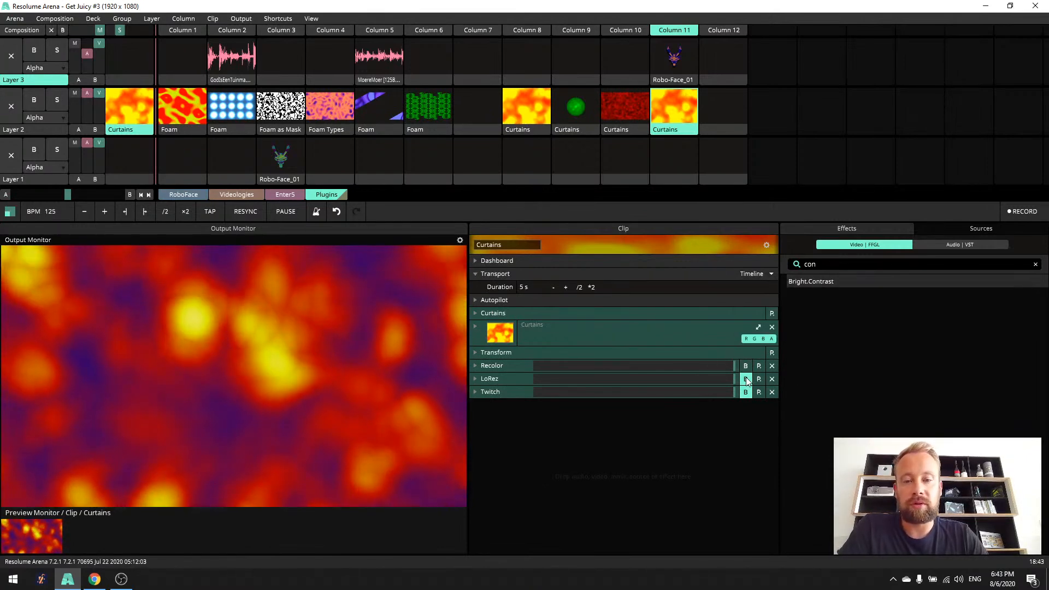
{"action": "left_click", "coordinate": [476, 379]}
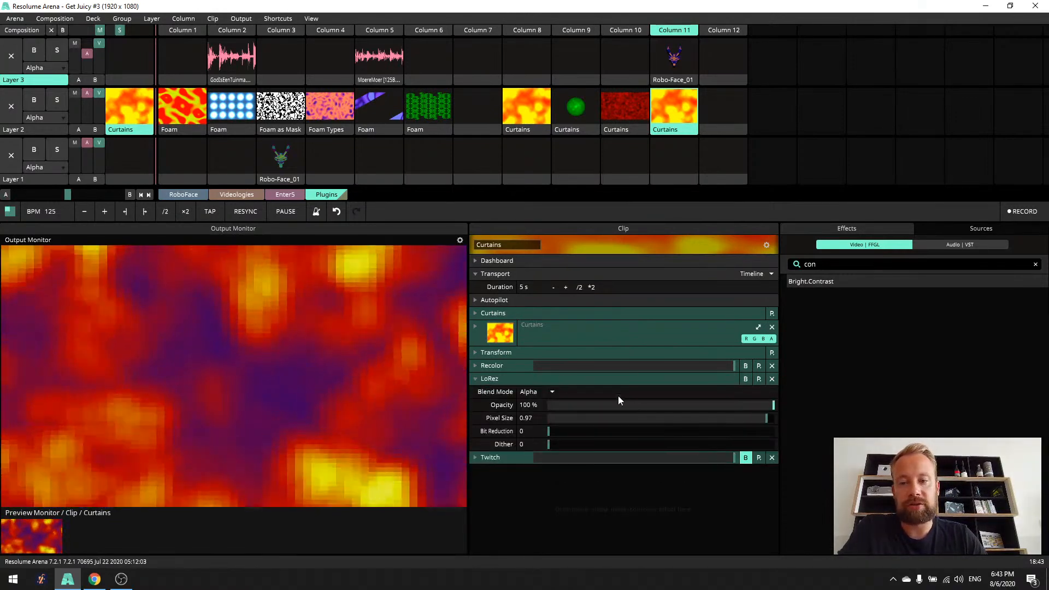
{"action": "left_click", "coordinate": [477, 378]}
{"action": "left_click", "coordinate": [477, 380]}
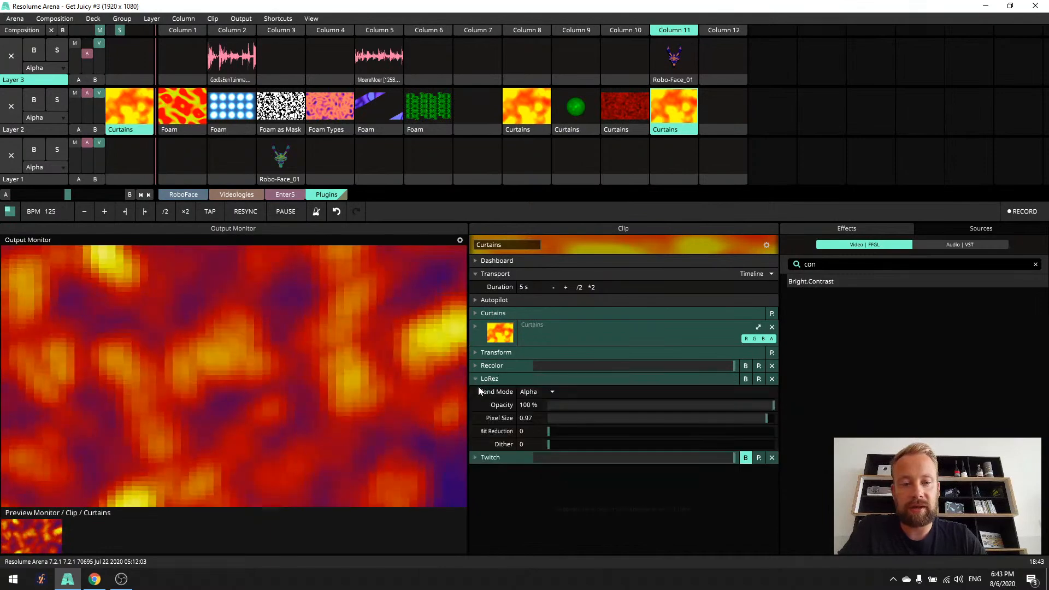
{"action": "left_click", "coordinate": [475, 379]}
{"action": "left_click", "coordinate": [475, 392]}
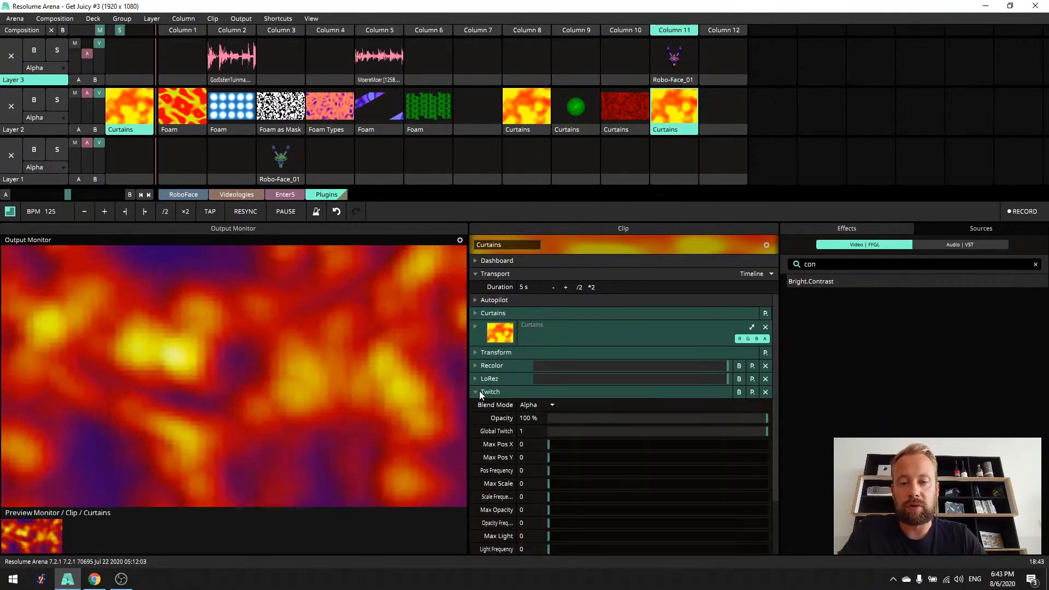
{"action": "left_click", "coordinate": [477, 392]}
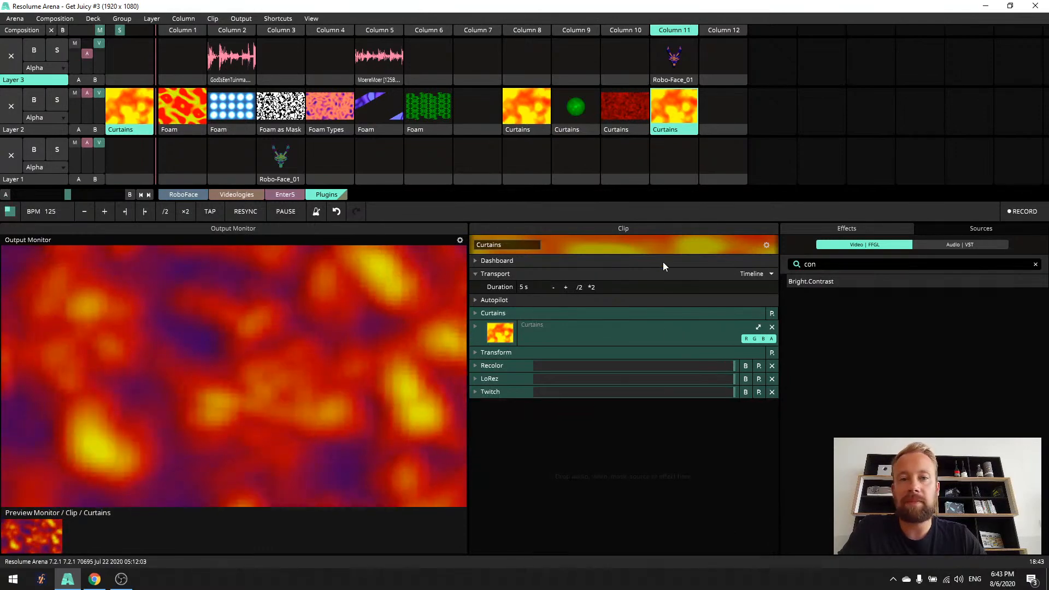
- Launch the Column 11 Robo-Face clip on Layer 3 and bypass its Colorize, Bright.Contrast, Drop Shadow, Bloom and LoRez effects
{"action": "left_click", "coordinate": [677, 63]}
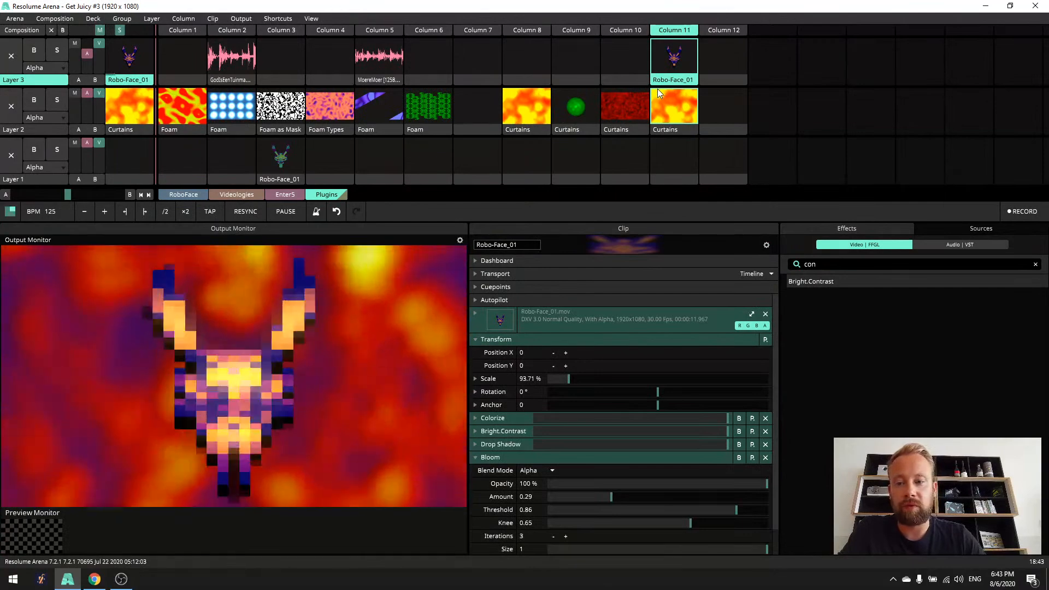
{"action": "left_click", "coordinate": [738, 418]}
{"action": "left_click", "coordinate": [739, 432]}
{"action": "left_click", "coordinate": [740, 445]}
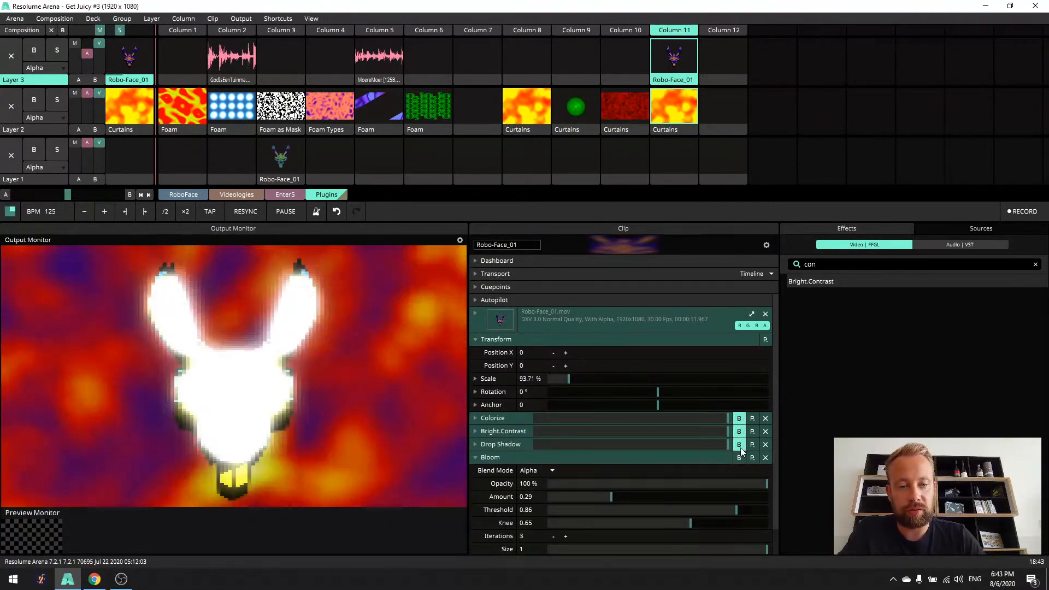
{"action": "left_click", "coordinate": [740, 458]}
{"action": "left_click", "coordinate": [472, 457]}
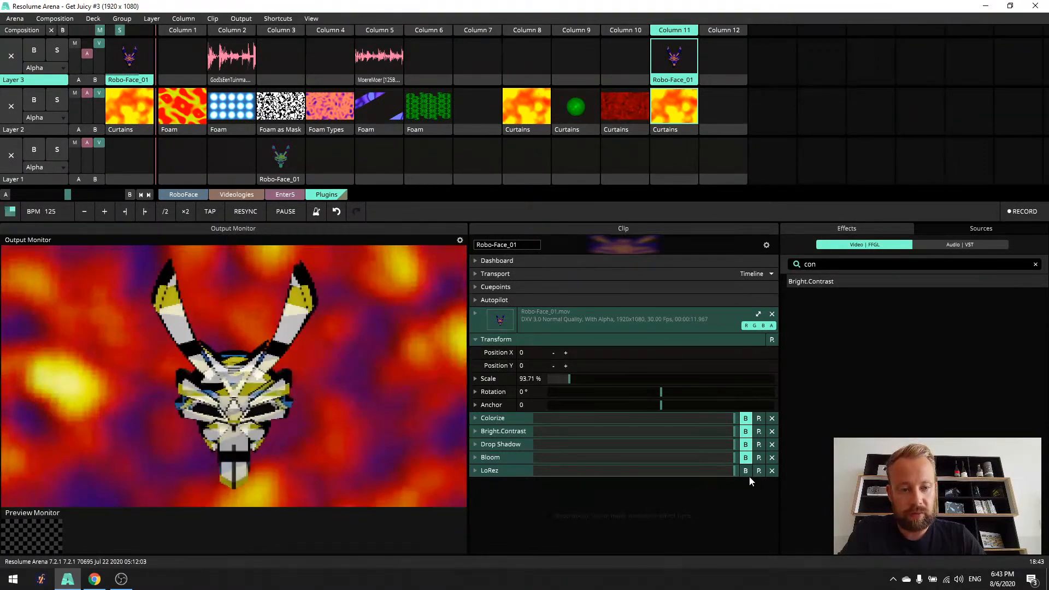
{"action": "left_click", "coordinate": [745, 471]}
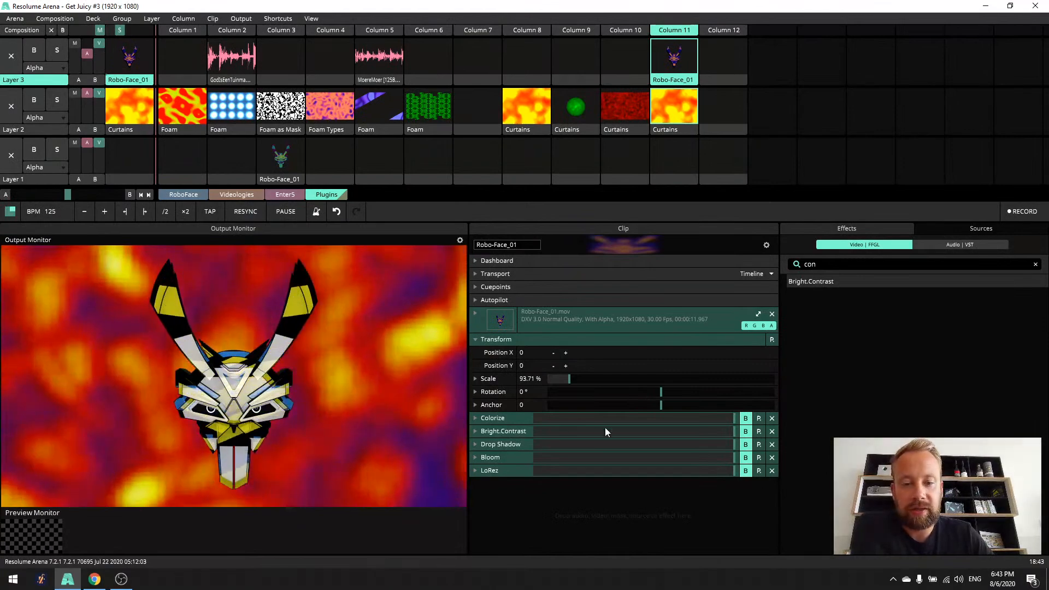
- Re-enable Colorize on the Robo-Face clip and review its palette settings
{"action": "left_click", "coordinate": [745, 419]}
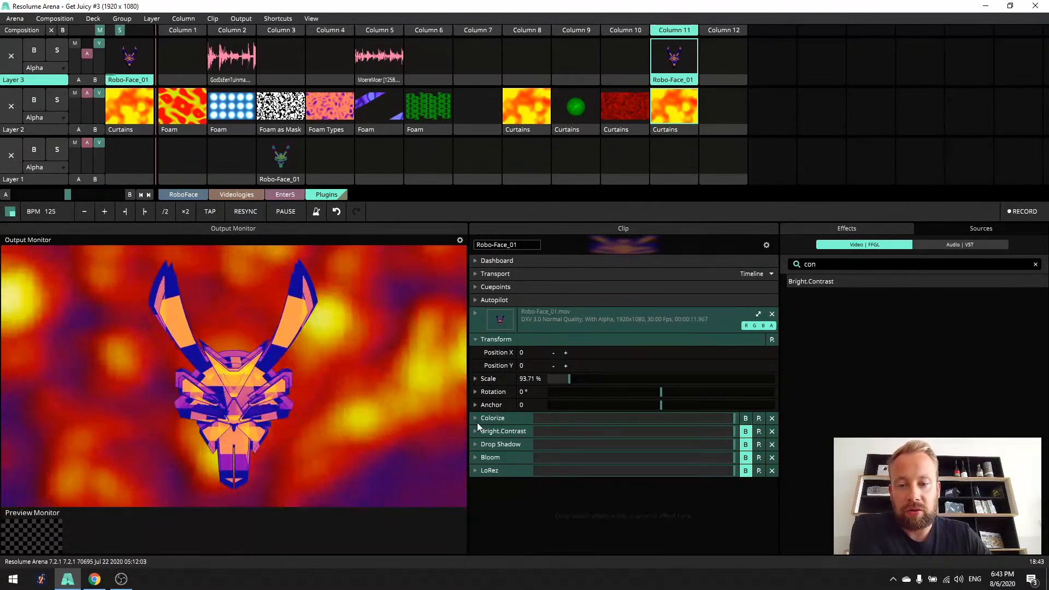
{"action": "left_click", "coordinate": [475, 420]}
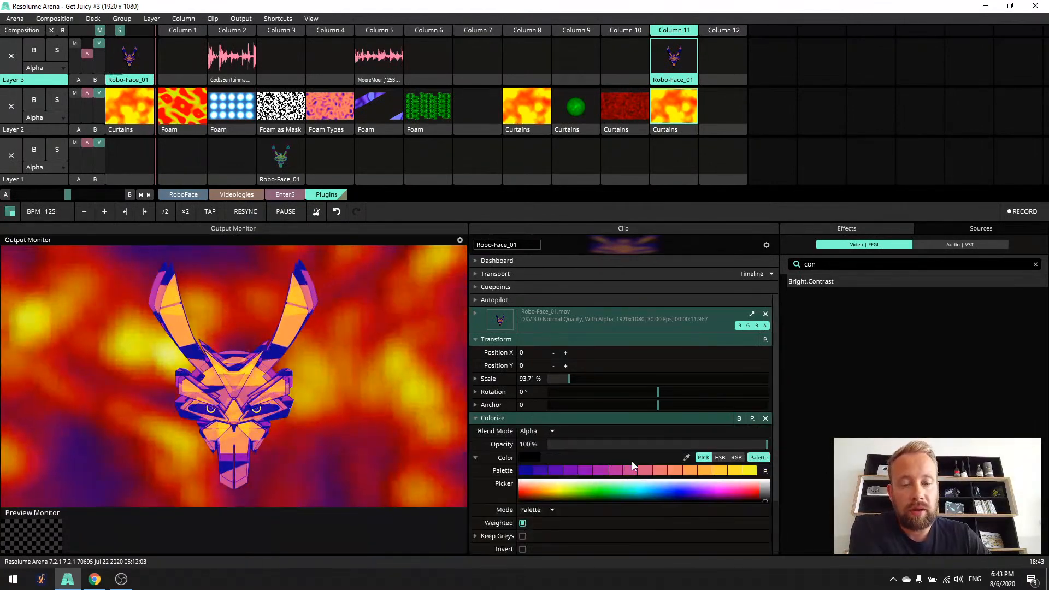
{"action": "scroll", "coordinate": [643, 449], "scroll_direction": "down", "scroll_amount": 1}
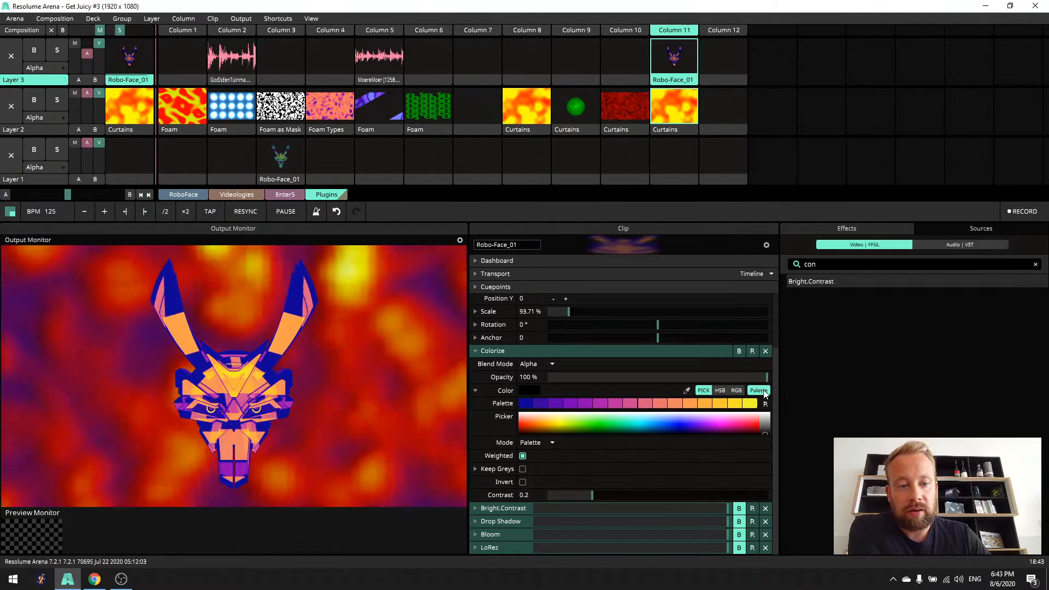
{"action": "left_click", "coordinate": [476, 351]}
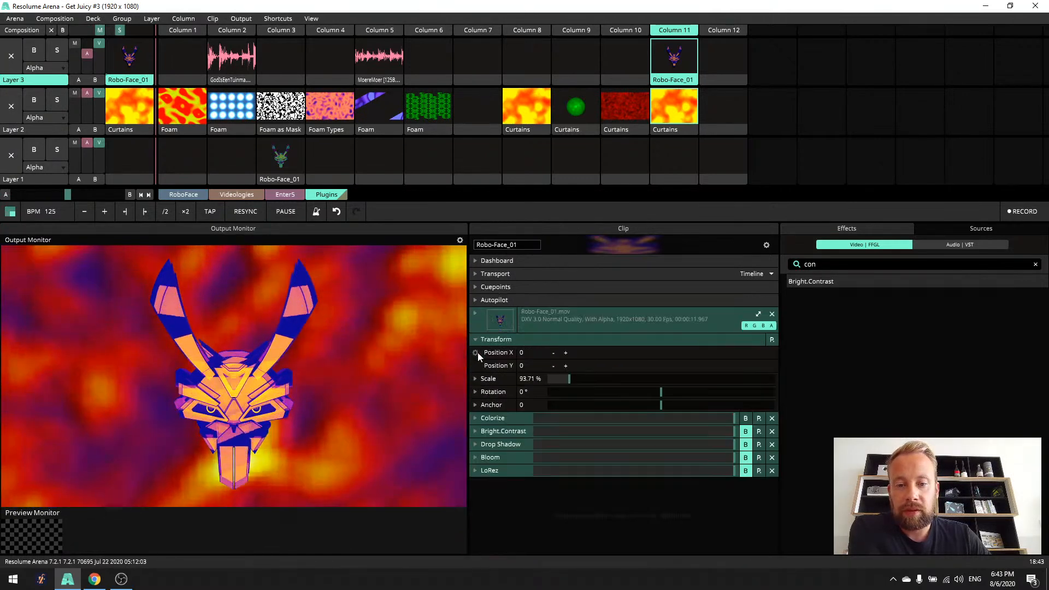
- Re-enable Bright.Contrast and Drop Shadow on the Robo-Face clip, and set its Scale to 90%
{"action": "left_click", "coordinate": [746, 431]}
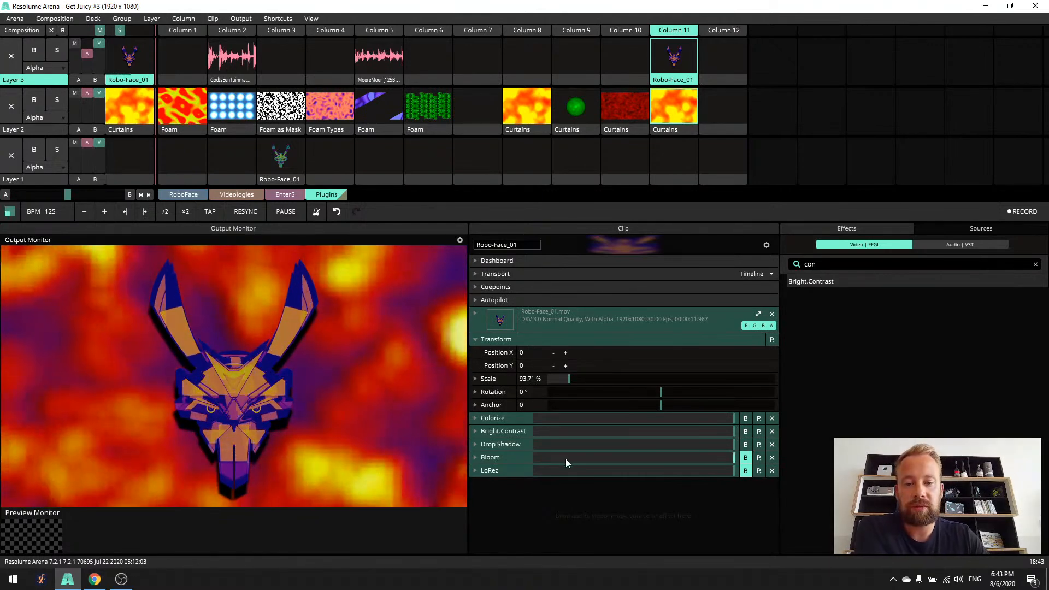
{"action": "double_click", "coordinate": [528, 379]}
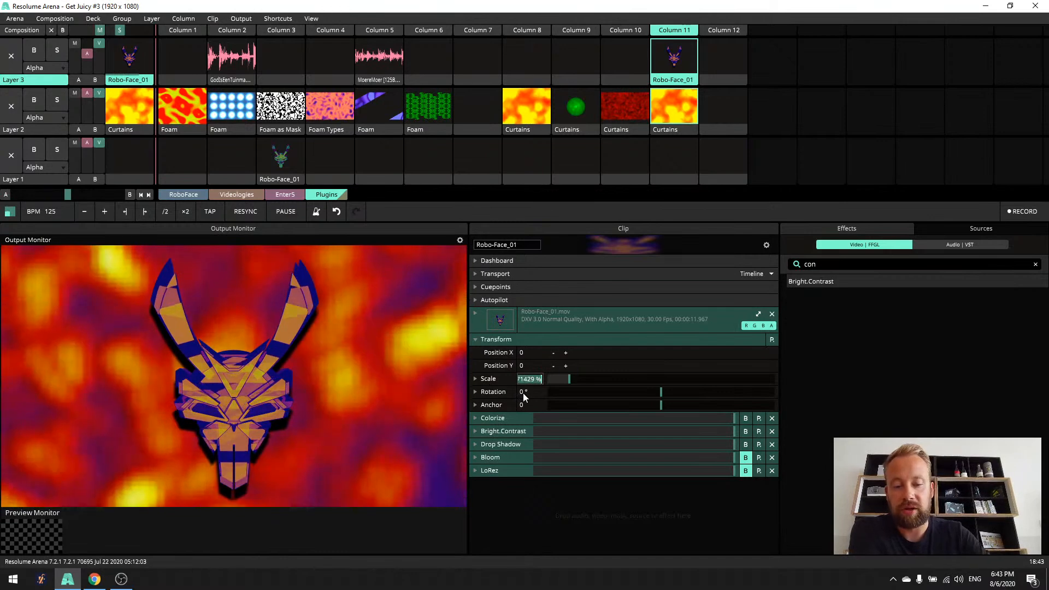
{"action": "type", "text": "90"}
{"action": "key", "text": "Return"}
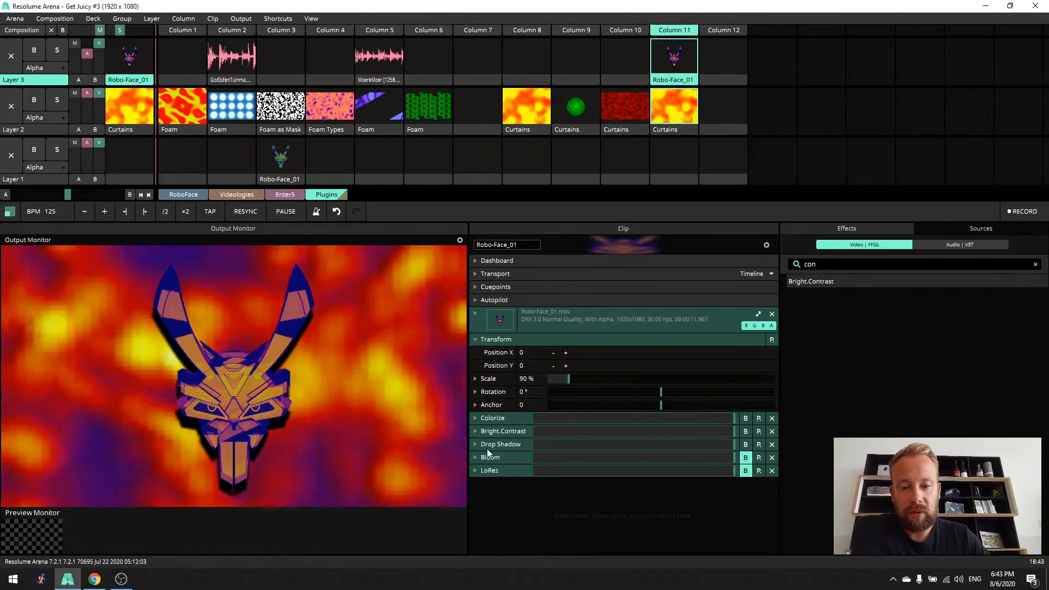
- Review the Robo-Face clip's Drop Shadow parameters, and re-enable its Bloom and LoRez effects
{"action": "left_click", "coordinate": [483, 444]}
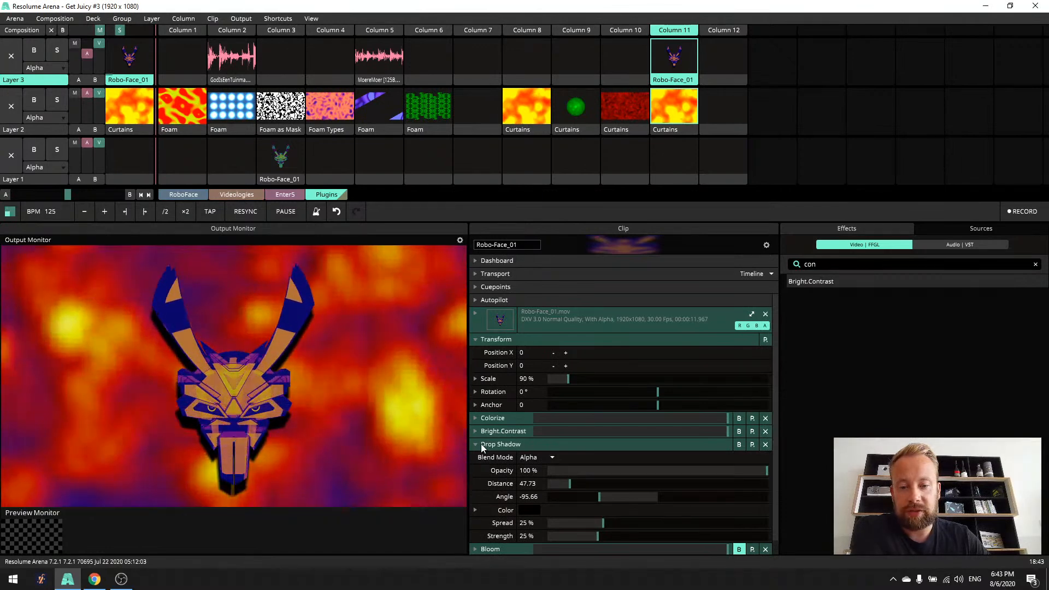
{"action": "left_click", "coordinate": [491, 339]}
{"action": "left_click", "coordinate": [483, 379]}
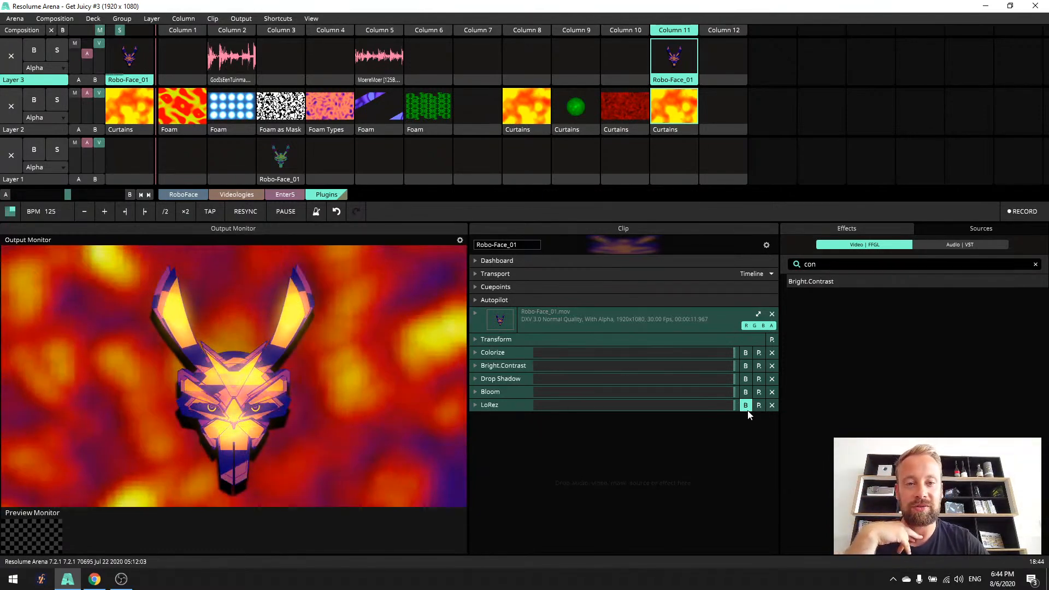
{"action": "left_click", "coordinate": [746, 408]}
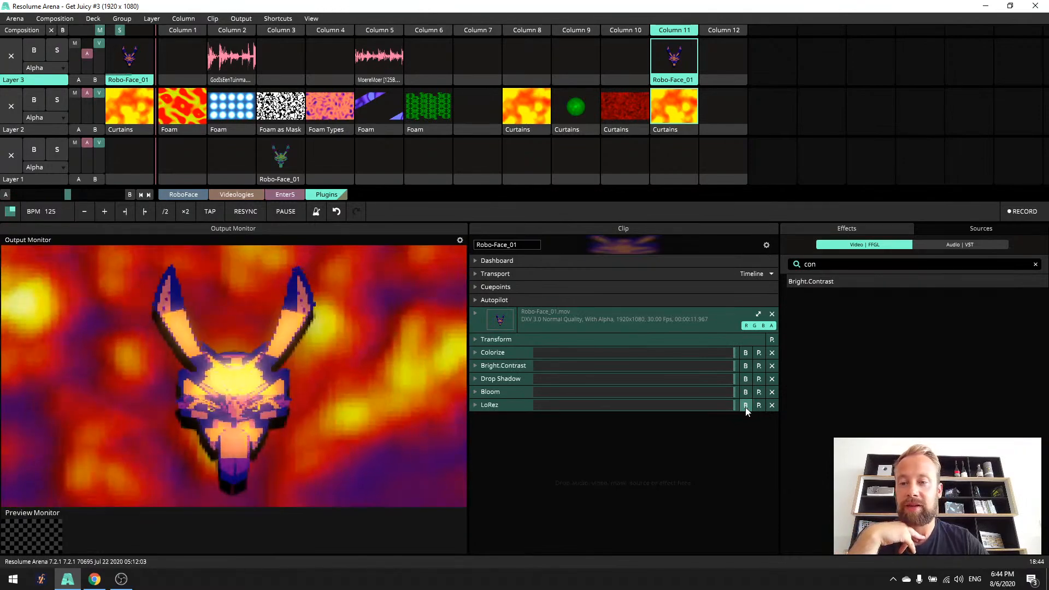
{"action": "left_click", "coordinate": [745, 407]}
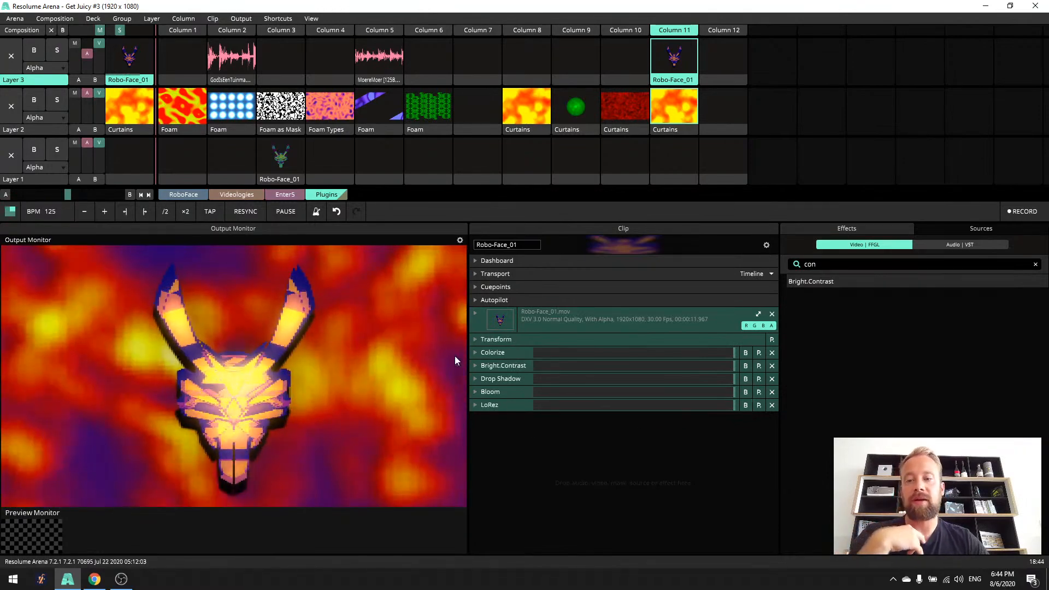